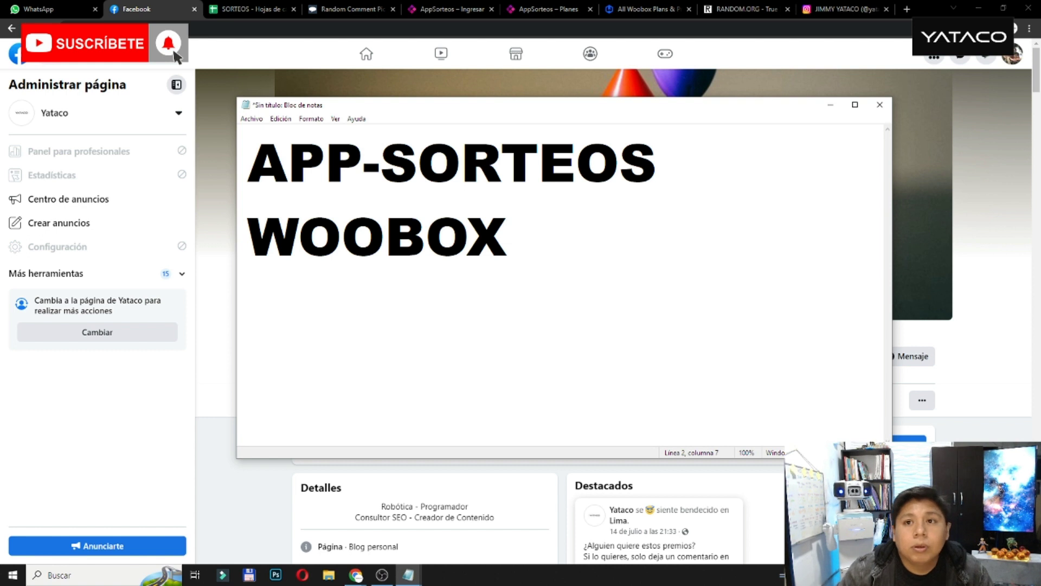
Add RANDOM COMMENT PICKER on a new line below WOOBOX in the note.
key(Return)
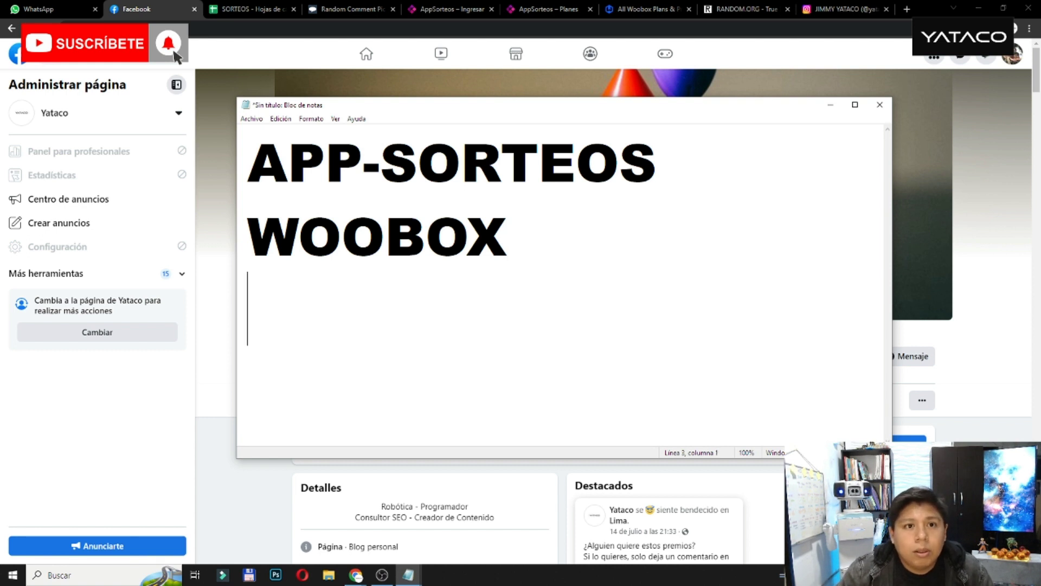
text(RAN)
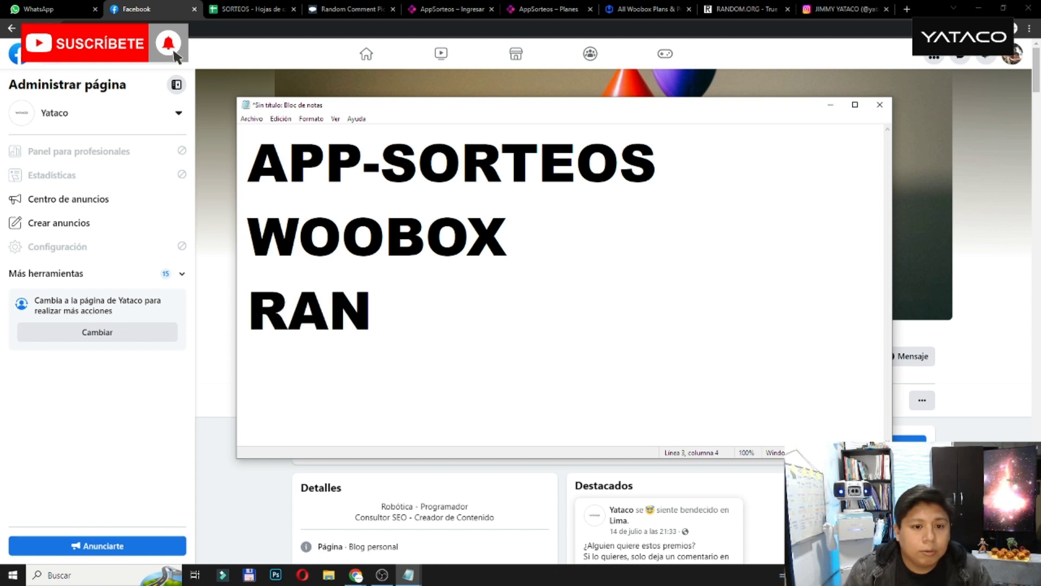
text(DOM COMME)
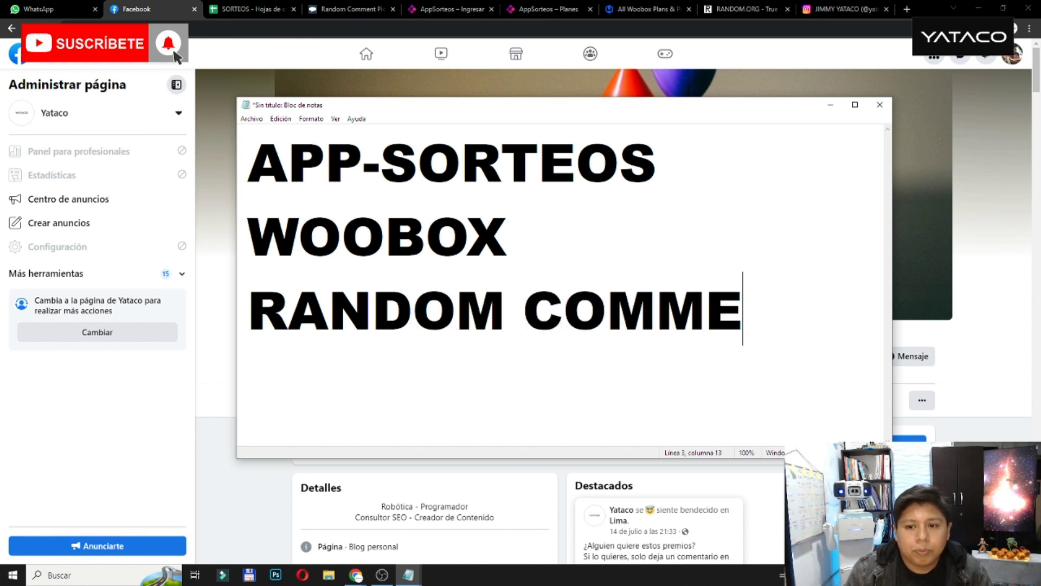
text(NT)
key(Return)
text(P)
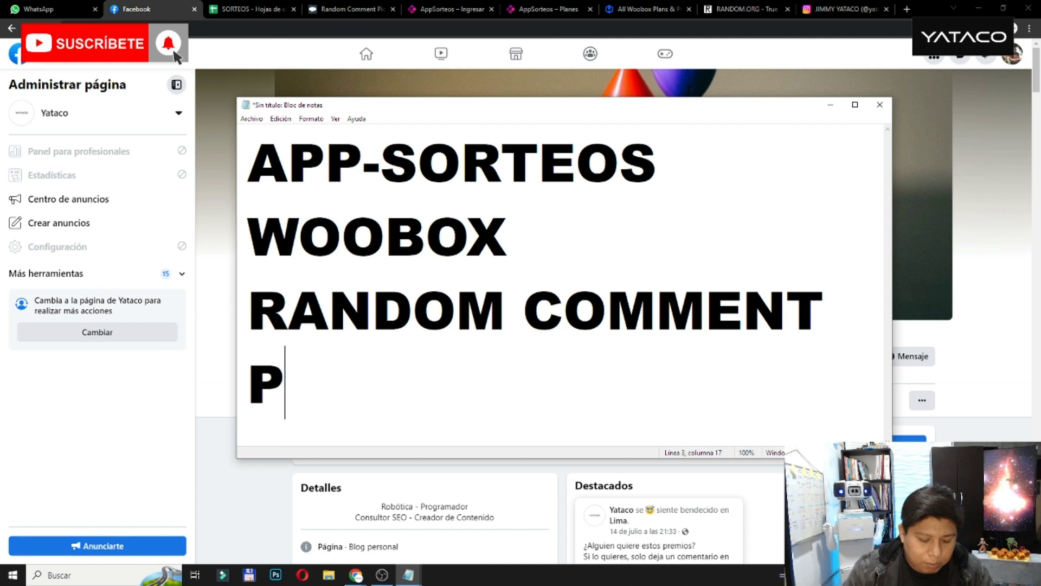
text(ICKET)
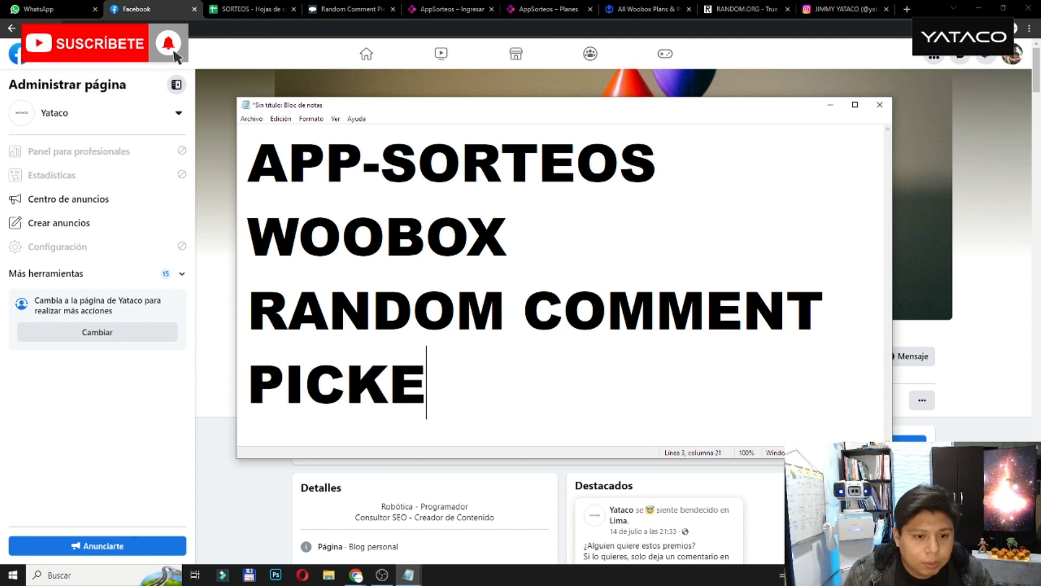
key(BackSpace)
text(R)
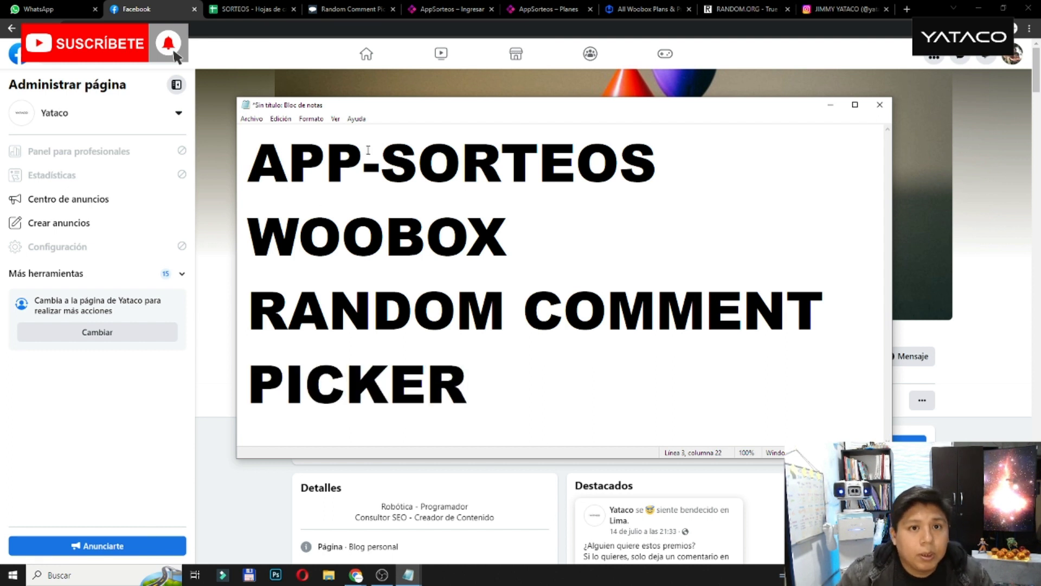
Reduce the note's font size to 48.
click(314, 119)
click(325, 143)
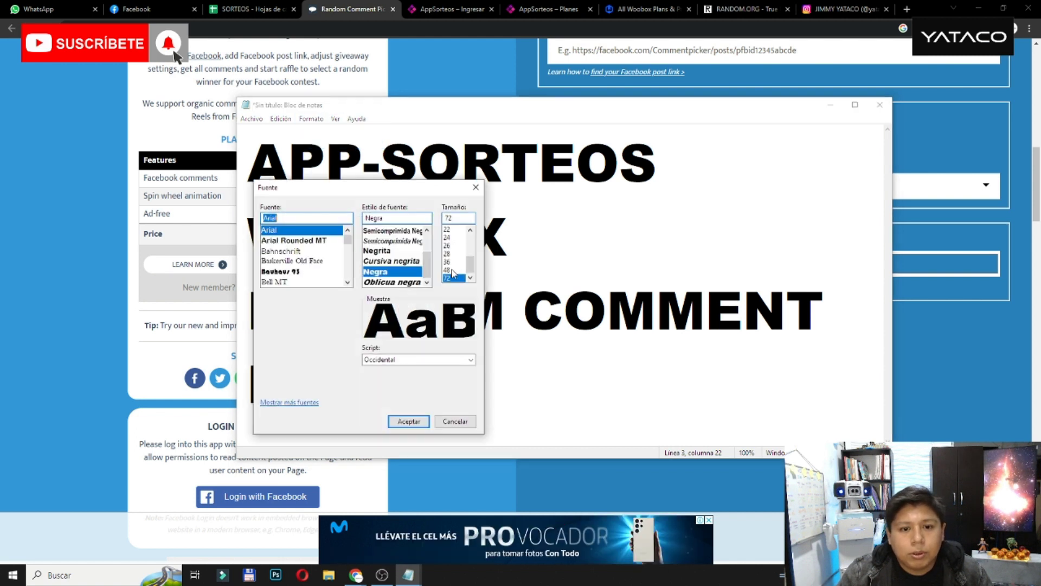
click(450, 270)
click(409, 421)
Number the three entries 1. APP-SORTEOS, 2. WOOBOX and 3. RANDOM COMMENT PICKER.
key(ctrl+Home)
text(1.)
key(Down)
key(Up)
key(End)
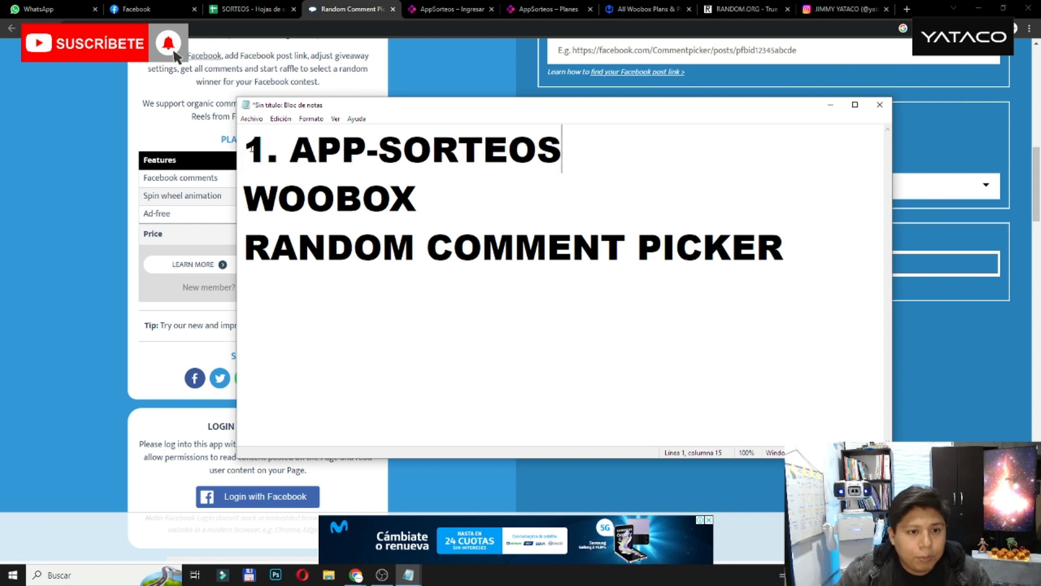
key(Right)
text(1)
key(BackSpace)
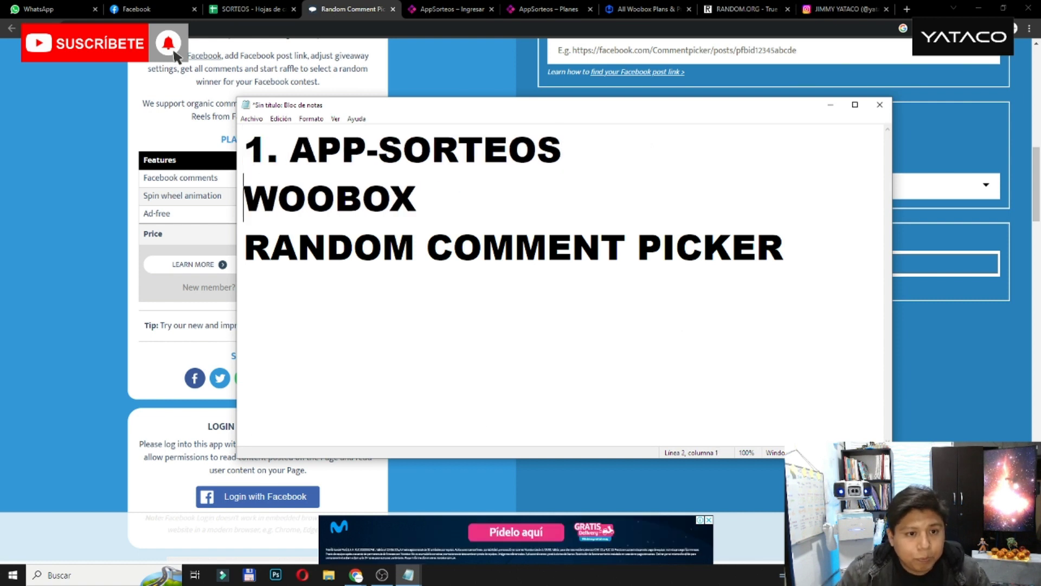
text(2.)
key(Down)
key(Home)
text(3.)
Add the entry 4. RANDOM.ORG at the end of the list, leaving a blank line above it.
key(ctrl+End)
key(Return)
text(41.)
key(BackSpace)
key(BackSpace)
key(BackSpace)
text(1)
key(BackSpace)
text(4. r)
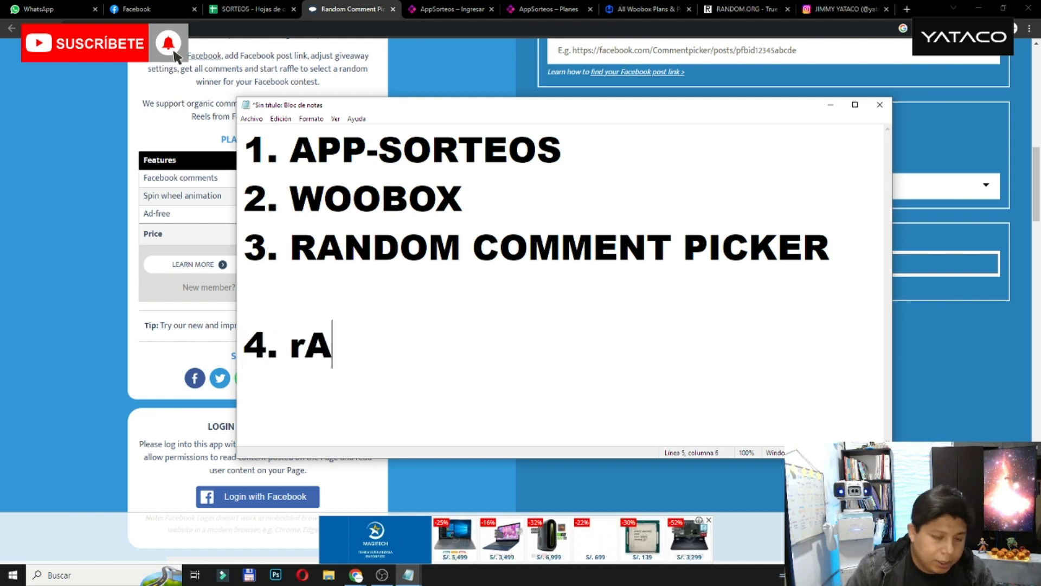
key(BackSpace)
text(Ra)
key(BackSpace)
text(AND)
key(BackSpace)
text(NDO)
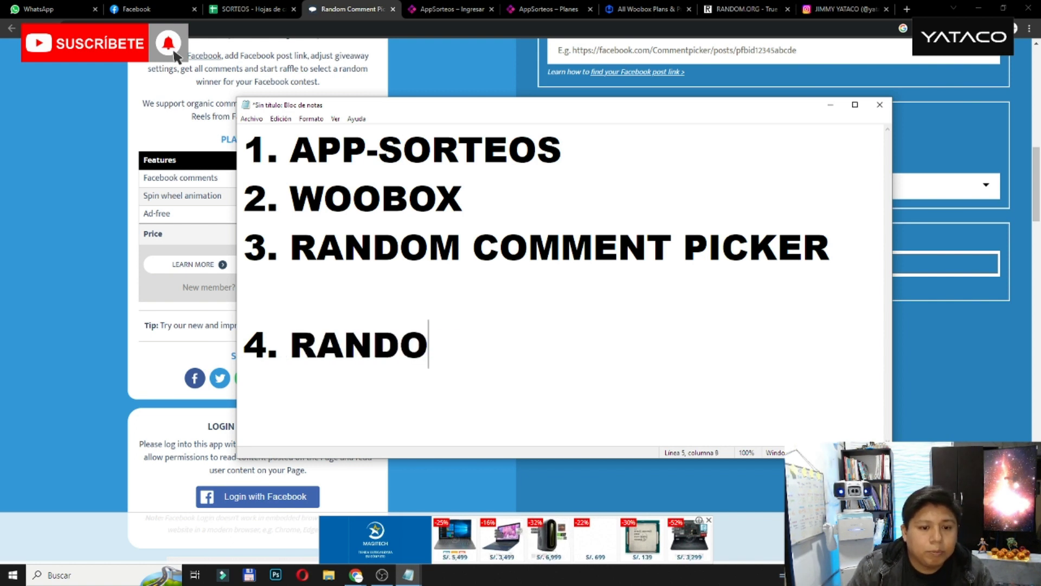
text(M.ORG)
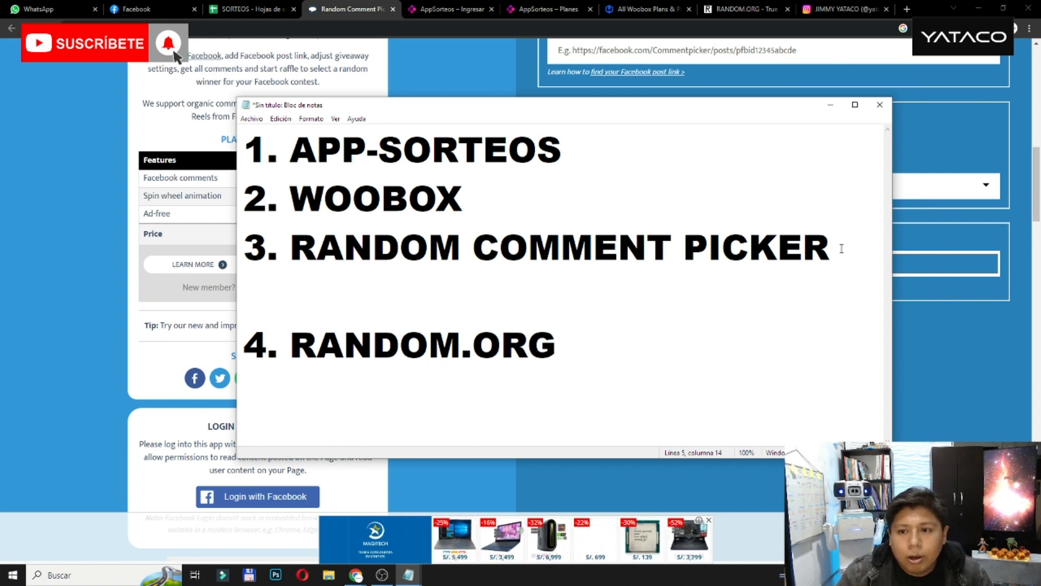
Move the RANDOM COMMENT PICKER line above WOOBOX, directly below APP-SORTEOS.
drag(840, 247, 239, 247)
key(ctrl+x)
click(245, 190)
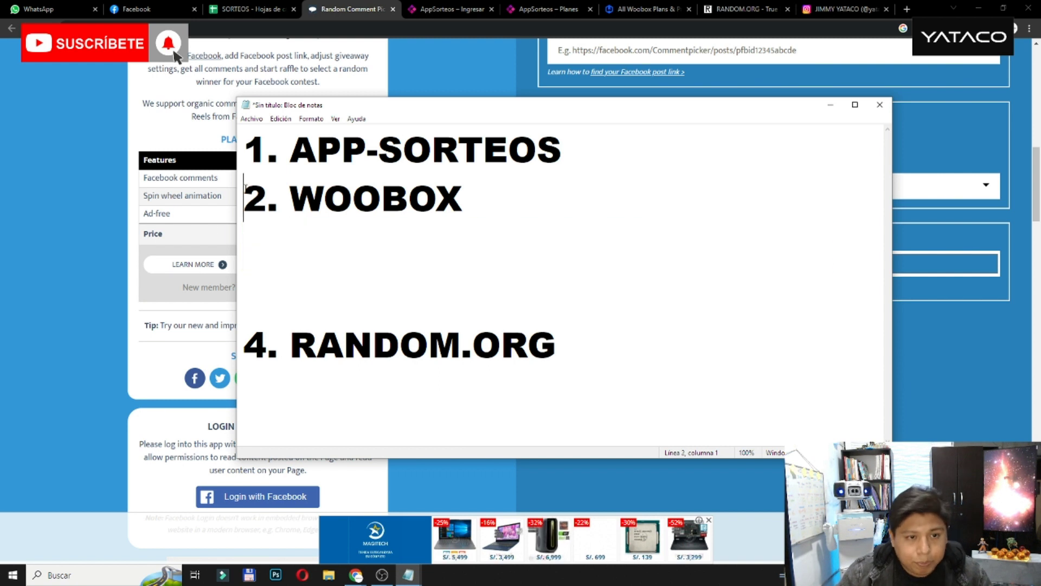
key(Return)
key(Up)
key(ctrl+v)
Renumber the swapped entries so RANDOM COMMENT PICKER is 2 and WOOBOX is 3.
key(Left)
key(Left)
key(Left)
key(Left)
key(Left)
key(Left)
key(Left)
key(Left)
key(Left)
key(Left)
key(Left)
key(Left)
key(Left)
key(Left)
key(Left)
key(Left)
key(Left)
key(Left)
key(Left)
key(Left)
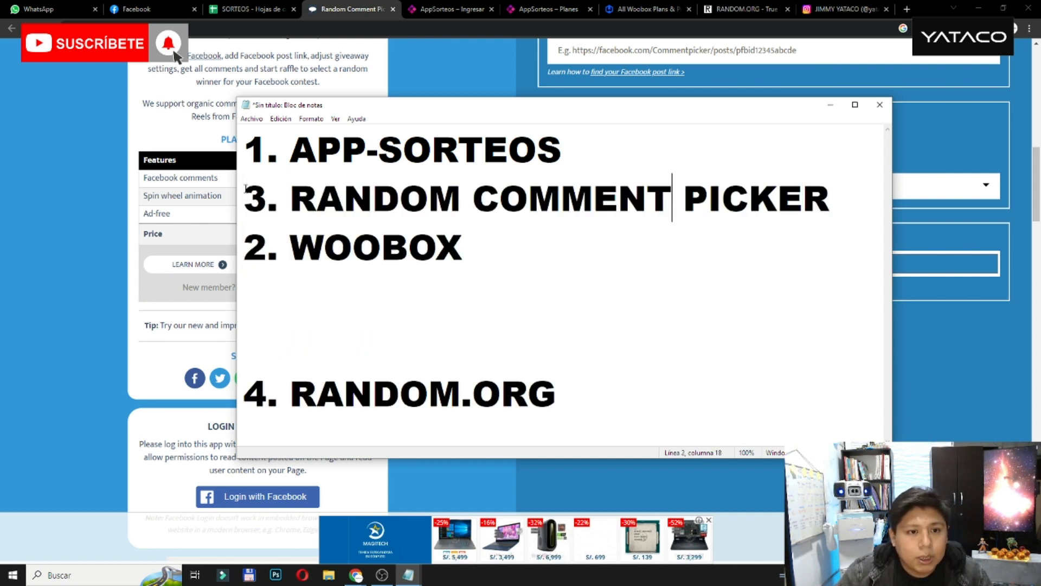
key(Delete)
text(2)
key(Down)
key(BackSpace)
text(3)
Highlight the APP-SORTEOS entry in the note and switch to the AppSorteos login page in the browser.
click(459, 149)
drag(563, 149, 237, 134)
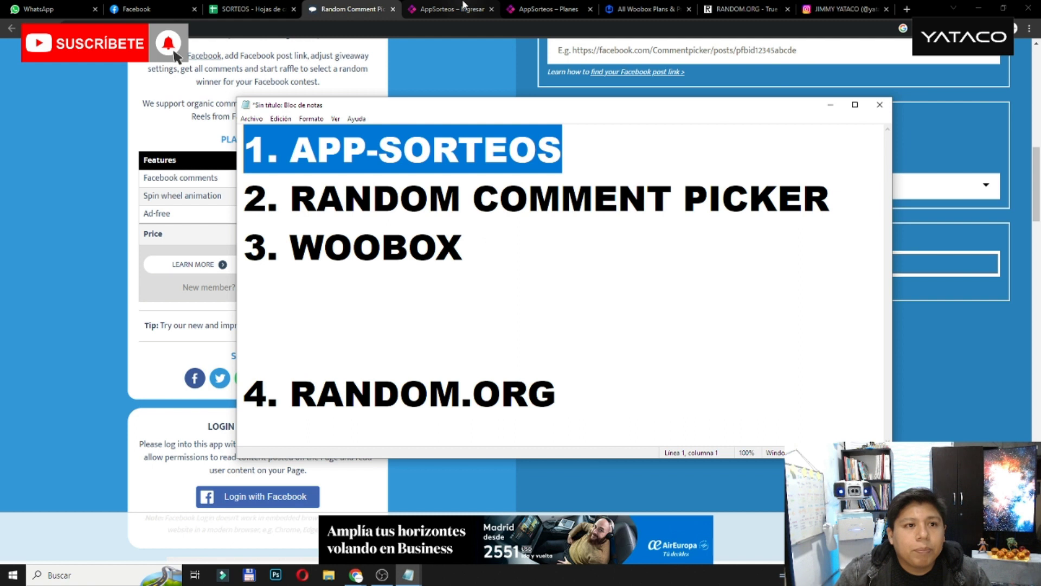
click(462, 7)
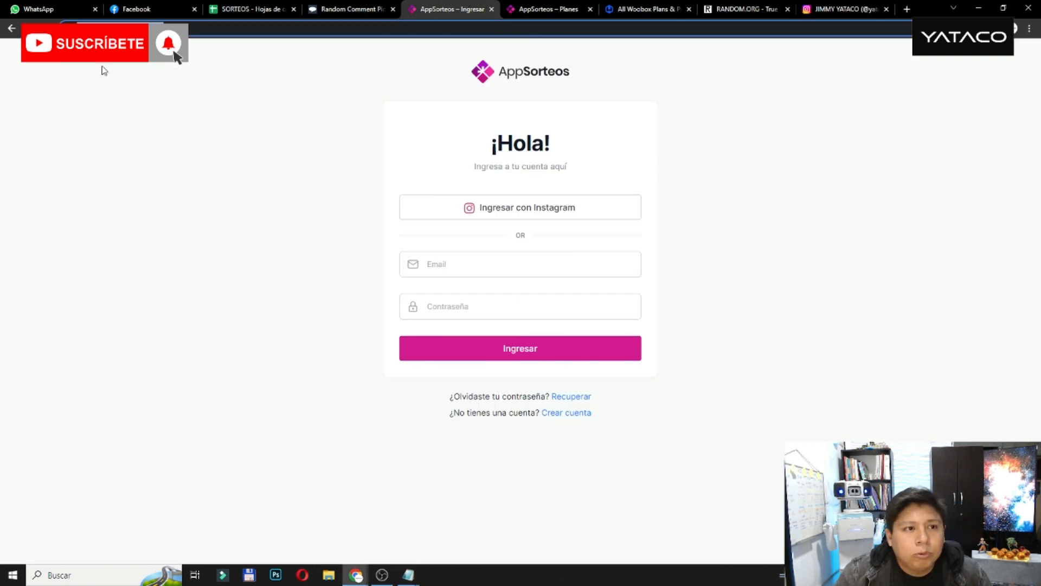
click(537, 9)
click(456, 9)
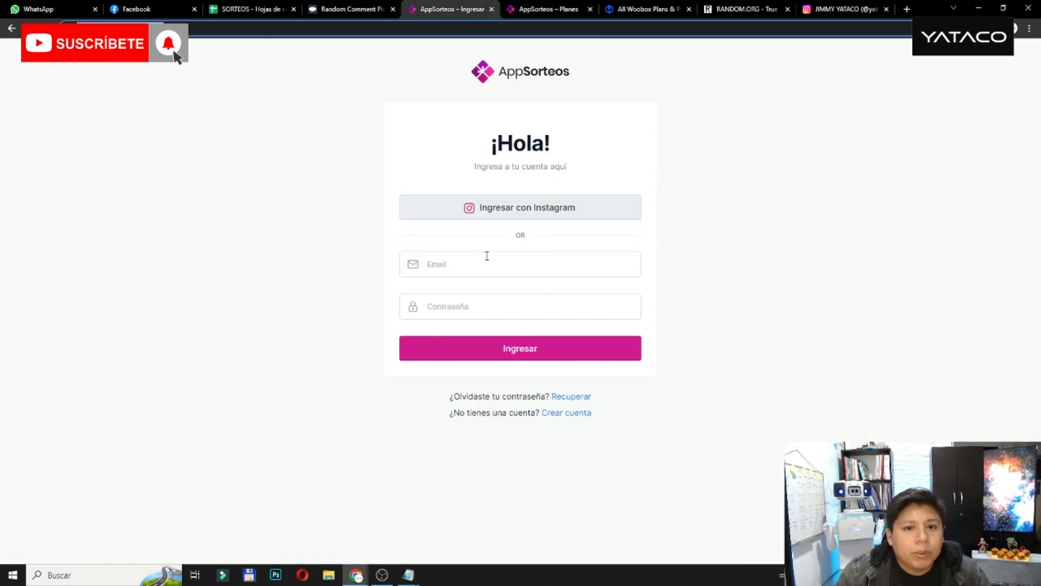
click(478, 258)
click(365, 249)
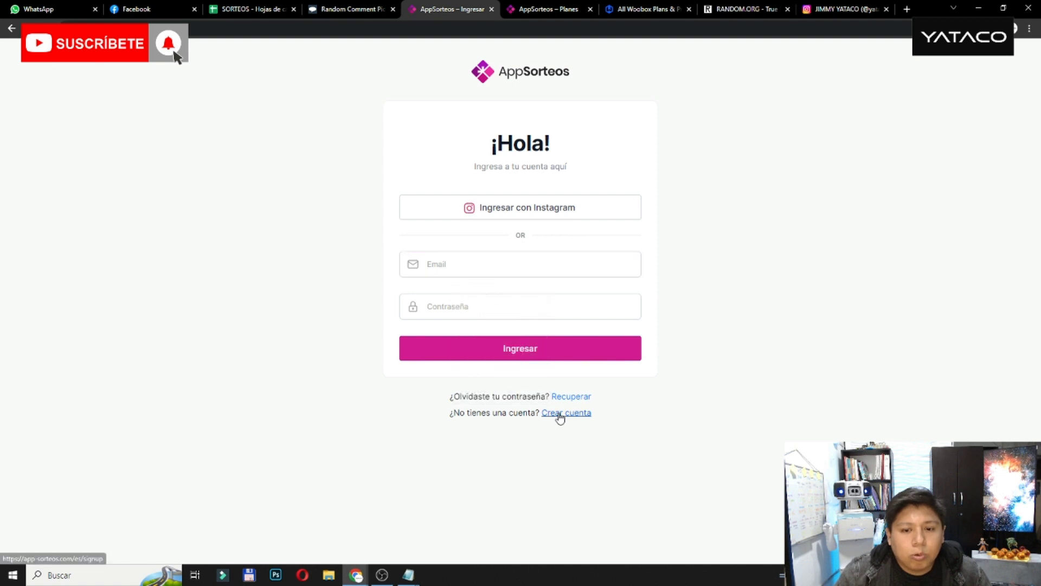
View the AppSorteos account creation form in a separate tab, going through its name, surname, email and password fields, and close it.
middle_click(559, 414)
click(514, 5)
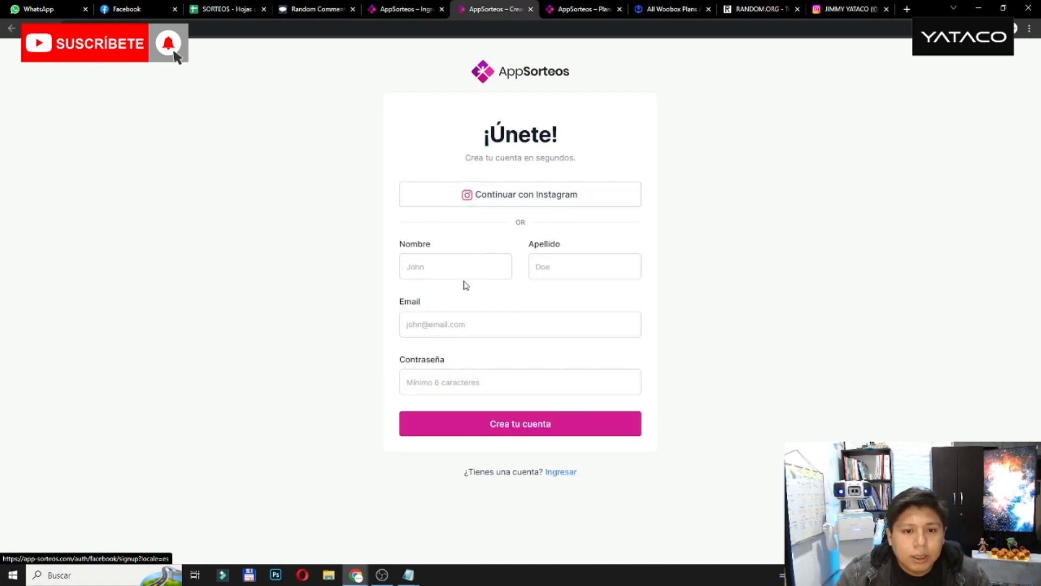
click(453, 266)
click(543, 267)
click(438, 330)
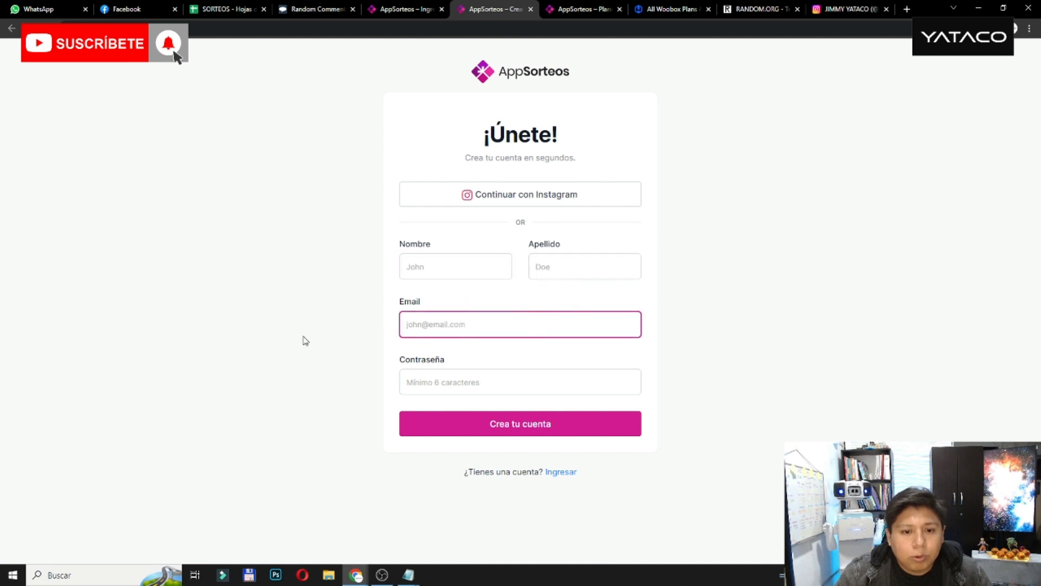
click(477, 375)
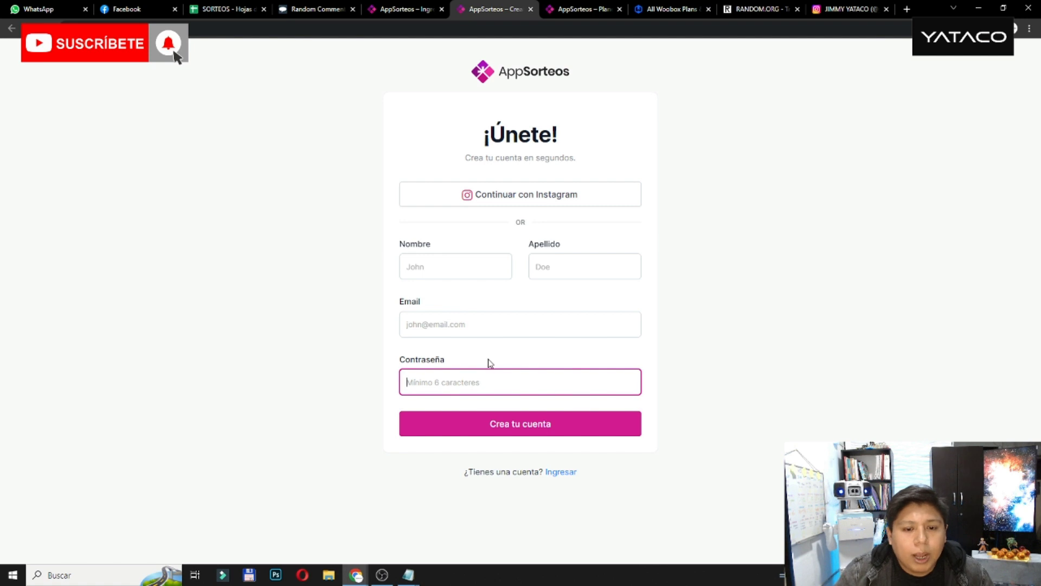
click(479, 326)
click(302, 304)
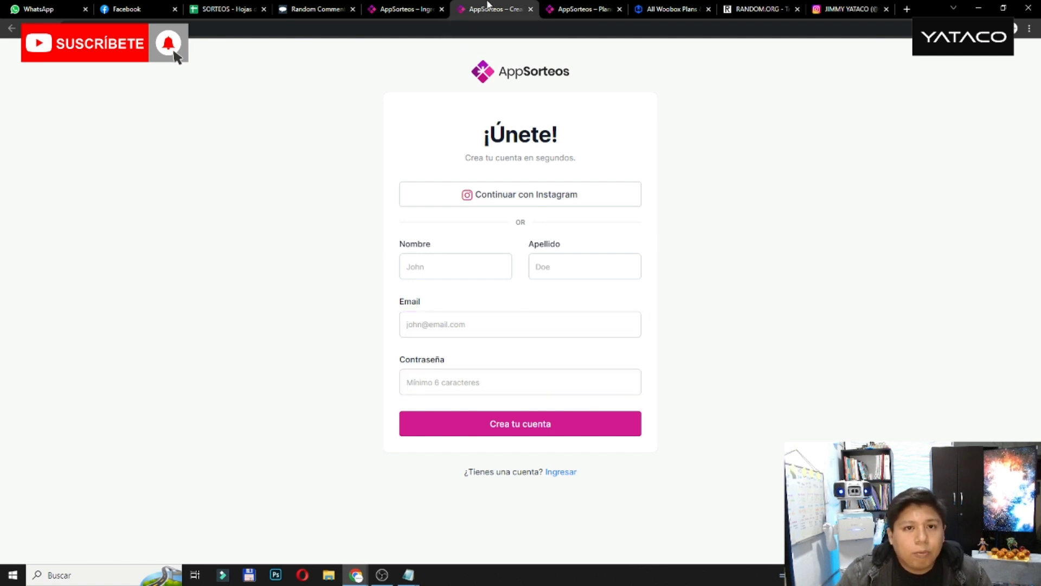
middle_click(487, 4)
Log in to AppSorteos with the account's e-mail and password.
click(451, 259)
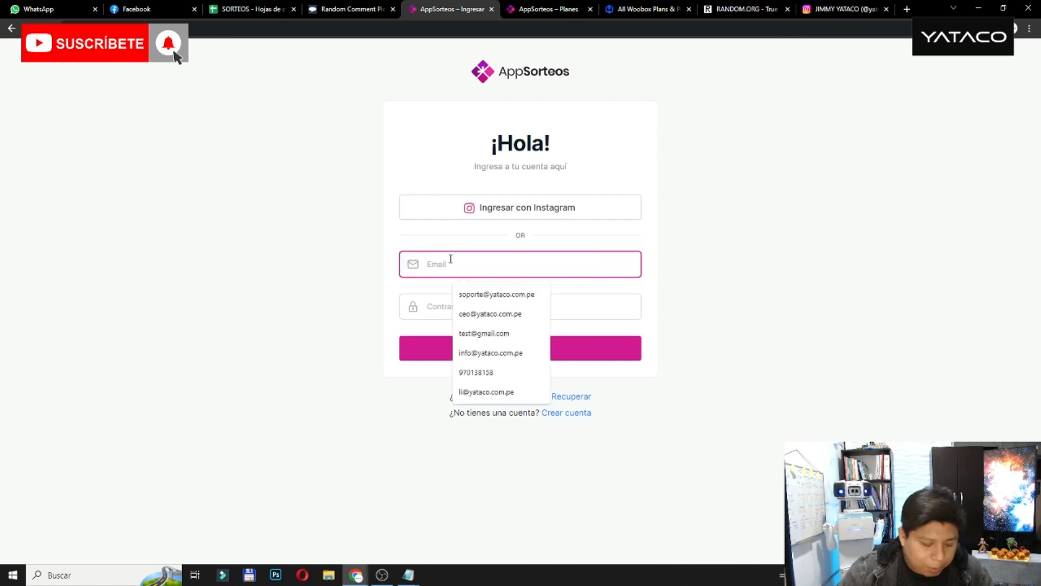
click(297, 293)
click(466, 267)
text(CE)
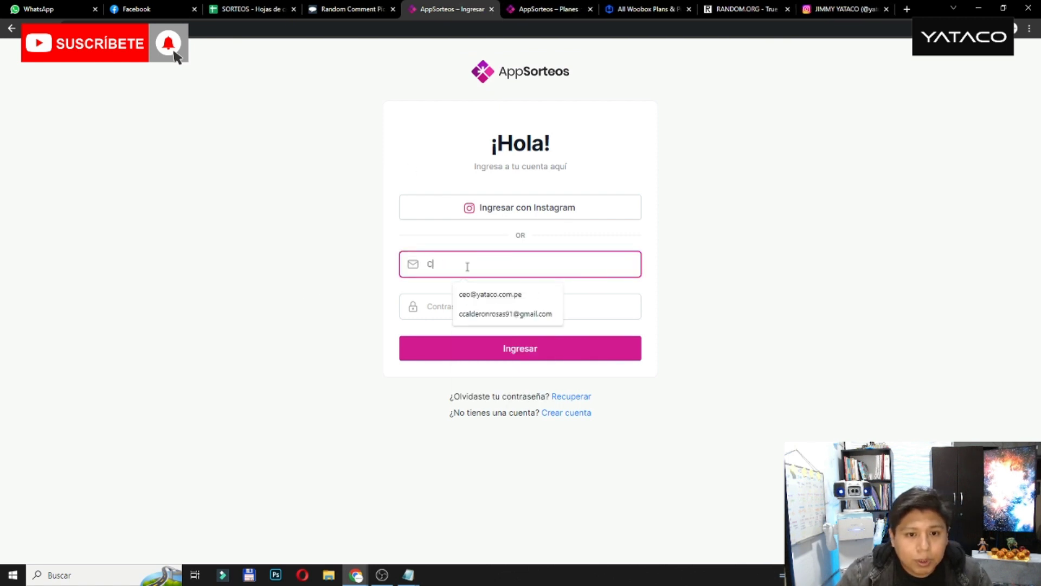
click(487, 302)
click(471, 309)
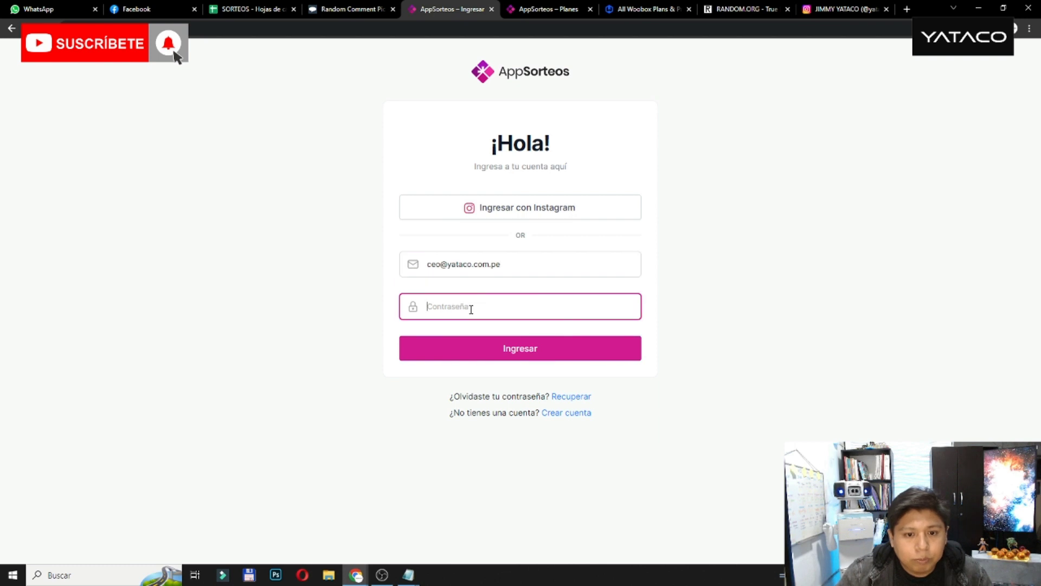
text(*)
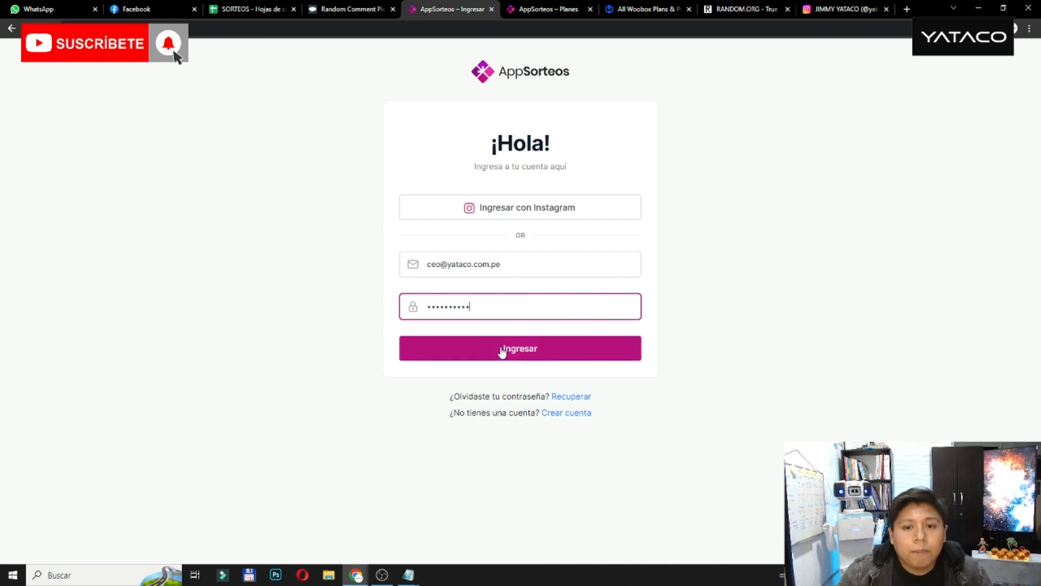
click(499, 351)
click(876, 181)
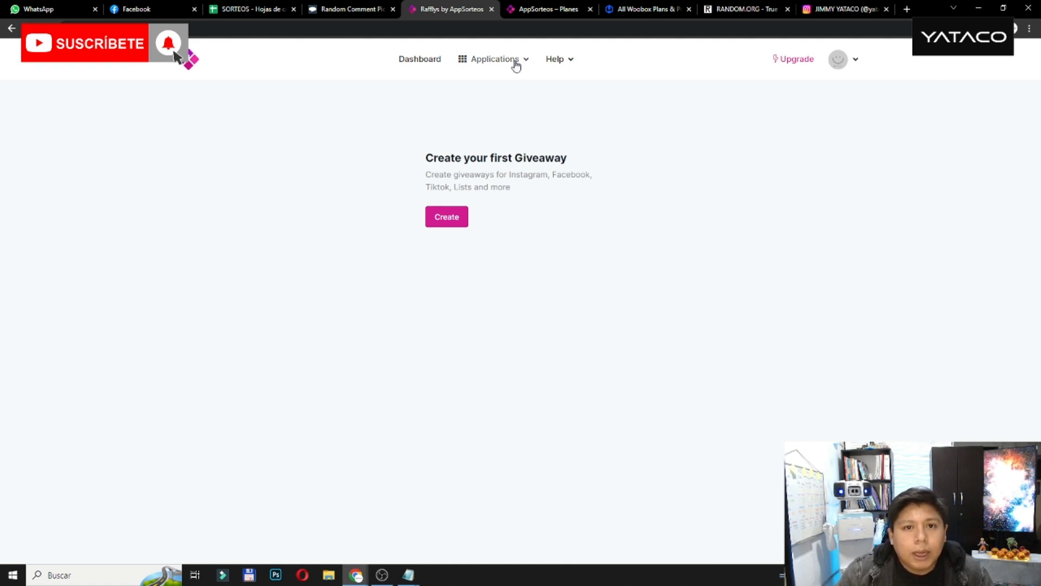
Open the Facebook Giveaway application from the dashboard and start connecting it with Facebook.
click(415, 60)
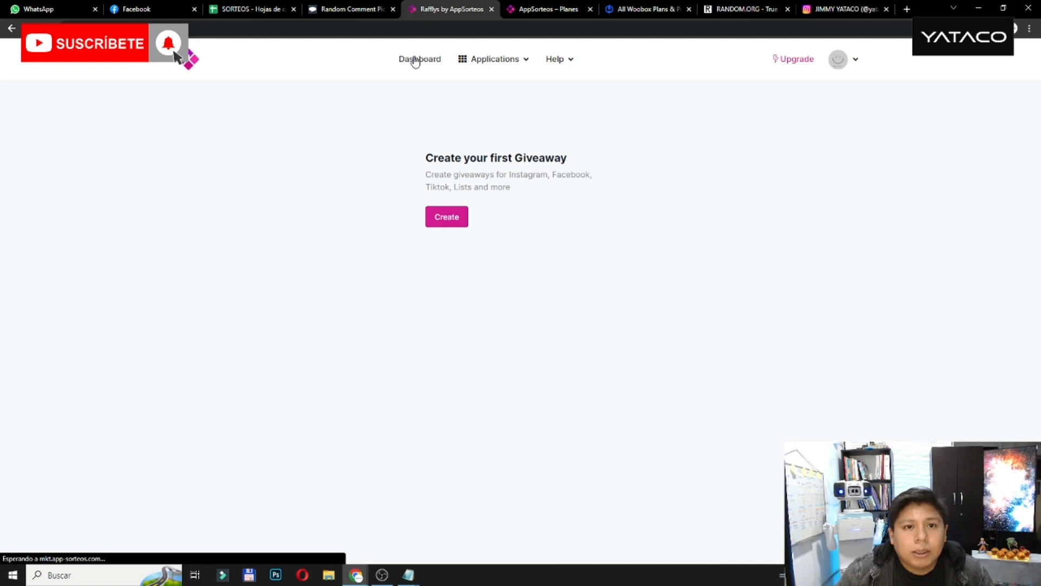
click(506, 59)
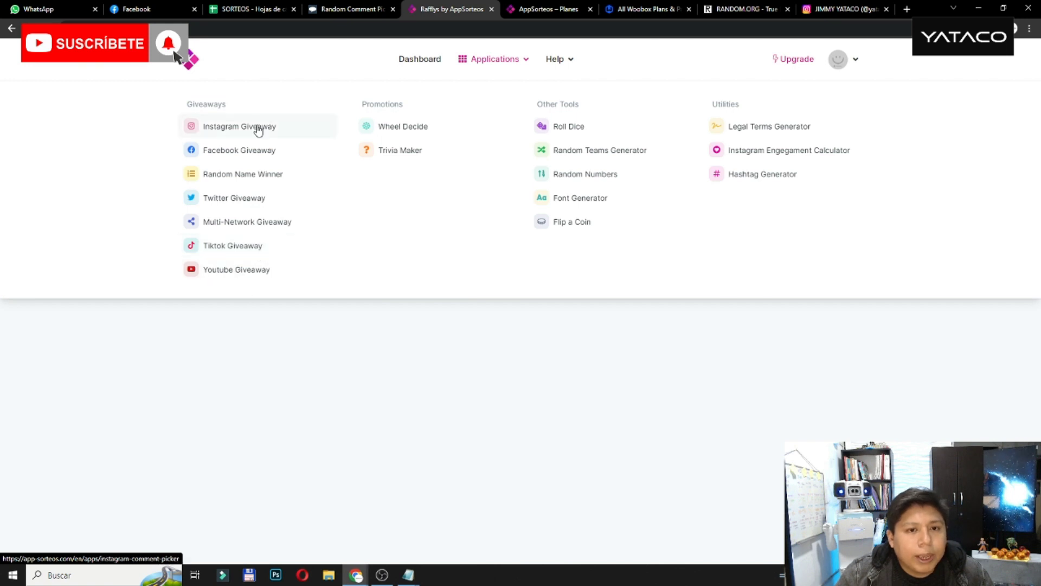
click(233, 151)
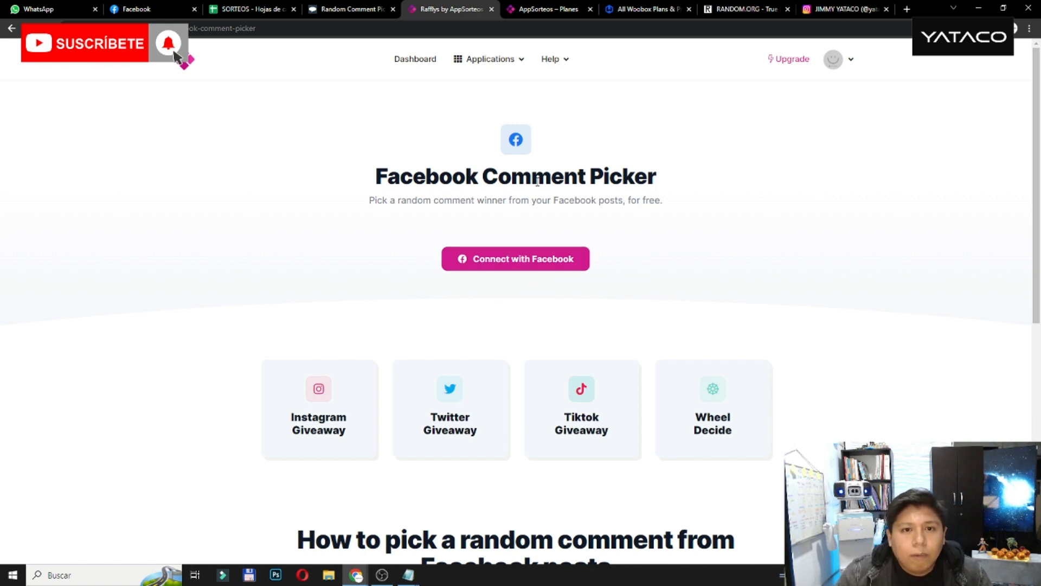
click(546, 269)
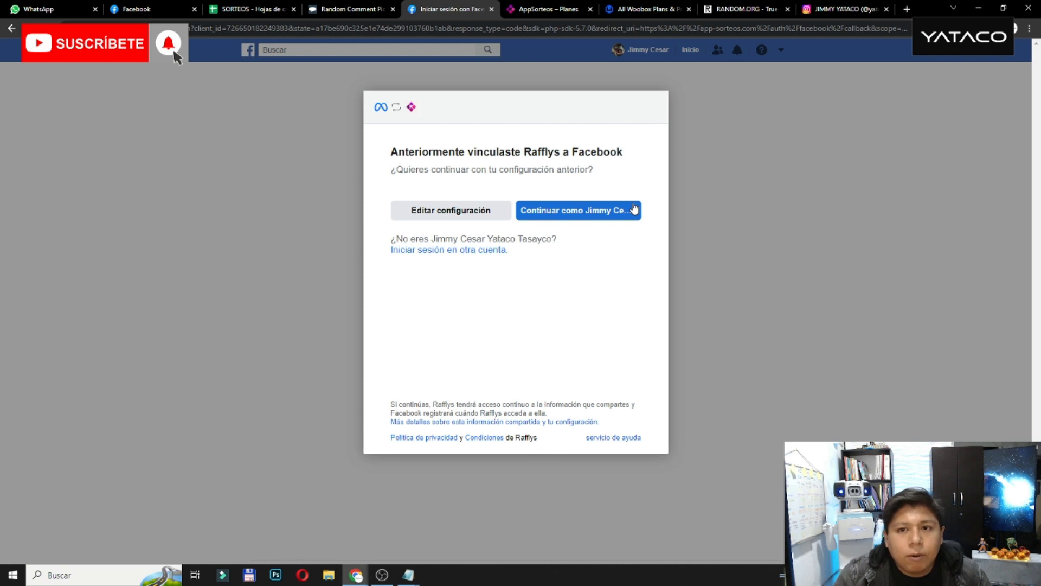
Check which profile is signed in to Facebook and continue linking Rafflys as that profile with the previous configuration.
click(162, 6)
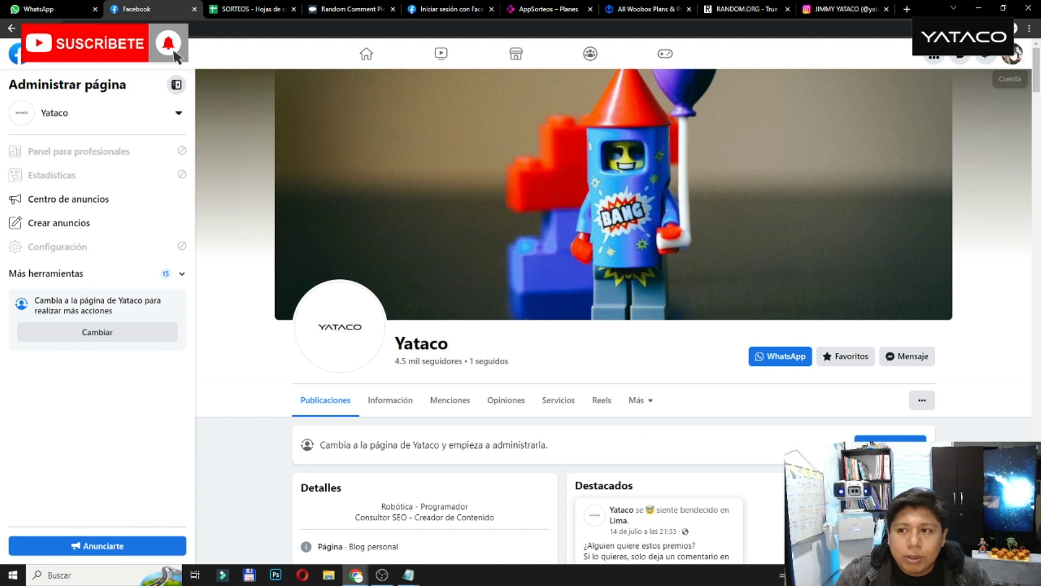
click(1012, 60)
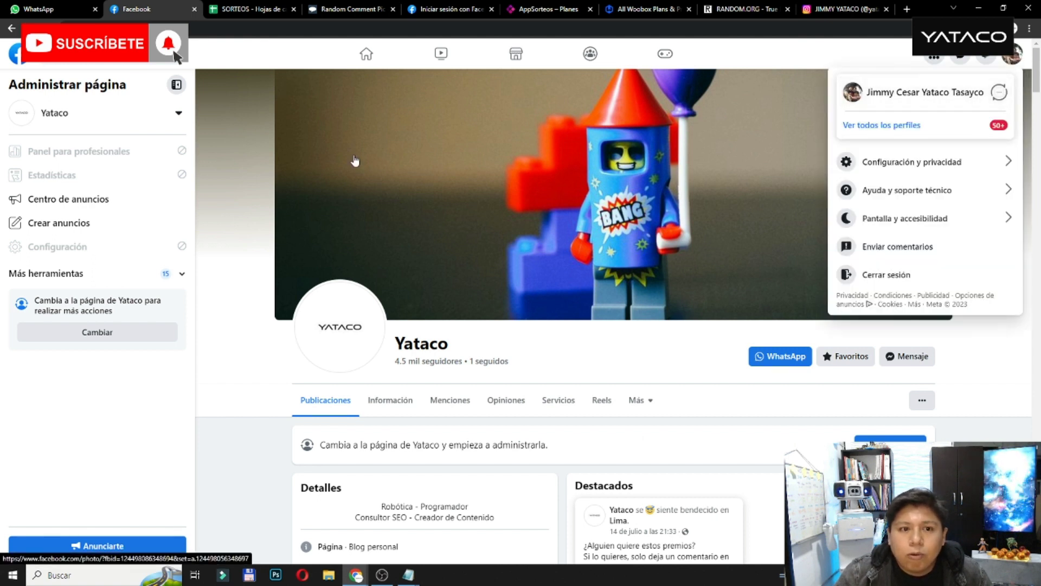
click(250, 194)
click(464, 6)
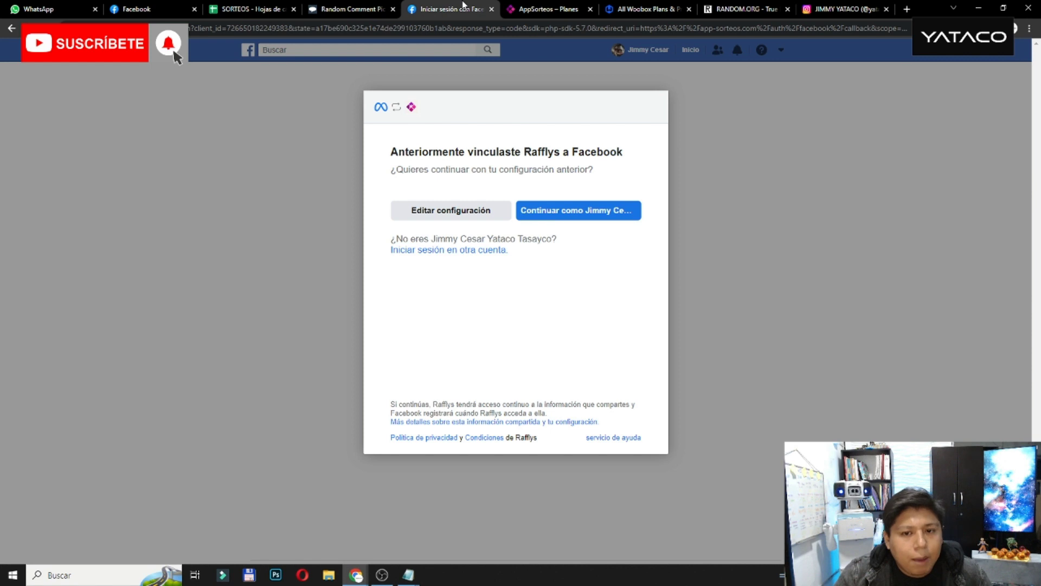
click(597, 210)
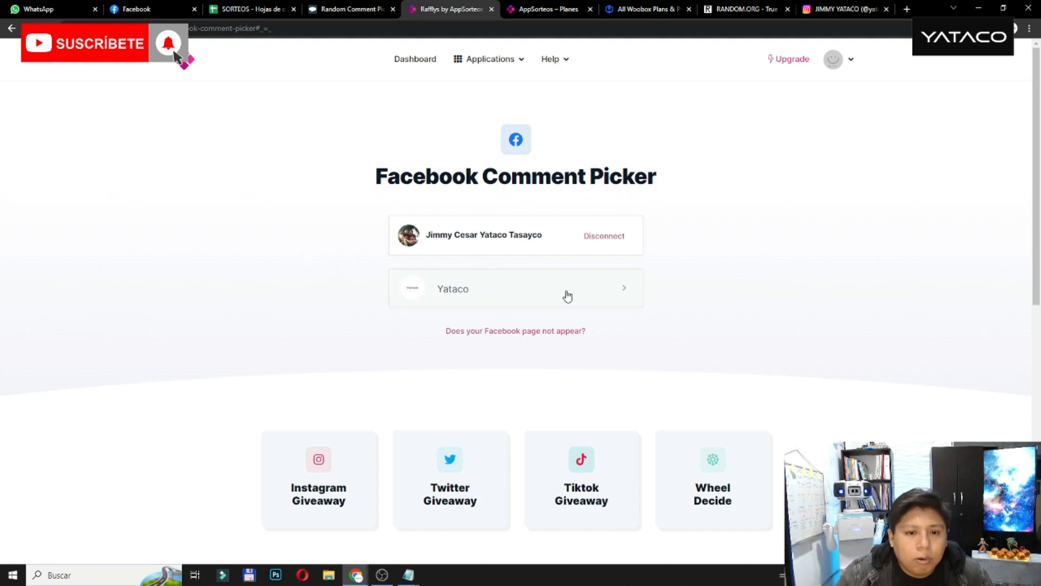
Check the page on Facebook that corresponds to the one listed in the Facebook Comment Picker, and return to the picker.
click(602, 286)
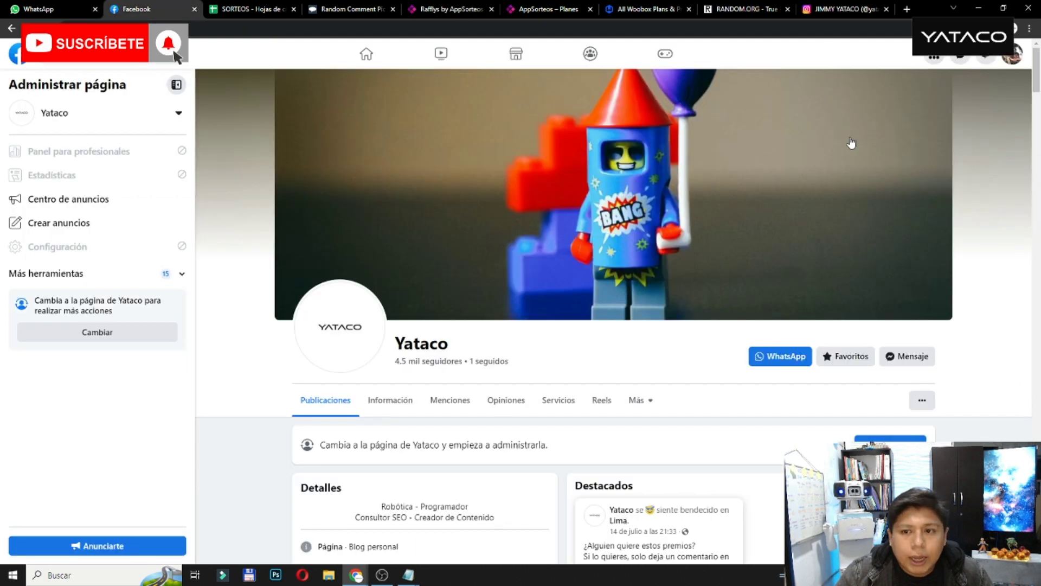
click(450, 9)
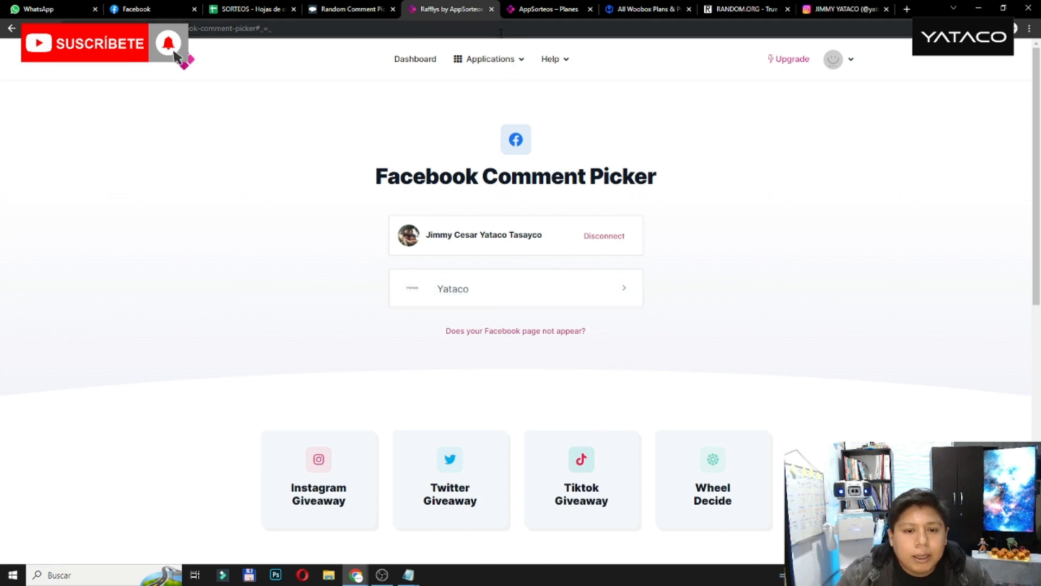
Review the Free plan's comment limit and included giveaway types on the AppSorteos pricing page.
click(561, 9)
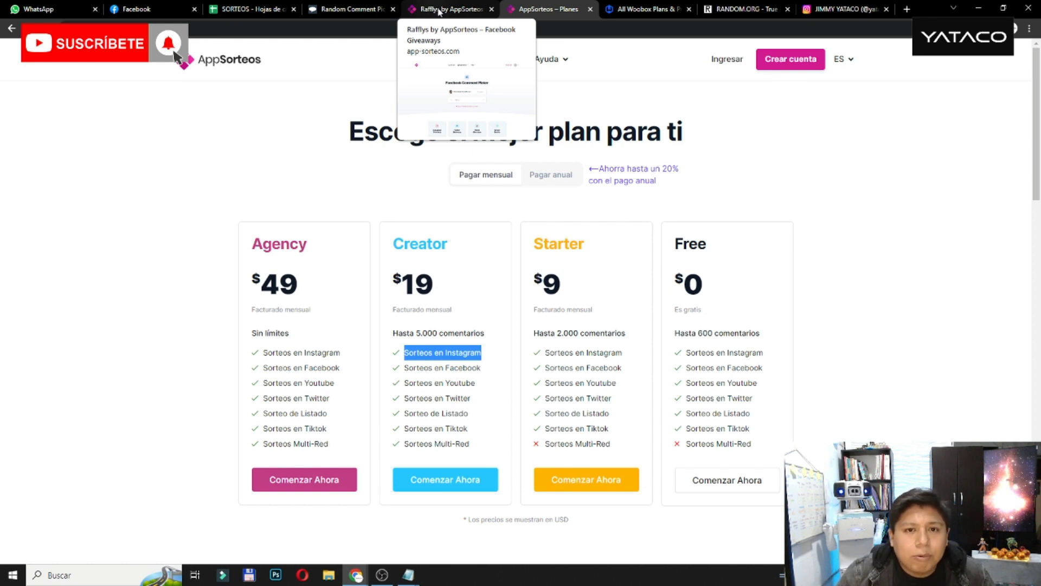
click(440, 10)
click(544, 7)
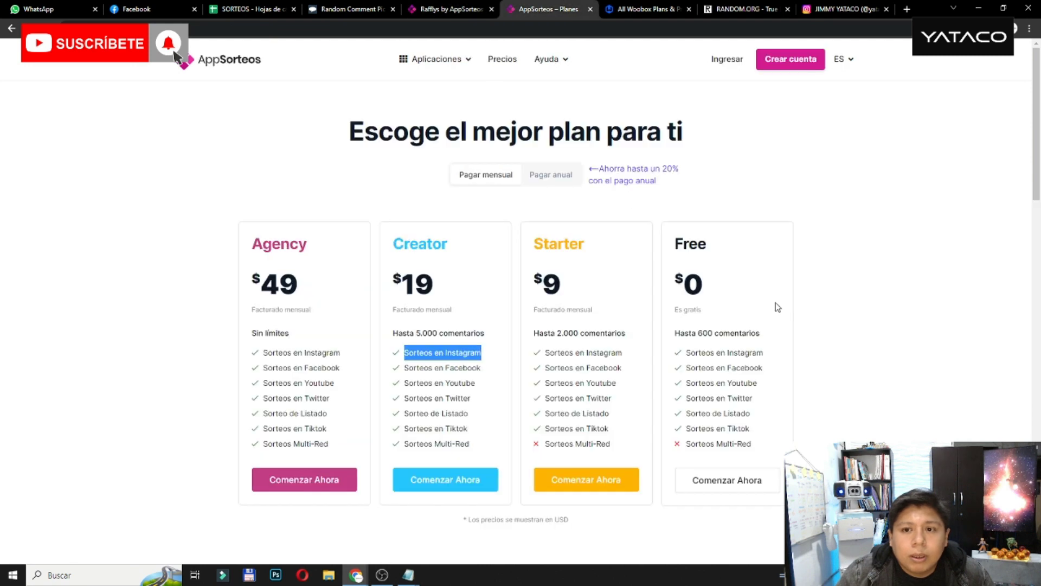
scroll(807, 264, down, 1)
scroll(808, 267, up, 1)
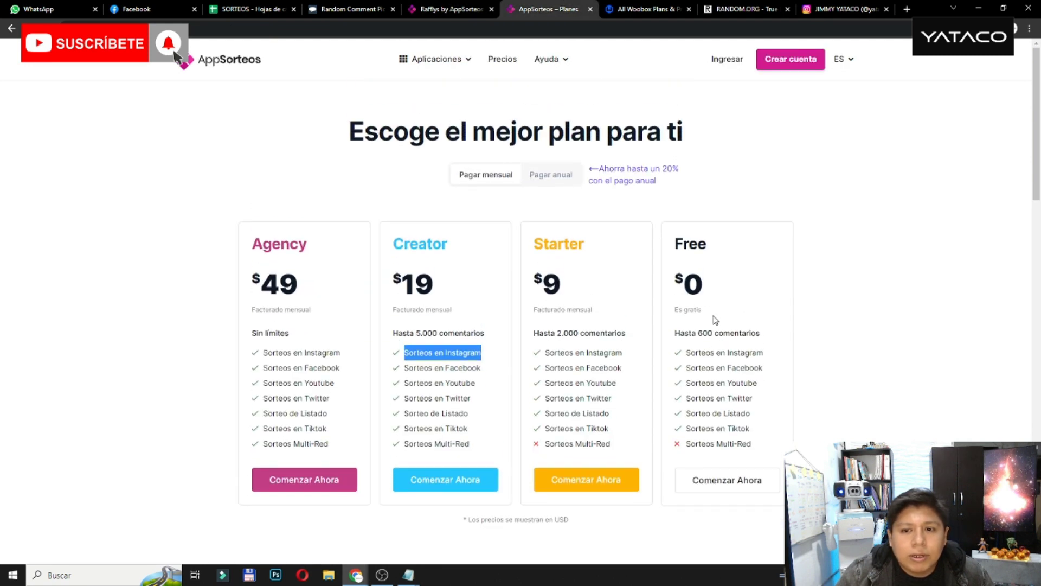
drag(674, 333, 760, 333)
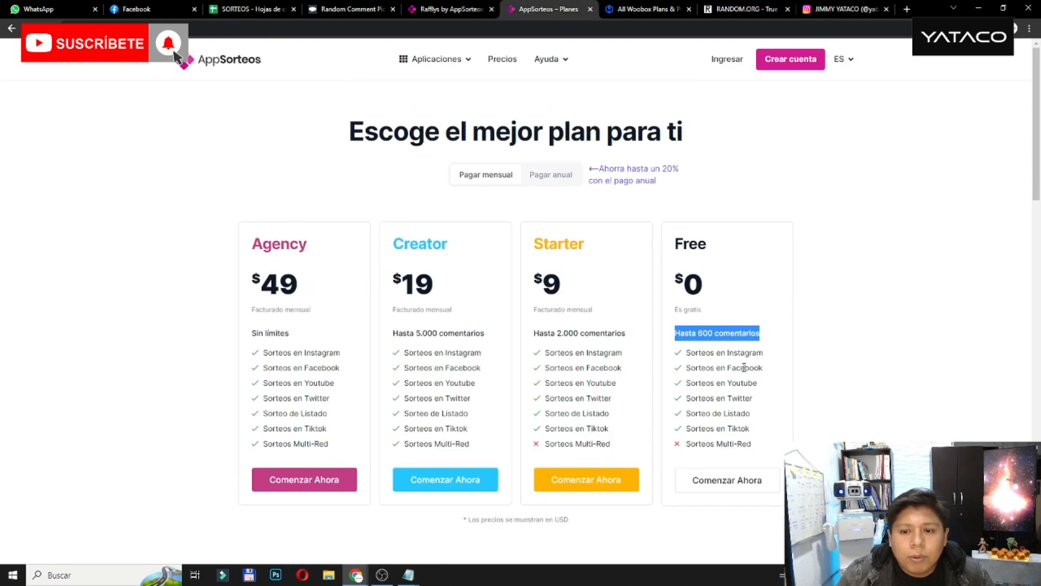
drag(739, 368, 751, 444)
Compare the monthly prices and comment limits of the Starter, Creator and Agency plans.
drag(557, 333, 618, 333)
drag(400, 283, 444, 291)
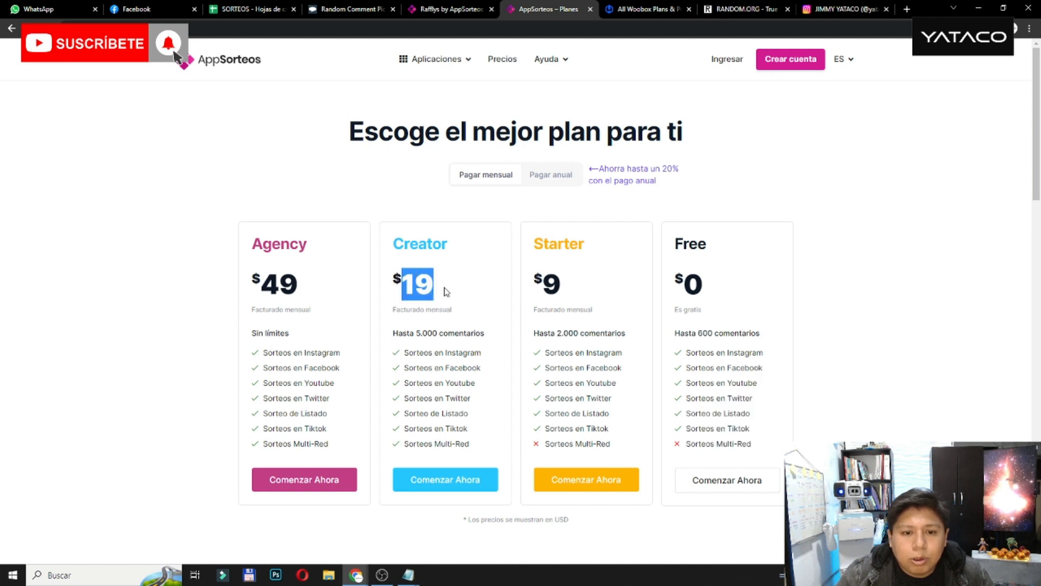
double_click(438, 333)
drag(279, 283, 295, 297)
click(281, 334)
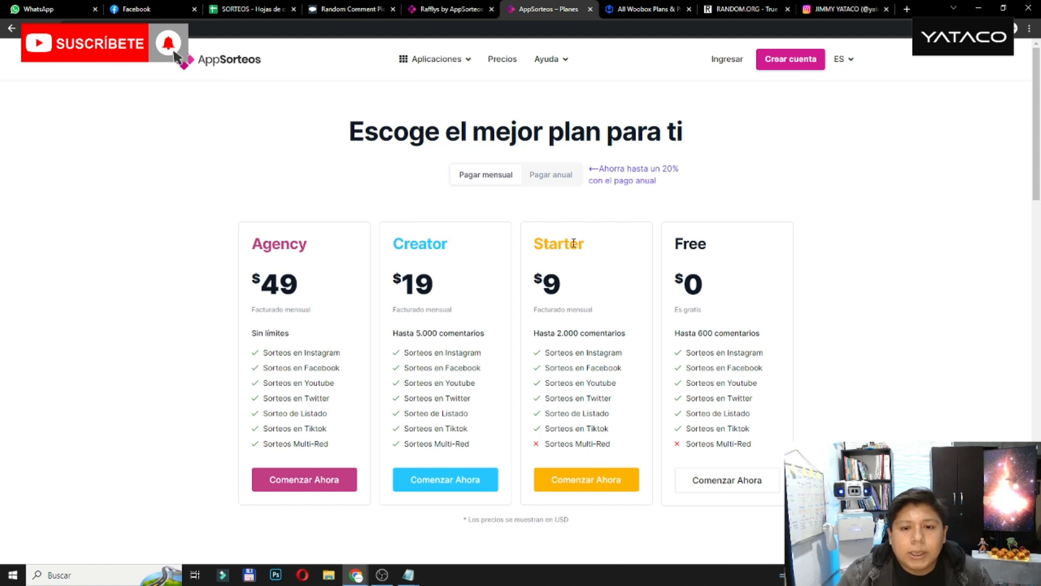
drag(566, 305, 512, 278)
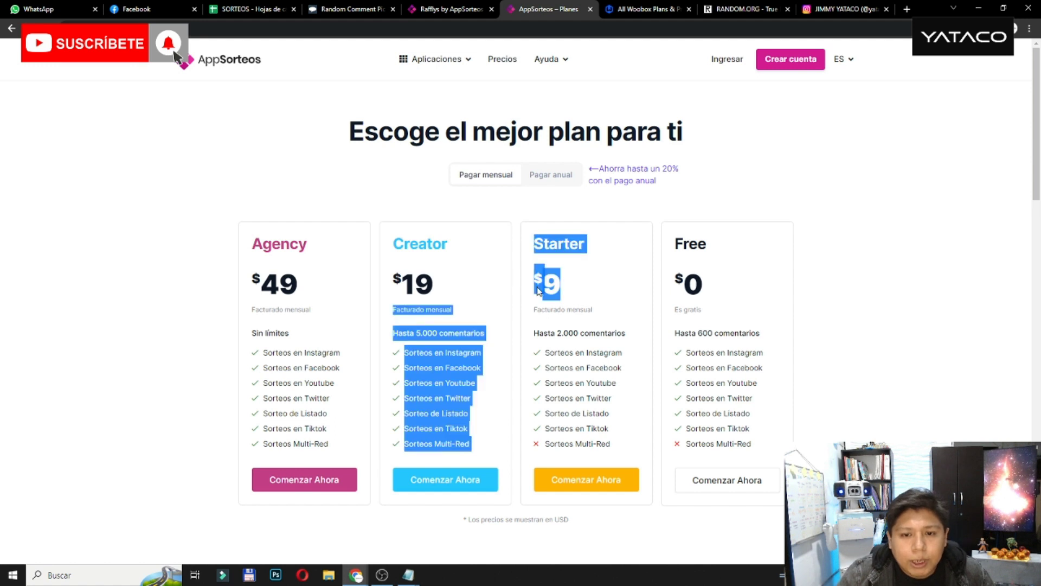
click(580, 348)
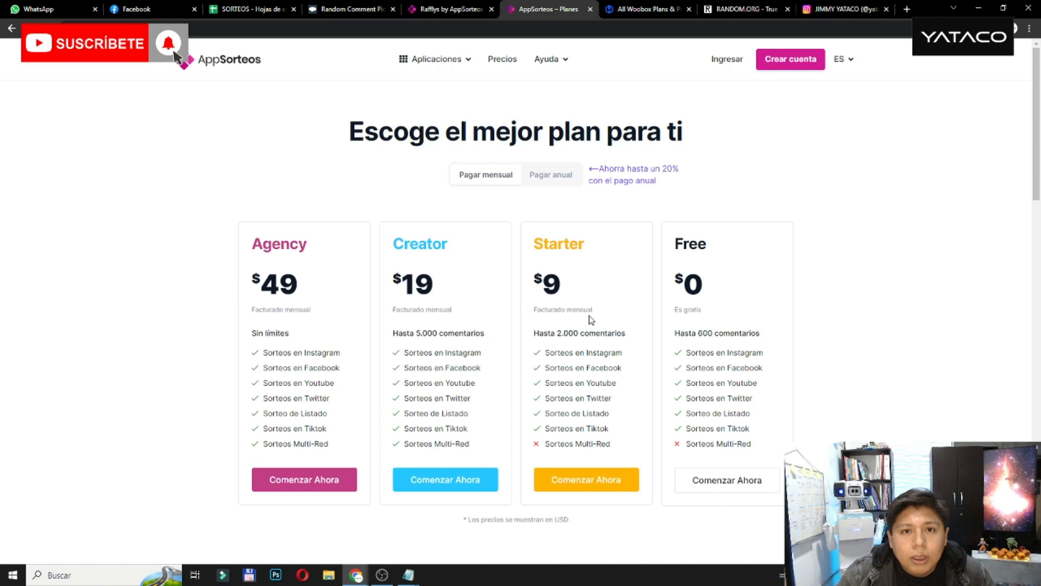
Select the linked Facebook page in the Facebook Comment Picker and browse its loaded posts.
click(427, 6)
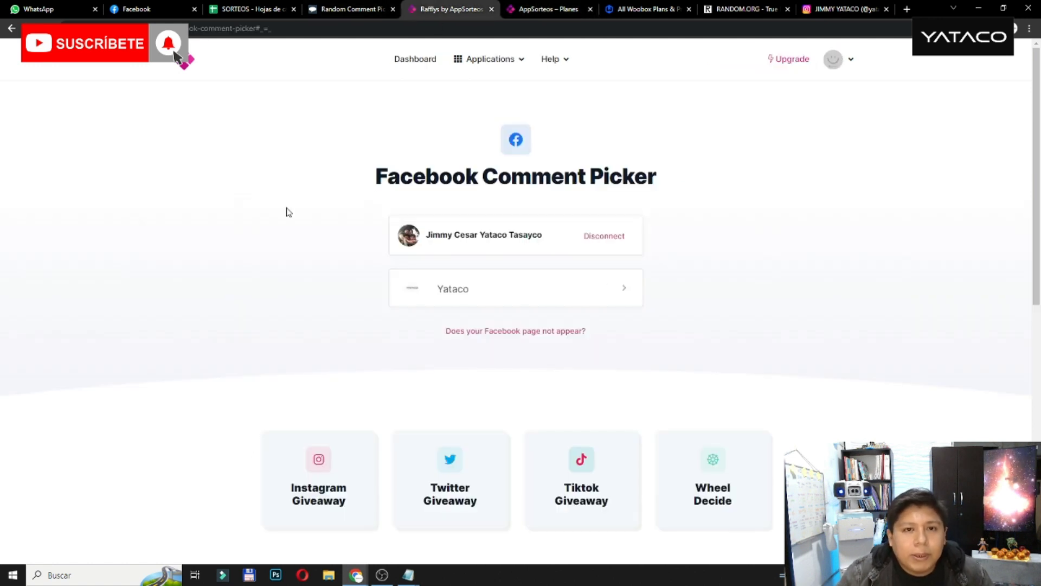
click(472, 292)
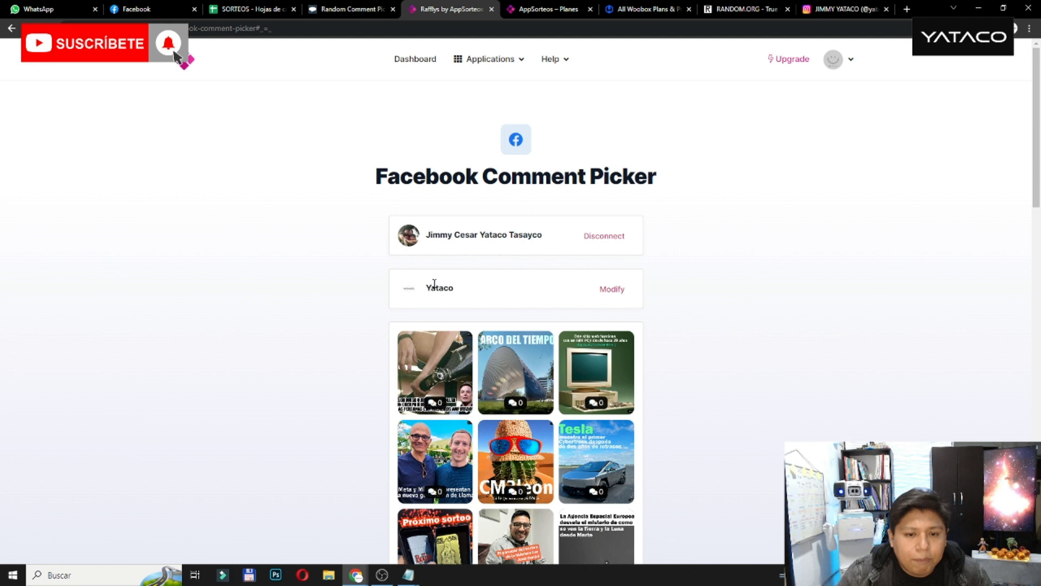
scroll(352, 337, down, 2)
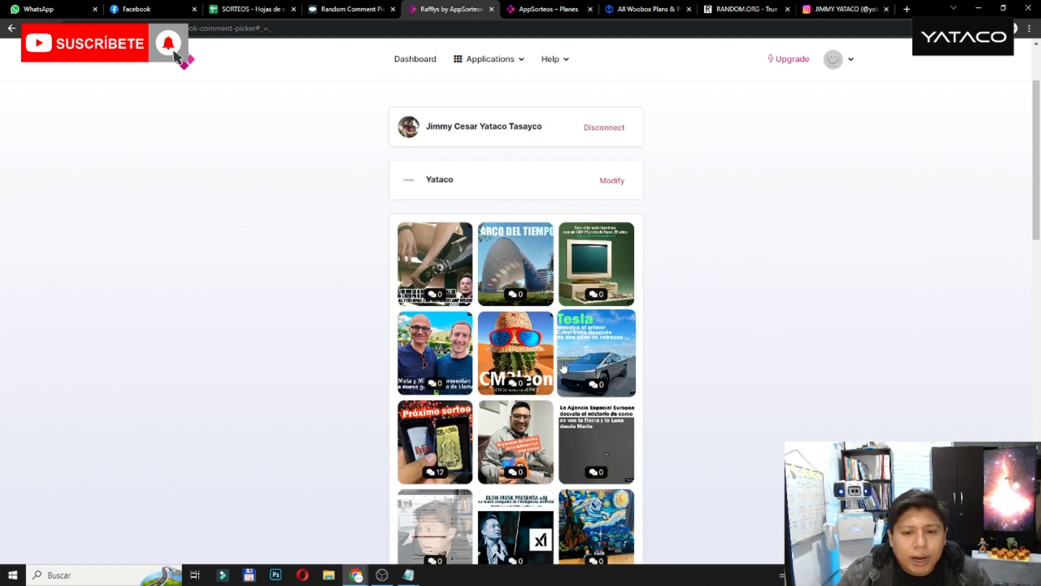
scroll(440, 252, down, 4)
scroll(440, 253, up, 3)
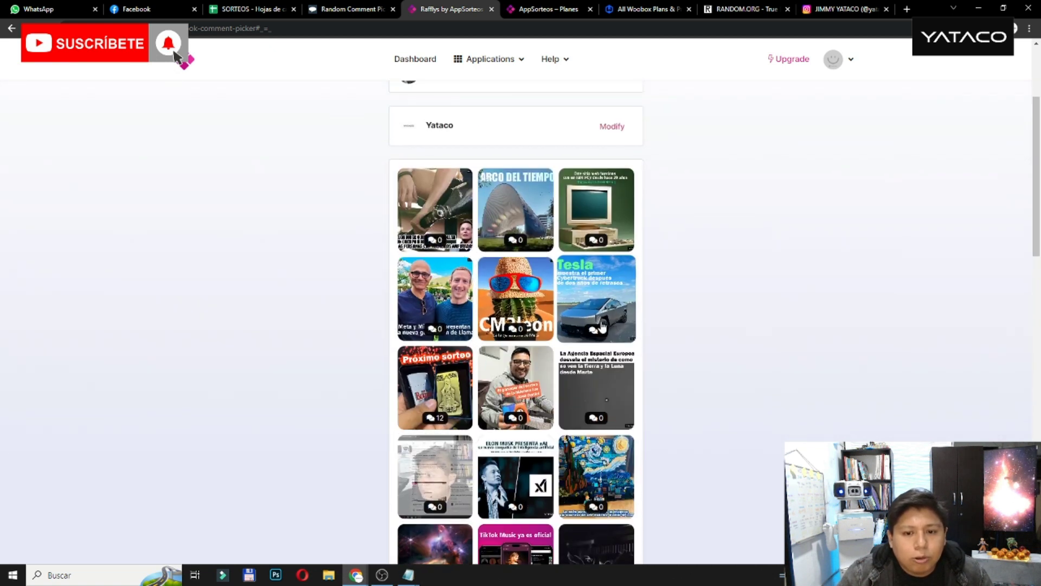
scroll(606, 409, down, 6)
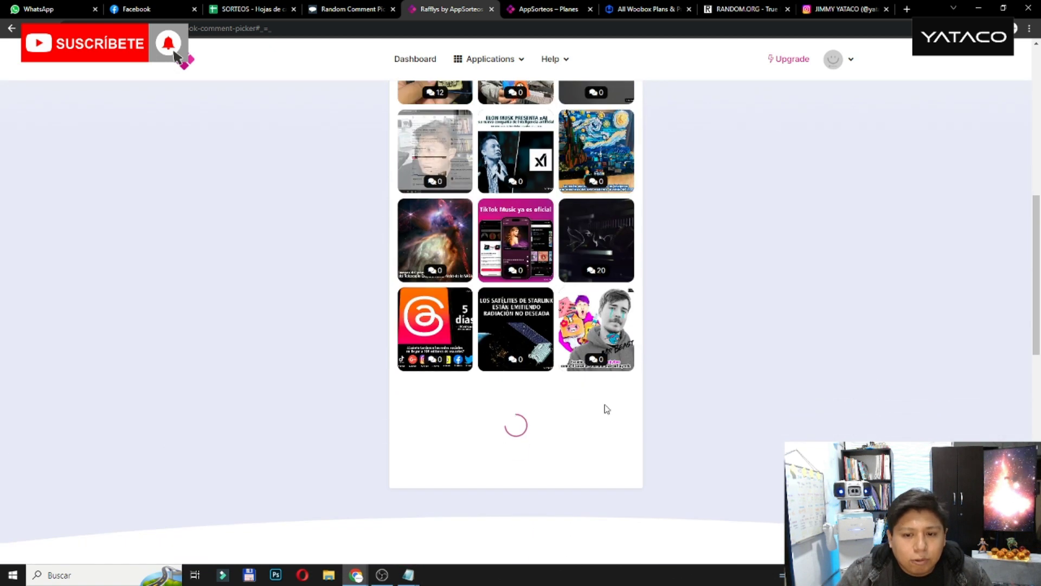
scroll(607, 409, up, 10)
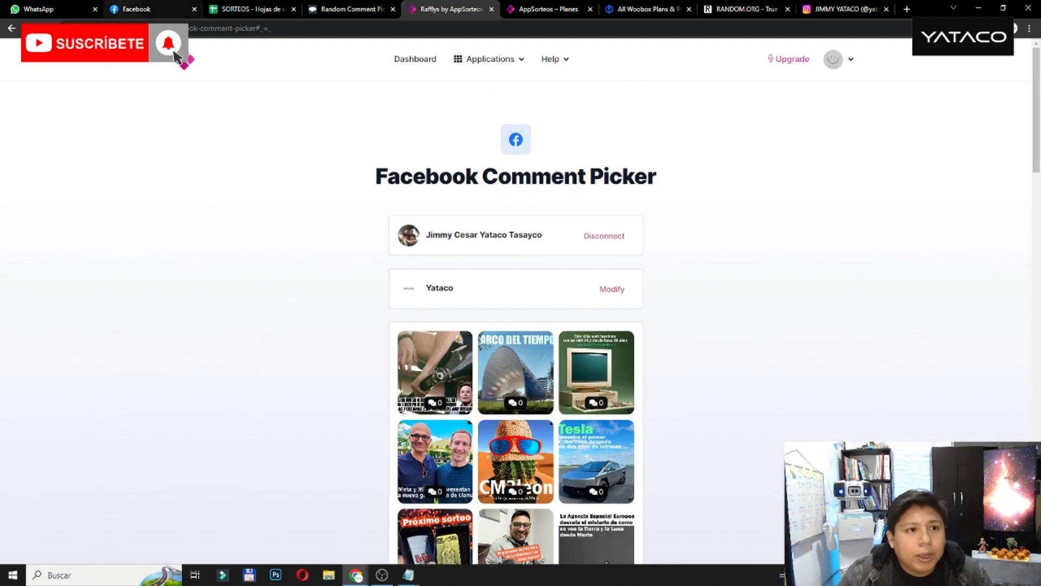
scroll(245, 103, down, 5)
scroll(245, 103, up, 1)
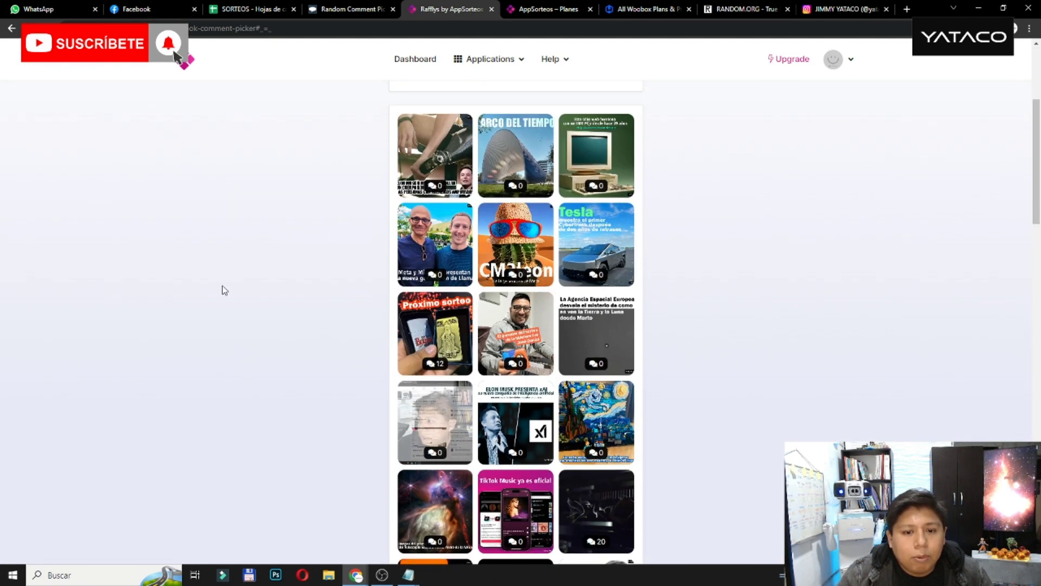
Compare the posts on the Facebook page with the picker's thumbnails, checking the robotic body, Arco del Tiempo and IBM PCjr posts.
click(170, 6)
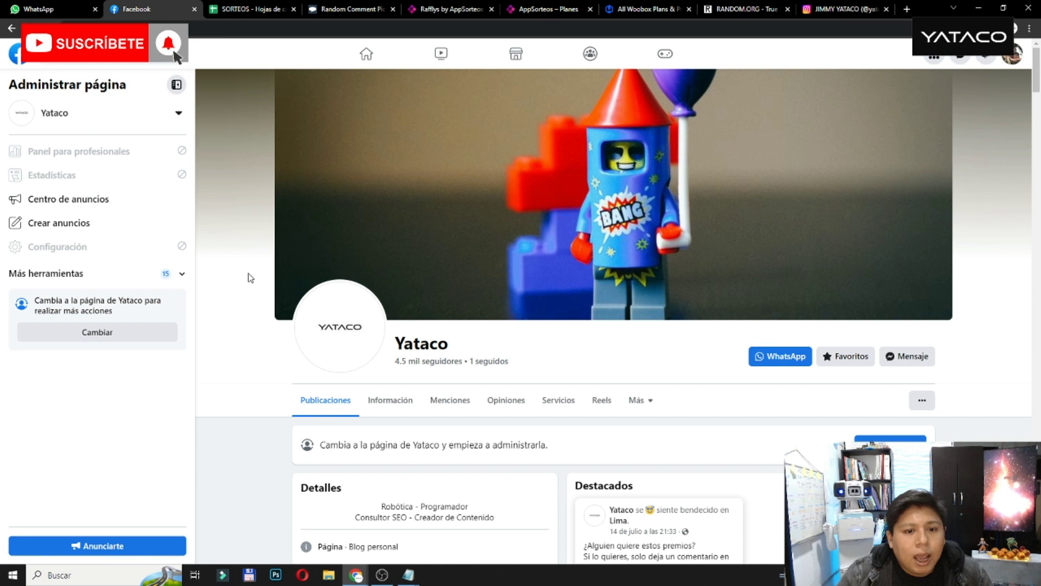
scroll(251, 278, down, 10)
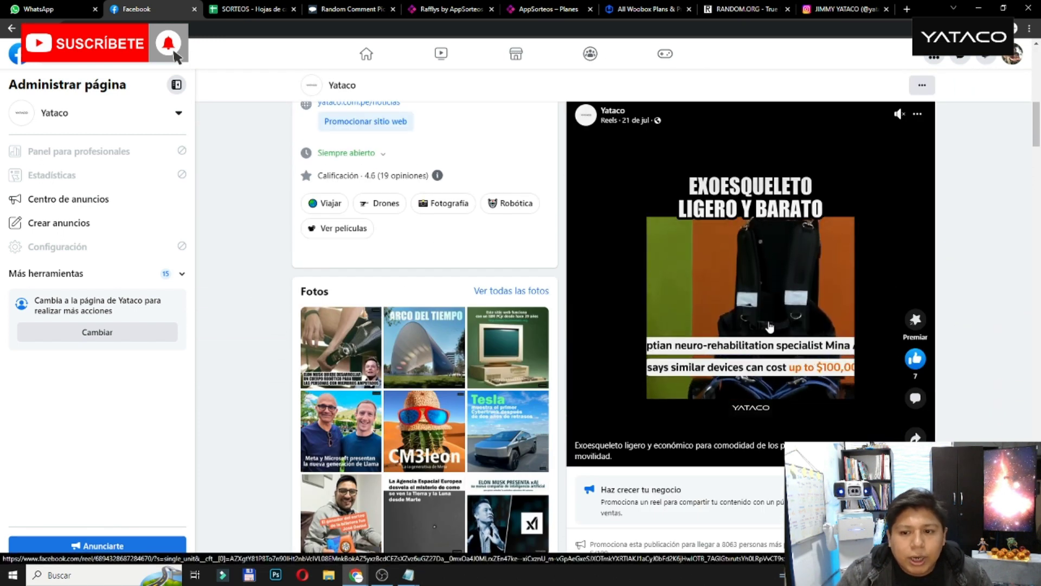
scroll(771, 325, down, 5)
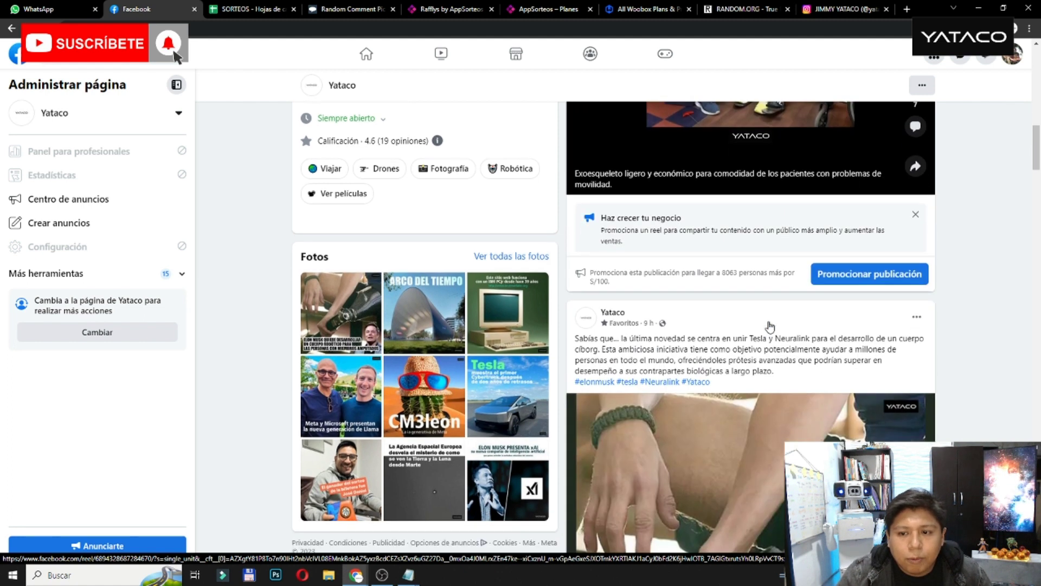
scroll(770, 326, down, 5)
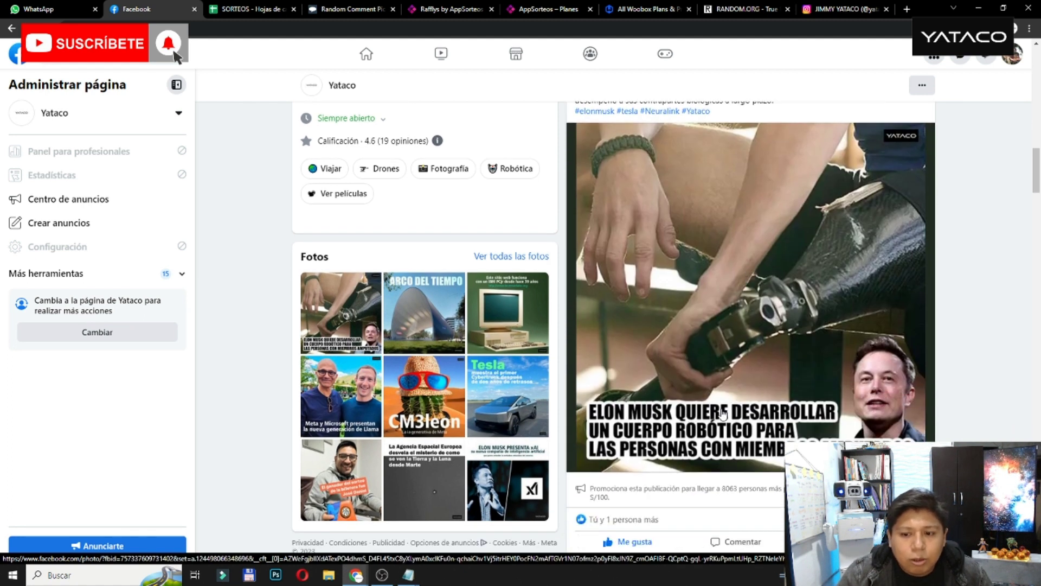
click(446, 9)
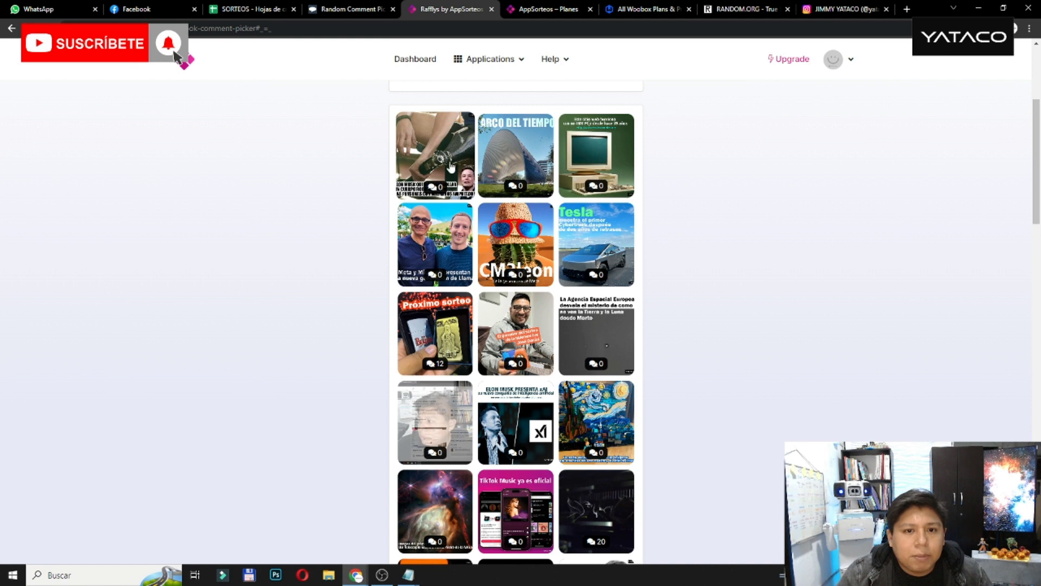
click(136, 9)
scroll(386, 303, down, 10)
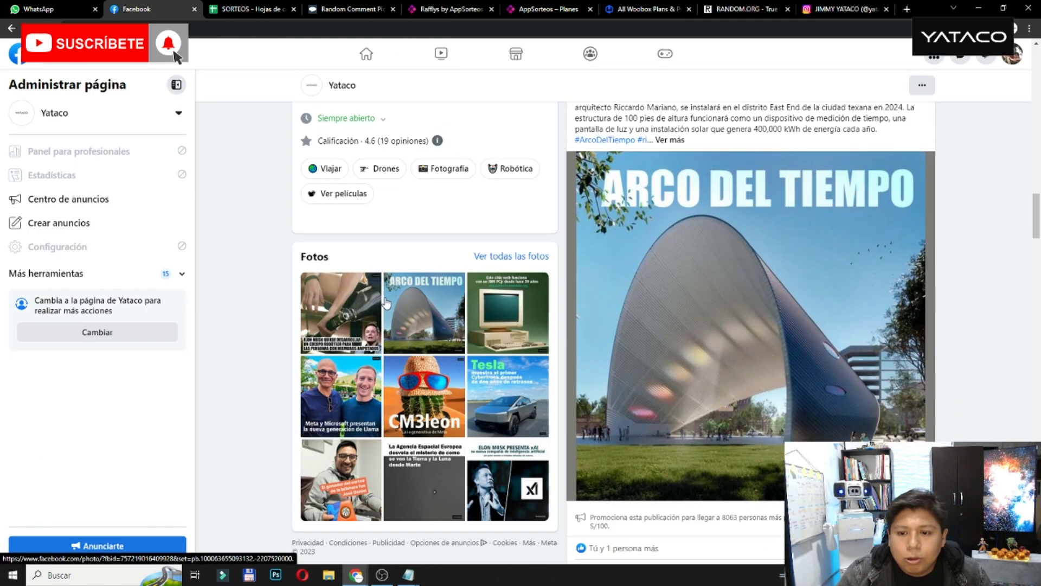
click(445, 7)
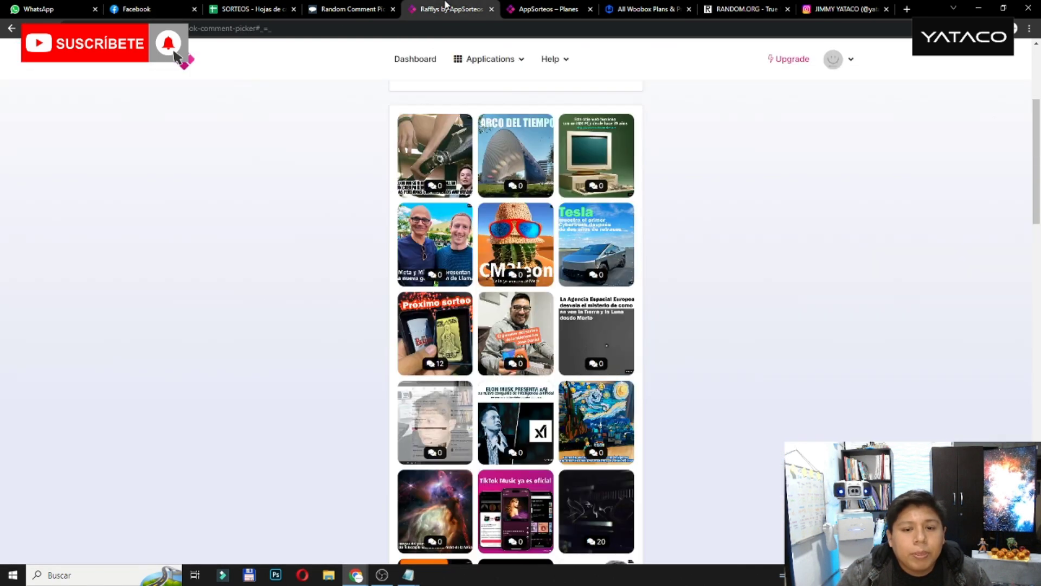
key(ctrl+2)
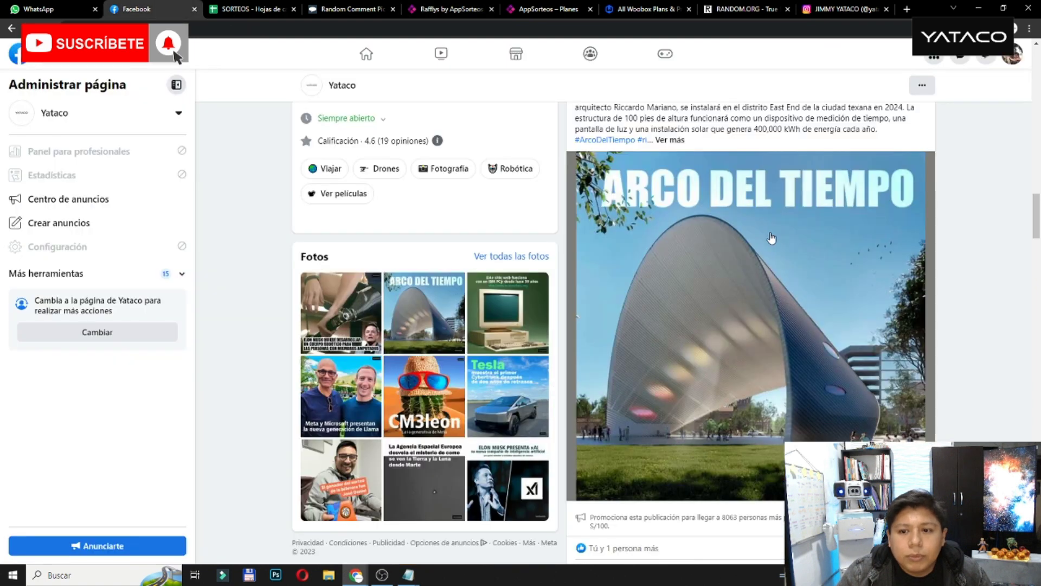
scroll(770, 239, down, 8)
scroll(733, 274, up, 1)
scroll(733, 273, down, 10)
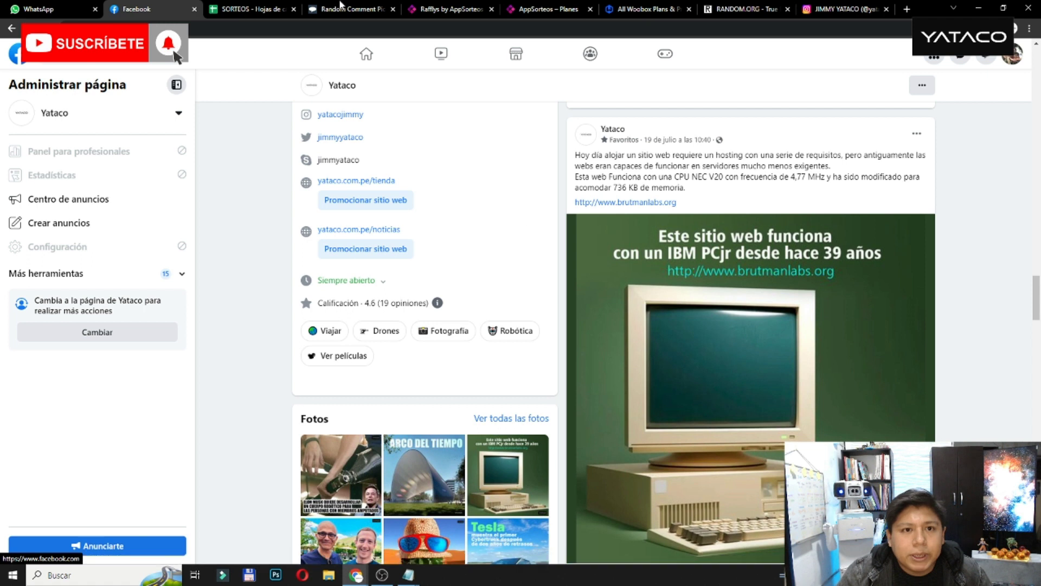
click(493, 15)
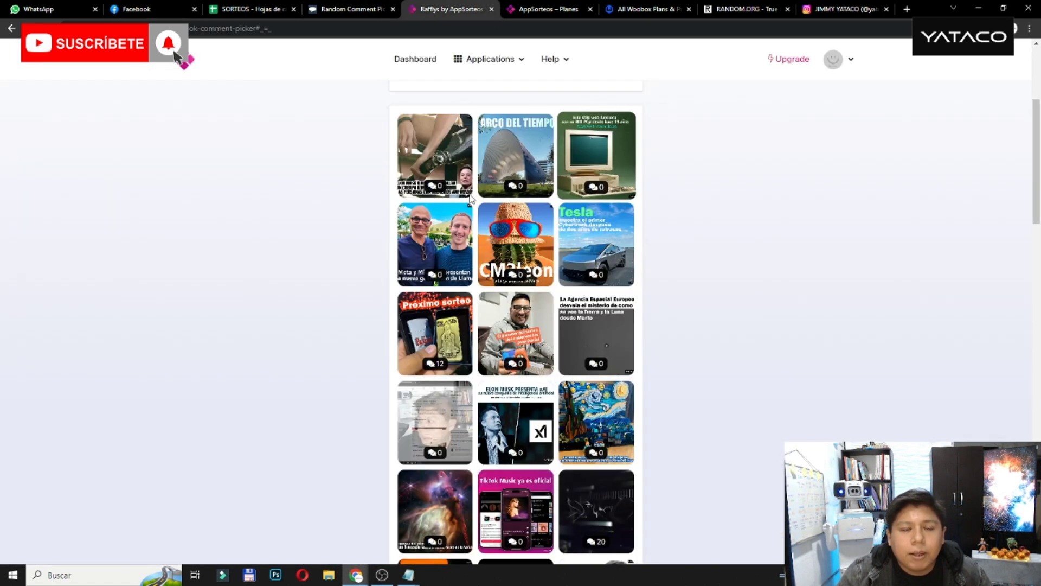
Look through the picker's post list down to its end, and return to the Facebook page.
scroll(343, 263, up, 1)
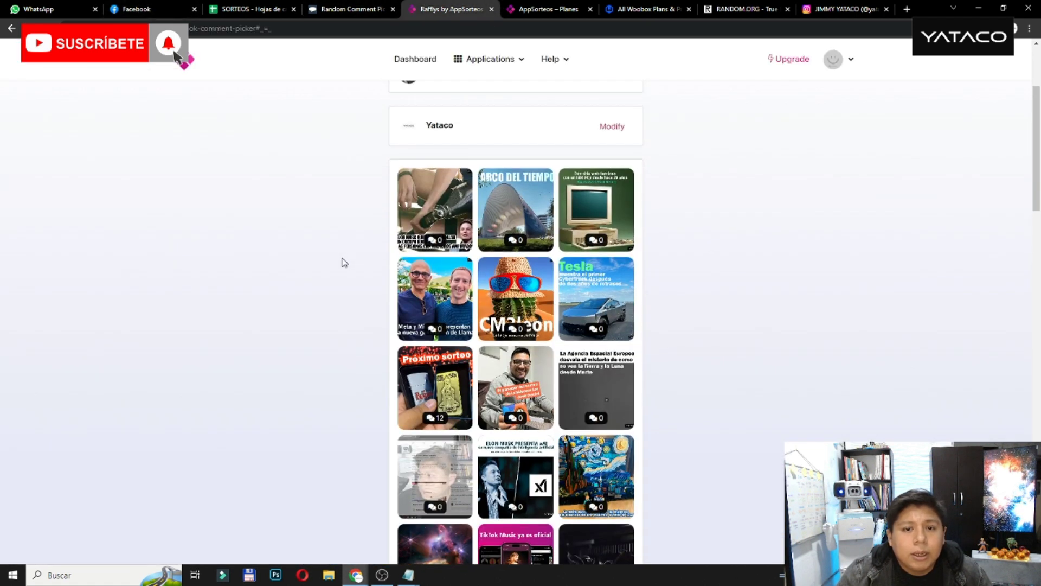
scroll(342, 263, up, 1)
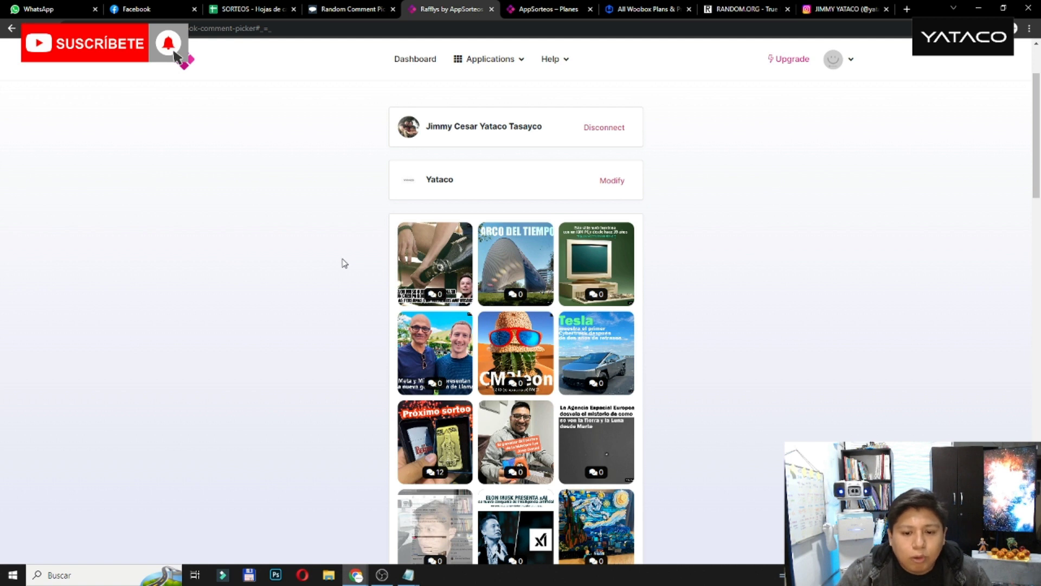
scroll(342, 346, down, 1)
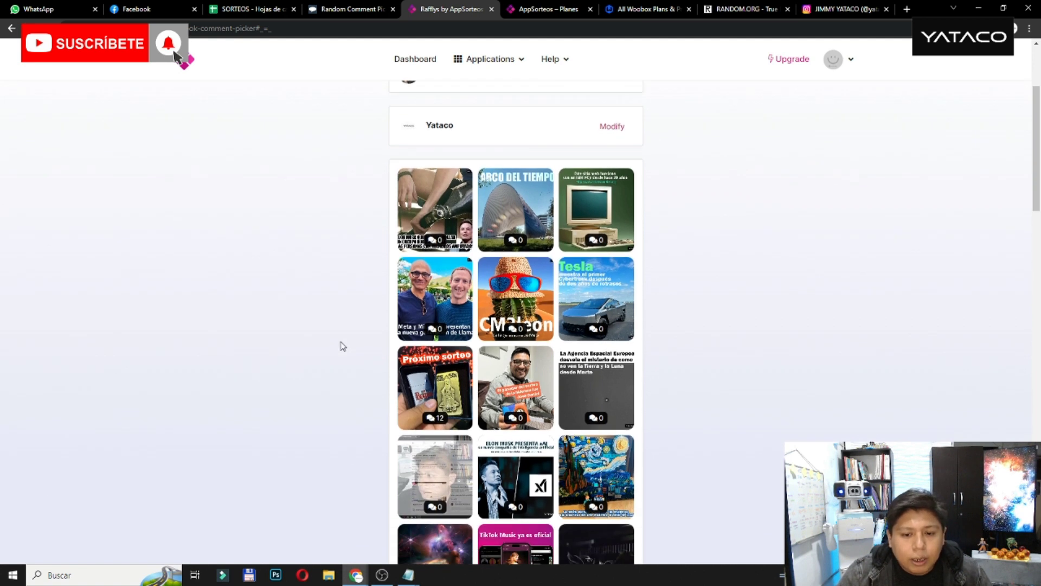
scroll(343, 346, down, 3)
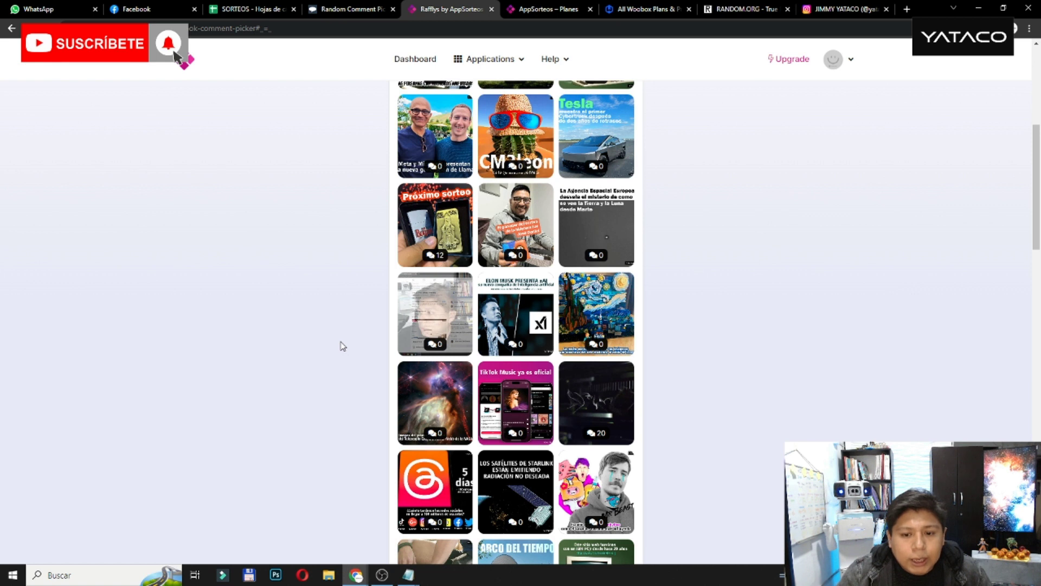
scroll(343, 346, down, 4)
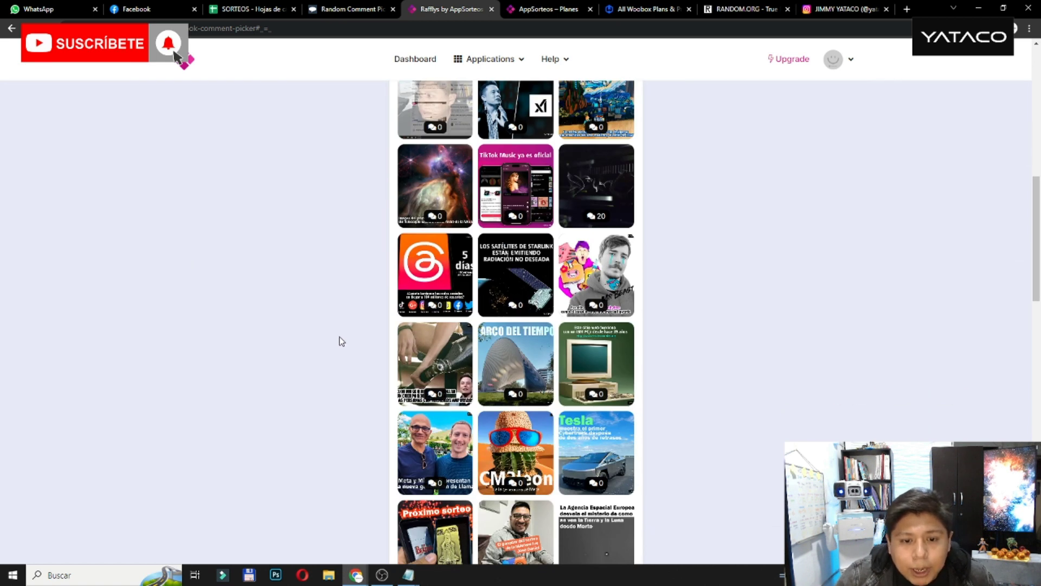
scroll(341, 341, down, 8)
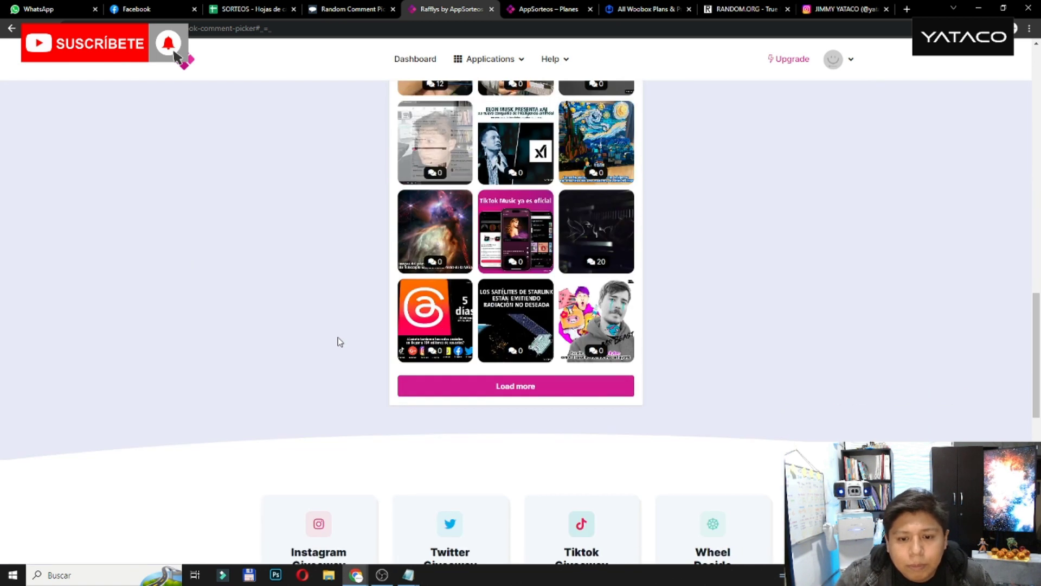
scroll(340, 341, up, 15)
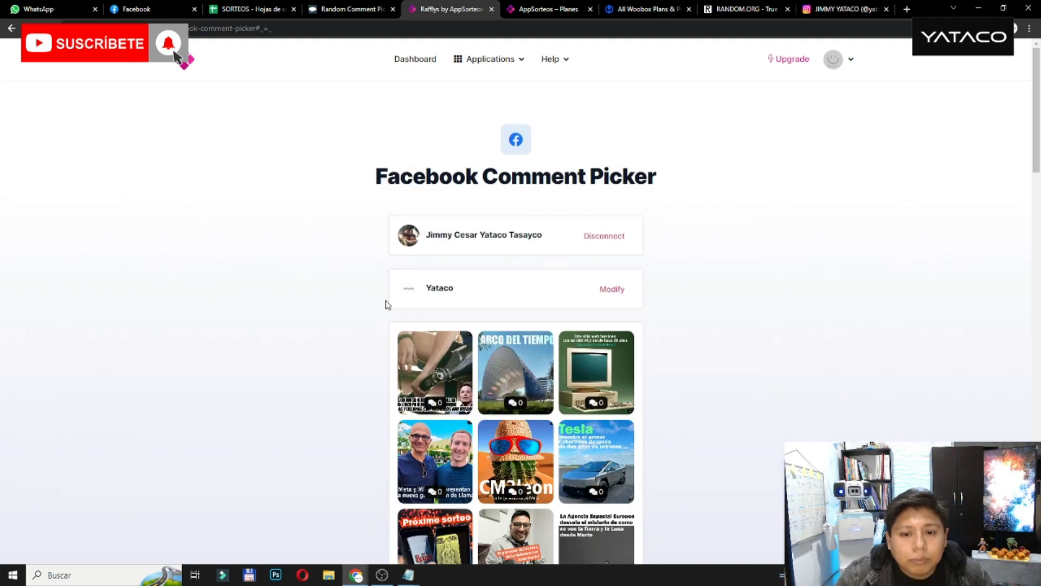
click(155, 9)
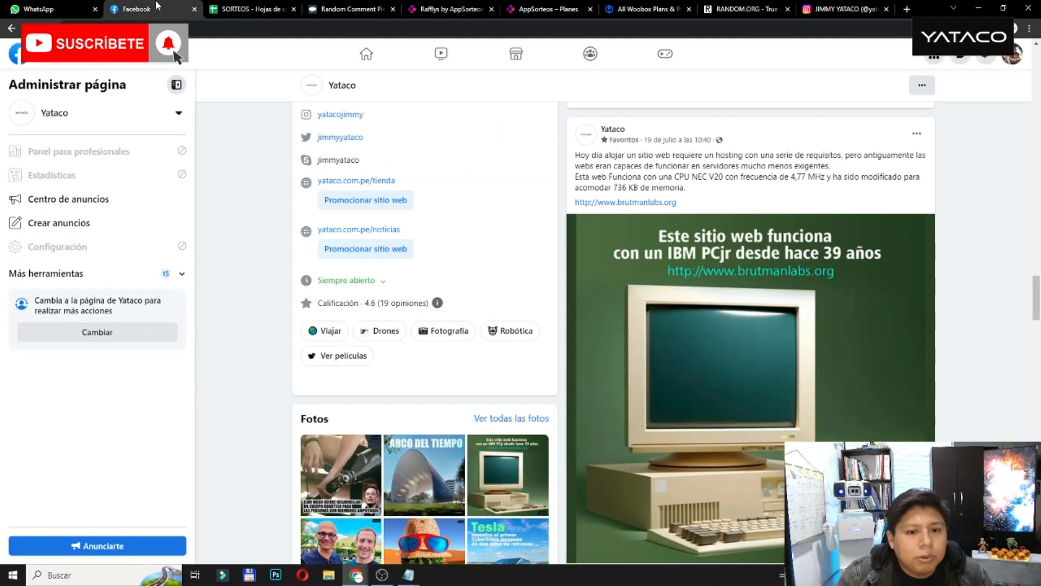
Look back through the Facebook page's recent posts, from Arco del Tiempo and the robotic body image to the Exoesqueleto reel.
scroll(774, 250, up, 10)
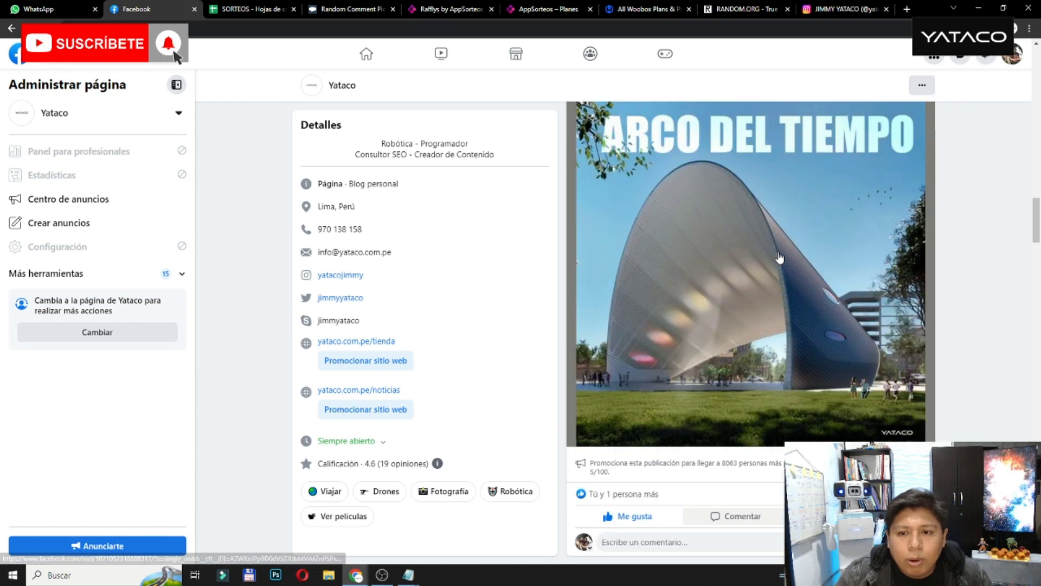
scroll(738, 306, up, 9)
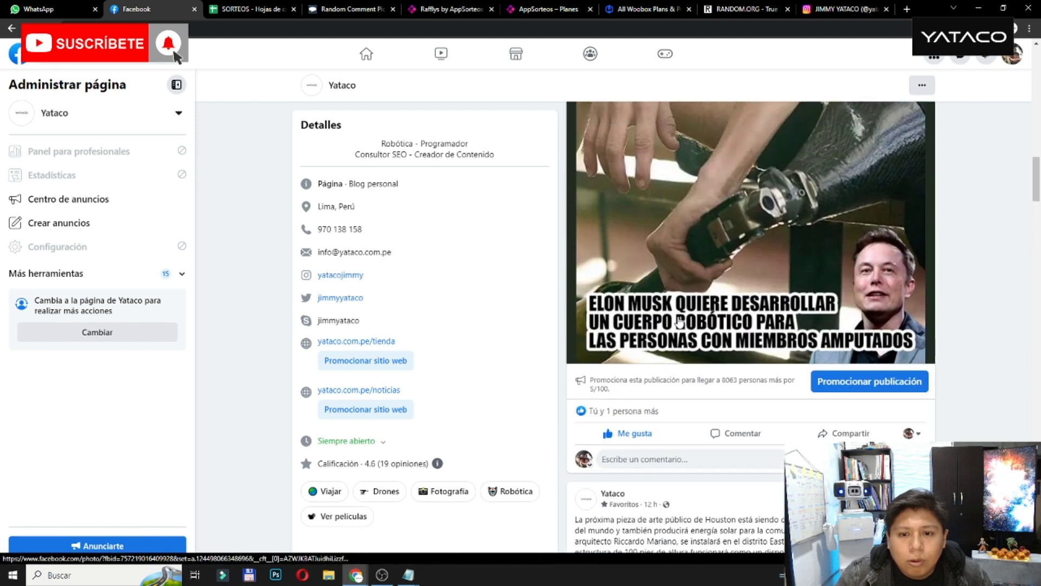
scroll(680, 322, up, 5)
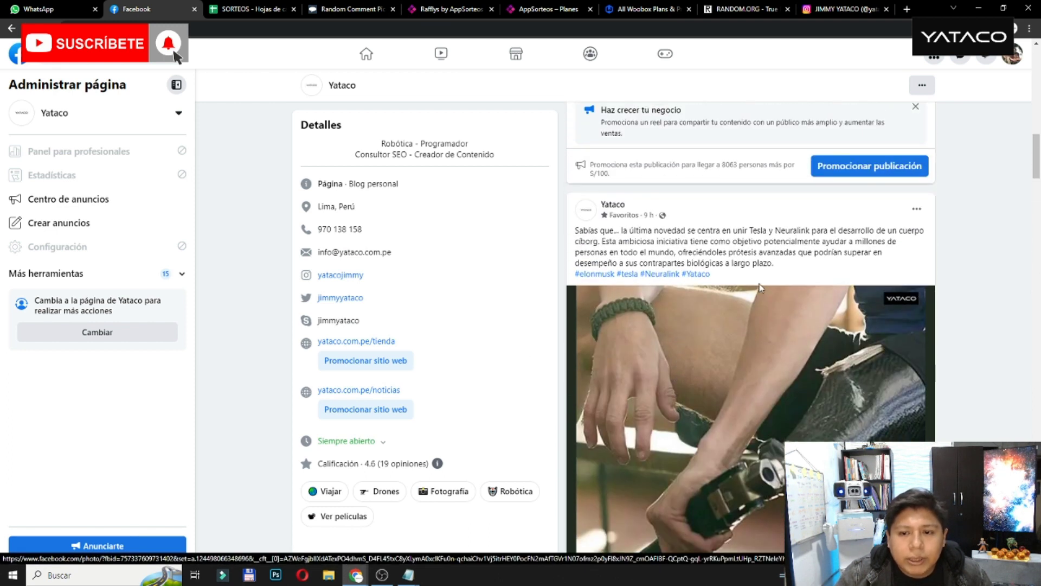
scroll(799, 247, up, 4)
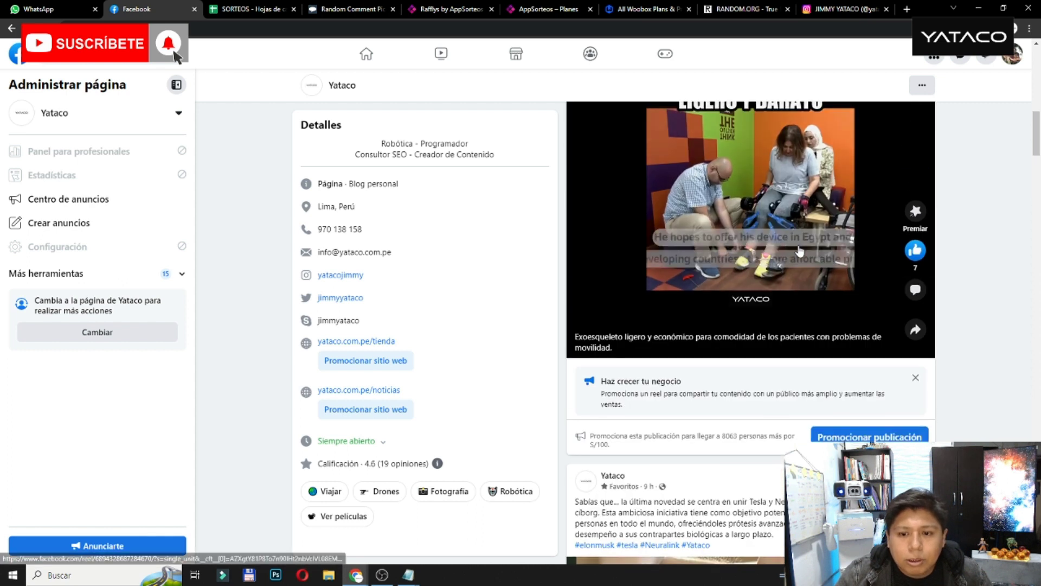
scroll(800, 250, up, 5)
scroll(800, 251, up, 5)
scroll(800, 251, down, 10)
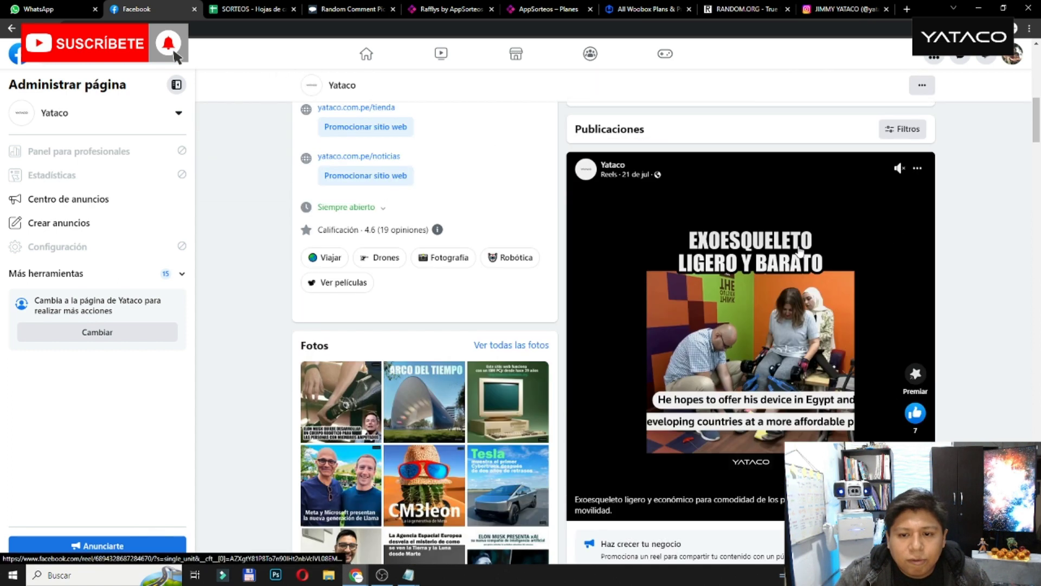
scroll(800, 251, down, 5)
scroll(799, 251, up, 6)
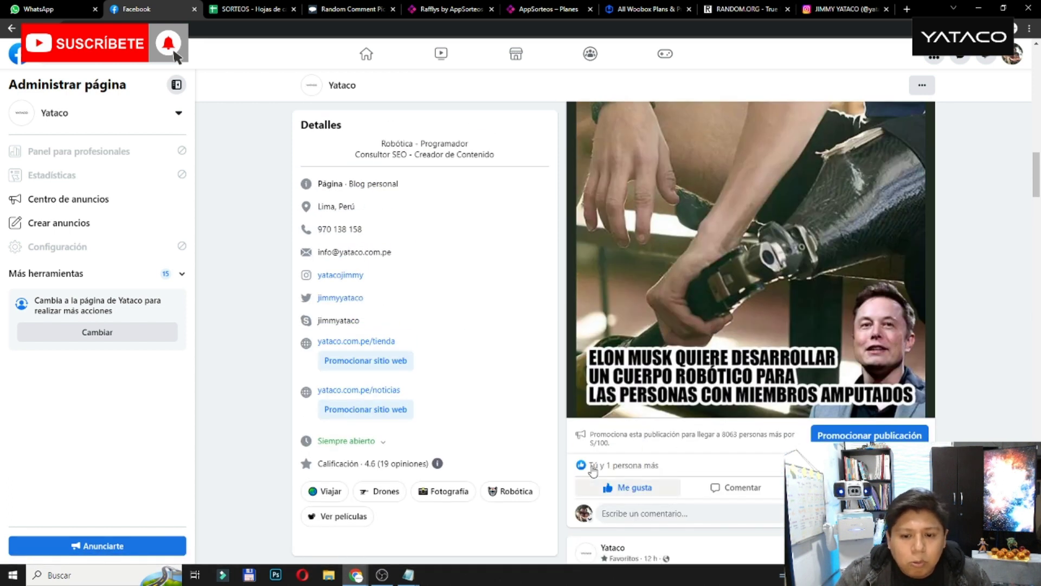
Compare the reactions on the robotic body image post with those on the Casio and NASA G-Shock reel.
scroll(622, 468, down, 5)
scroll(623, 467, down, 8)
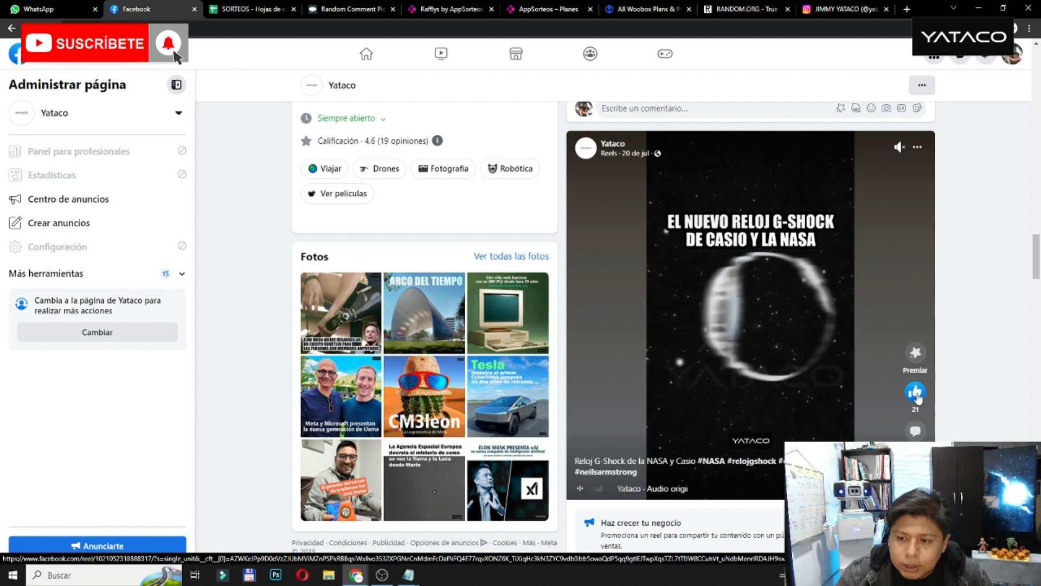
scroll(947, 395, up, 2)
scroll(953, 394, up, 5)
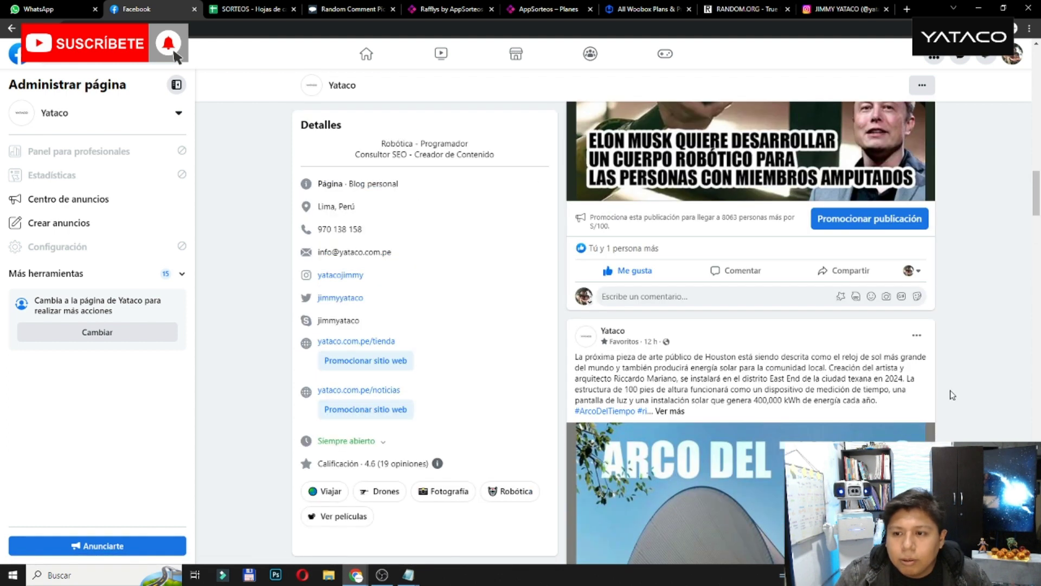
scroll(951, 396, down, 2)
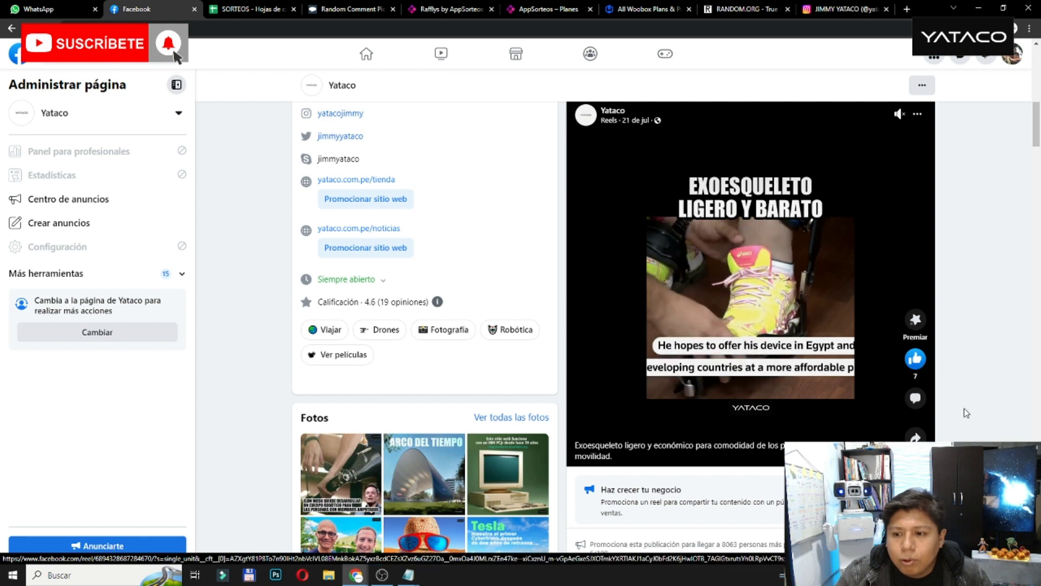
Examine the page's older posts down to The Creator and BMW CE 02 reels, checking their reactions and comments.
scroll(966, 415, down, 15)
scroll(983, 428, down, 15)
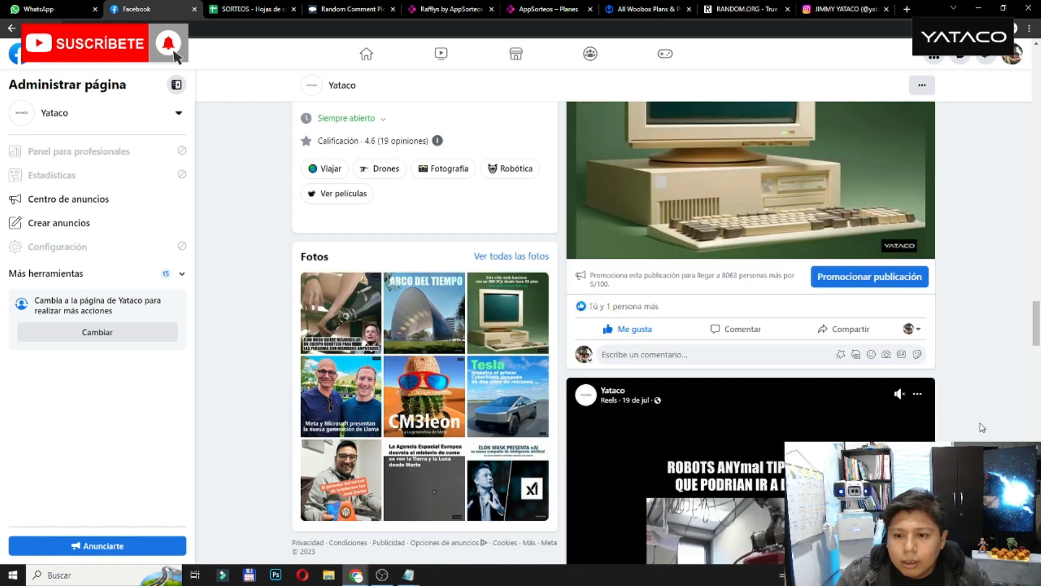
scroll(949, 362, down, 15)
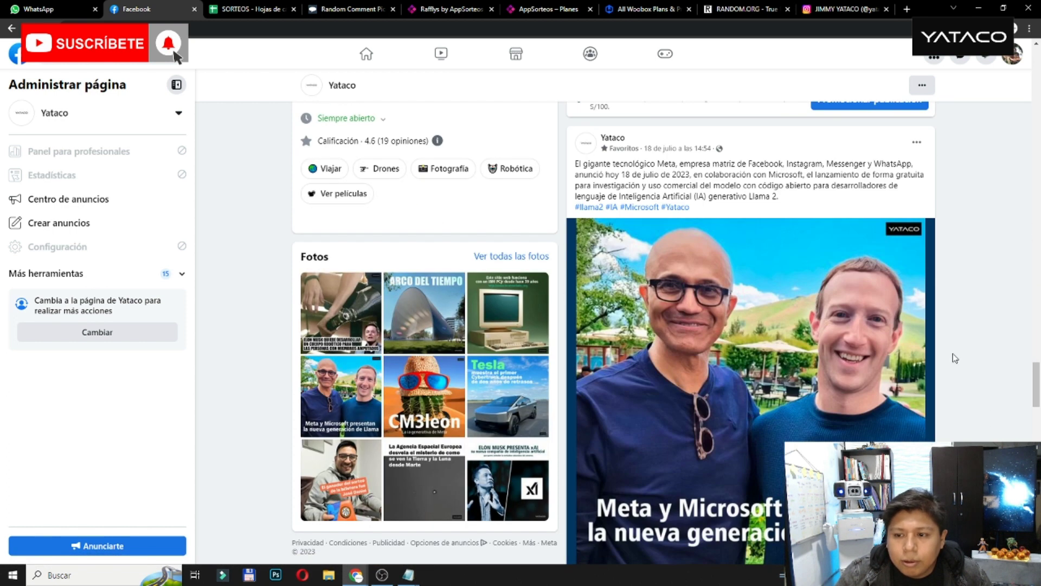
scroll(954, 347, down, 1)
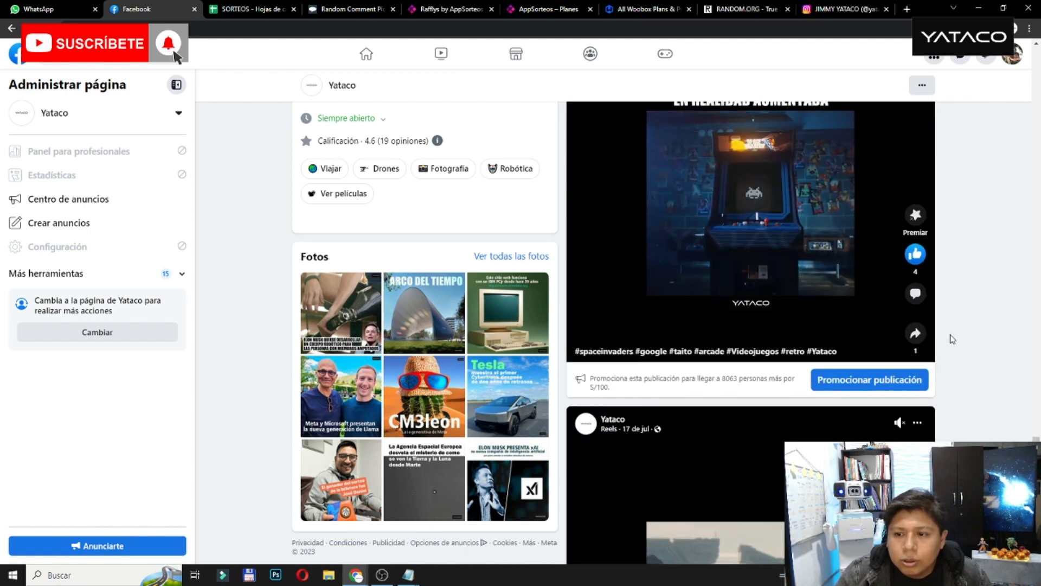
scroll(960, 333, down, 10)
scroll(957, 314, up, 5)
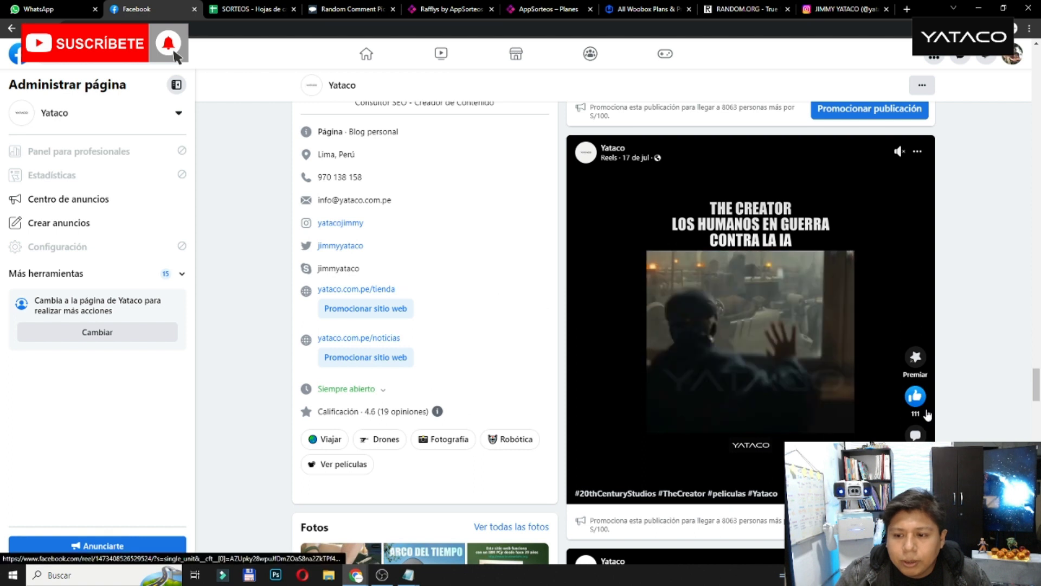
scroll(962, 431, down, 5)
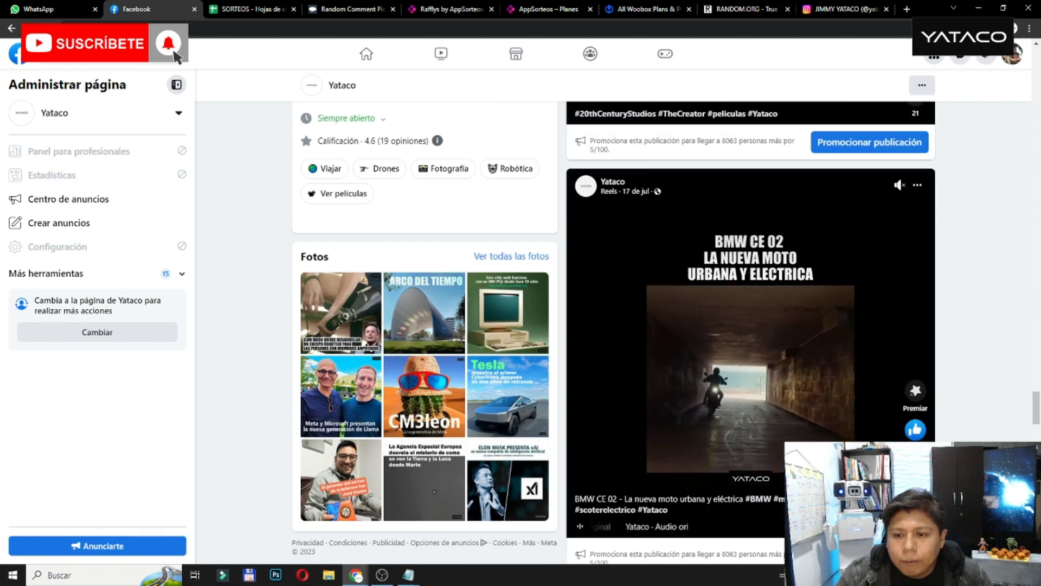
scroll(966, 336, up, 5)
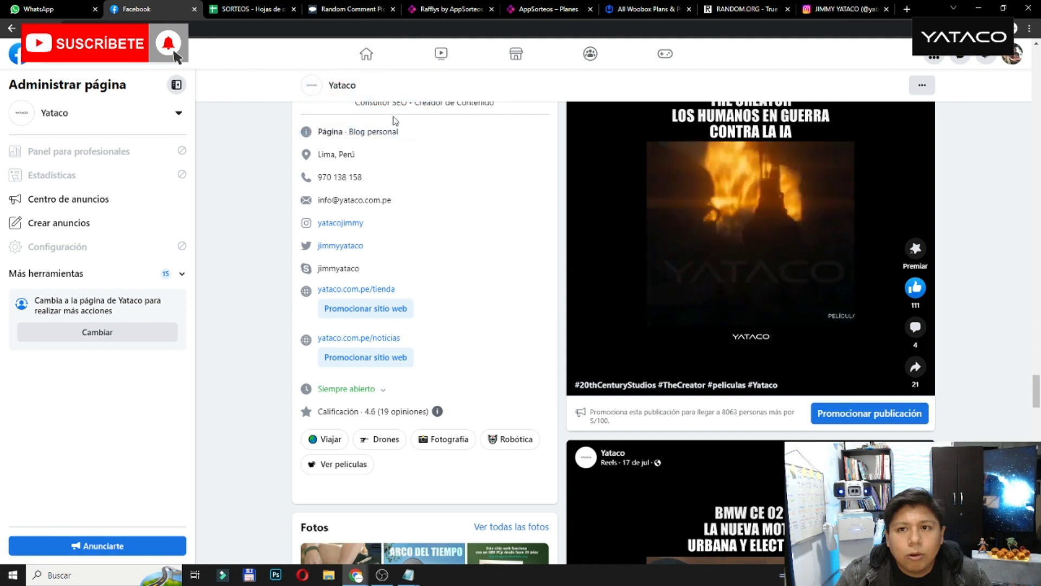
Switch to the Instagram profile, view the Casio and NASA G-Shock reel with its likes and comments, and close it.
click(845, 9)
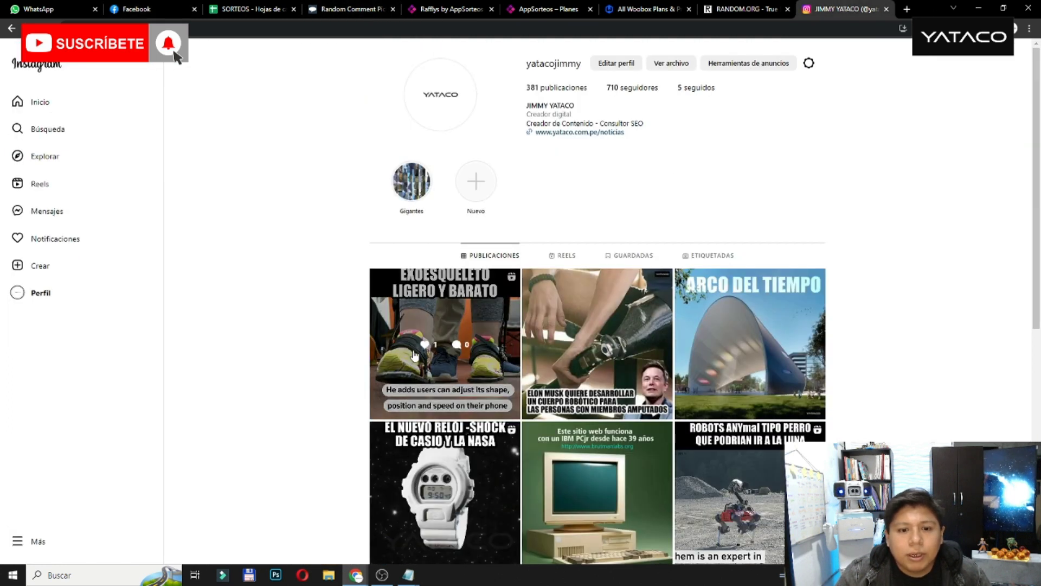
scroll(435, 234, down, 1)
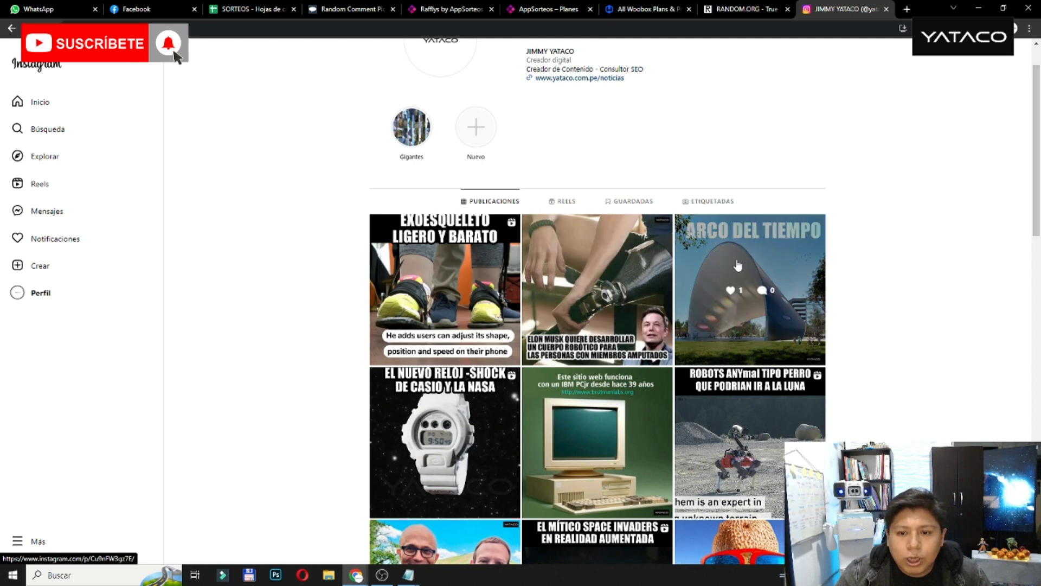
scroll(738, 266, down, 2)
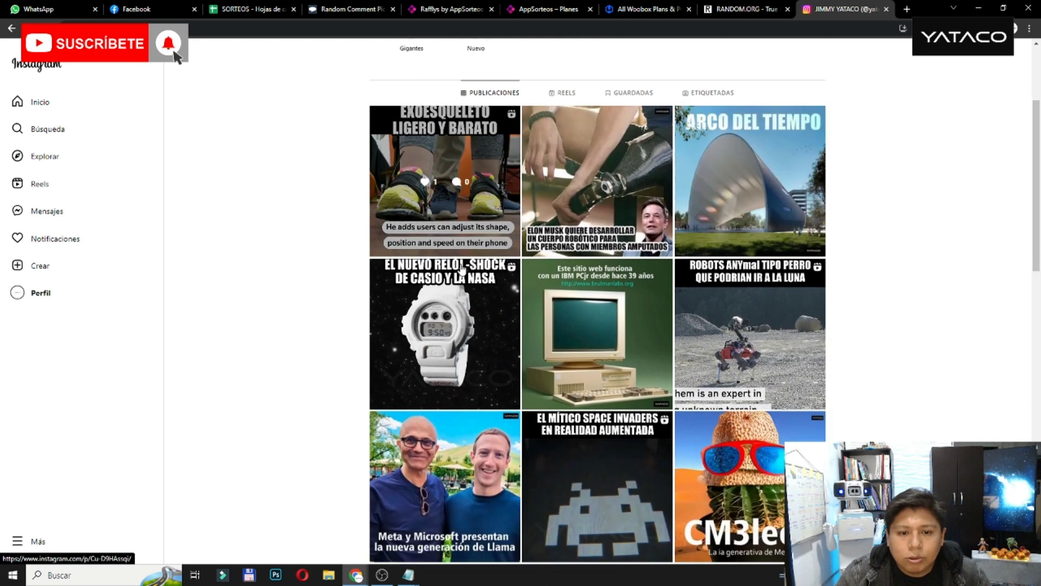
click(453, 295)
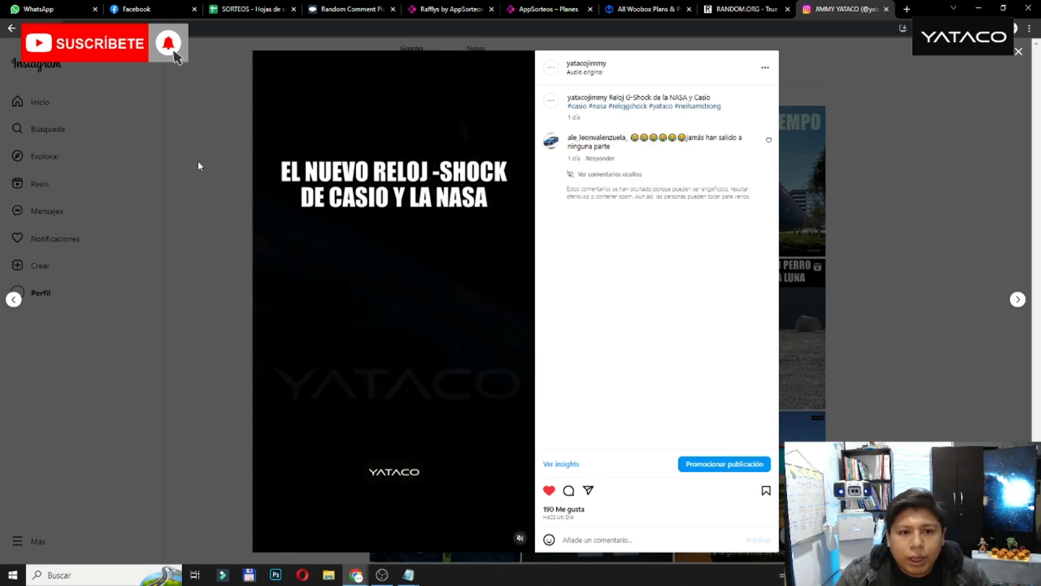
click(197, 162)
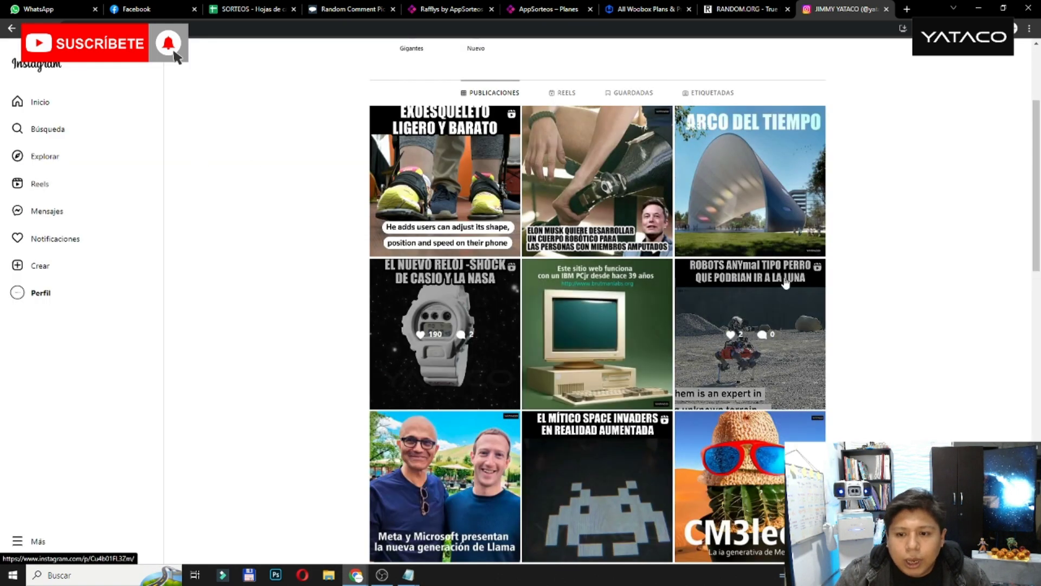
Look through the Instagram post grid down to the giveaway posts, checking likes and comments, and return to its beginning.
scroll(772, 291, down, 3)
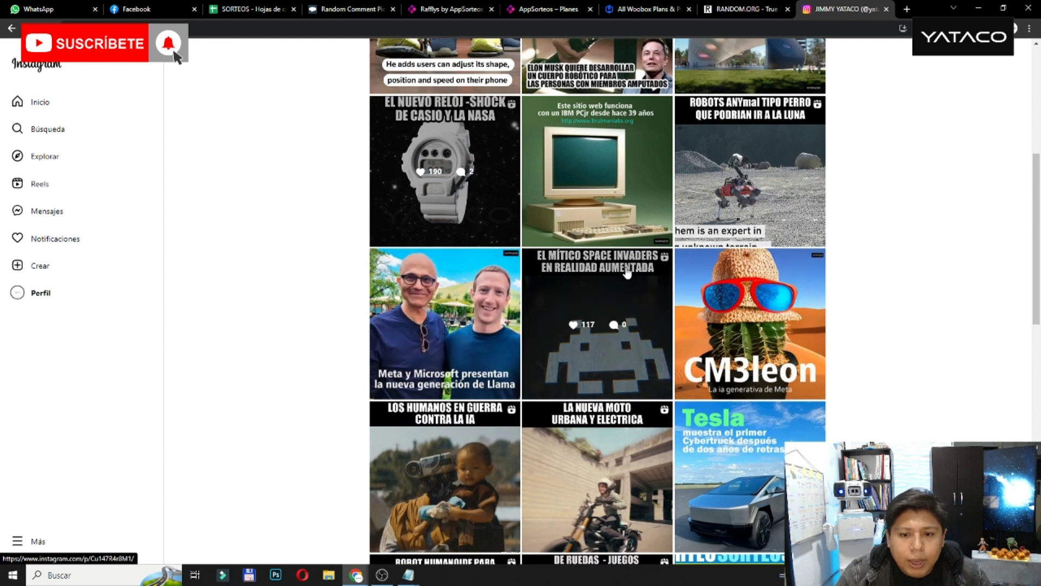
scroll(664, 281, down, 2)
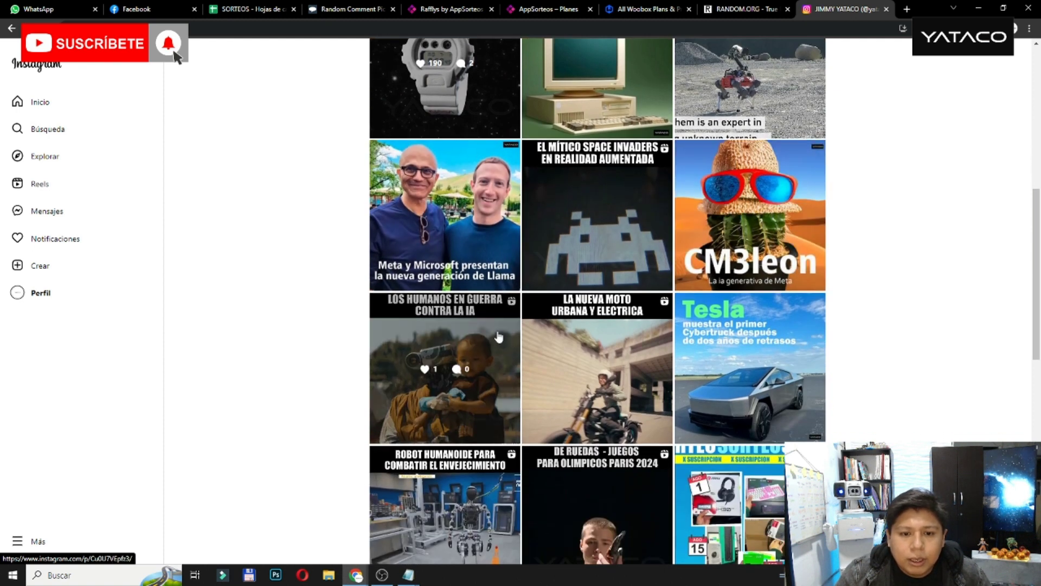
scroll(602, 293, down, 1)
scroll(756, 219, down, 1)
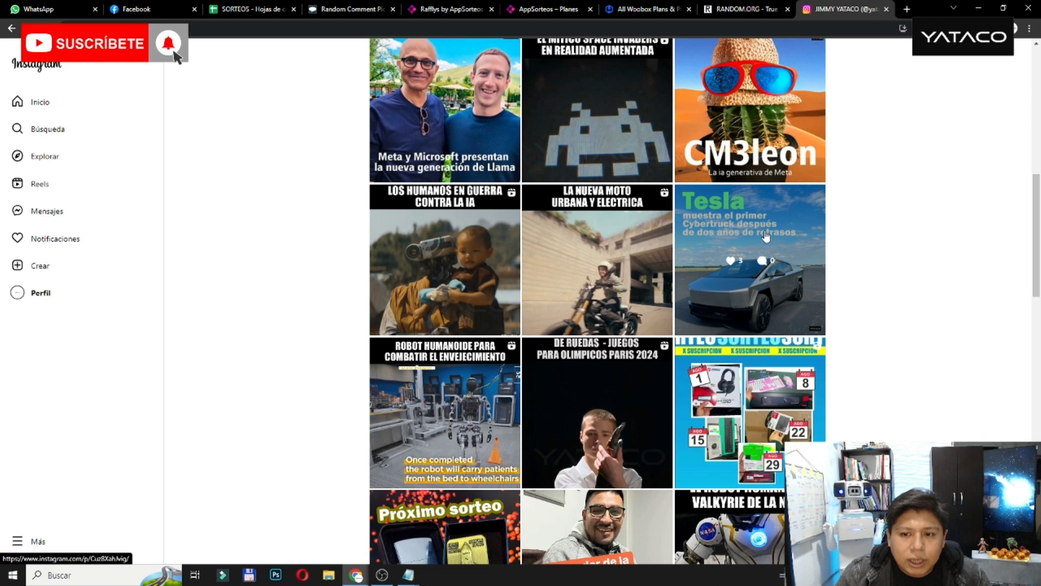
scroll(766, 234, down, 1)
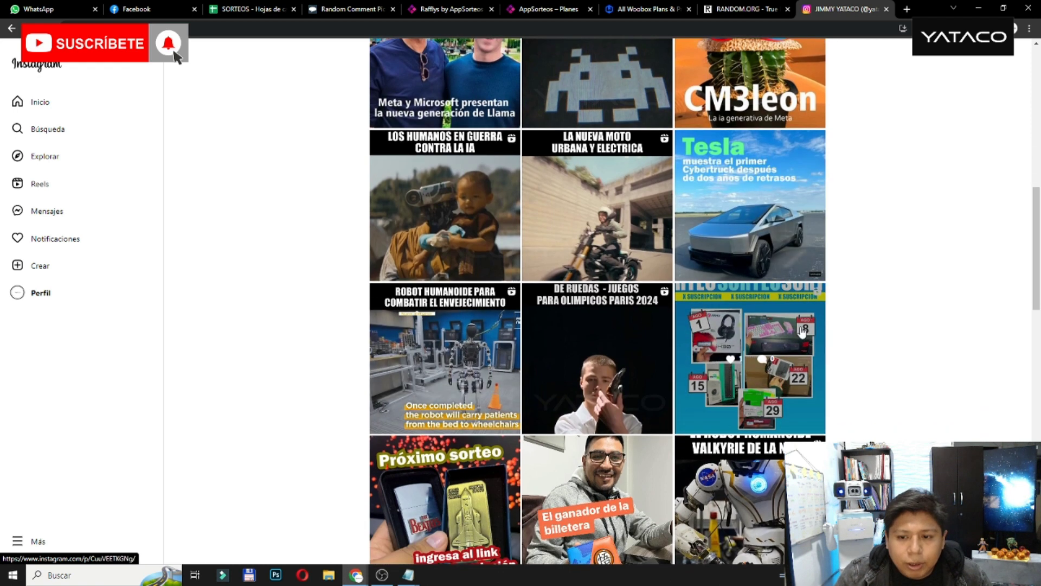
scroll(631, 328, down, 2)
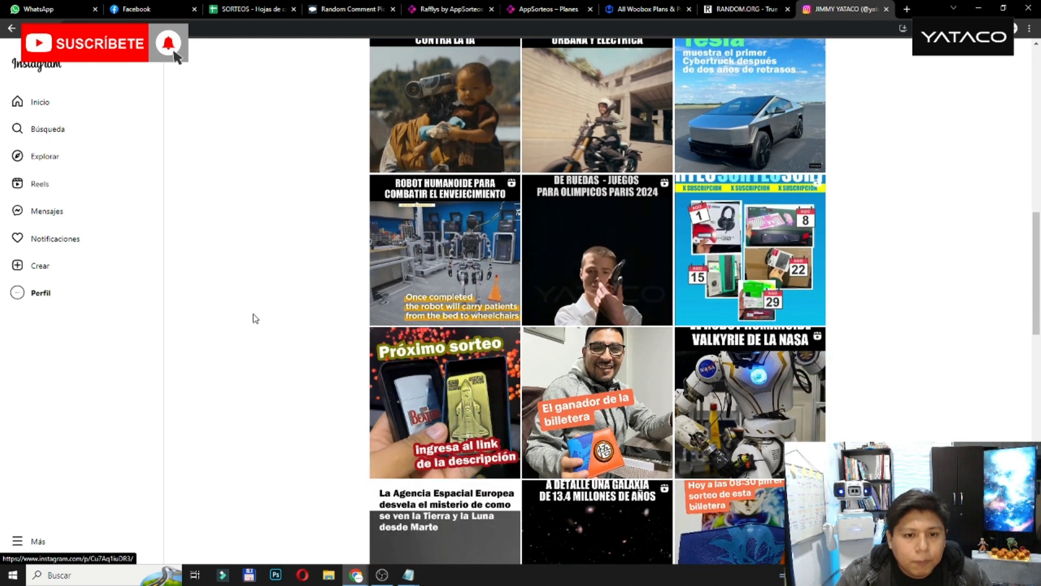
scroll(260, 315, up, 6)
scroll(269, 313, up, 5)
Return to the Facebook Comment Picker and highlight the connected account and the selected Yataco page.
click(452, 9)
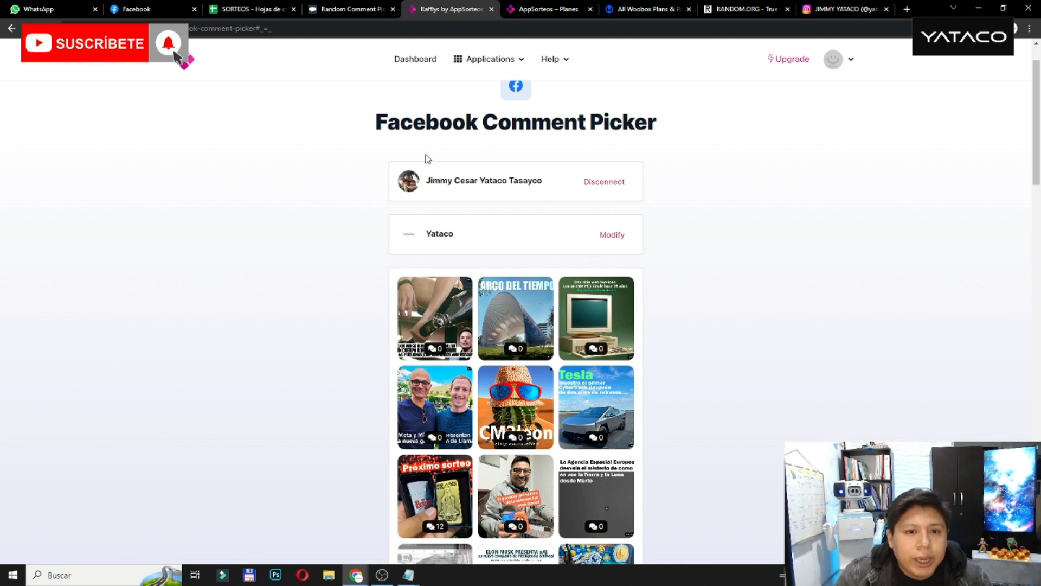
drag(394, 163, 617, 186)
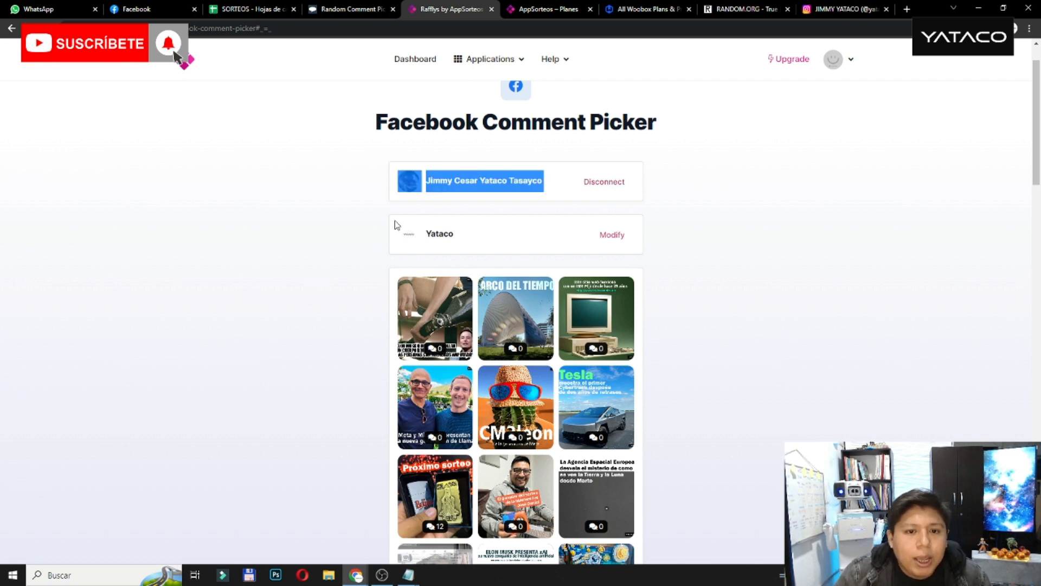
drag(374, 237, 695, 250)
click(697, 251)
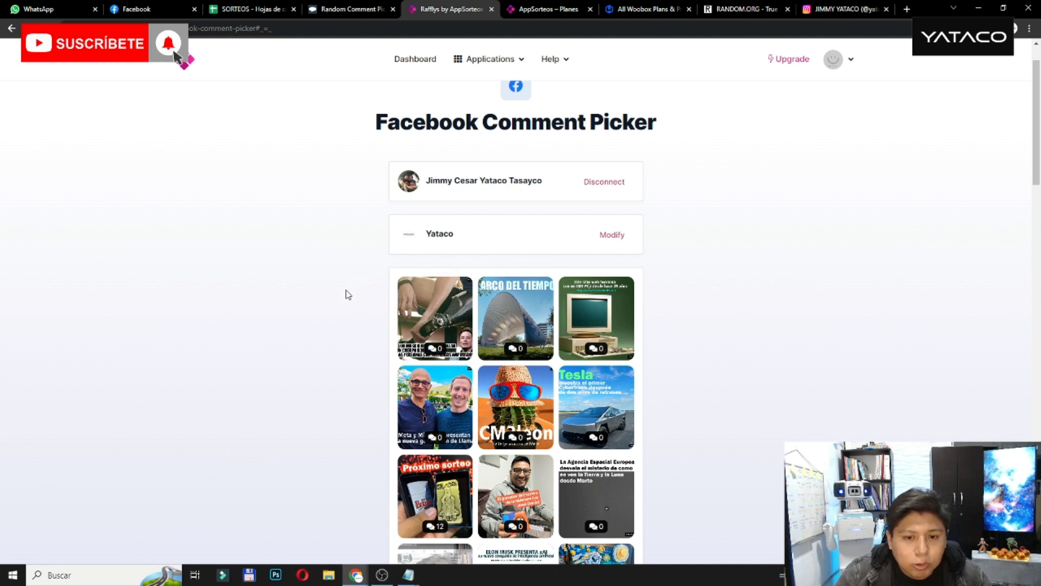
Choose the "Próximo sorteo" lighter post for the giveaway and highlight its comment and like counts.
scroll(347, 295, down, 1)
scroll(316, 345, down, 1)
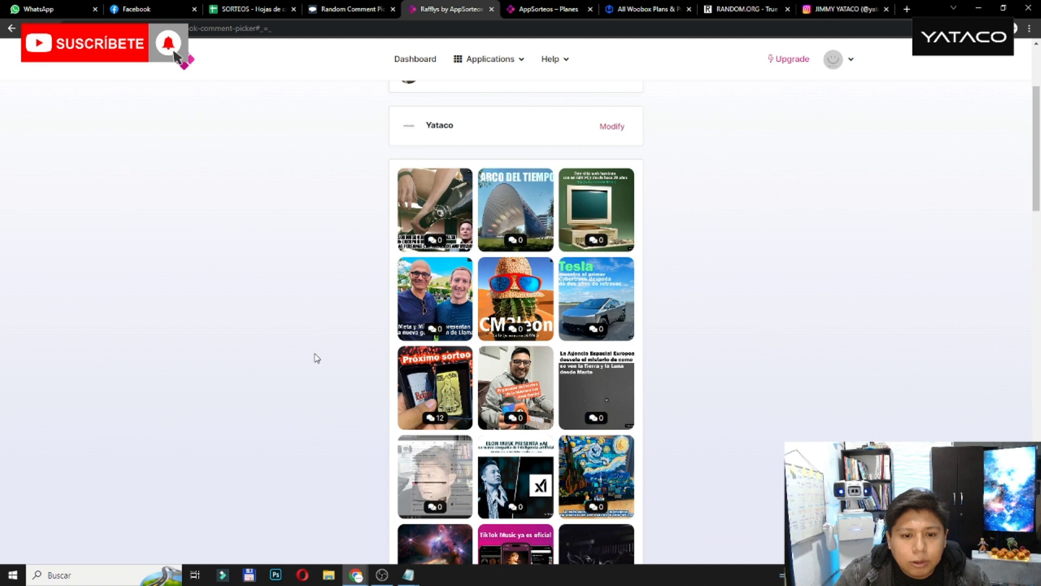
click(429, 369)
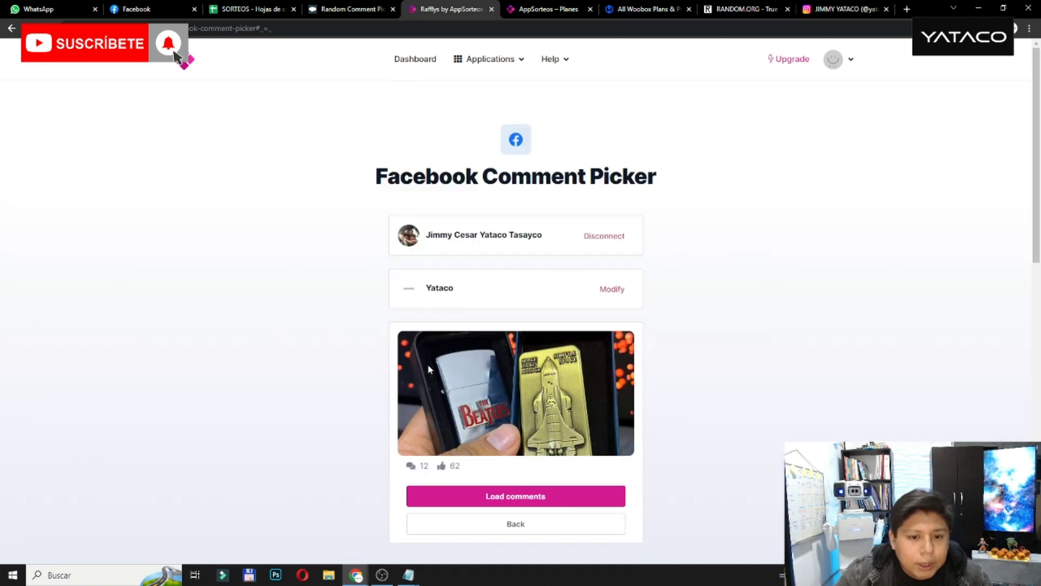
scroll(480, 424, down, 1)
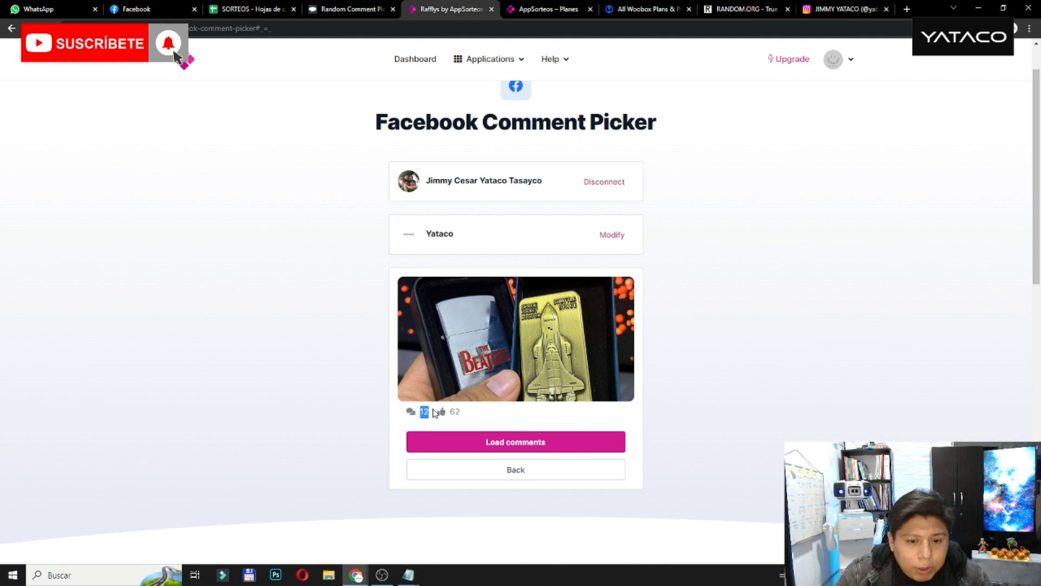
drag(460, 412, 447, 413)
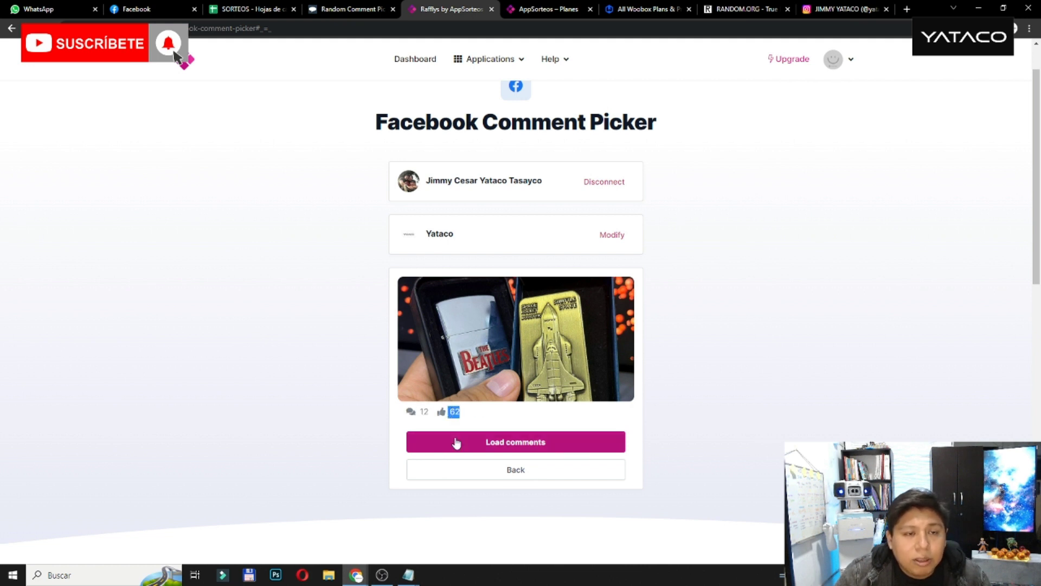
Switch to the Yataco Facebook page, return to its featured content, and open the "Próximo sorteo" lighter post.
click(171, 7)
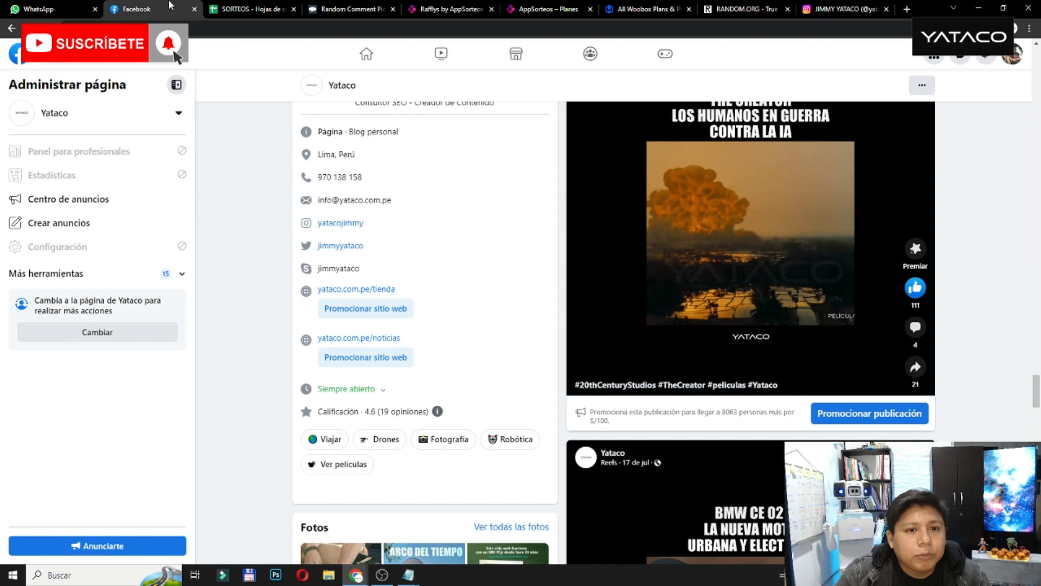
scroll(654, 386, down, 5)
scroll(833, 359, up, 15)
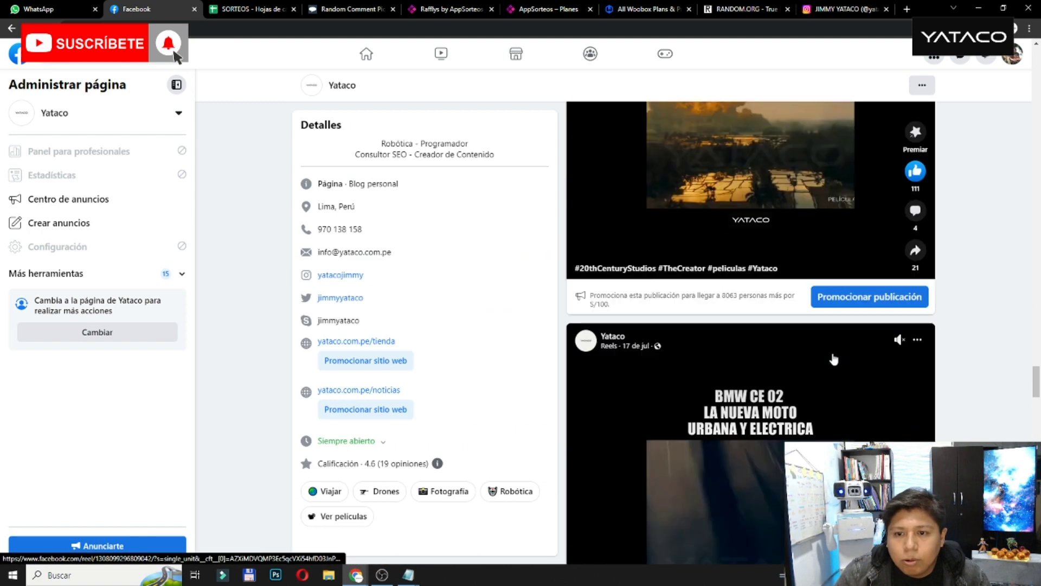
scroll(835, 359, up, 20)
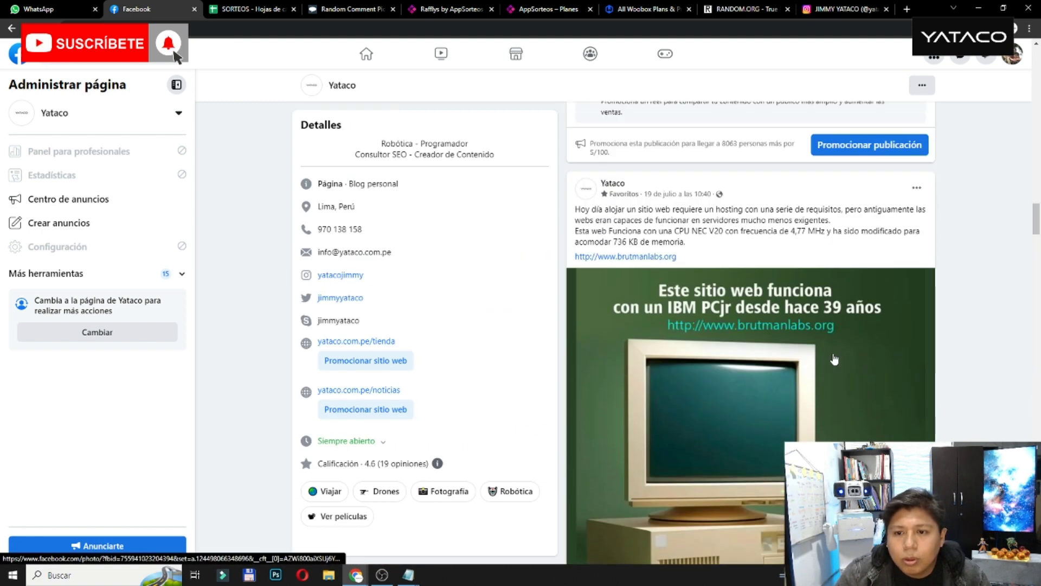
scroll(832, 358, up, 15)
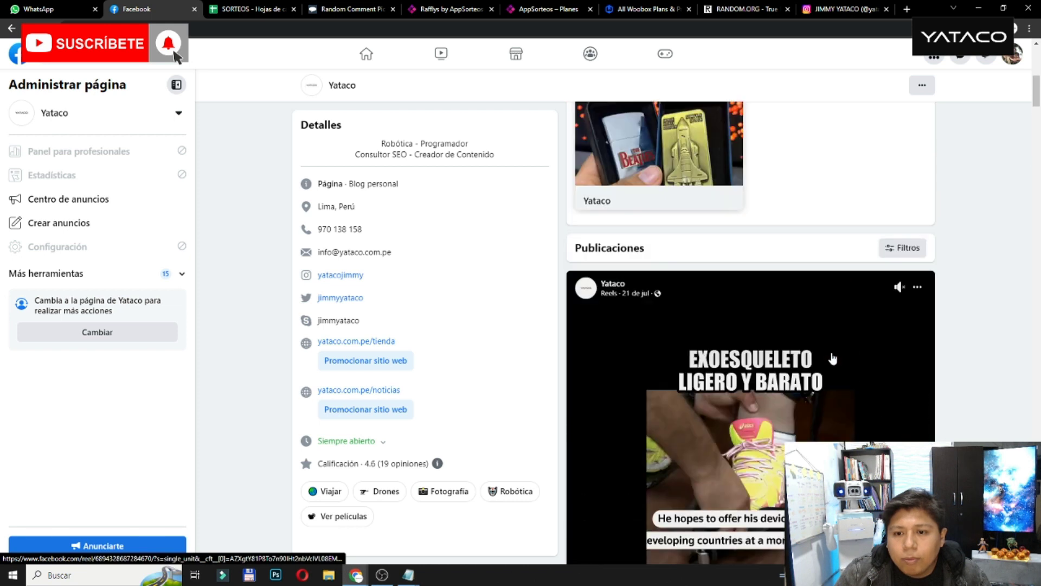
scroll(675, 218, down, 5)
click(675, 218)
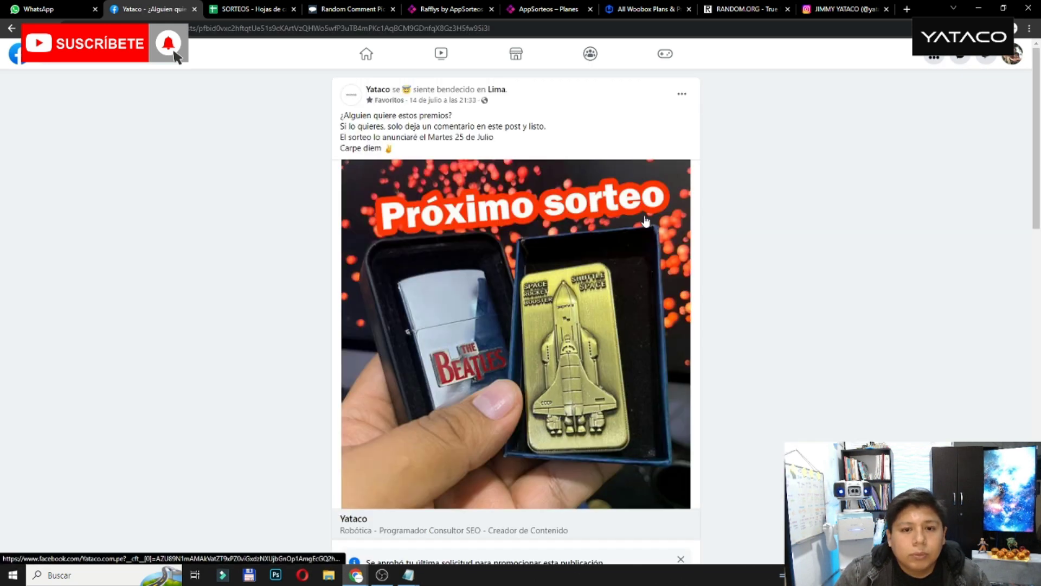
Examine the giveaway post's comments, the list of people who commented, and its reaction summary.
scroll(188, 322, down, 3)
scroll(189, 321, down, 1)
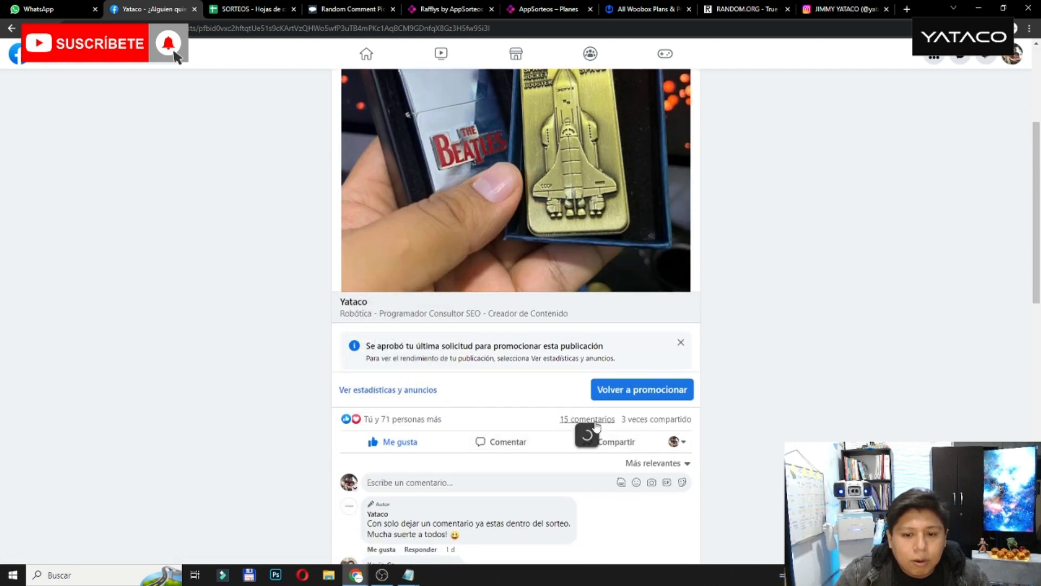
mouse_move(592, 427)
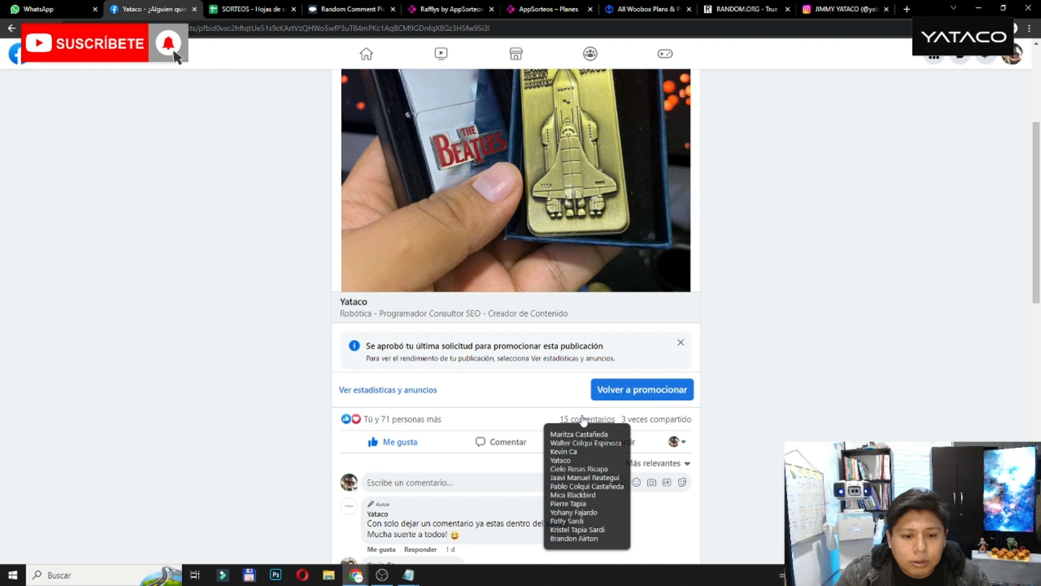
scroll(580, 420, up, 2)
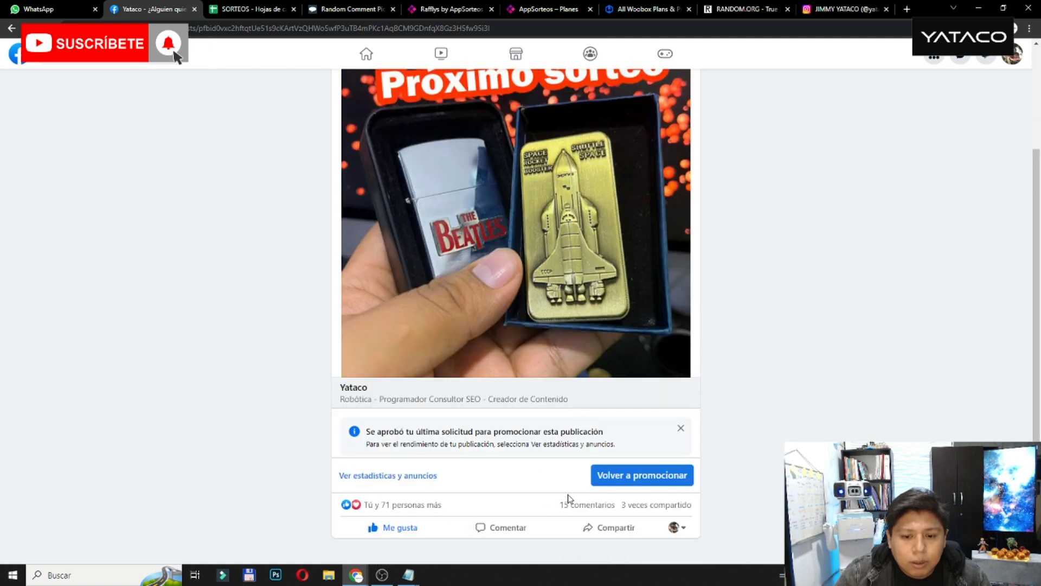
scroll(570, 498, down, 2)
scroll(579, 509, down, 5)
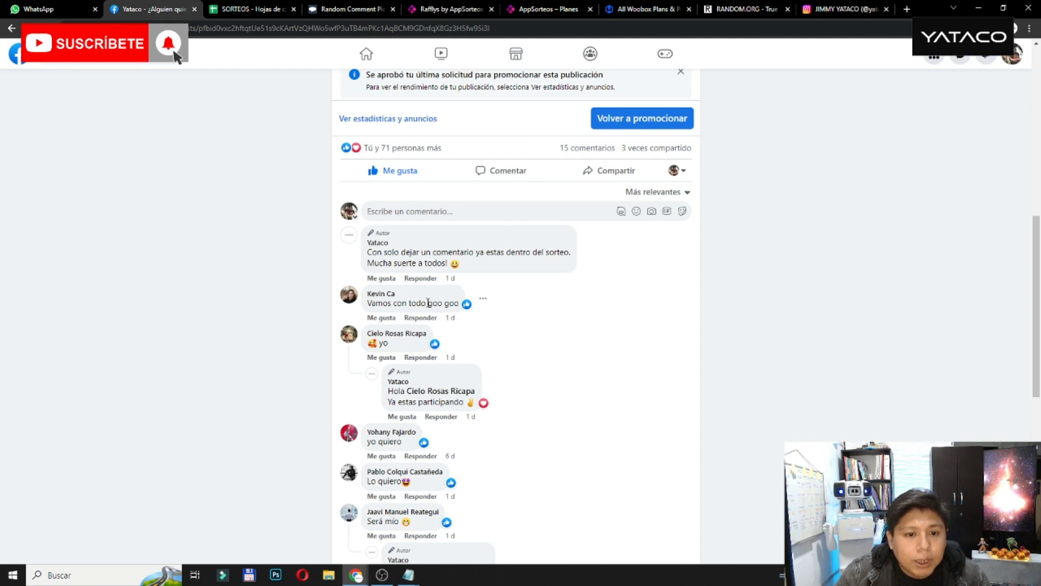
scroll(597, 190, up, 1)
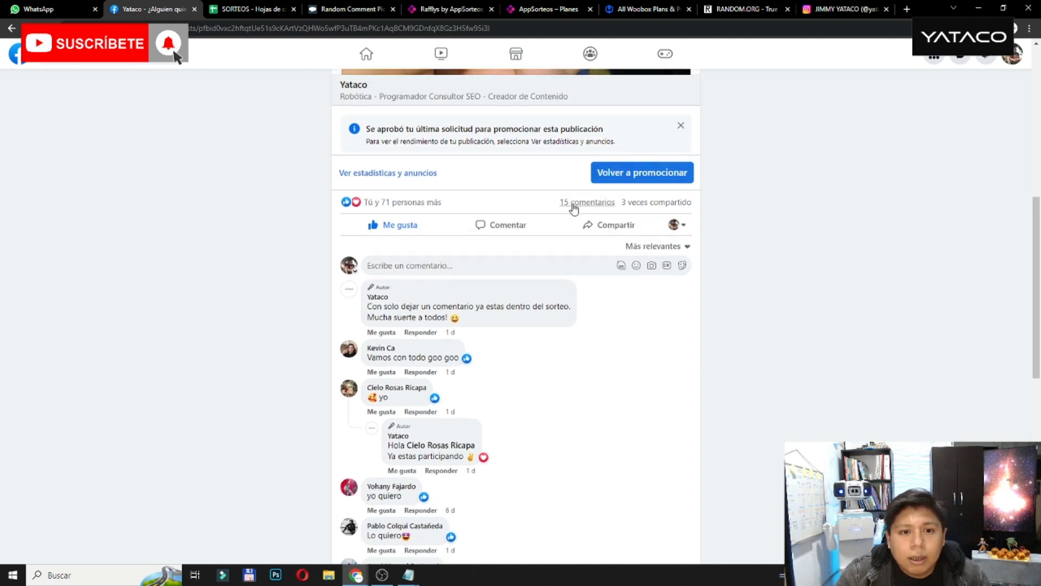
mouse_move(574, 209)
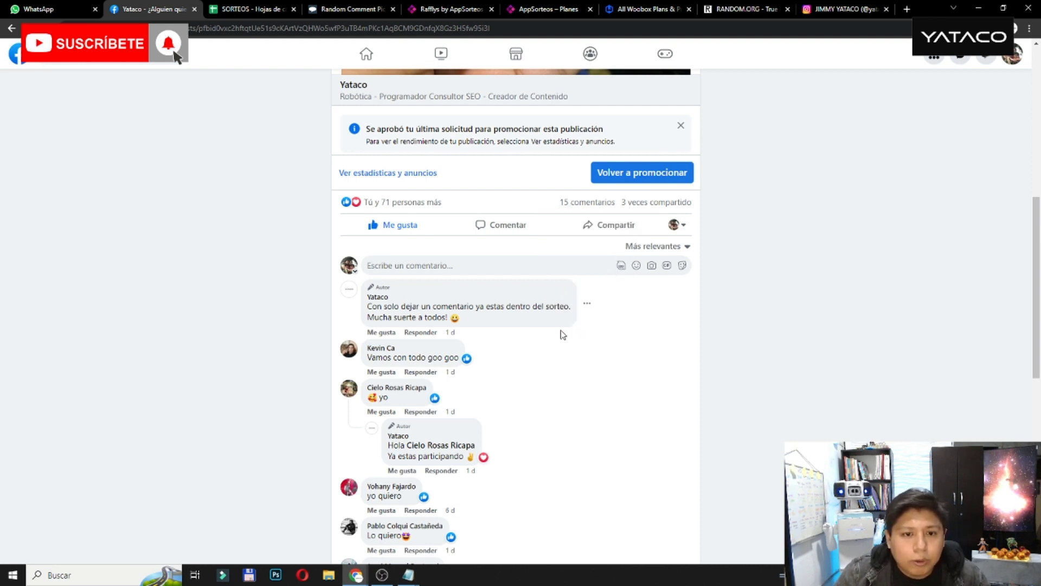
scroll(556, 345, down, 1)
scroll(553, 344, up, 2)
mouse_move(418, 260)
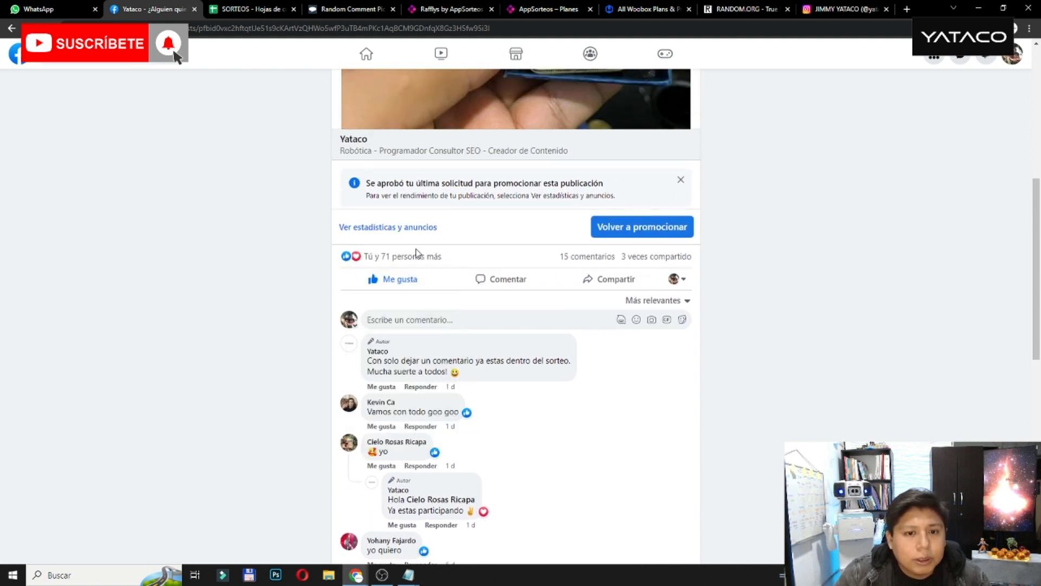
Return to the Facebook Comment Picker, load the selected giveaway post's comments, and go back to the picker.
click(450, 6)
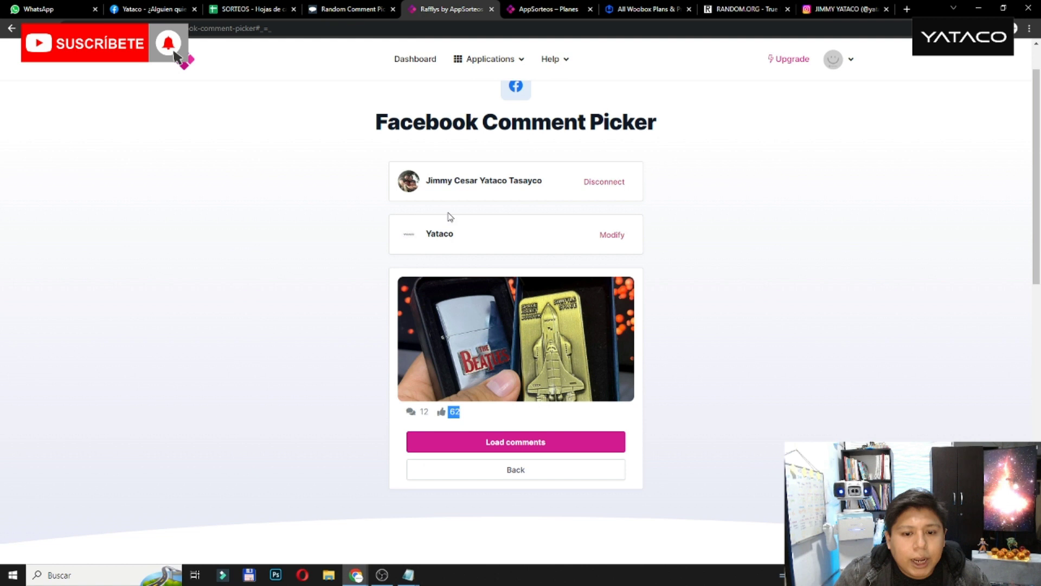
click(291, 247)
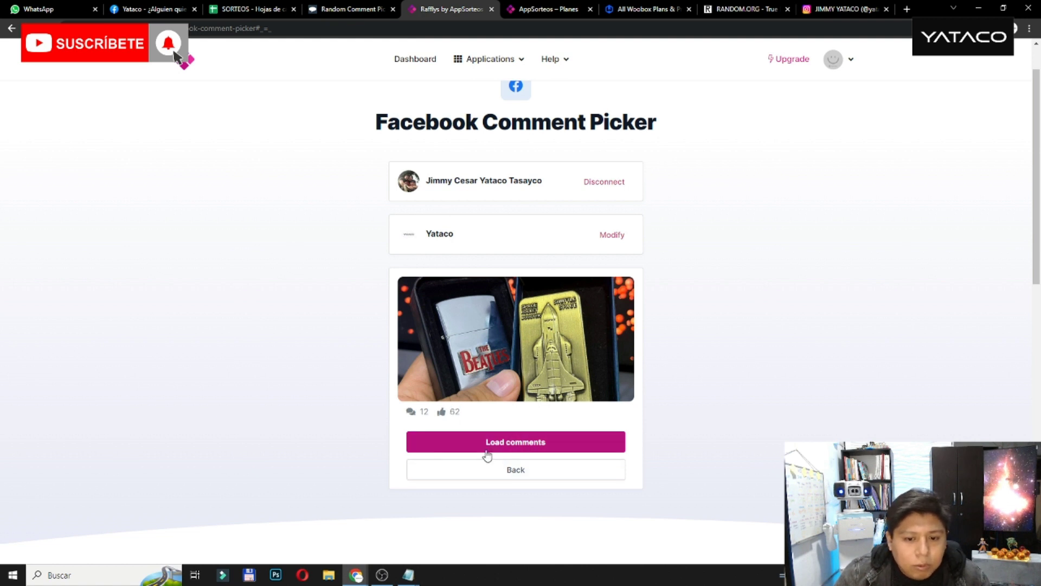
click(520, 446)
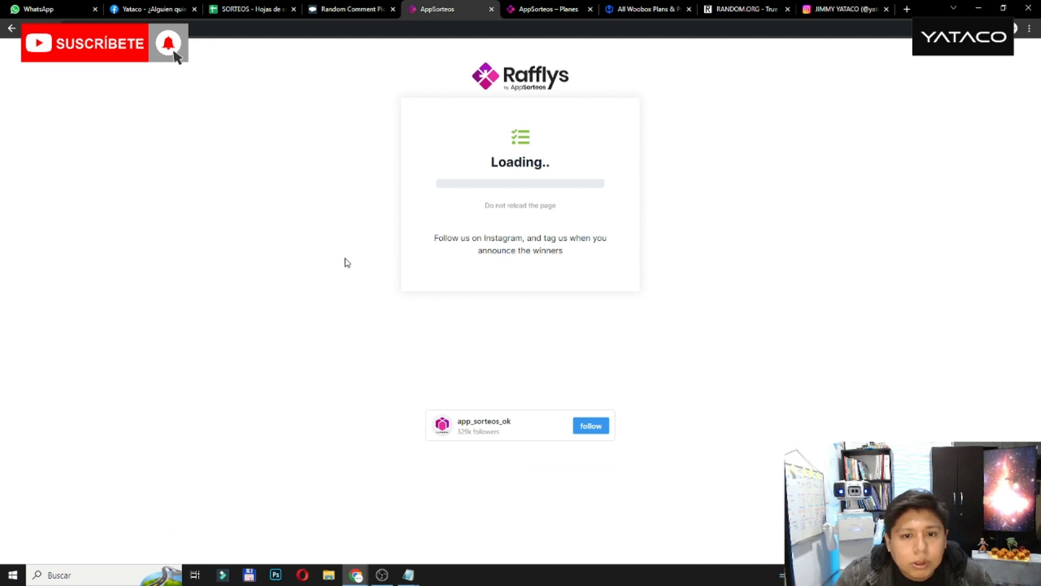
click(12, 28)
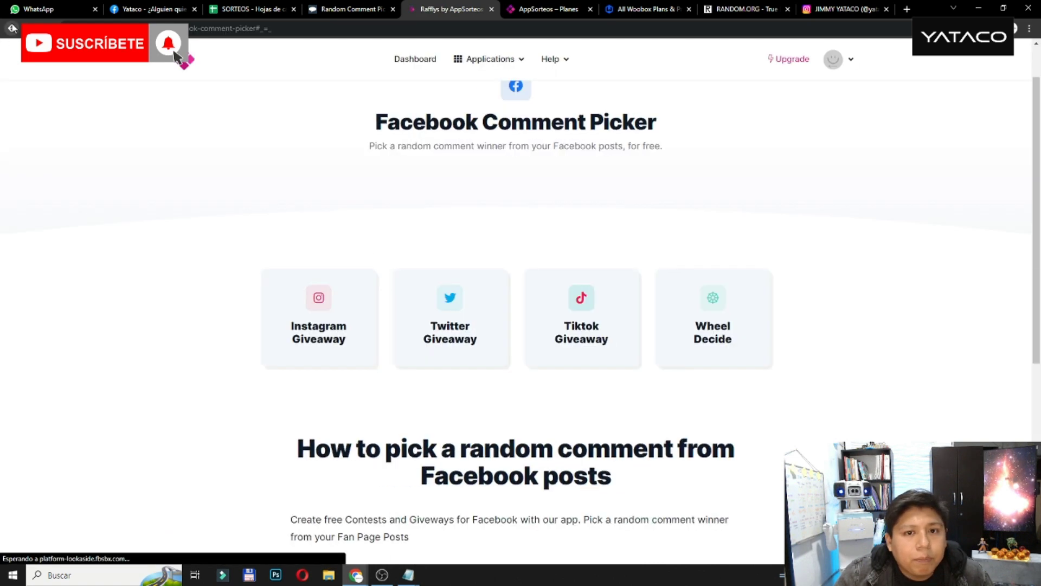
Select the Yataco page again and choose the "Próximo sorteo" lighter post for the giveaway.
scroll(305, 213, up, 3)
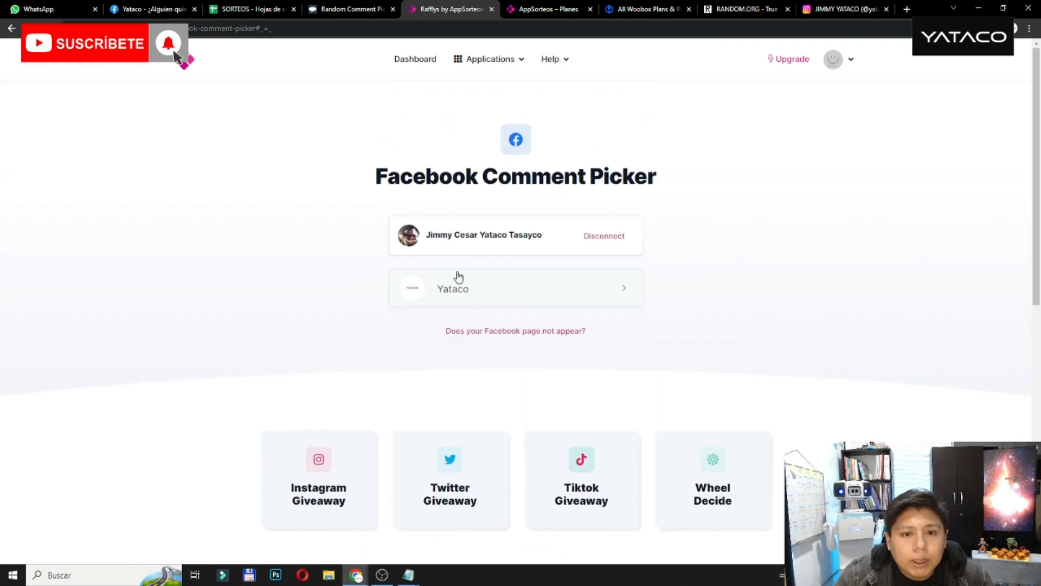
click(456, 279)
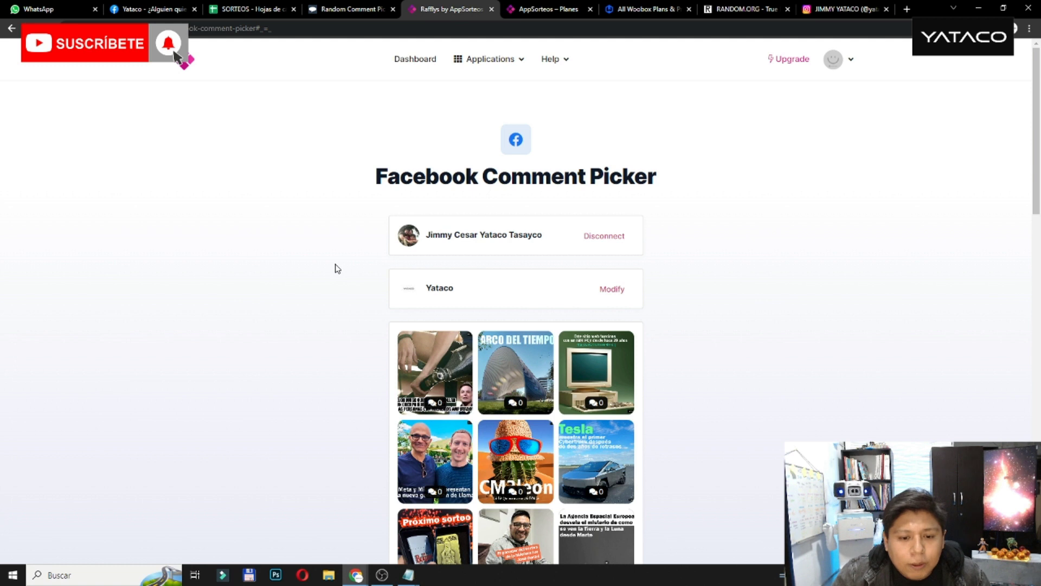
scroll(328, 322, down, 1)
scroll(327, 321, down, 3)
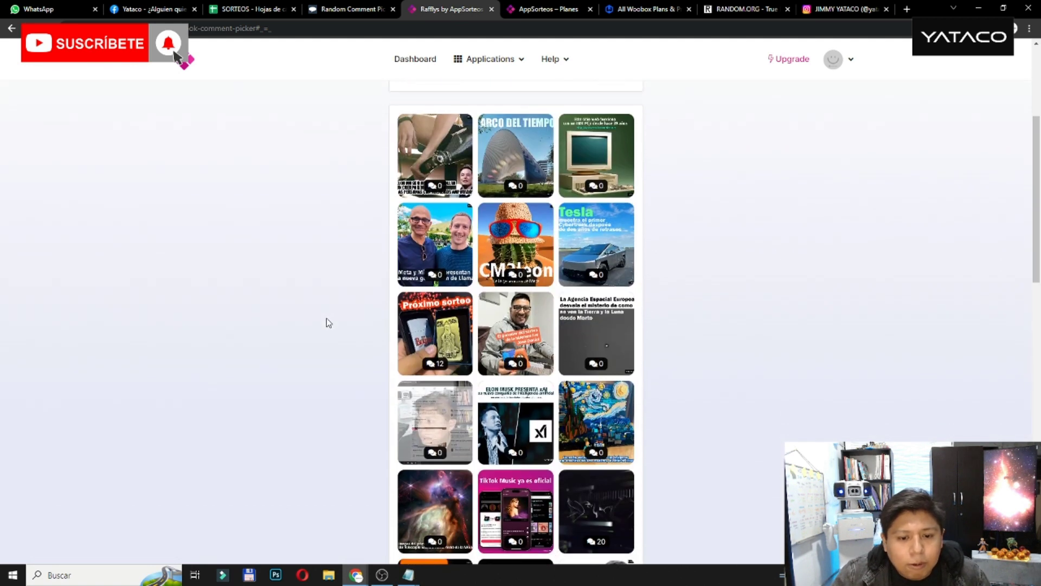
click(424, 319)
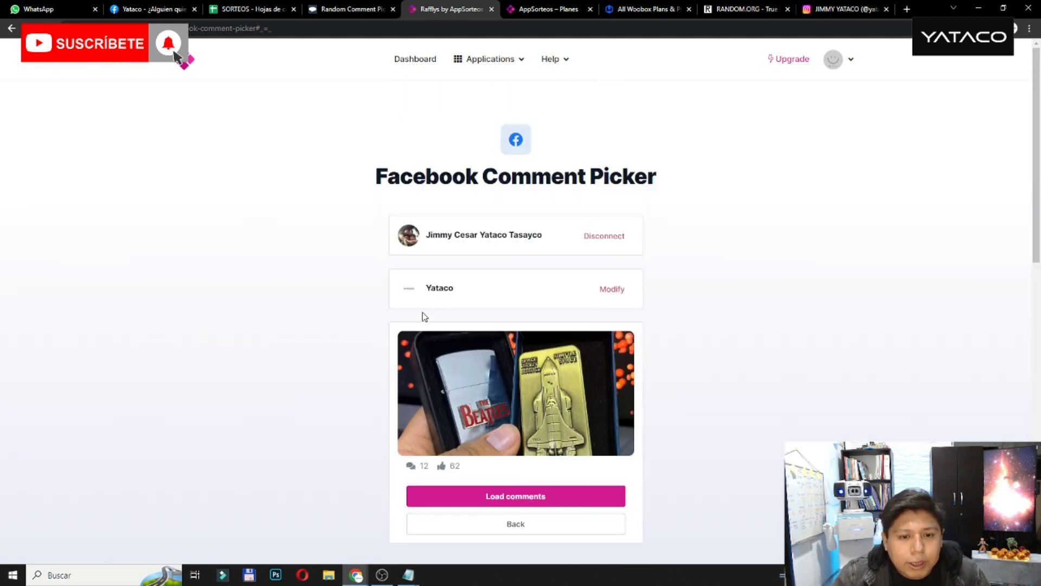
Highlight the like count of the chosen post and check its comment count.
scroll(337, 324, down, 2)
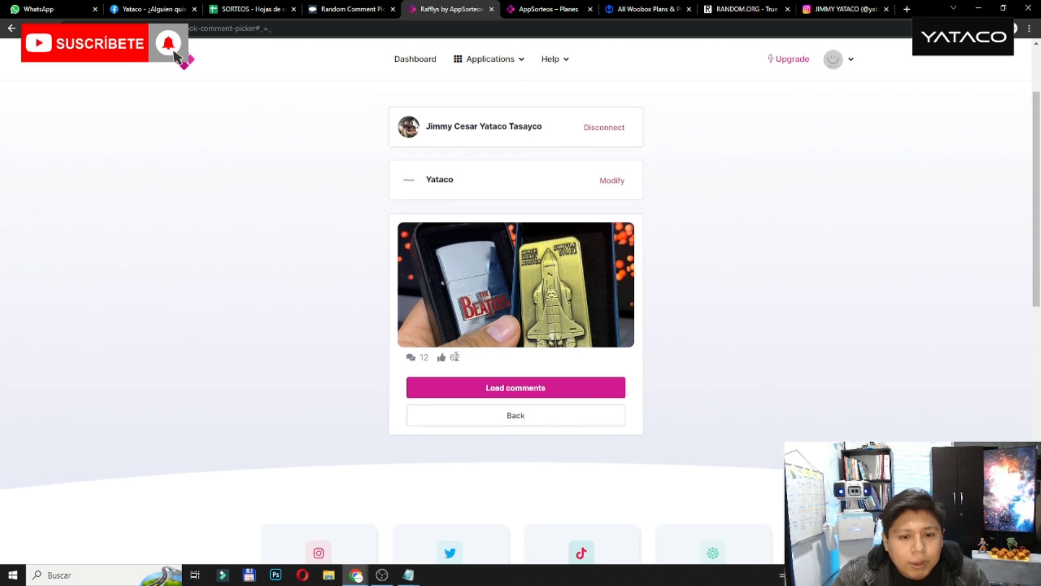
mouse_move(456, 358)
mouse_down()
mouse_move(433, 360)
mouse_move(449, 361)
mouse_up()
double_click(422, 357)
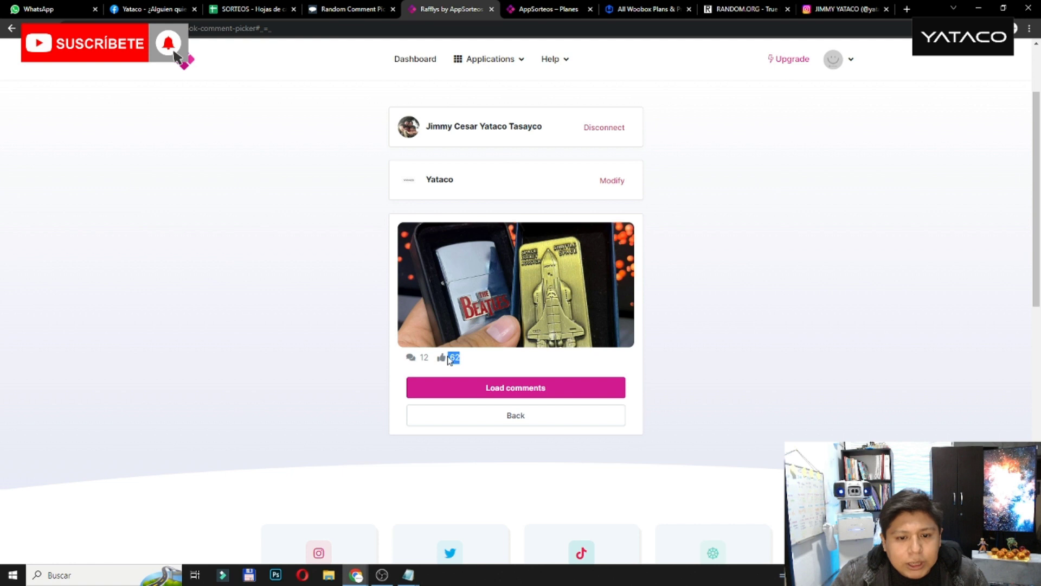
Open the Facebook giveaway post's reaction list, filter it by likes, and compare it with the picker's like count.
click(157, 7)
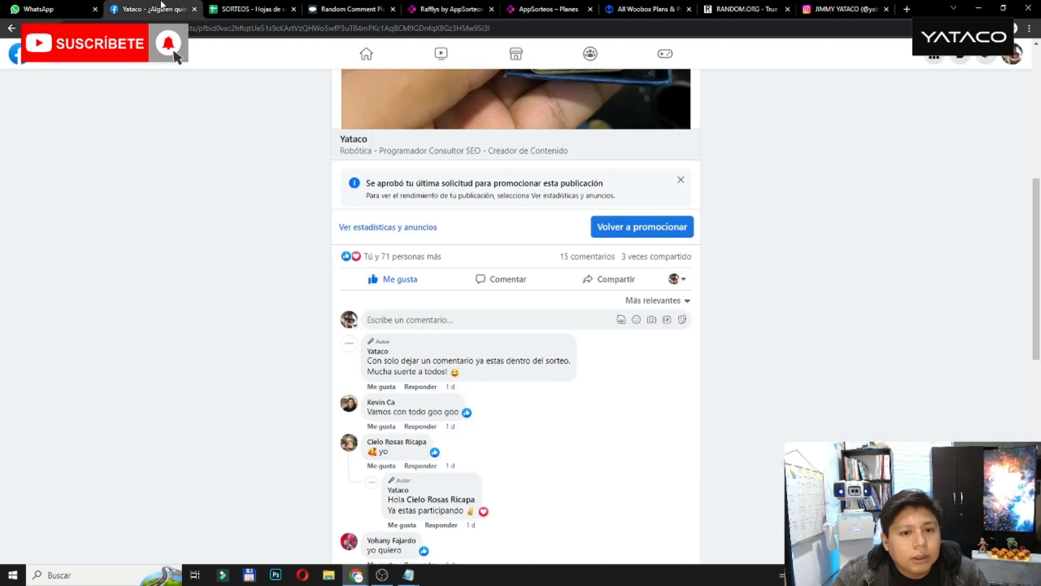
mouse_move(417, 260)
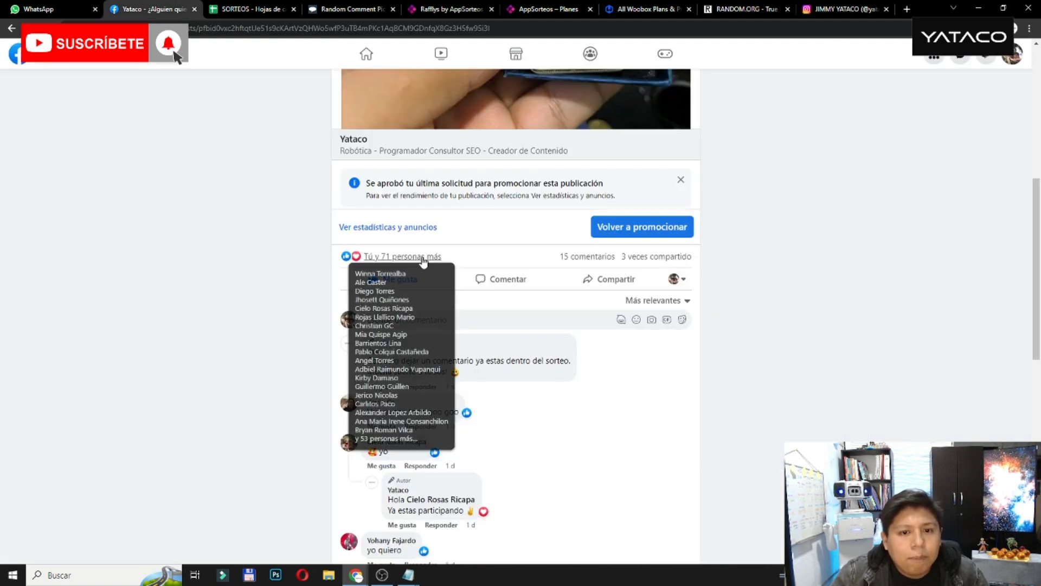
scroll(420, 263, up, 6)
scroll(390, 283, down, 4)
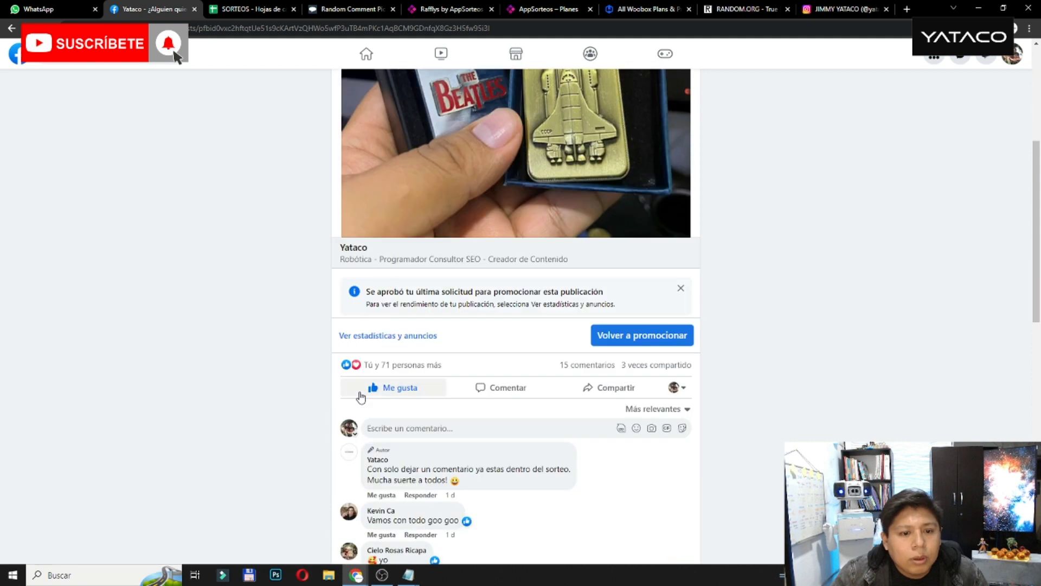
scroll(298, 402, down, 2)
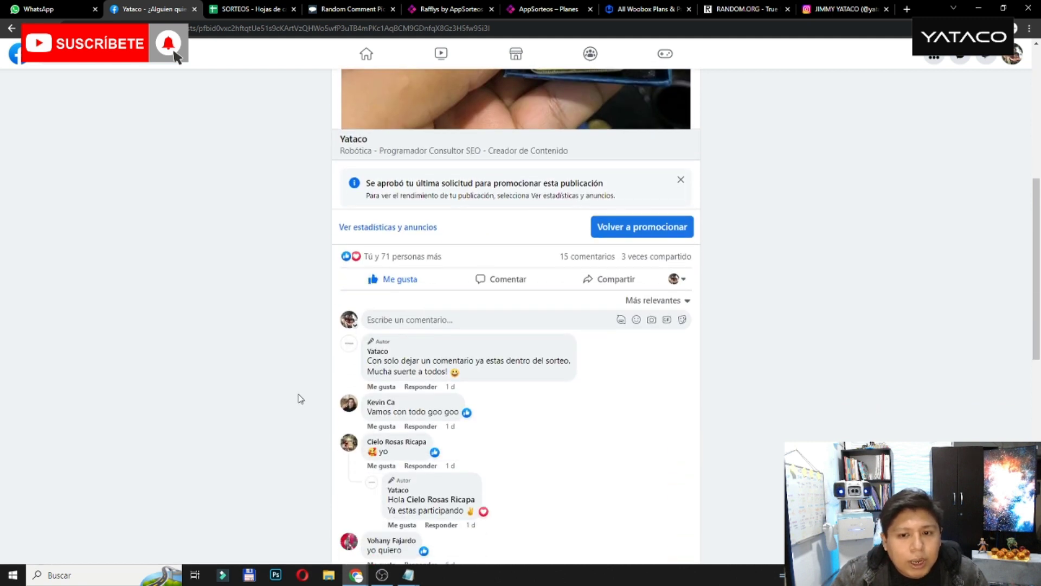
click(427, 257)
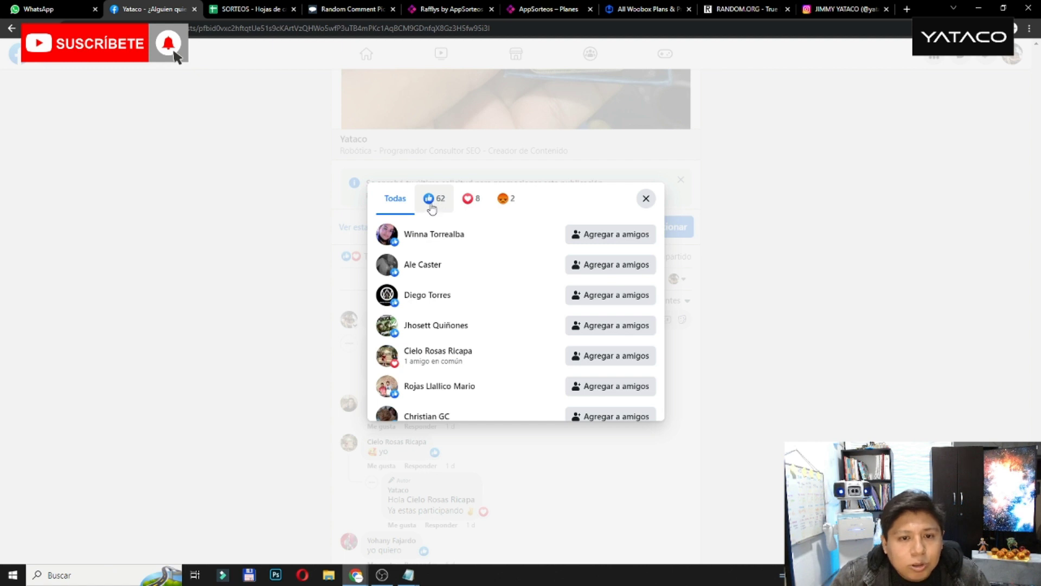
click(433, 204)
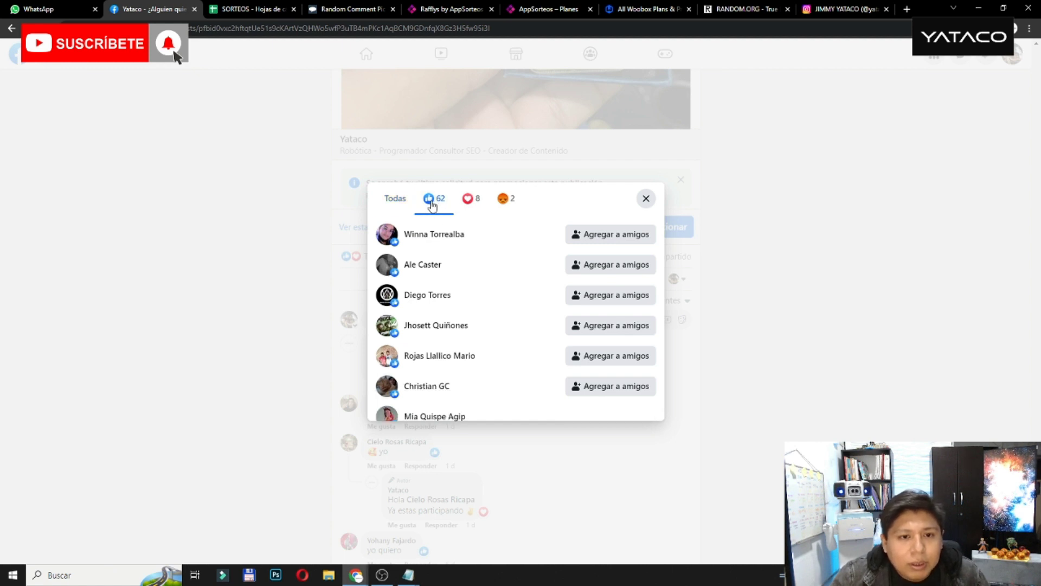
click(447, 7)
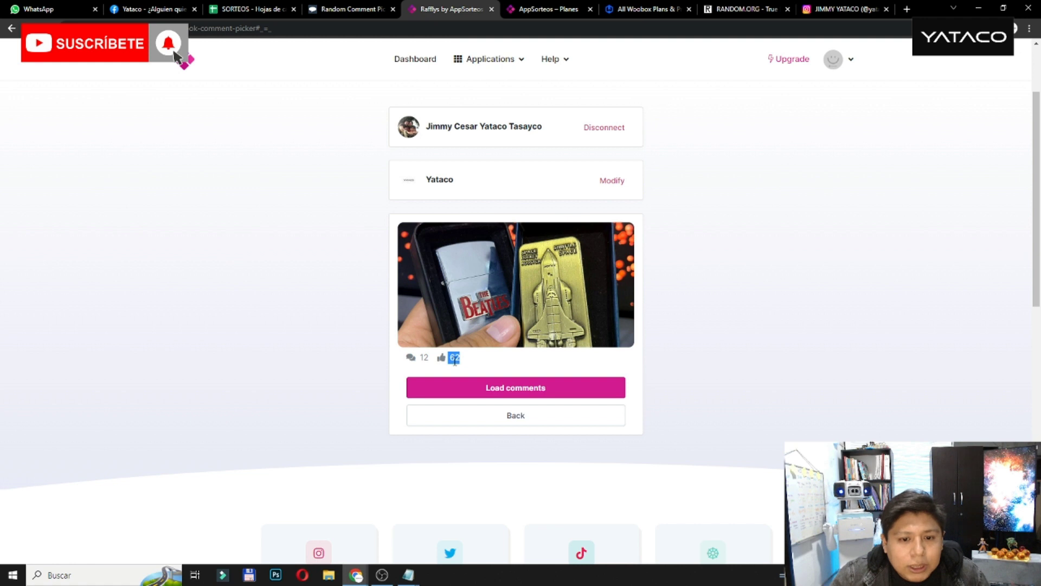
click(180, 7)
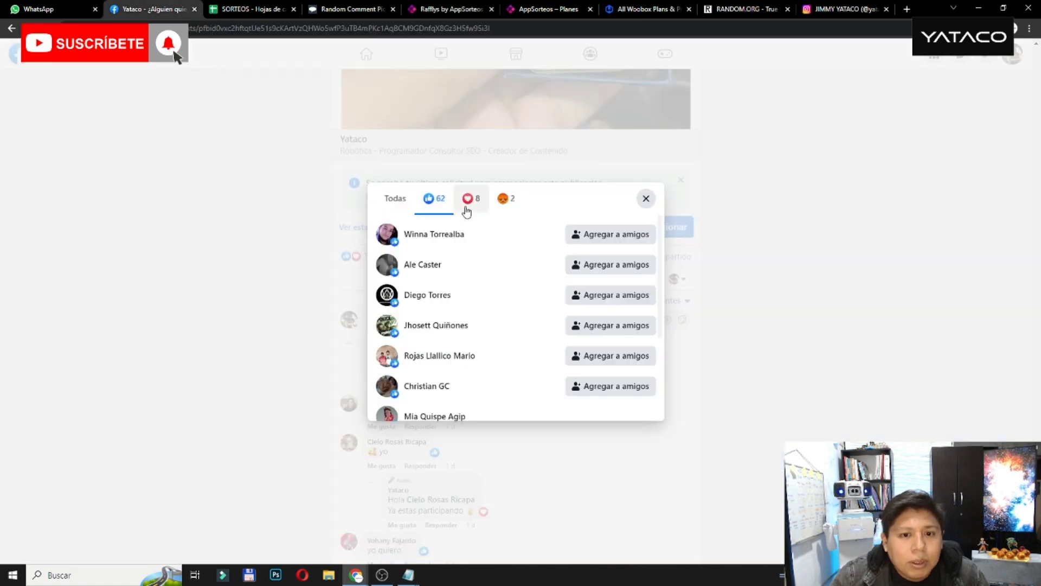
View the people who gave the post a love reaction and those who gave an angry reaction.
click(470, 202)
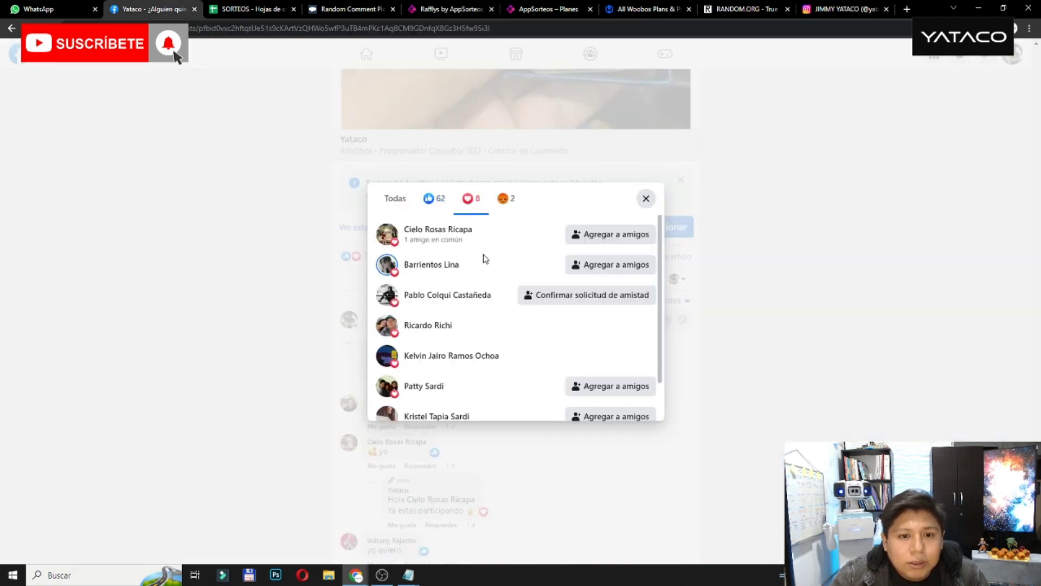
scroll(456, 248, down, 2)
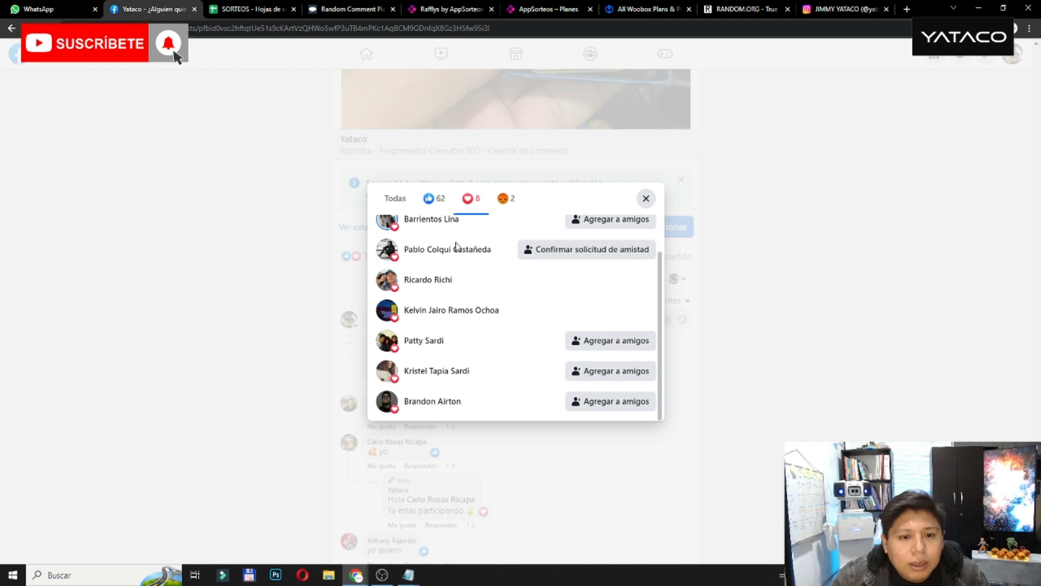
scroll(477, 275, up, 1)
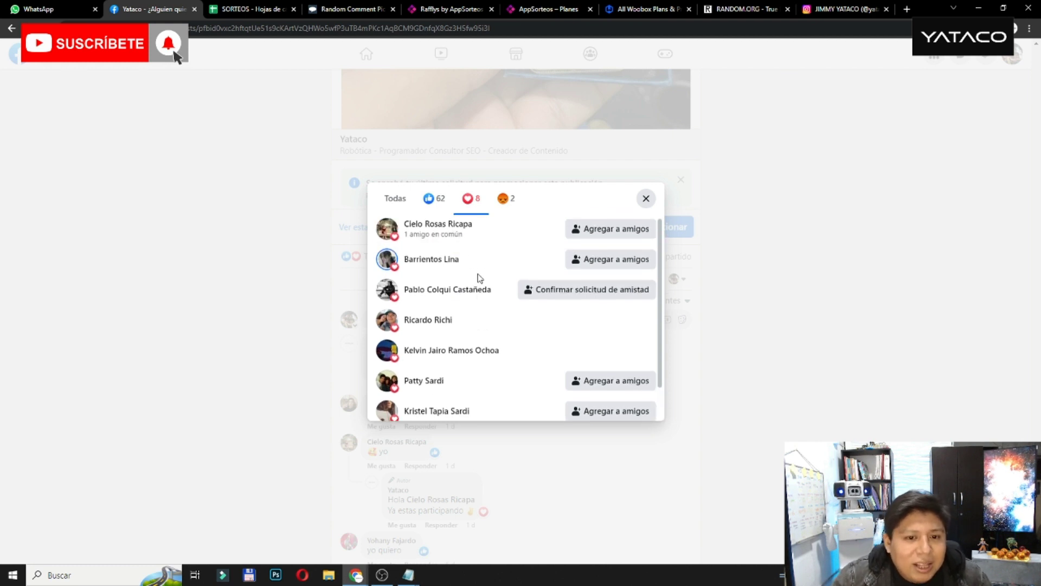
scroll(478, 276, down, 1)
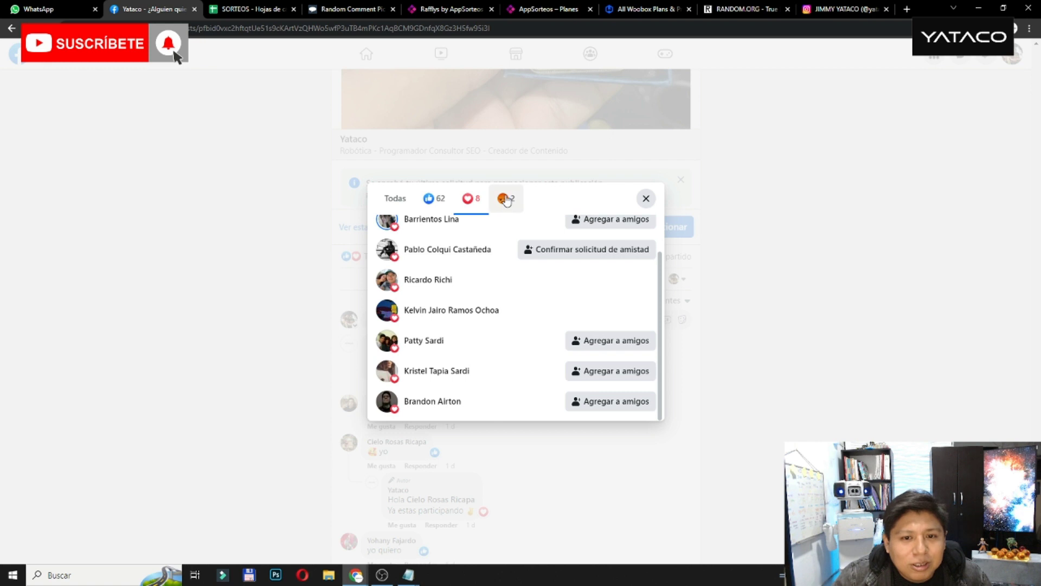
click(505, 199)
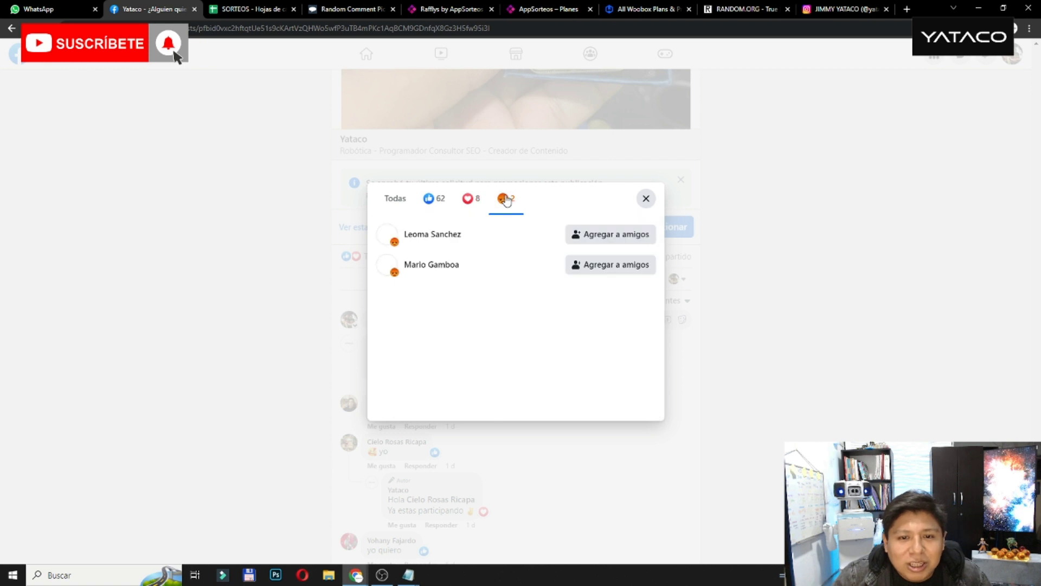
Switch between the post's love and like reaction lists, return to all reactions, and close the reaction list.
click(473, 200)
click(440, 202)
click(470, 201)
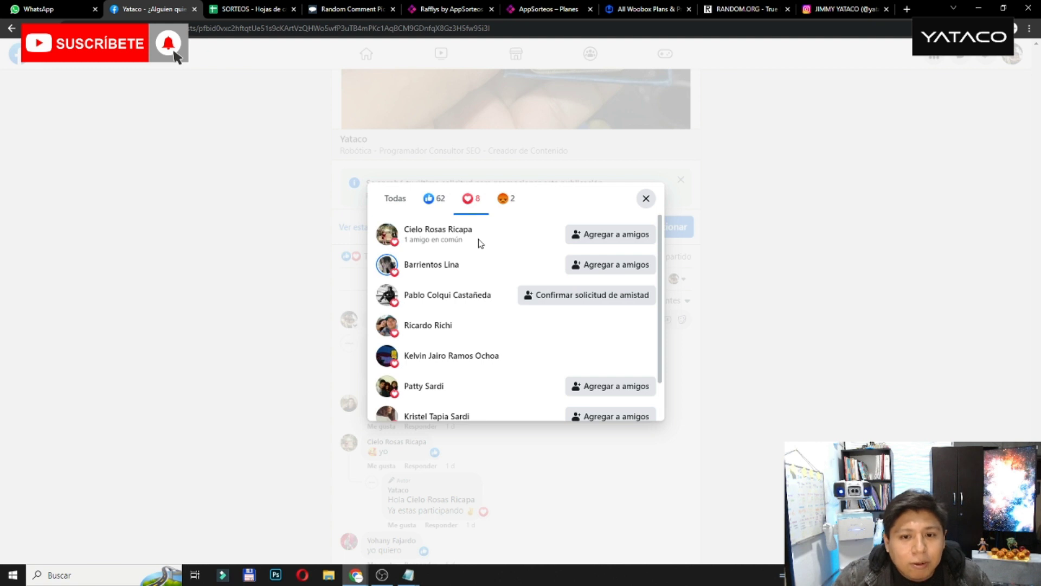
scroll(479, 242, down, 1)
scroll(451, 241, up, 1)
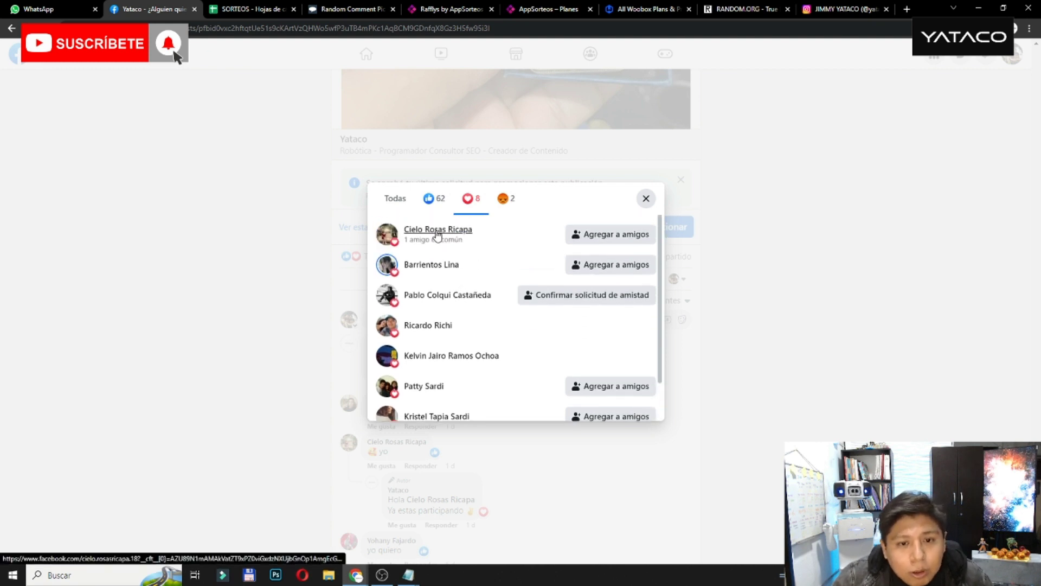
mouse_move(438, 234)
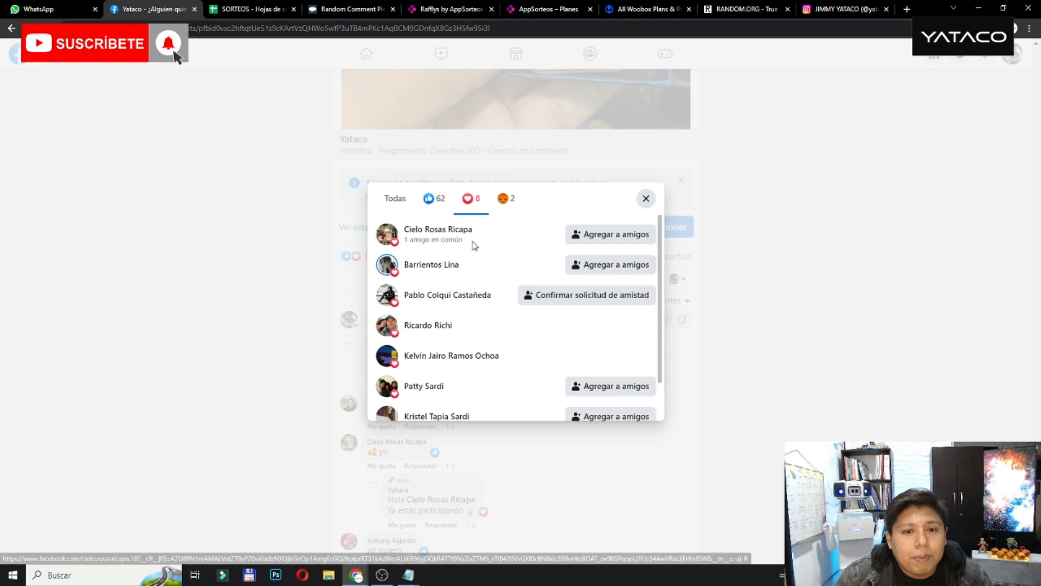
click(395, 208)
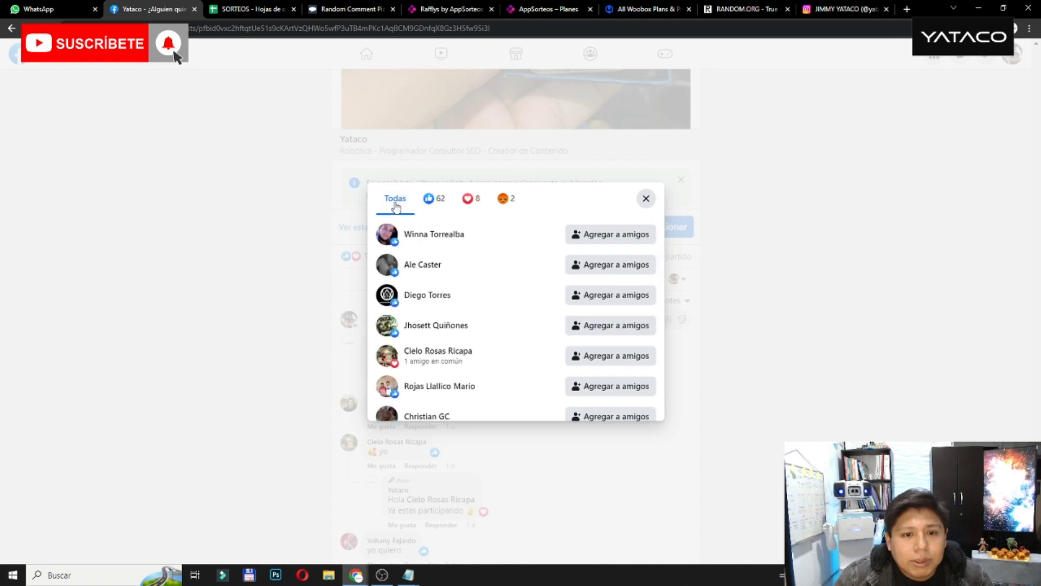
click(315, 205)
Review the comments and the page author's replies under the Facebook giveaway post.
scroll(283, 305, down, 4)
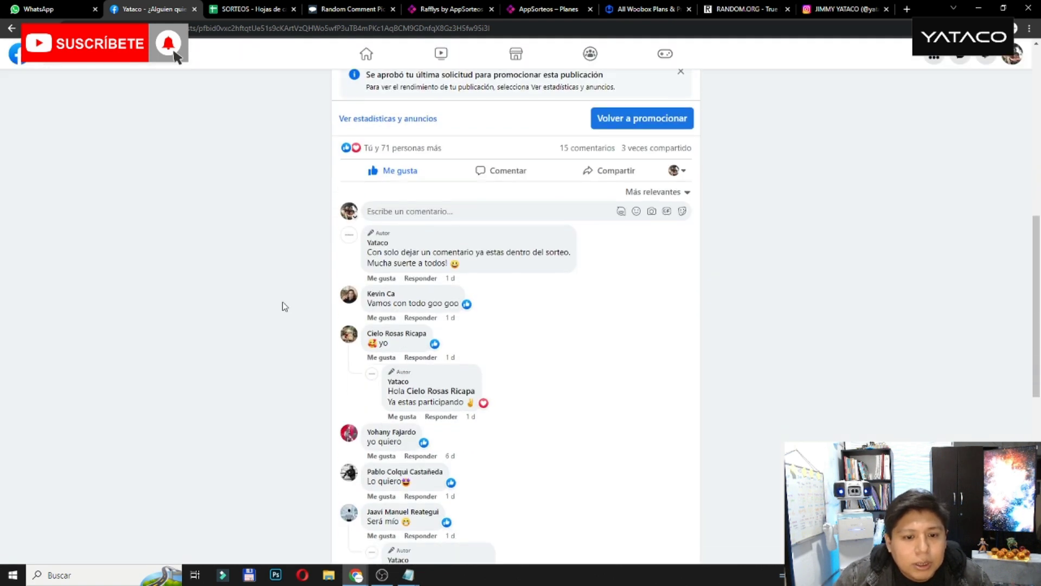
drag(389, 234, 374, 239)
click(281, 254)
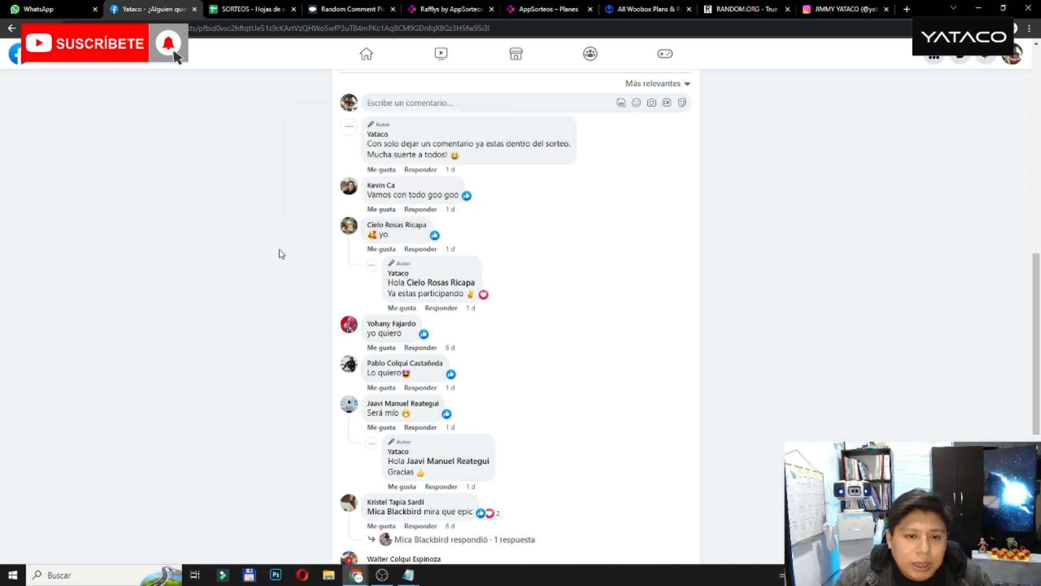
scroll(281, 254, up, 4)
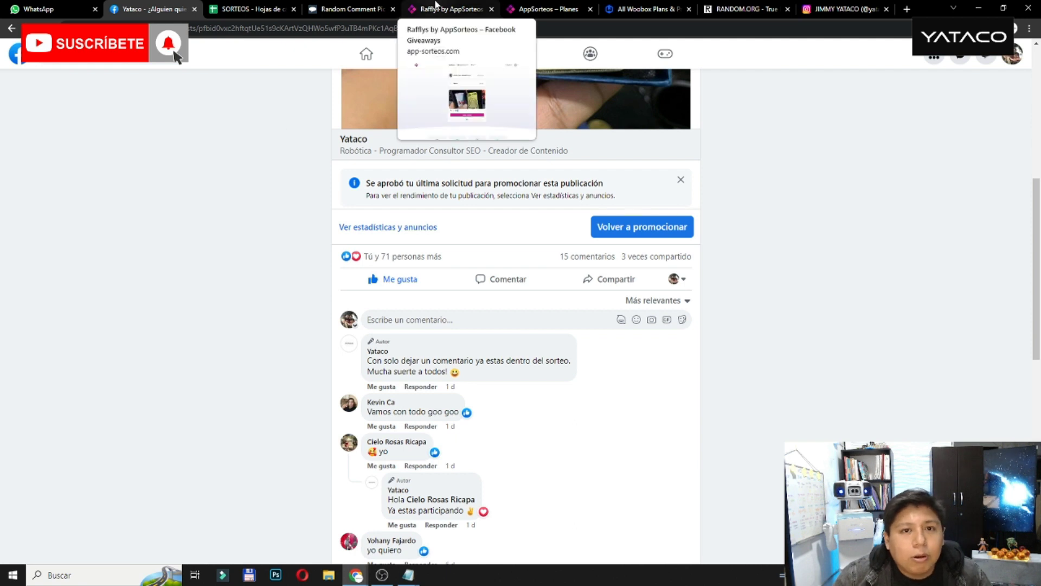
Return to the AppSorteos comment picker and highlight the chosen post's comment and like counts.
click(435, 6)
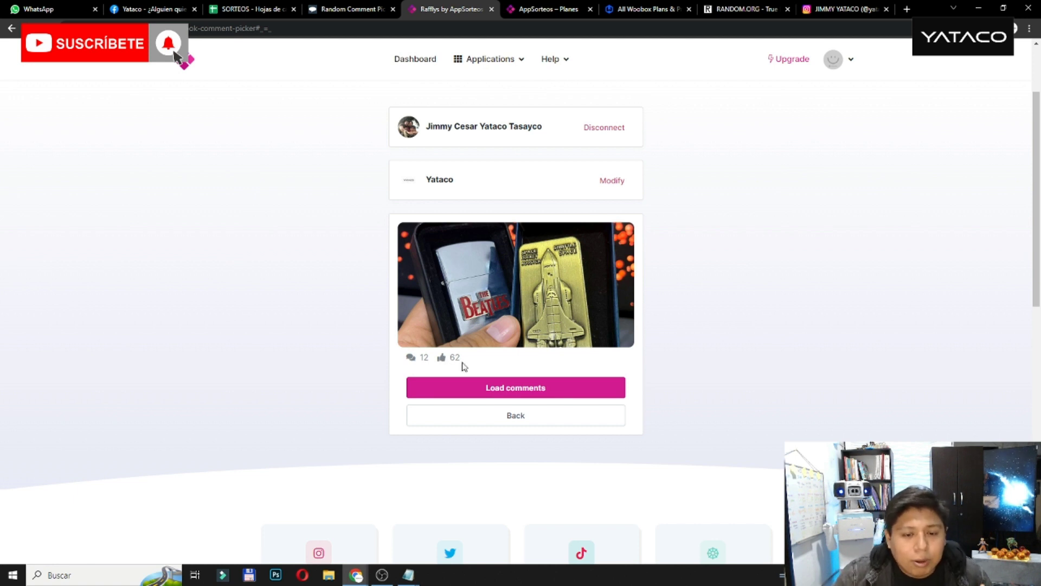
drag(459, 361, 417, 358)
click(366, 348)
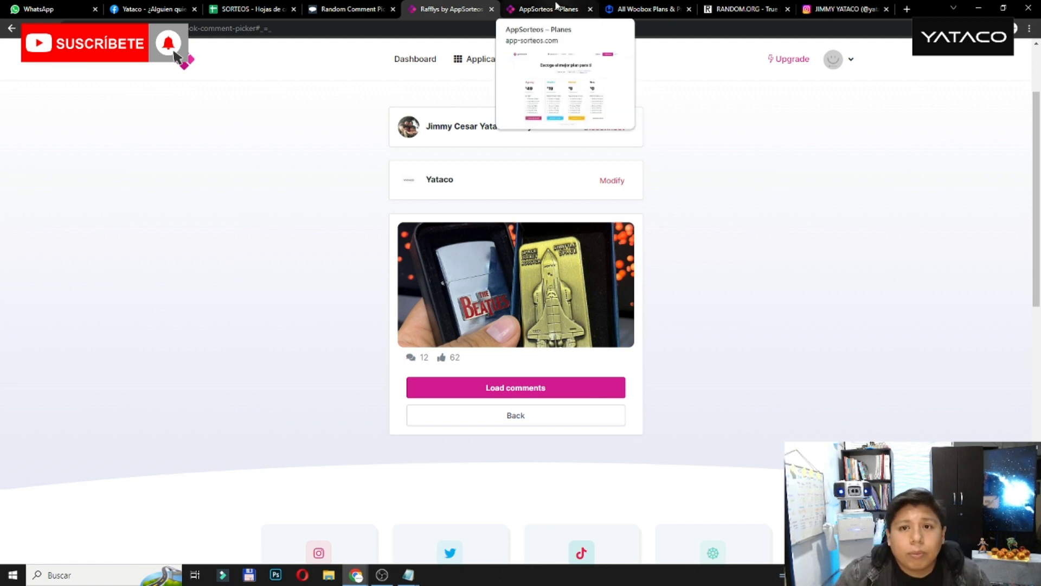
Open the Woobox pricing page and examine the plans' prices and usage limits.
click(661, 5)
scroll(665, 212, up, 3)
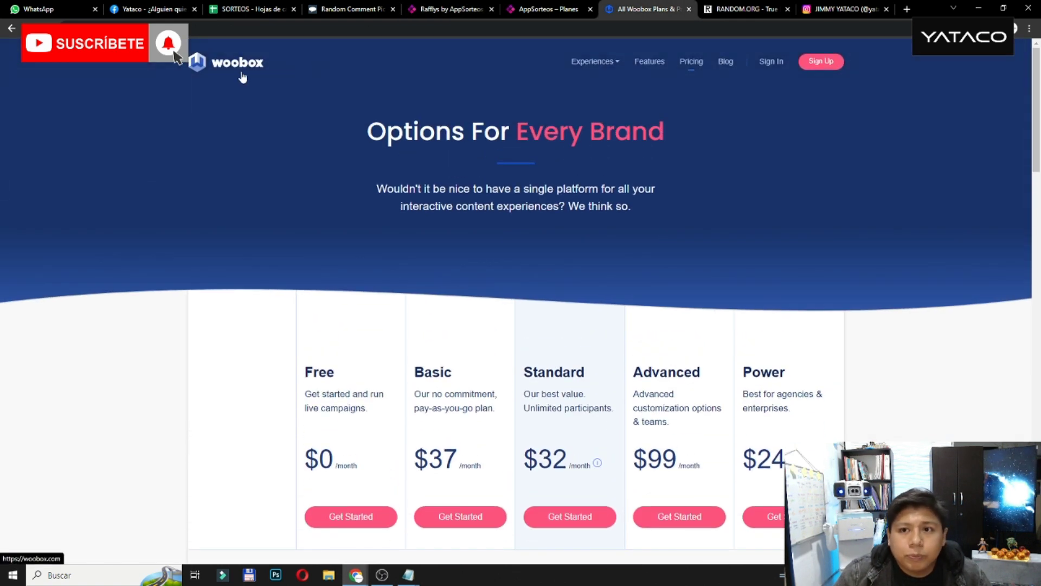
scroll(242, 77, down, 4)
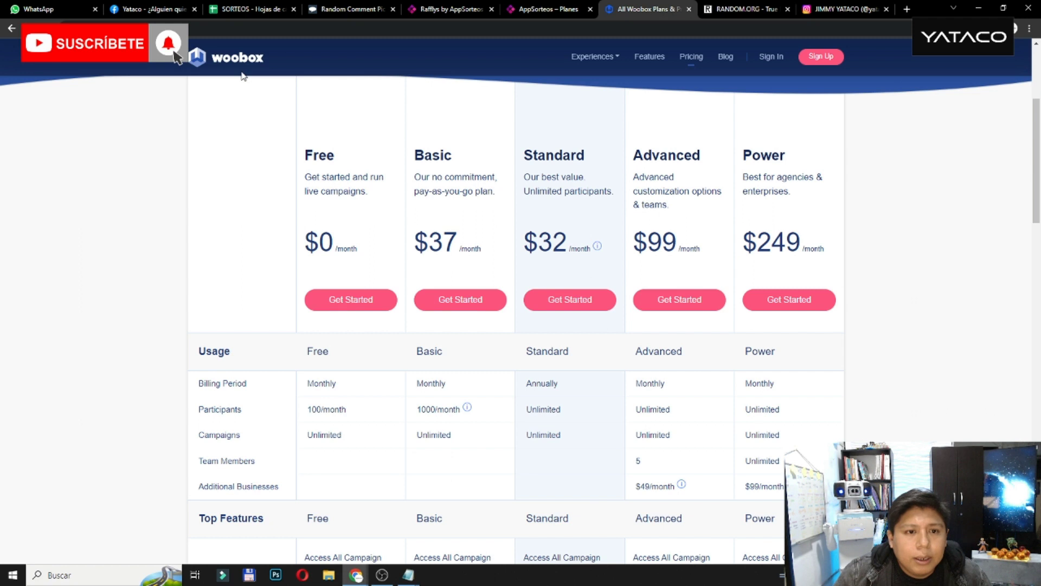
scroll(282, 109, down, 1)
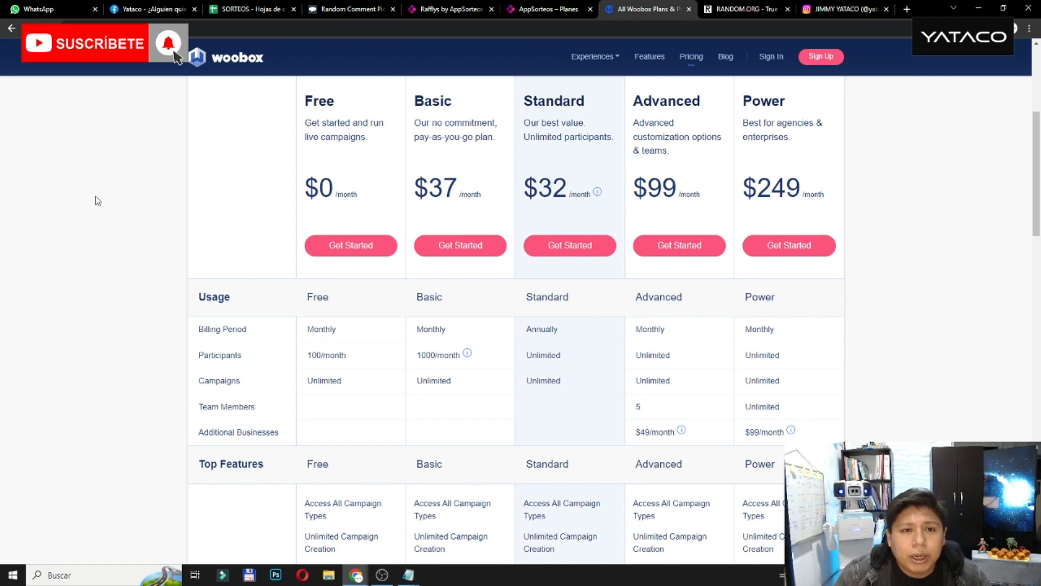
scroll(126, 224, up, 1)
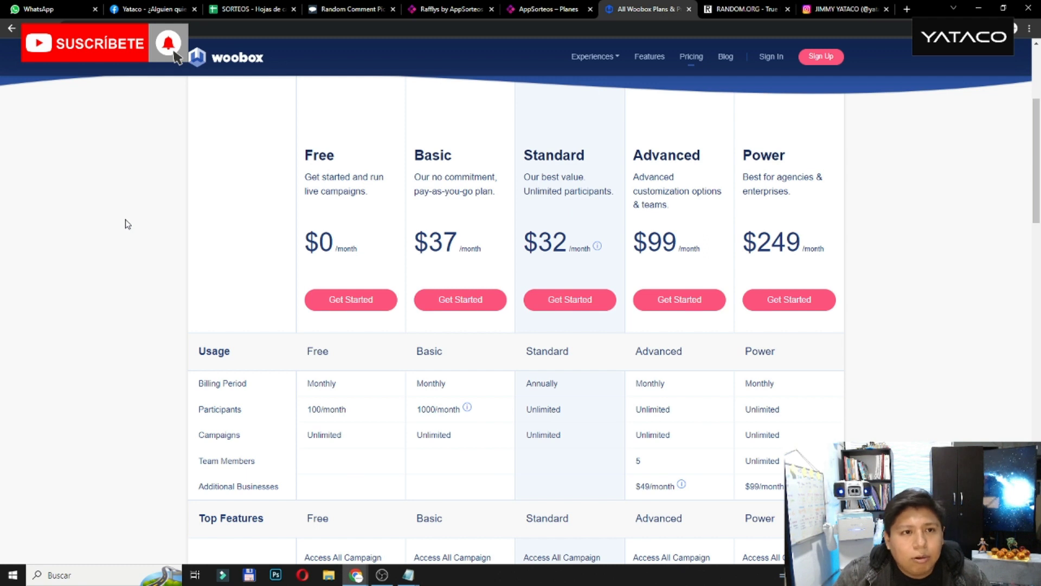
Open the "sorteo billetera 13/07" sheet in the SORTEOS spreadsheet and select the "ganador de billetera" cell beside the green-highlighted entrant.
click(247, 8)
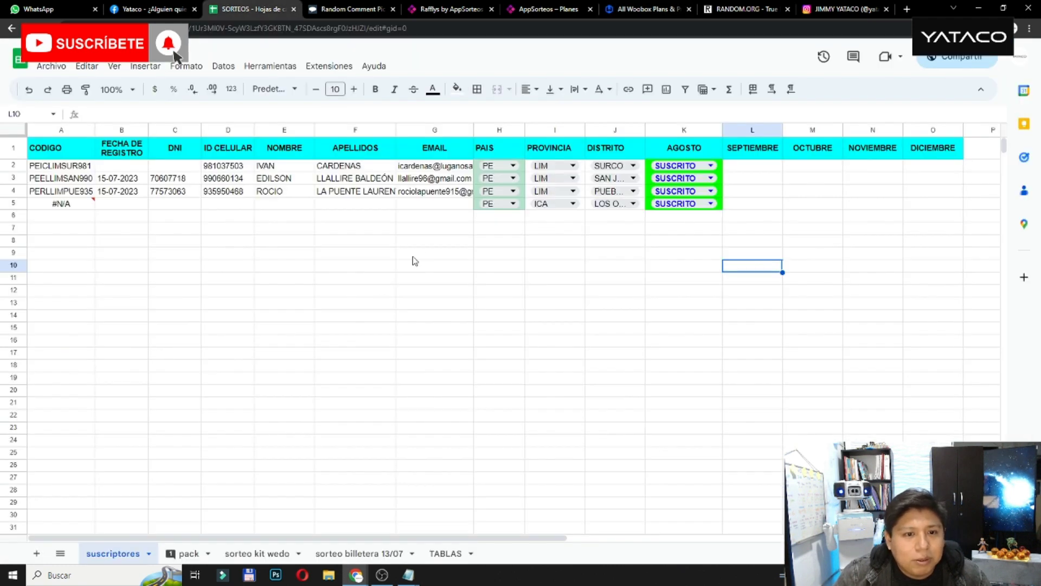
click(358, 554)
drag(177, 173, 320, 218)
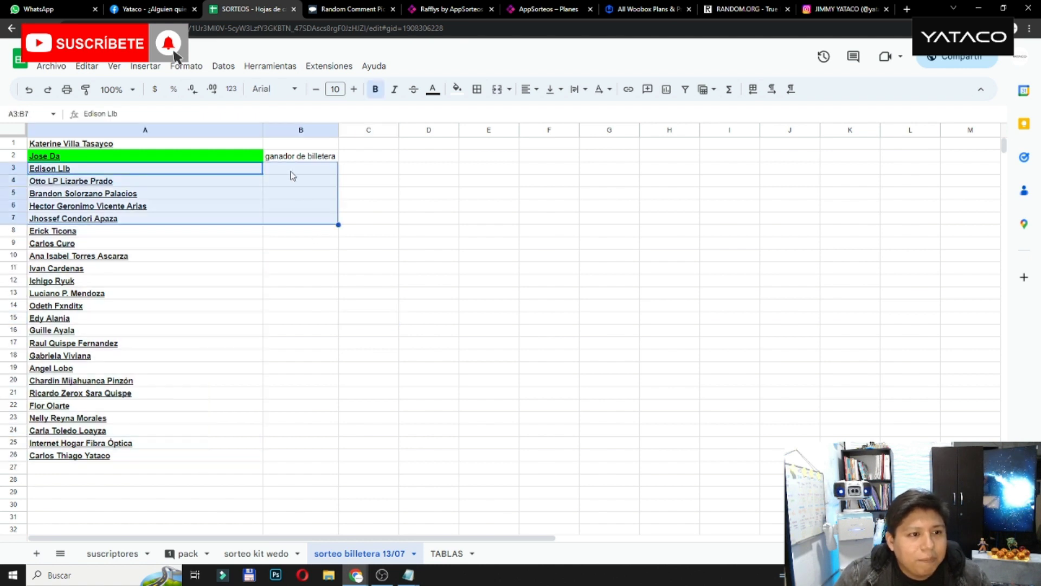
click(243, 154)
click(293, 158)
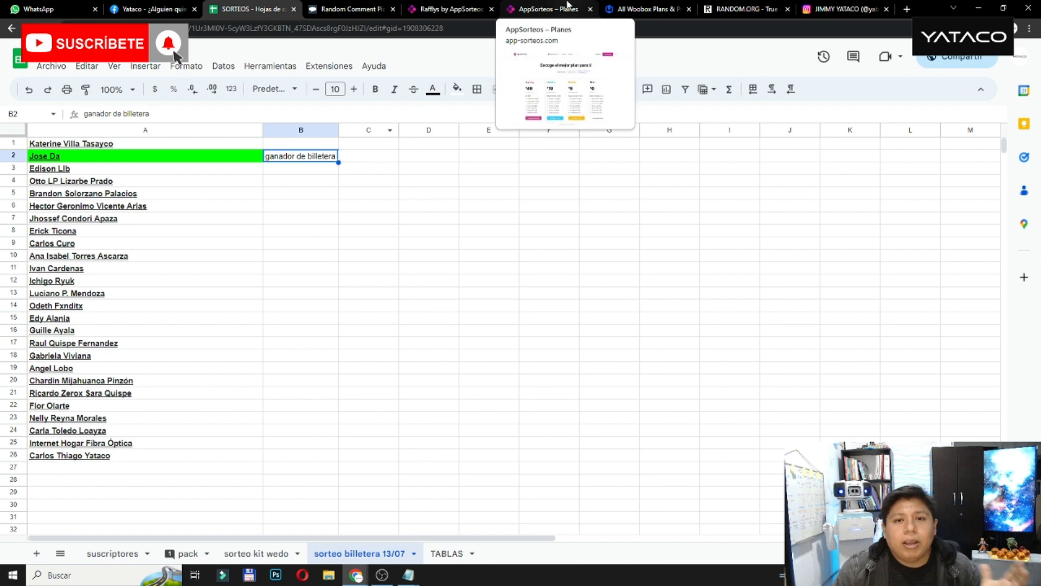
Return to the Woobox pricing page and highlight the Basic plan's monthly price.
click(653, 7)
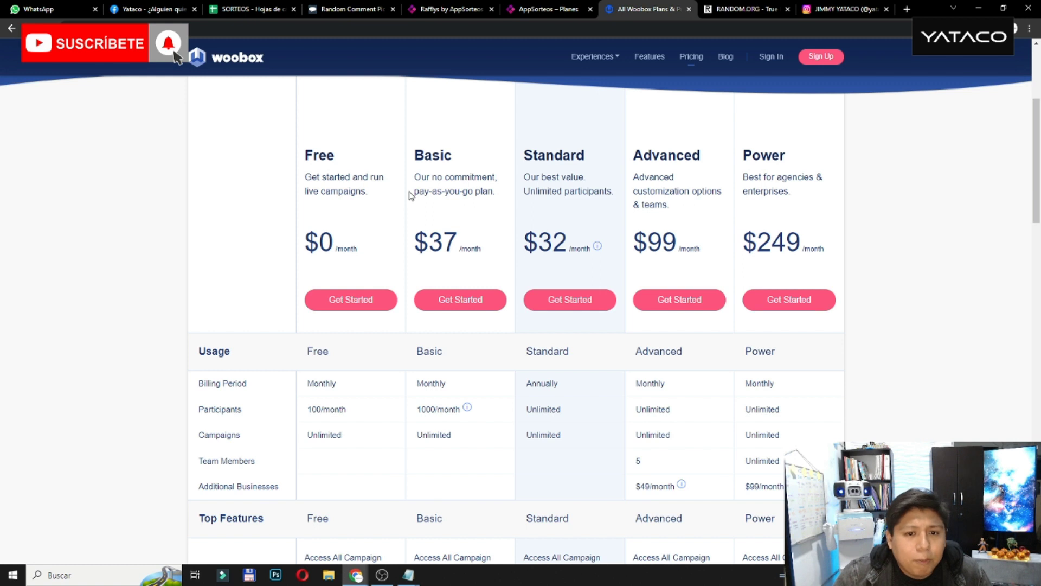
scroll(449, 273, up, 3)
scroll(413, 270, down, 2)
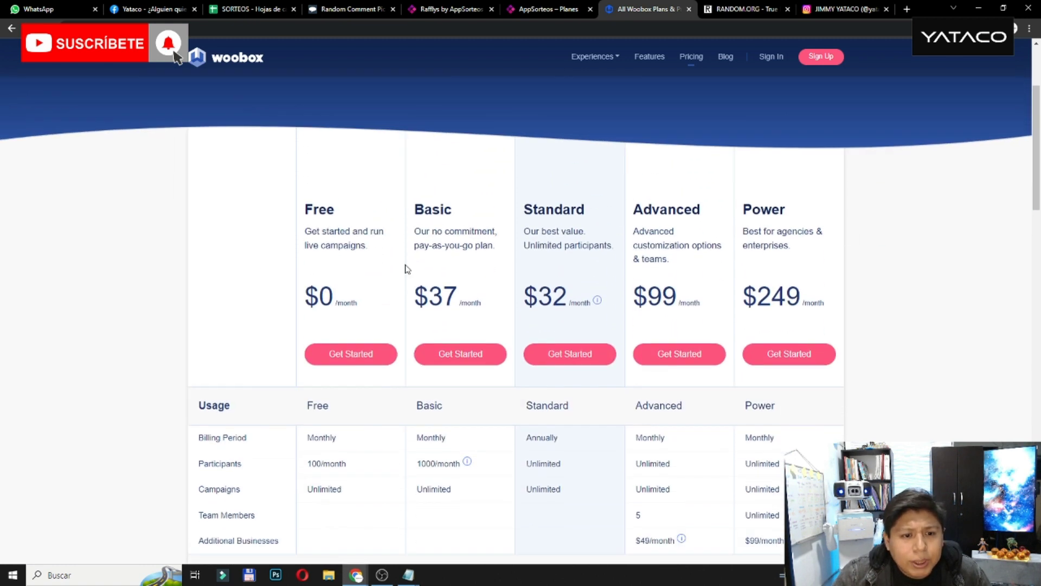
drag(428, 298, 485, 304)
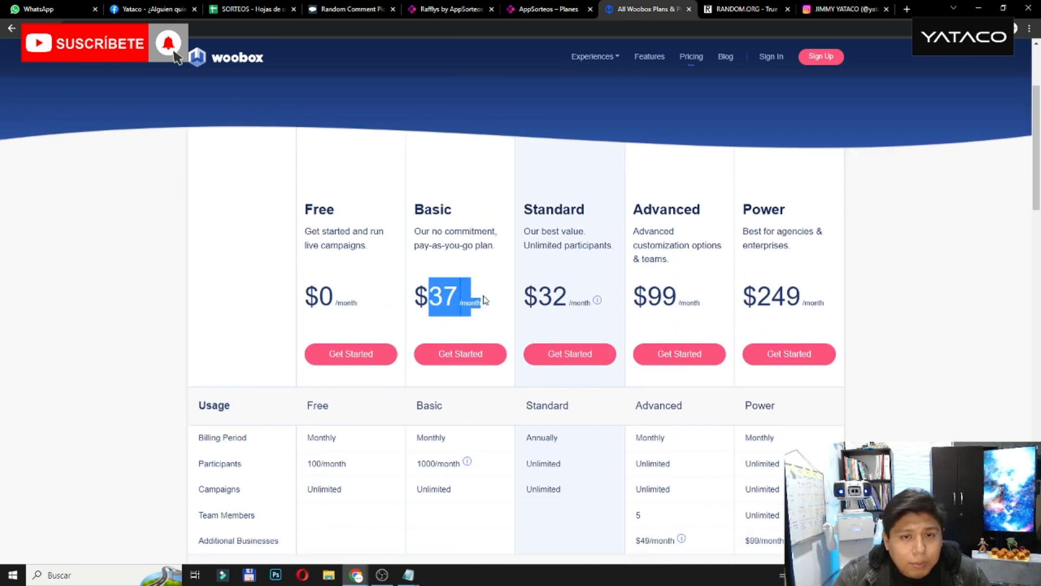
Switch to the AppSorteos plans page and highlight the Starter plan's comment limit.
click(442, 8)
click(508, 7)
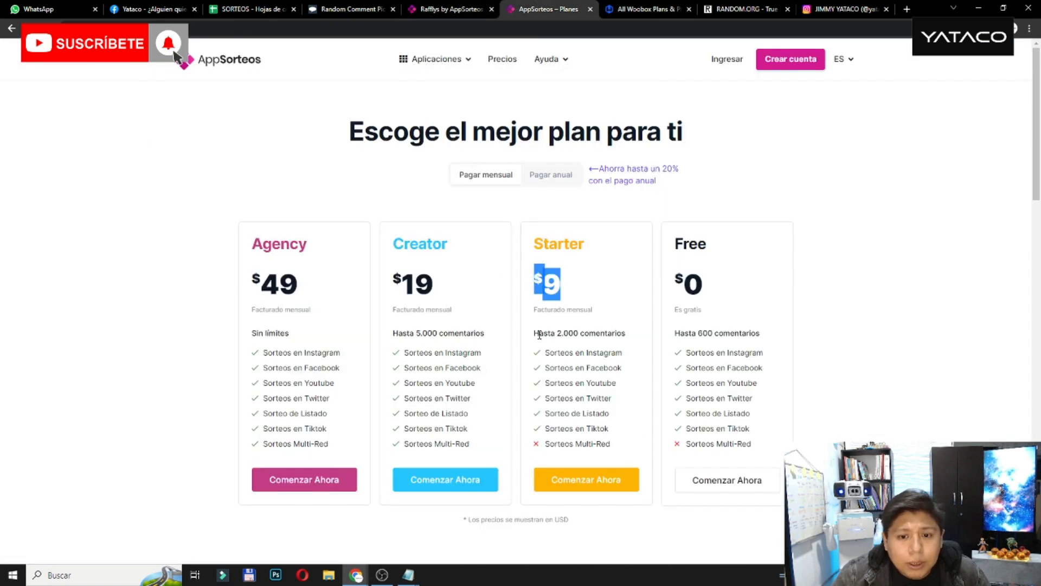
drag(534, 333, 627, 333)
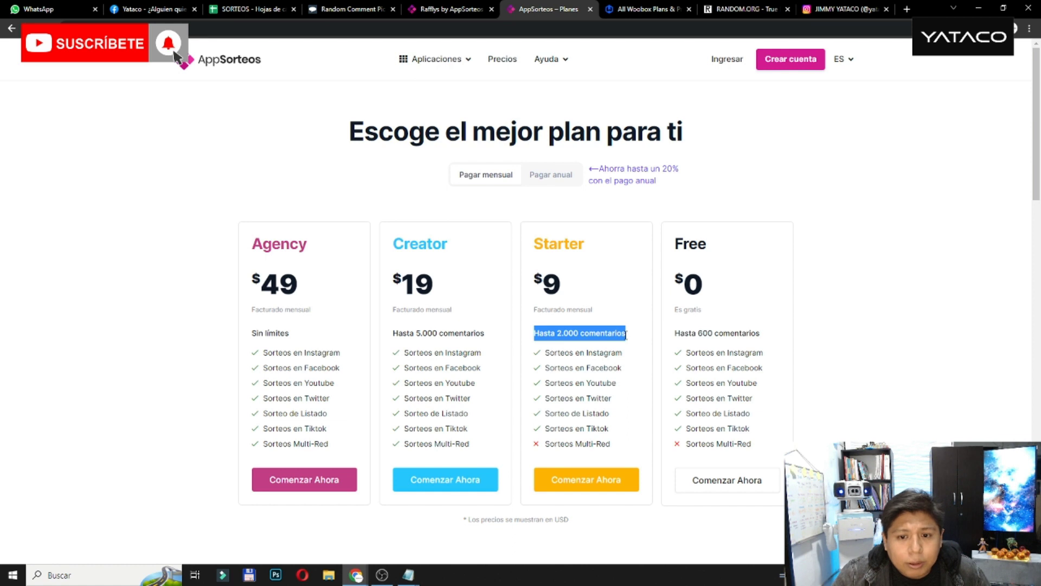
Go back to Woobox and highlight the Basic plan's participant limit and campaign allowance.
click(624, 7)
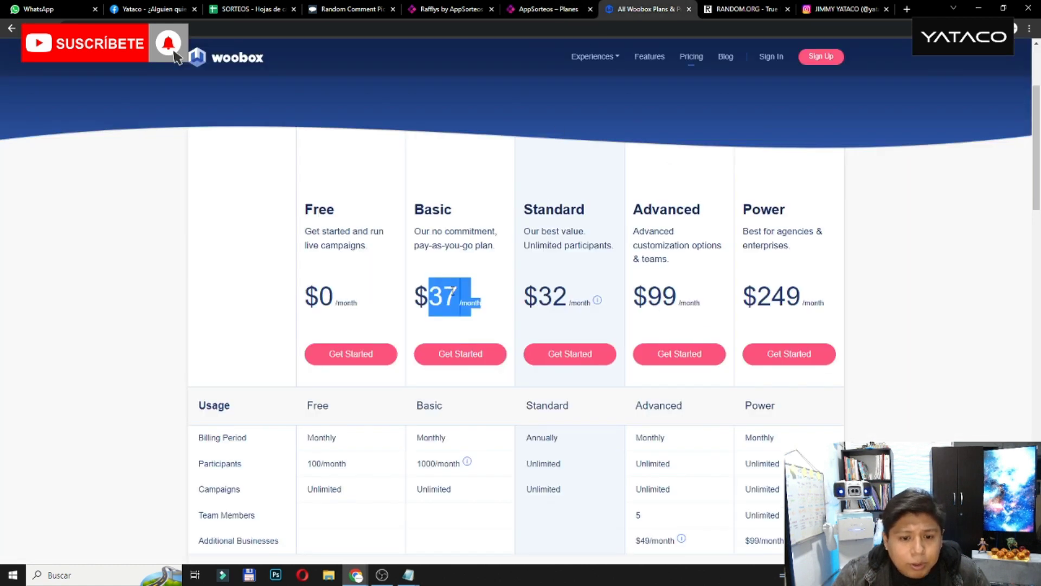
drag(419, 462, 462, 476)
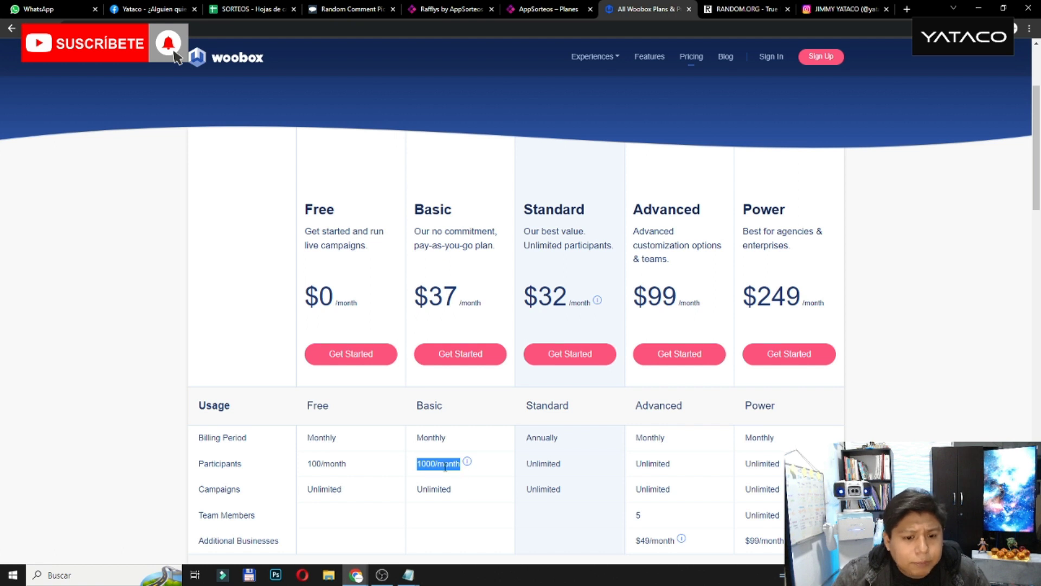
double_click(432, 490)
Highlight the social networks covered by the Starter plan on the AppSorteos plans page.
click(547, 7)
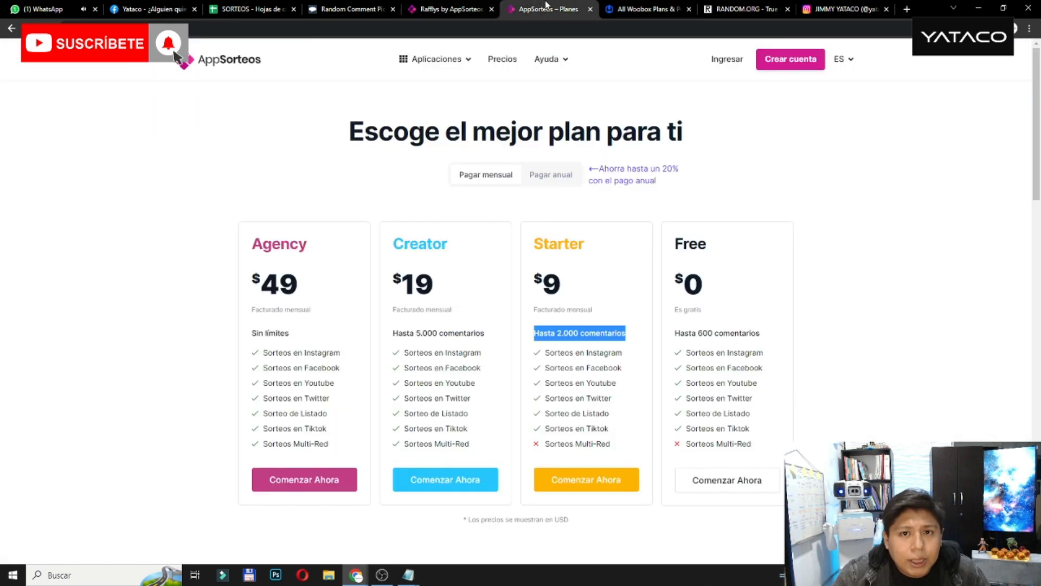
drag(608, 429, 581, 389)
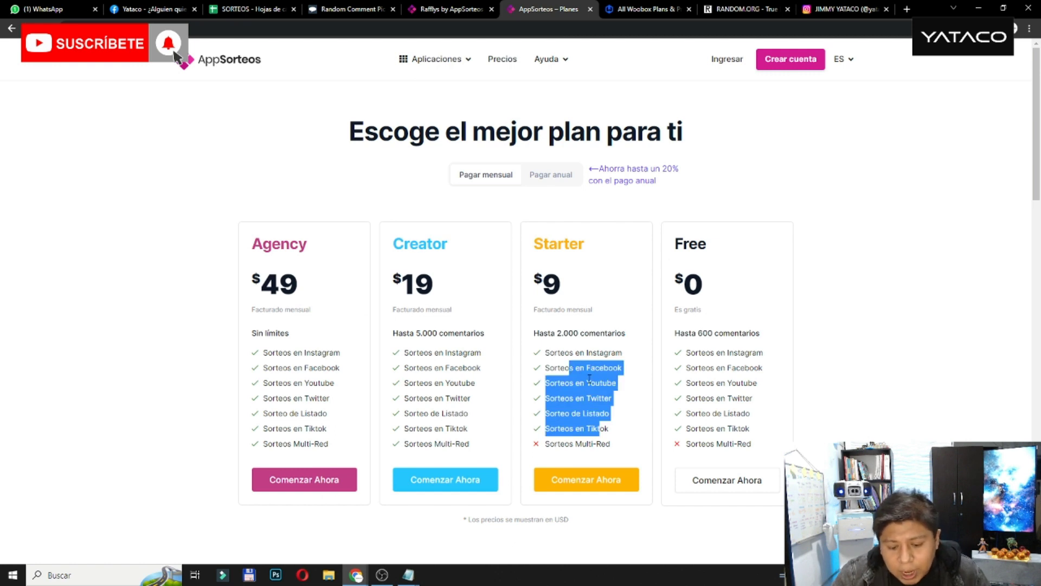
scroll(589, 378, down, 3)
scroll(590, 378, up, 3)
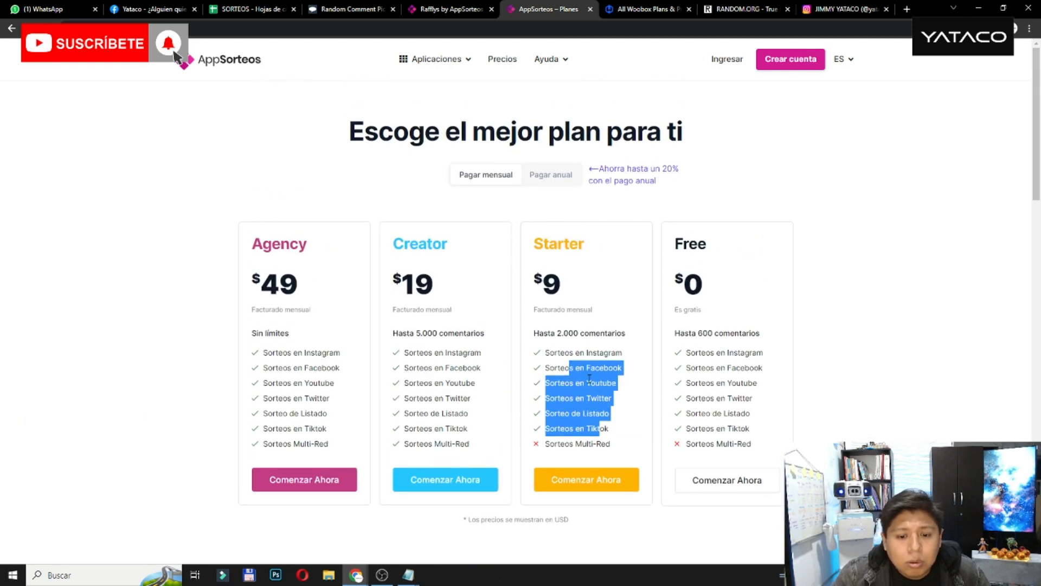
Compare the Woobox plans with the AppSorteos plans once more, looking through the Woobox feature table.
click(629, 6)
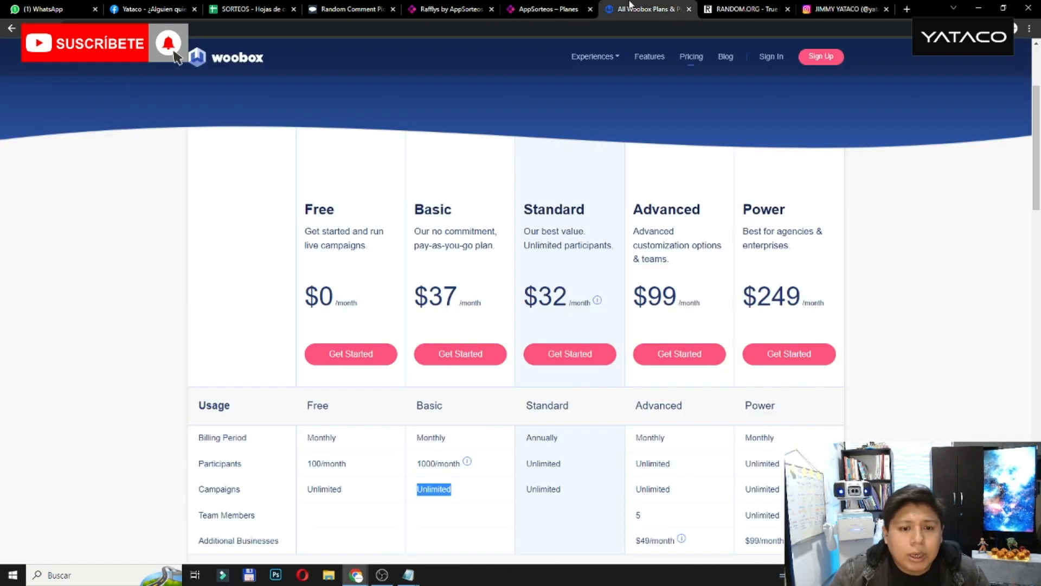
click(531, 6)
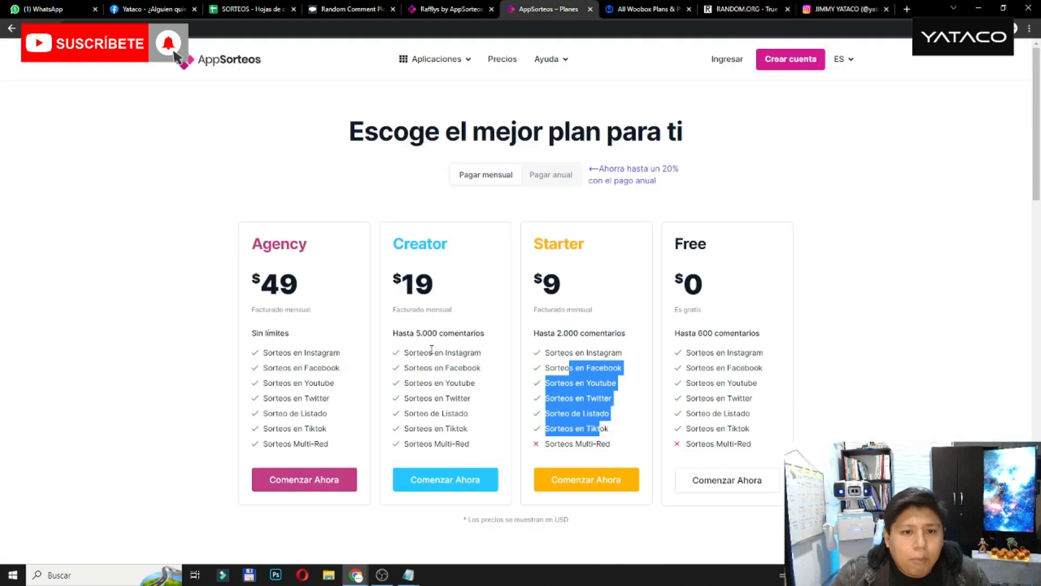
click(646, 8)
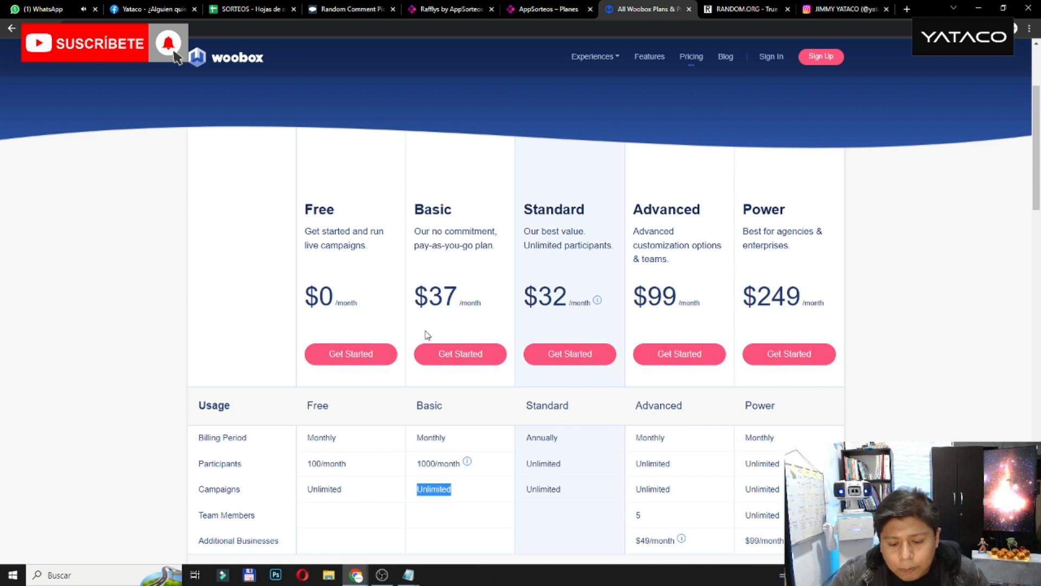
scroll(427, 334, down, 5)
scroll(426, 333, up, 6)
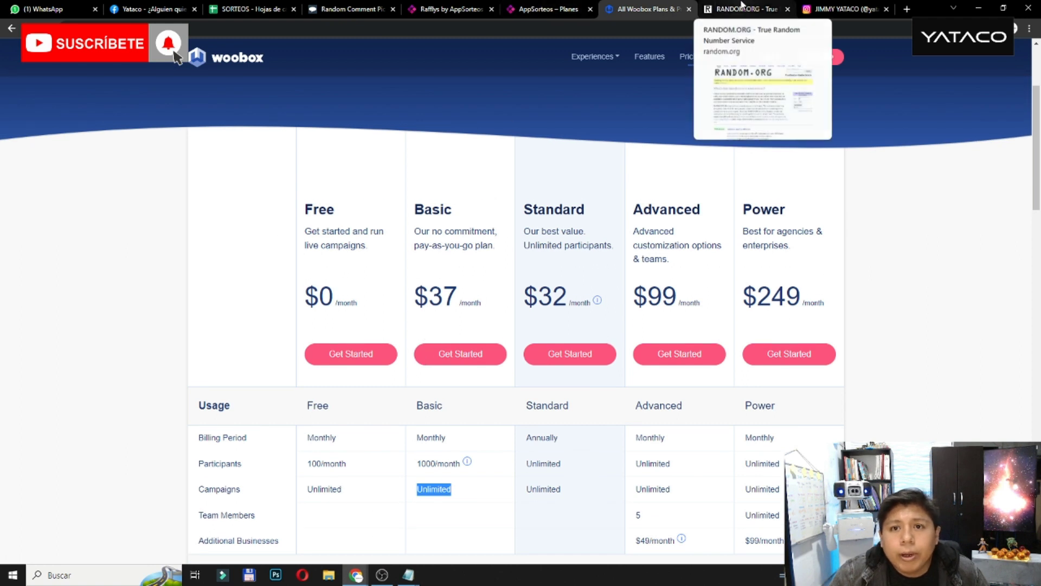
Move the Random Comment Picker browser tab between Woobox and RANDOM.ORG, and view the introduction of its page.
drag(374, 9, 648, 7)
scroll(454, 255, up, 1)
scroll(455, 255, up, 10)
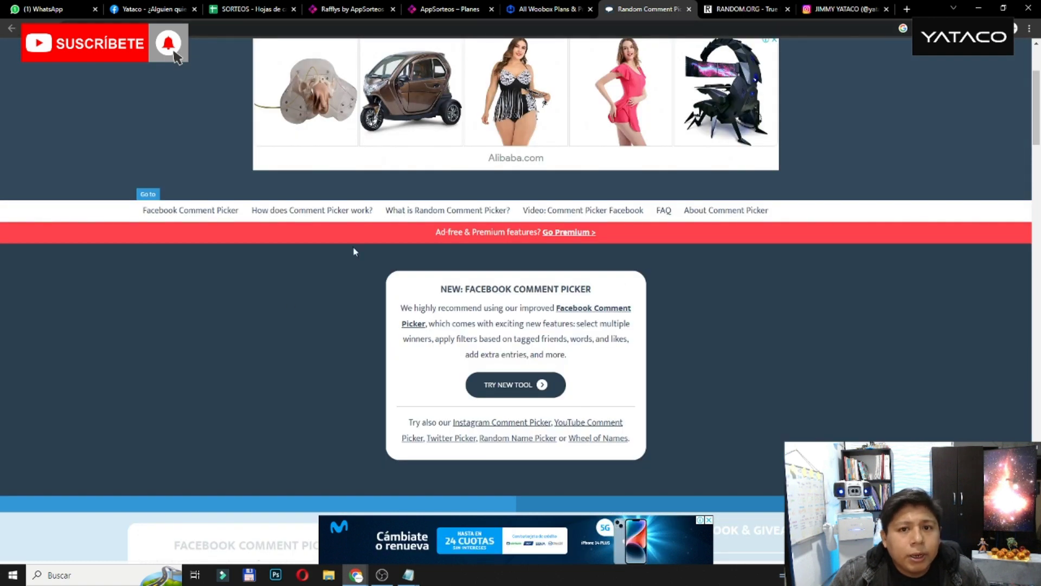
scroll(326, 271, down, 2)
scroll(287, 306, up, 5)
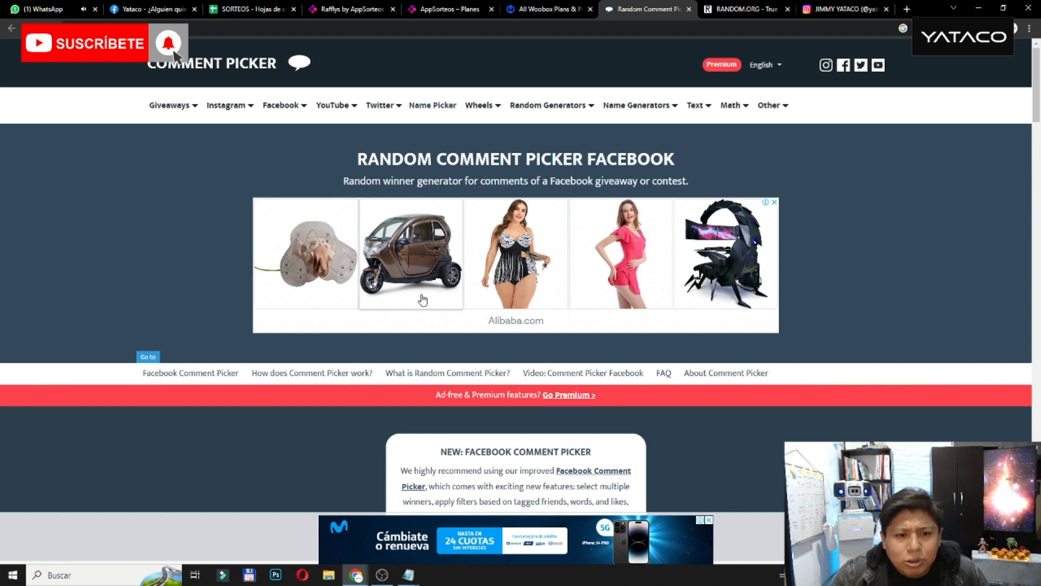
Examine Comment Picker's Plans & Pricing table, comparing the Free and Premium plans and the Premium price.
scroll(921, 281, down, 3)
scroll(920, 278, down, 7)
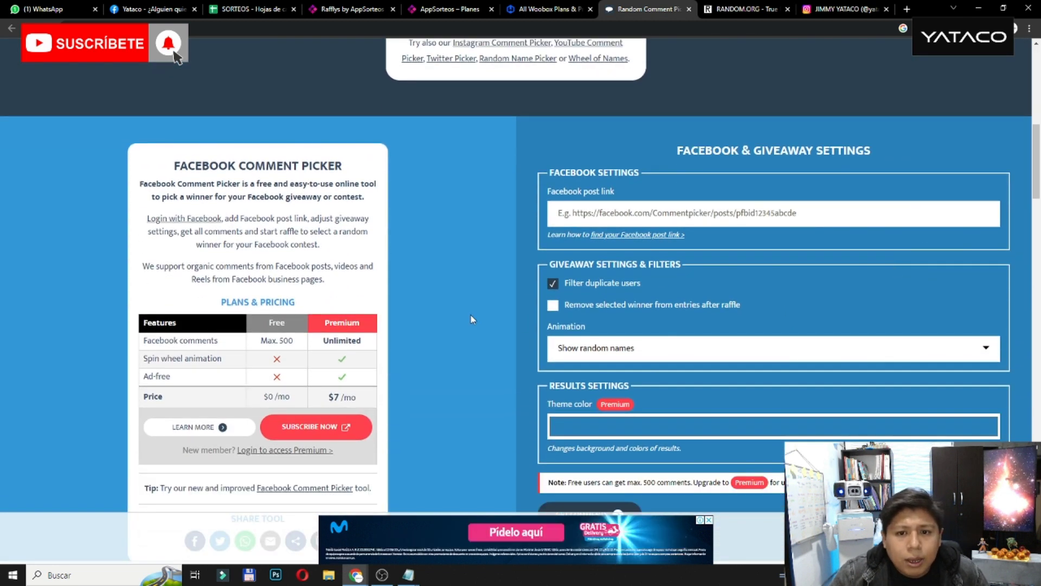
scroll(471, 319, down, 3)
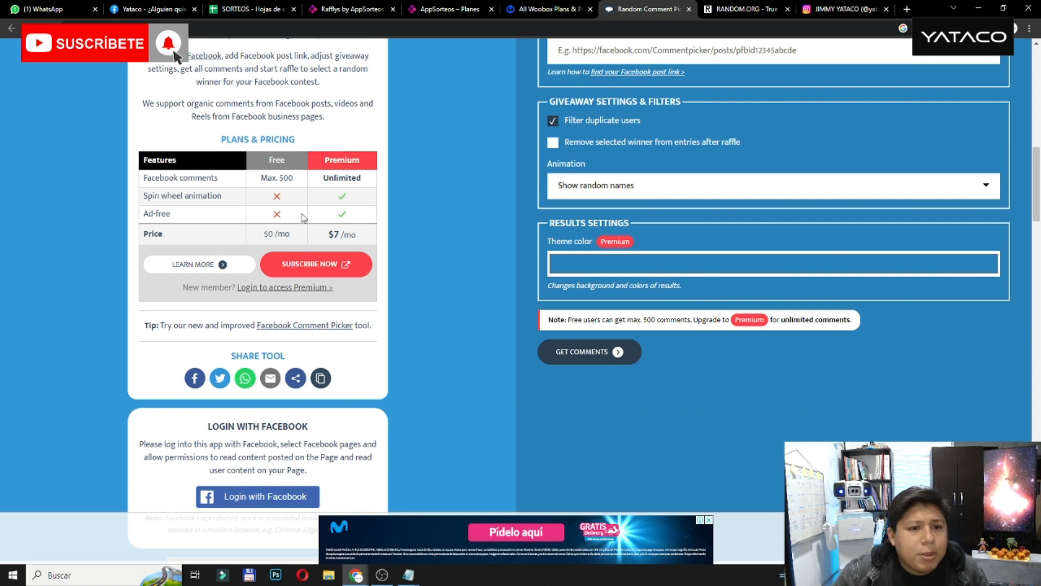
triple_click(329, 228)
click(433, 224)
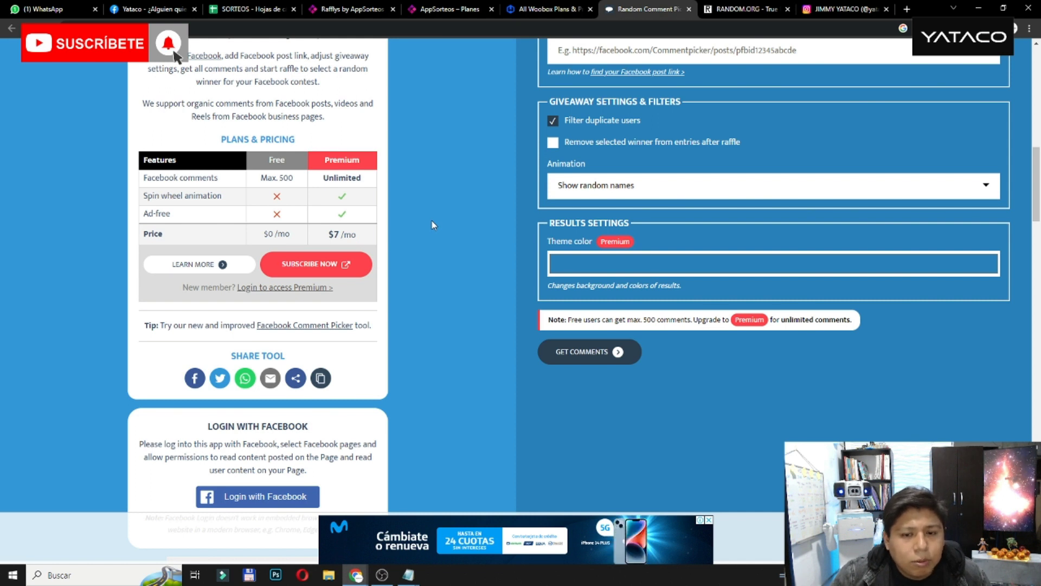
Start the Facebook login in Comment Picker and continue to the choice of pages to use with it.
scroll(429, 223, down, 3)
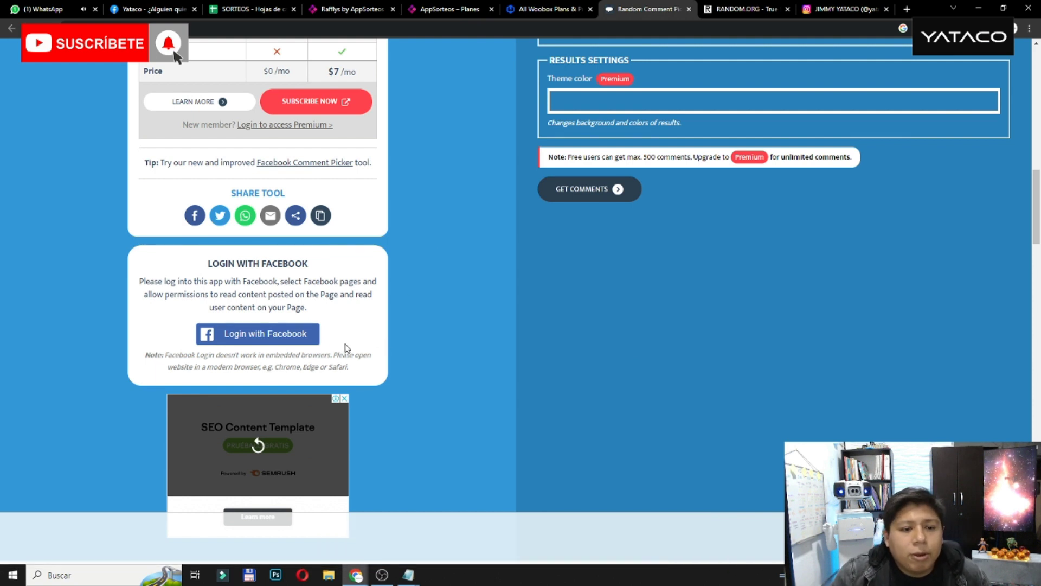
click(267, 335)
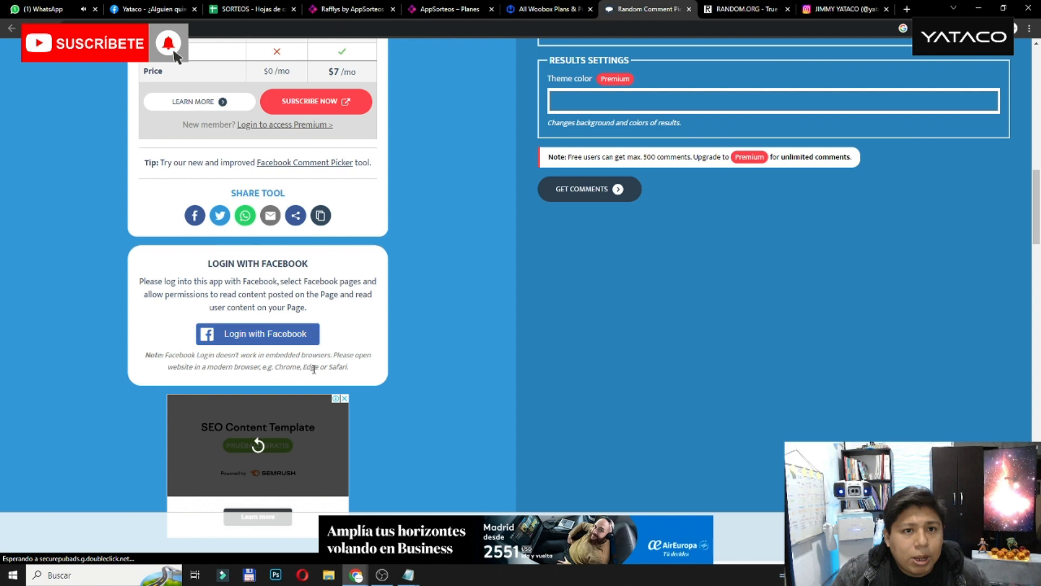
click(266, 335)
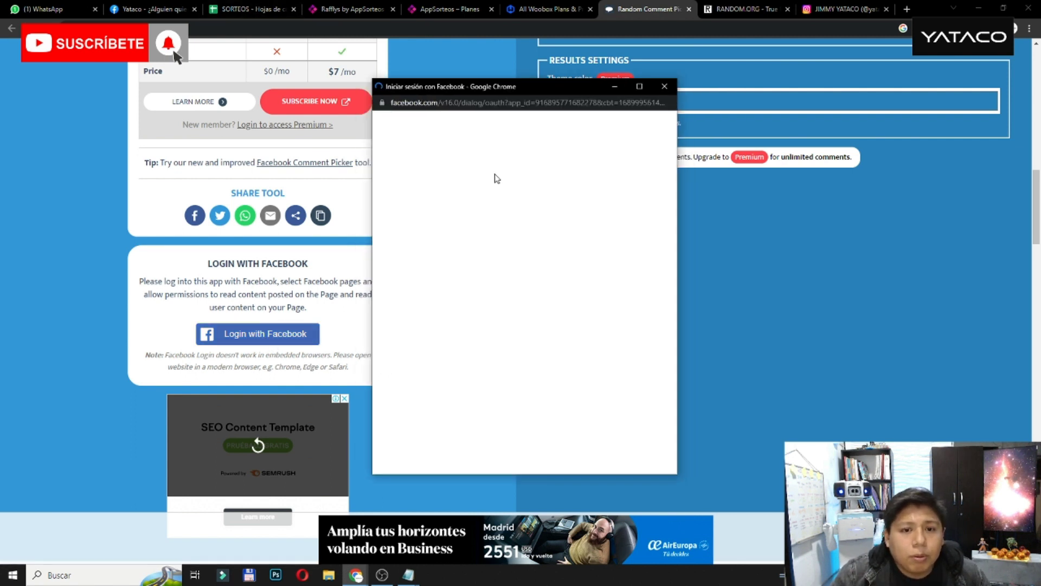
click(602, 253)
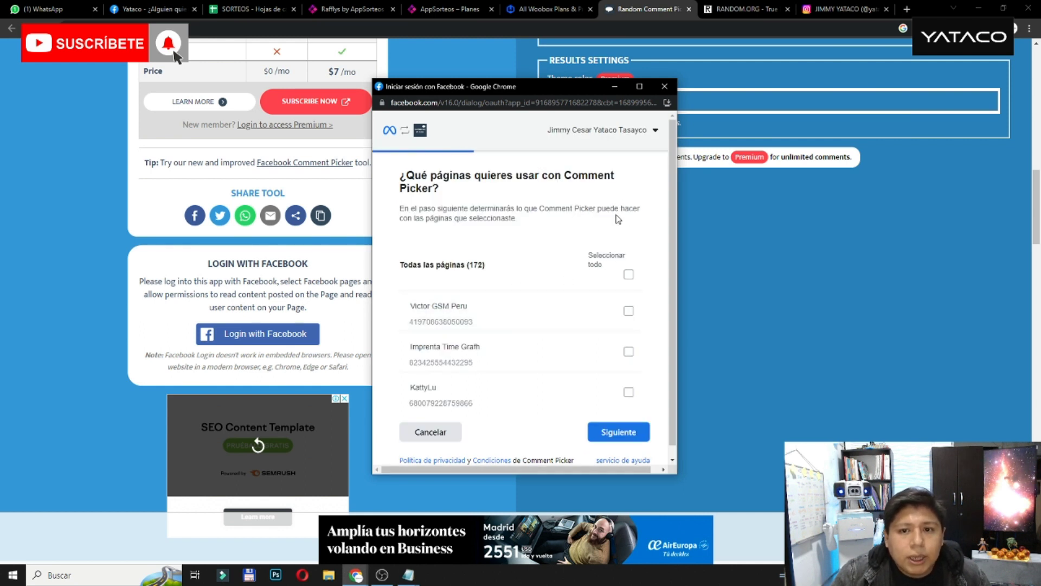
Select the Yataco page in the list of Facebook pages to use with Comment Picker.
scroll(612, 286, down, 1)
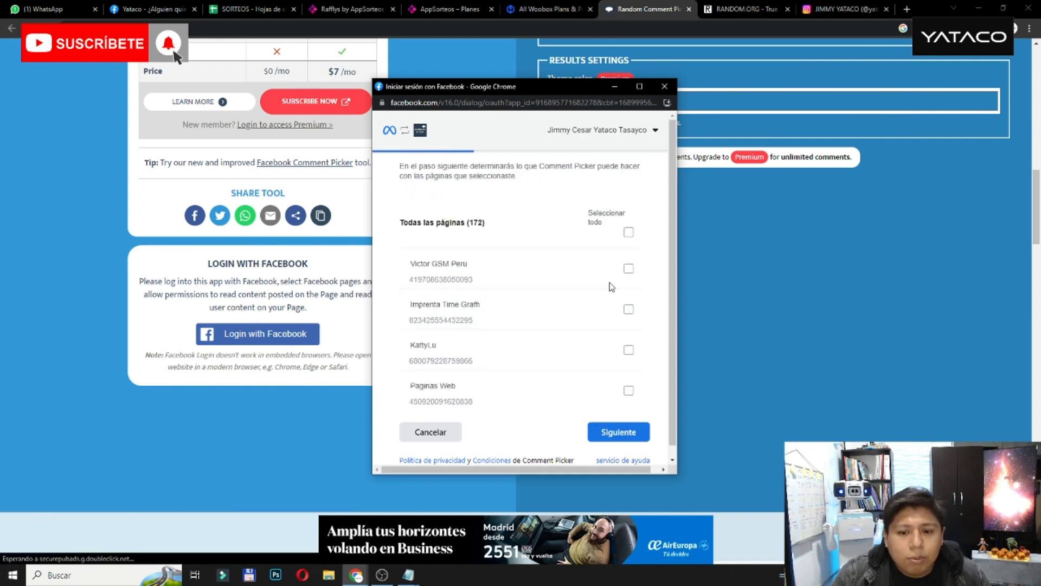
scroll(612, 287, down, 15)
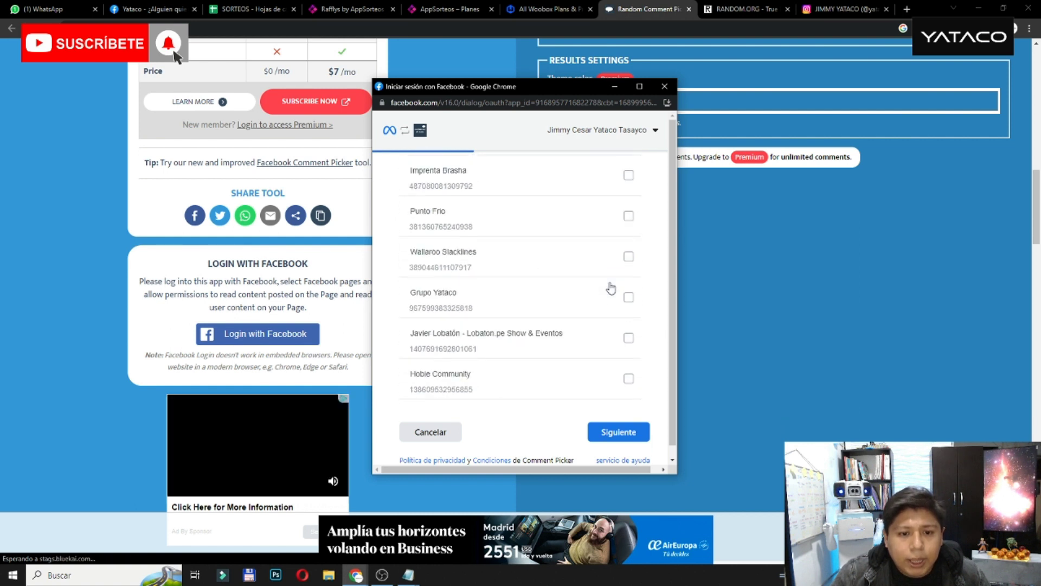
scroll(611, 287, down, 12)
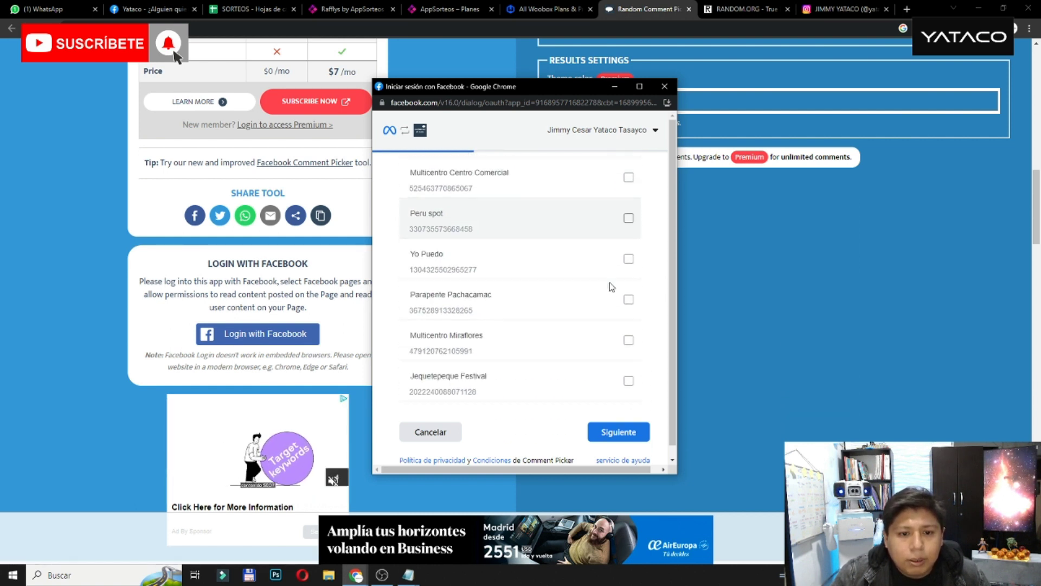
scroll(612, 287, down, 15)
scroll(612, 286, down, 5)
click(629, 199)
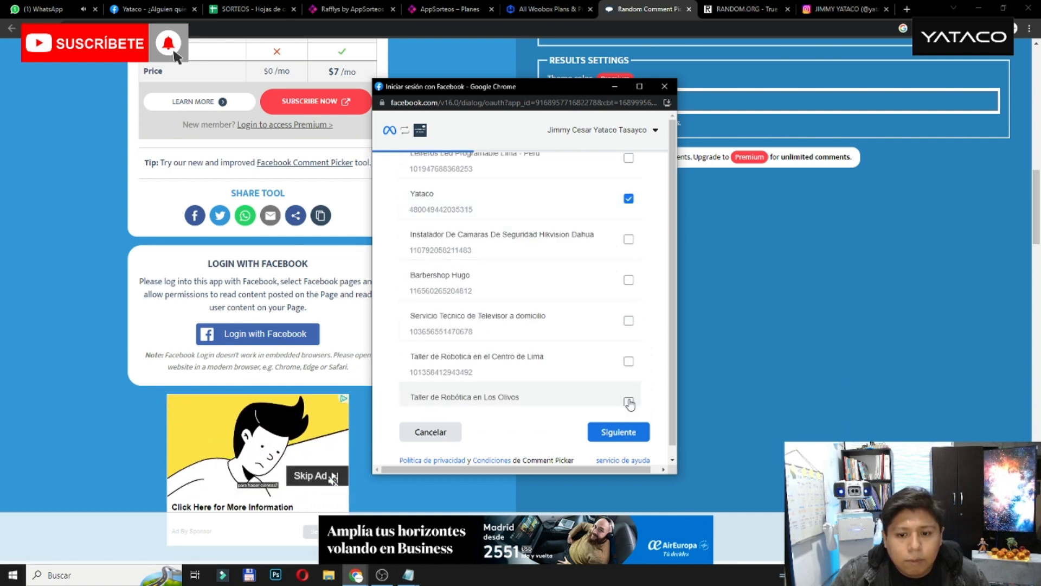
Grant Comment Picker all the requested permissions for the selected page and finish linking it to Facebook.
click(624, 433)
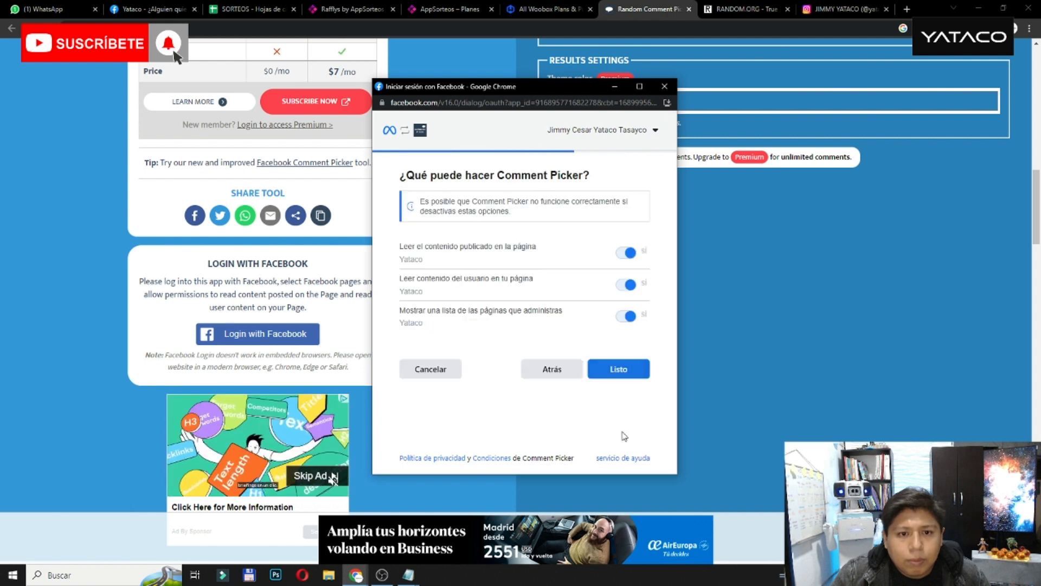
click(613, 369)
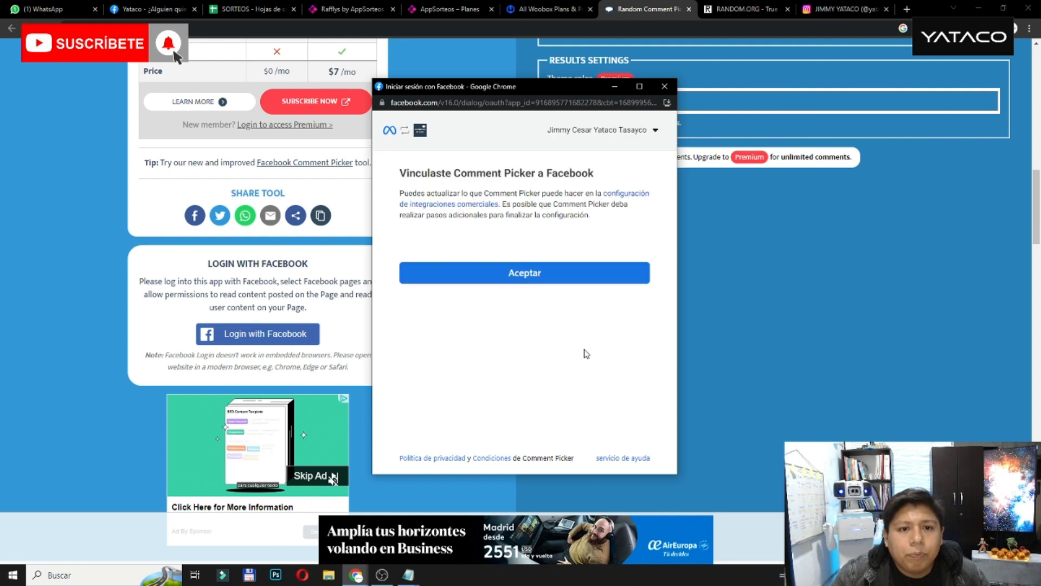
click(569, 277)
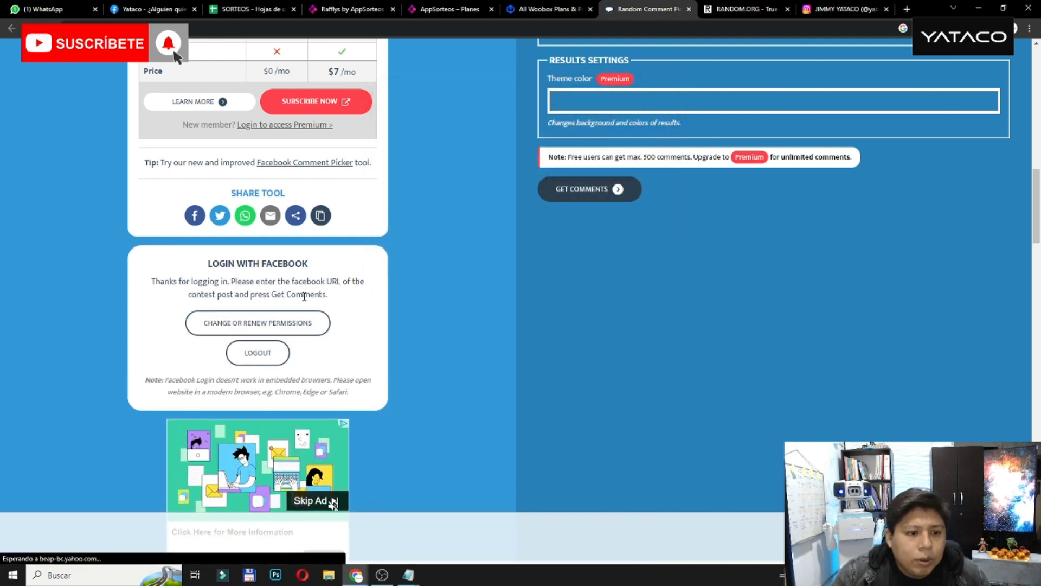
scroll(679, 318, up, 2)
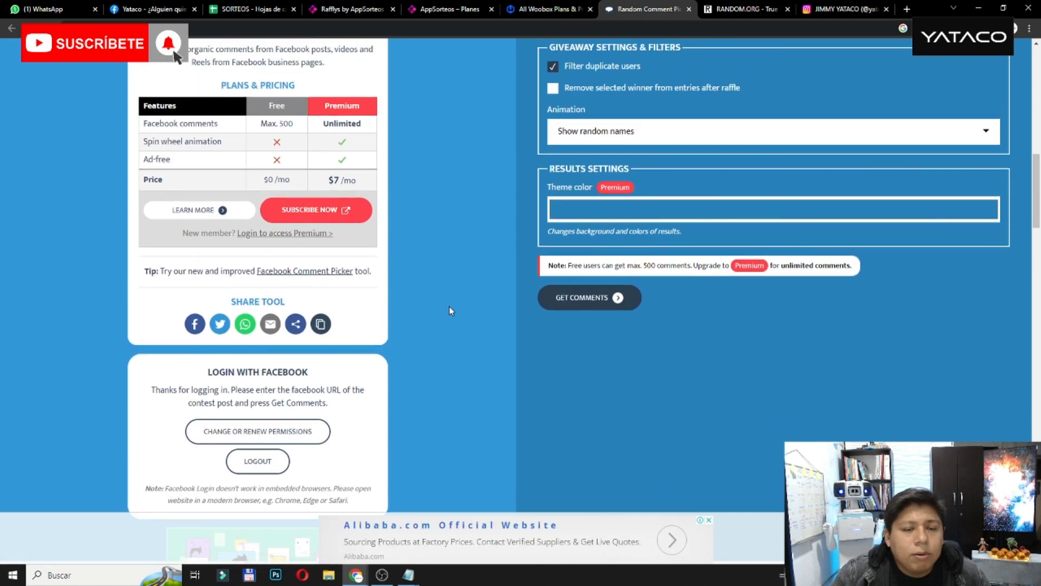
Copy the link of the "Próximo sorteo" Facebook post and paste it as Comment Picker's Facebook post link.
click(147, 9)
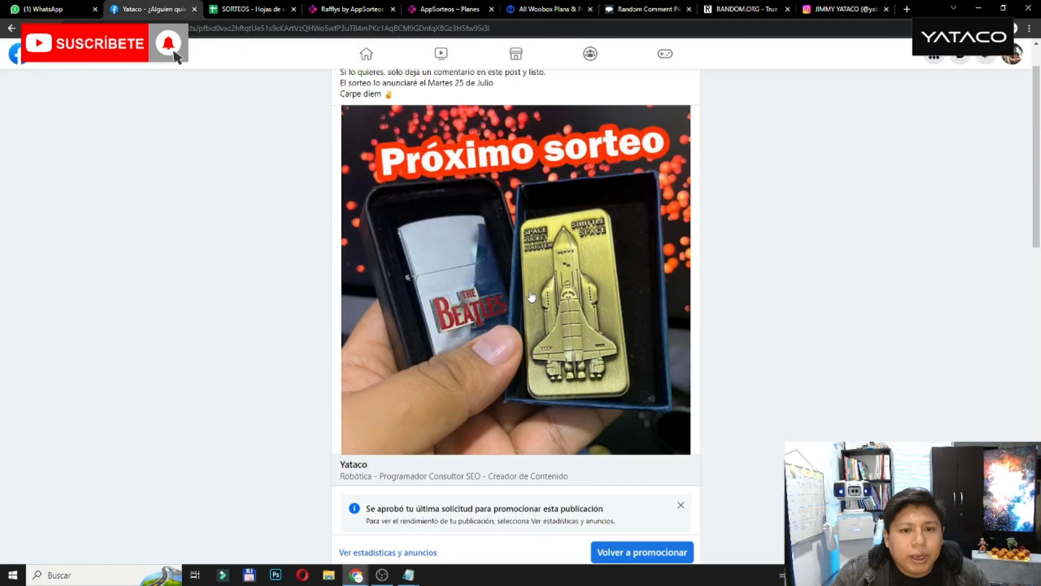
scroll(434, 244, up, 1)
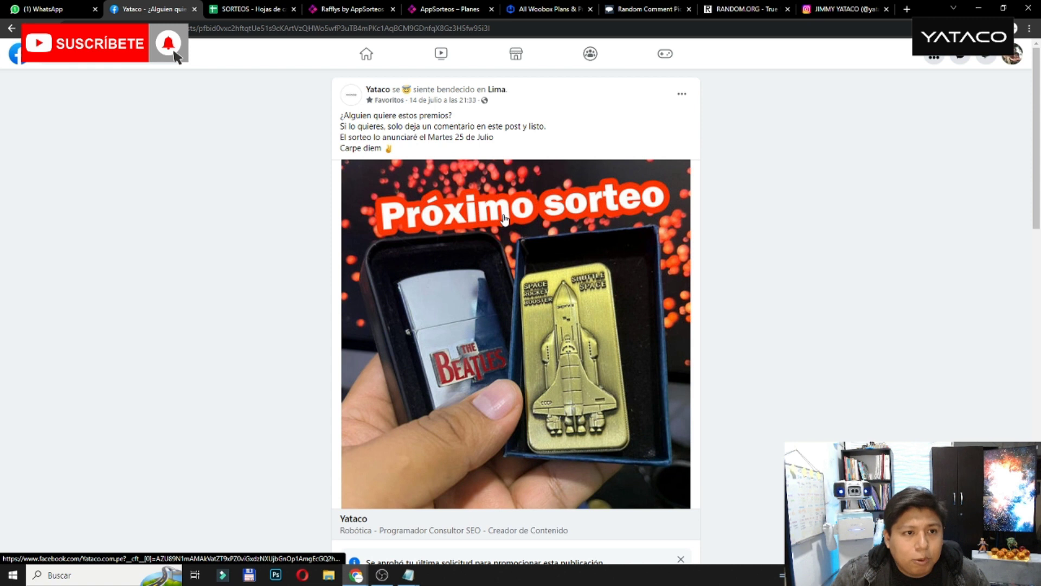
mouse_move(443, 103)
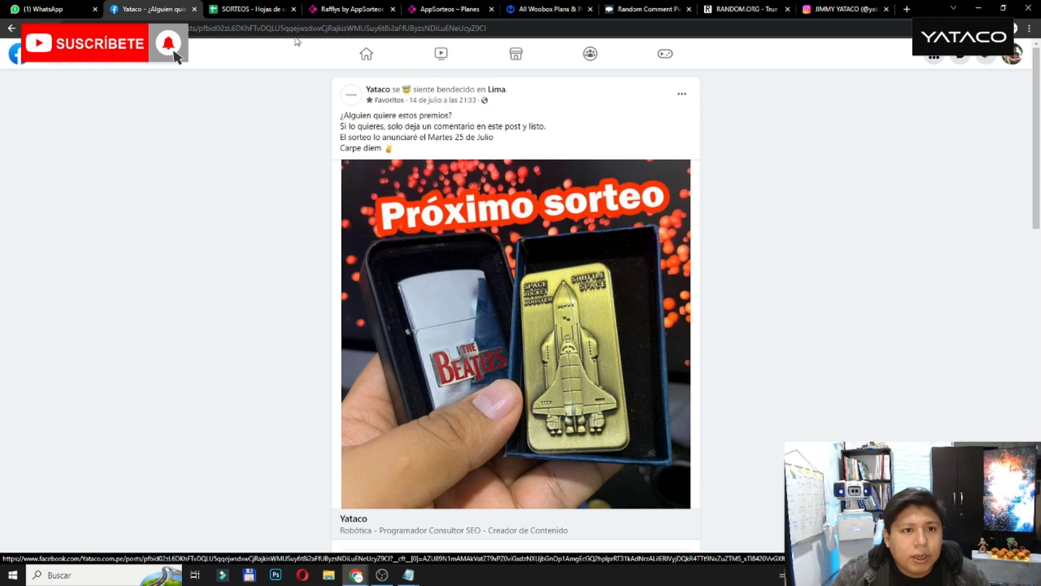
key(ctrl+l)
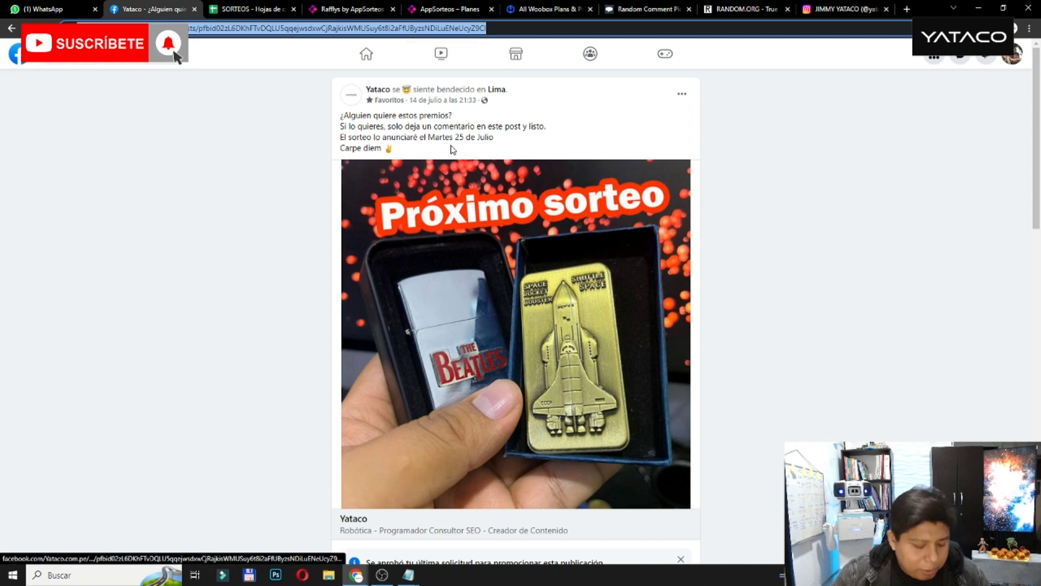
click(624, 9)
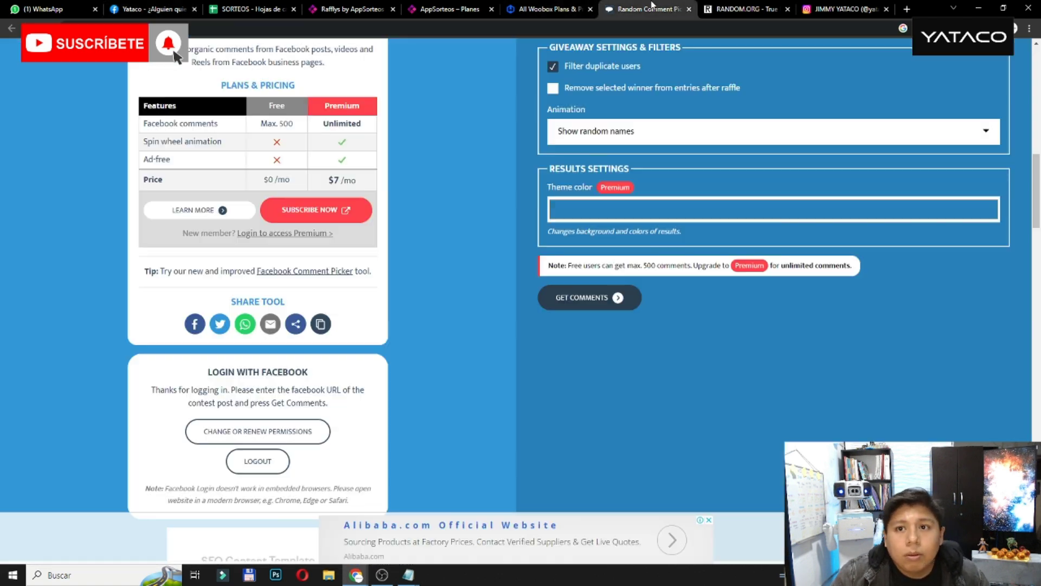
scroll(586, 244, up, 5)
click(612, 267)
key(ctrl+v)
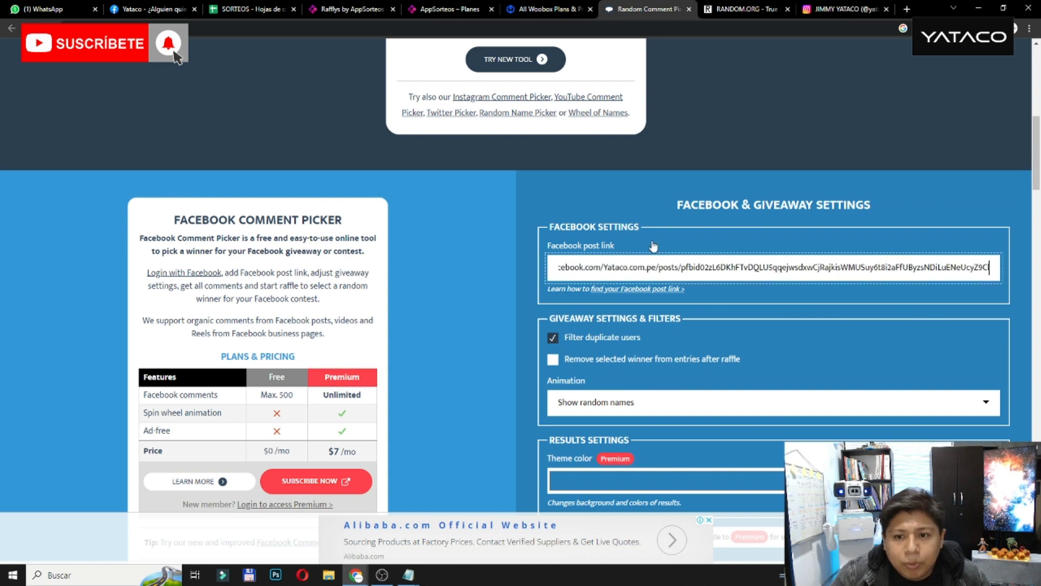
Examine Comment Picker's giveaway settings, trying the duplicate user filter and viewing the animation choices and theme color setting.
scroll(636, 324, down, 1)
scroll(634, 323, down, 1)
click(562, 228)
click(563, 228)
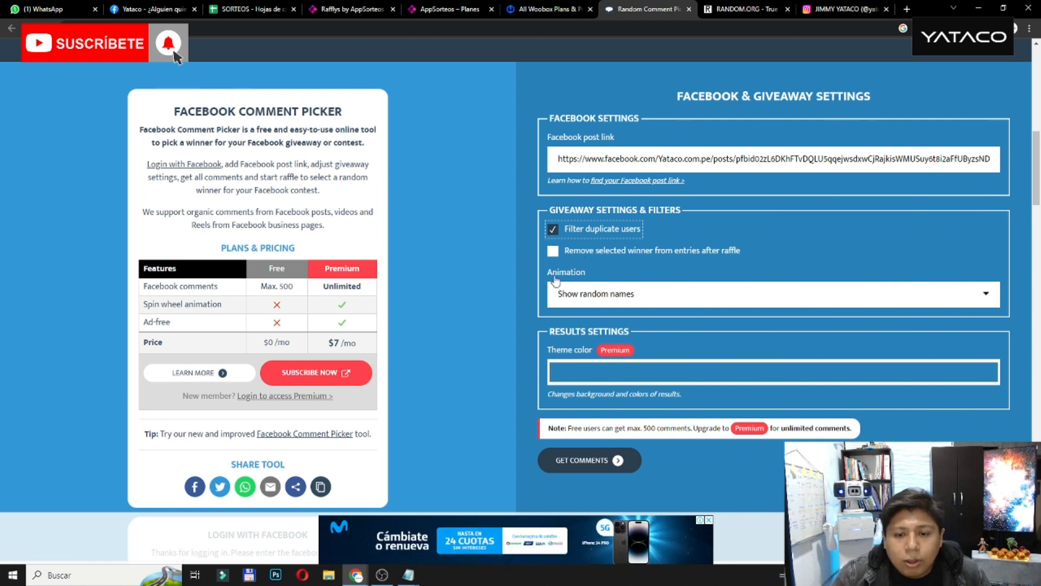
scroll(519, 292, down, 1)
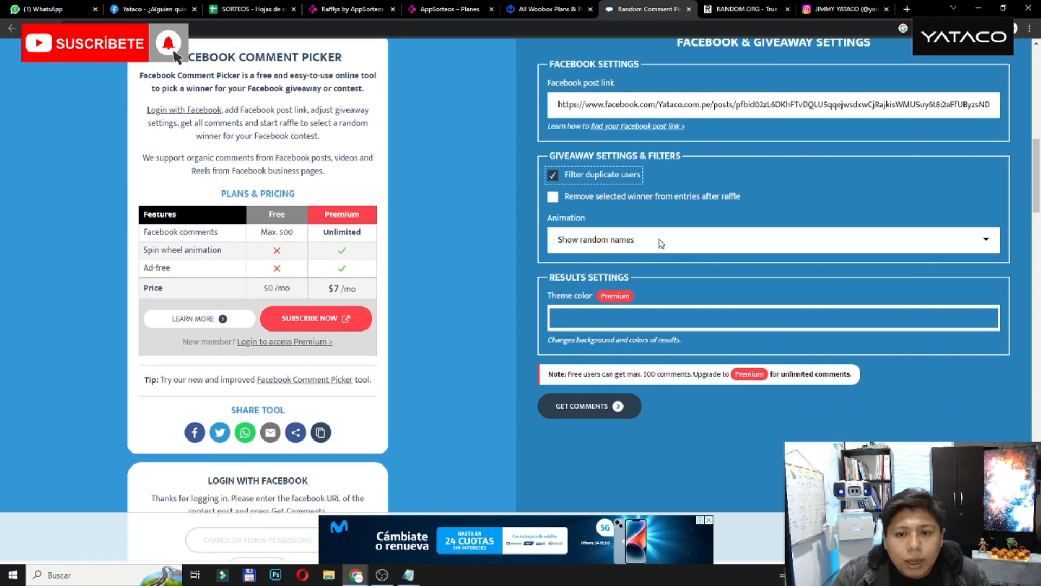
click(623, 243)
click(624, 242)
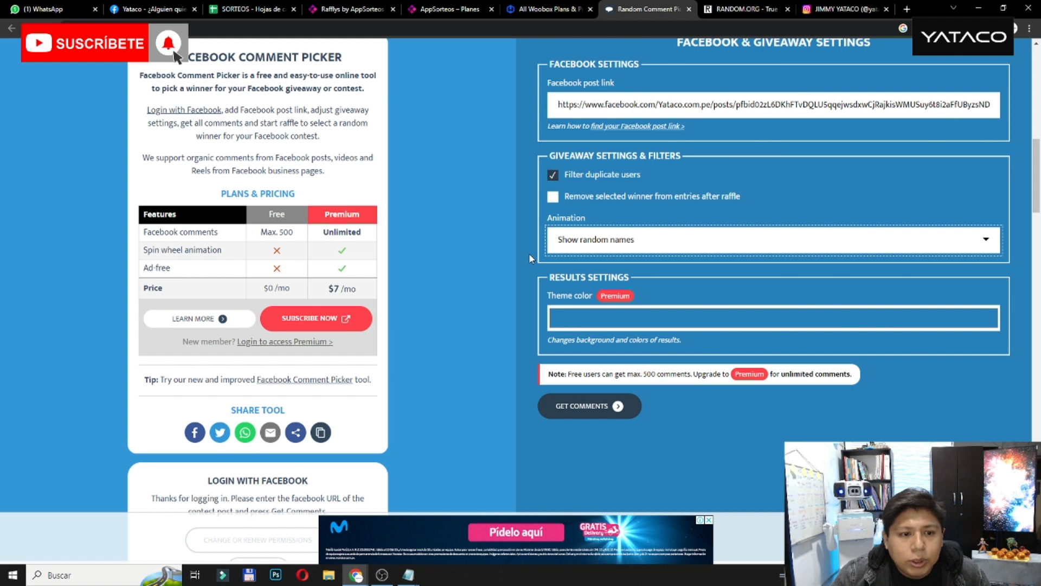
scroll(528, 252, down, 1)
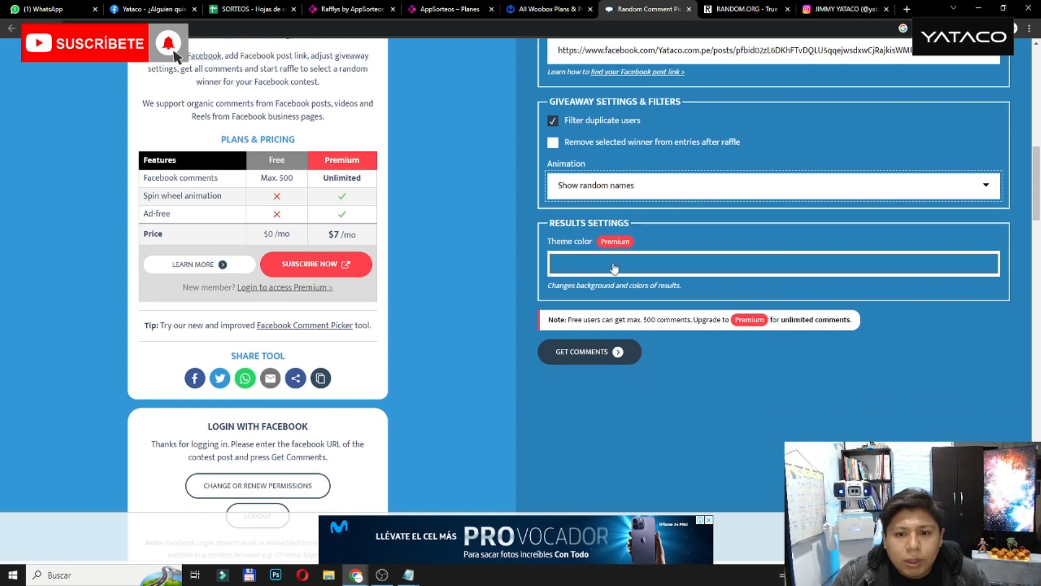
scroll(510, 299, down, 1)
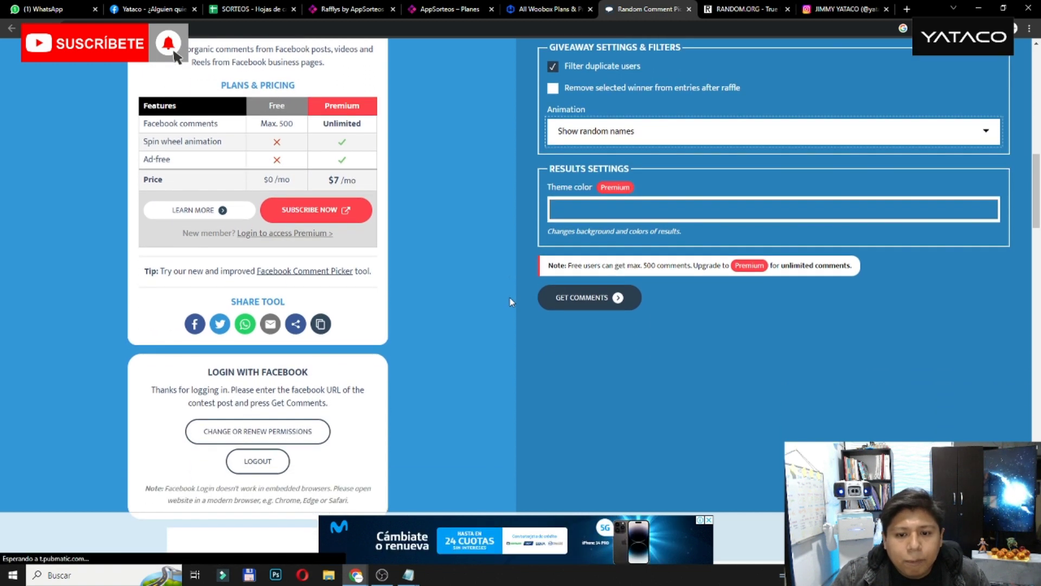
Get the comments of the linked Facebook post and highlight the number of unique commenters.
scroll(509, 302, up, 1)
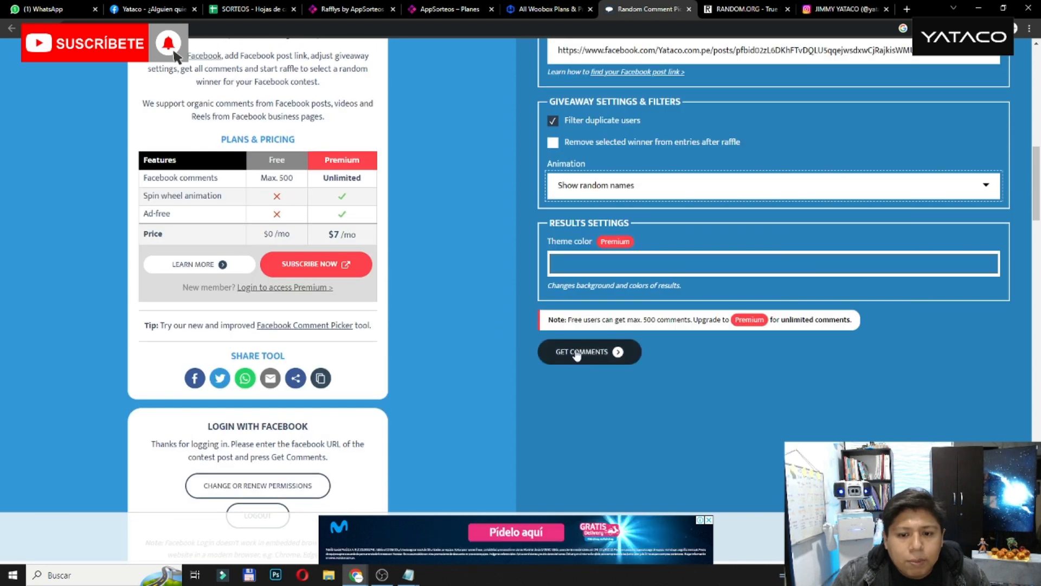
click(591, 357)
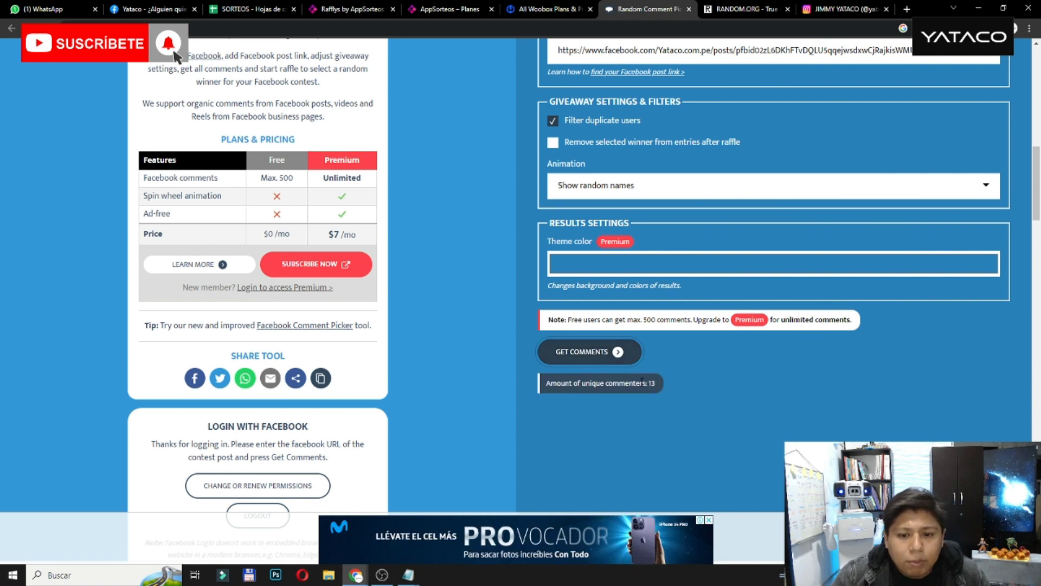
double_click(651, 383)
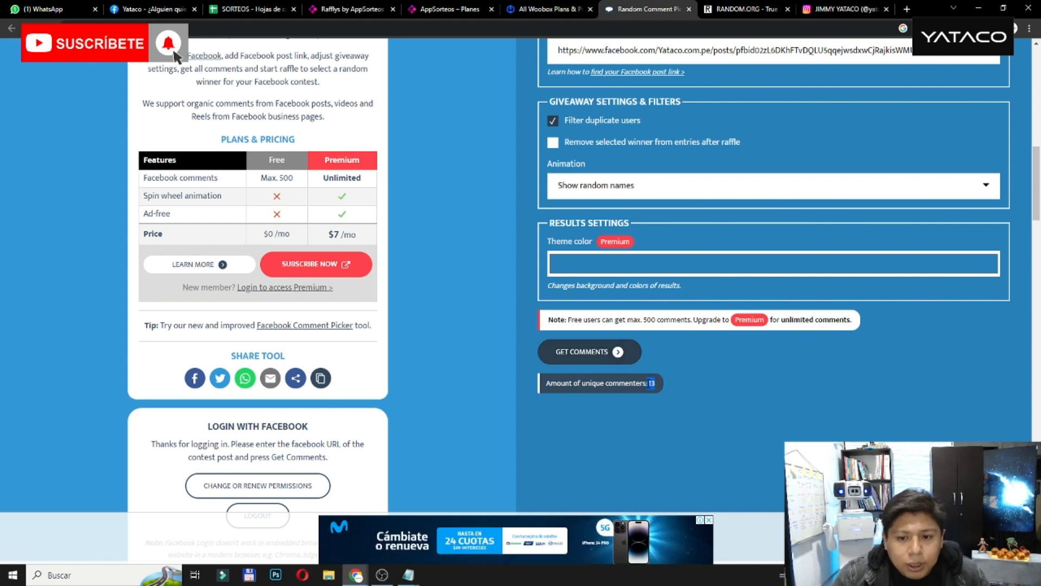
Compare the Facebook post's comments, highlighting the author's own comment and reply, with Comment Picker's amount of unique commenters.
click(169, 9)
scroll(227, 229, down, 5)
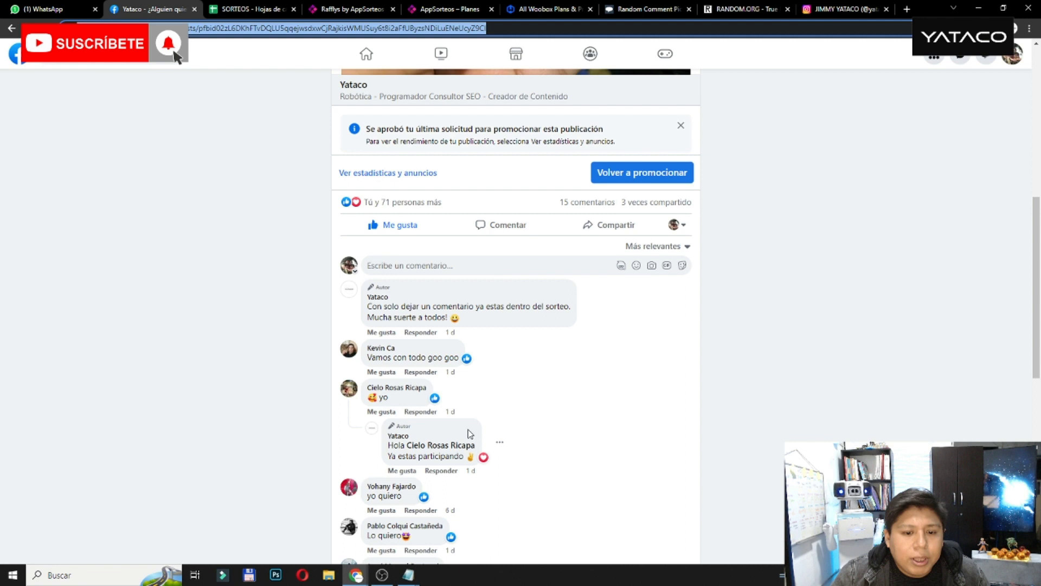
scroll(469, 434, down, 3)
scroll(483, 374, up, 2)
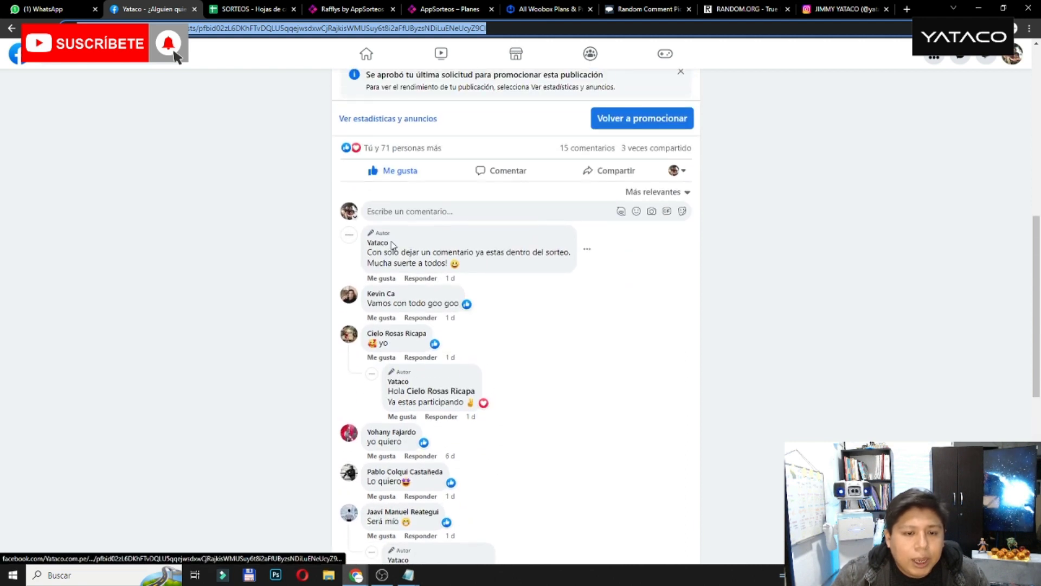
drag(367, 252, 412, 253)
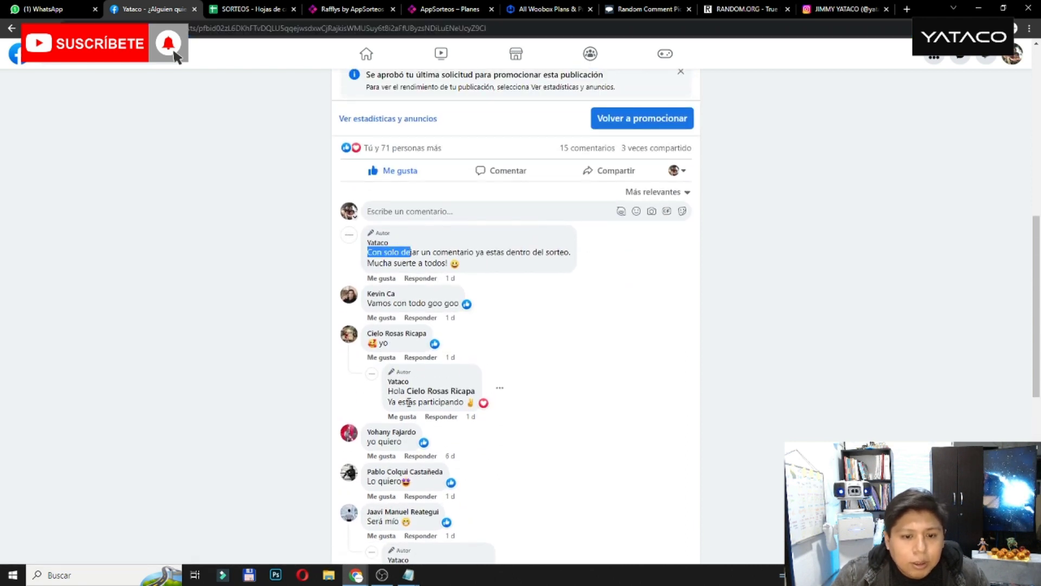
drag(409, 402, 422, 402)
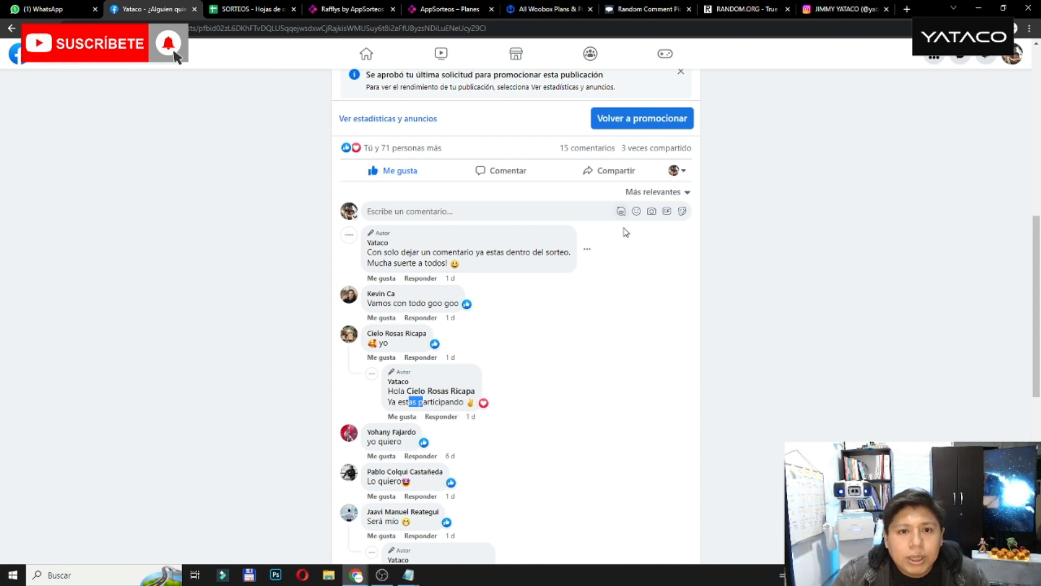
click(646, 10)
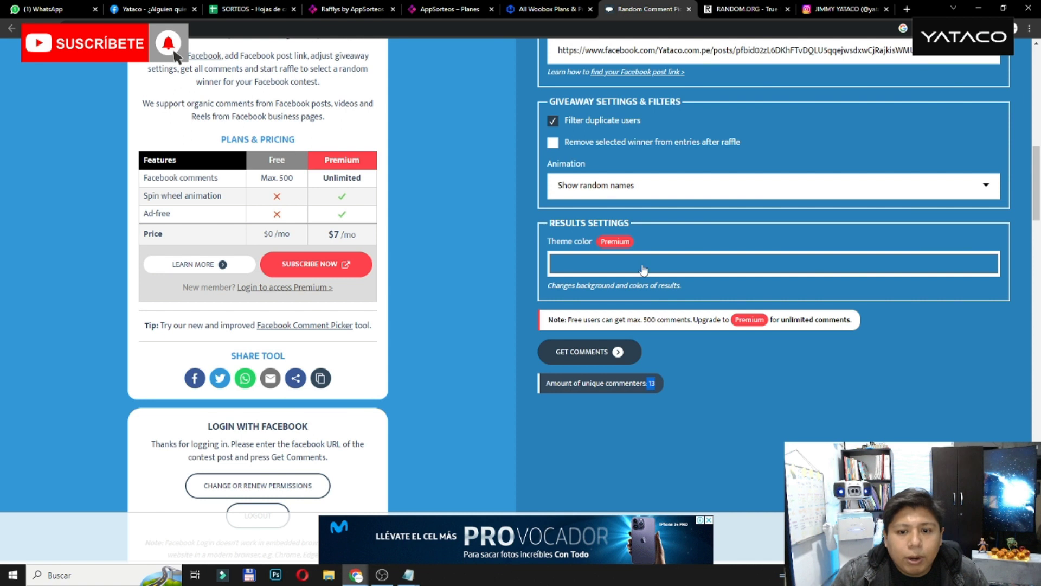
triple_click(652, 383)
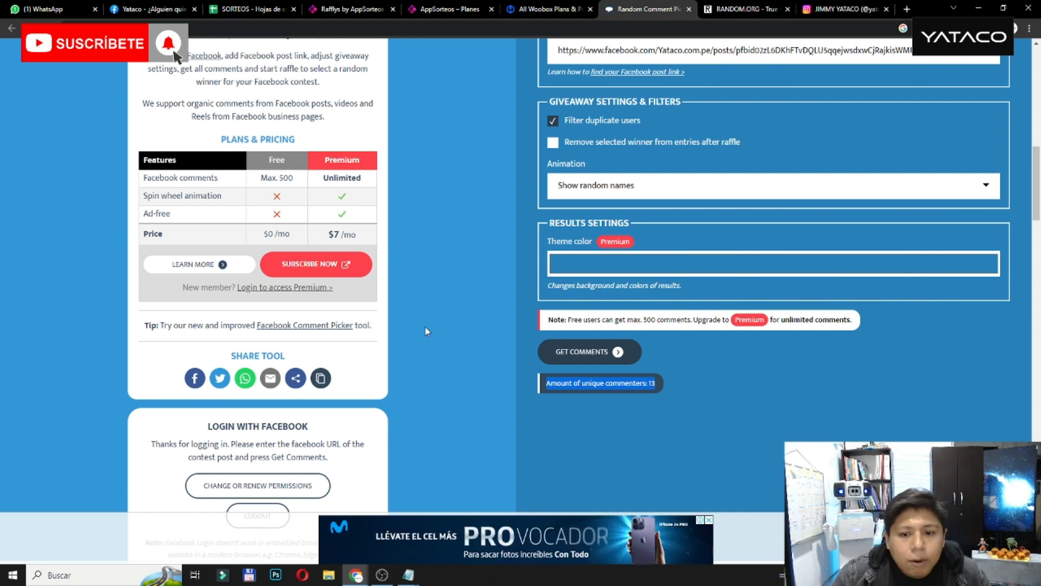
Look over the Comment Picker page, from the new tool announcement down to the raffle section.
scroll(439, 342, up, 3)
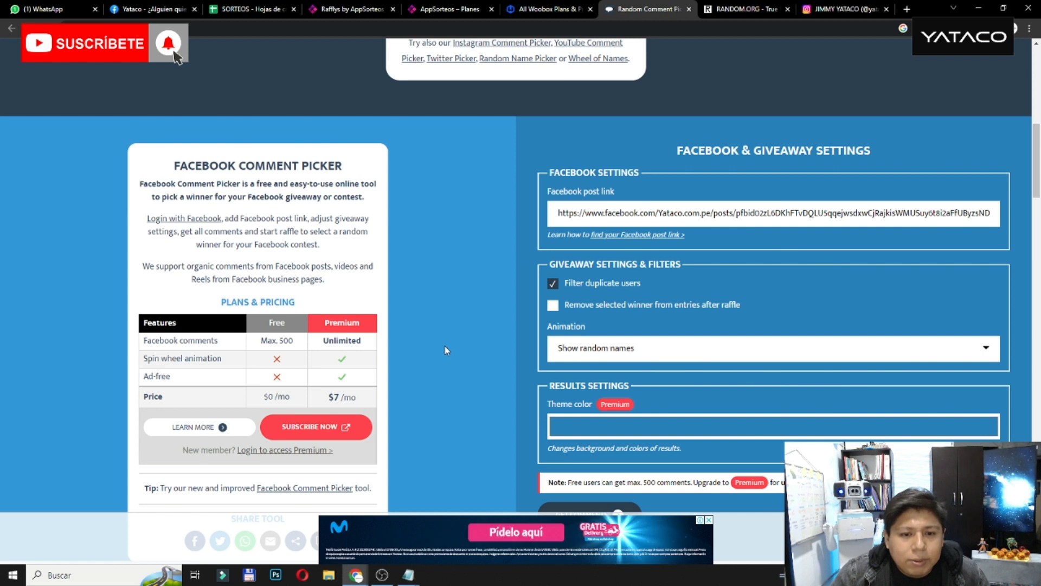
scroll(446, 350, up, 4)
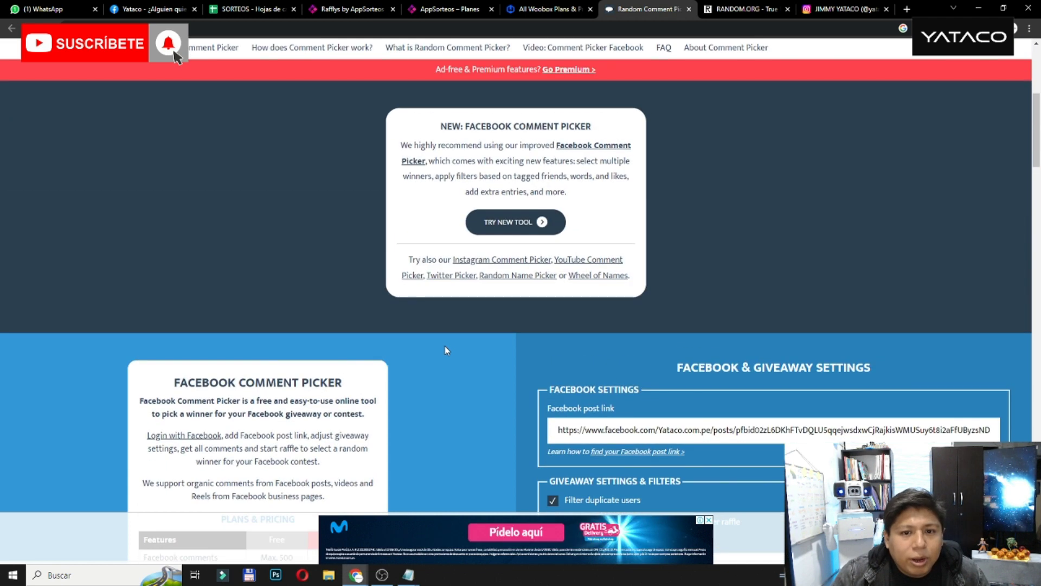
scroll(446, 350, down, 7)
scroll(446, 349, down, 9)
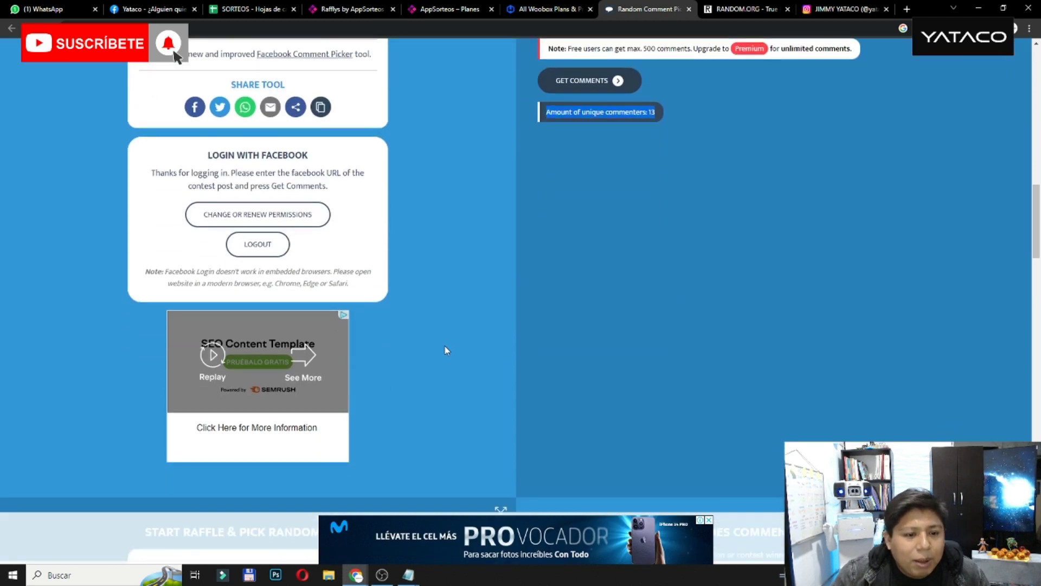
scroll(444, 351, down, 3)
scroll(449, 337, up, 12)
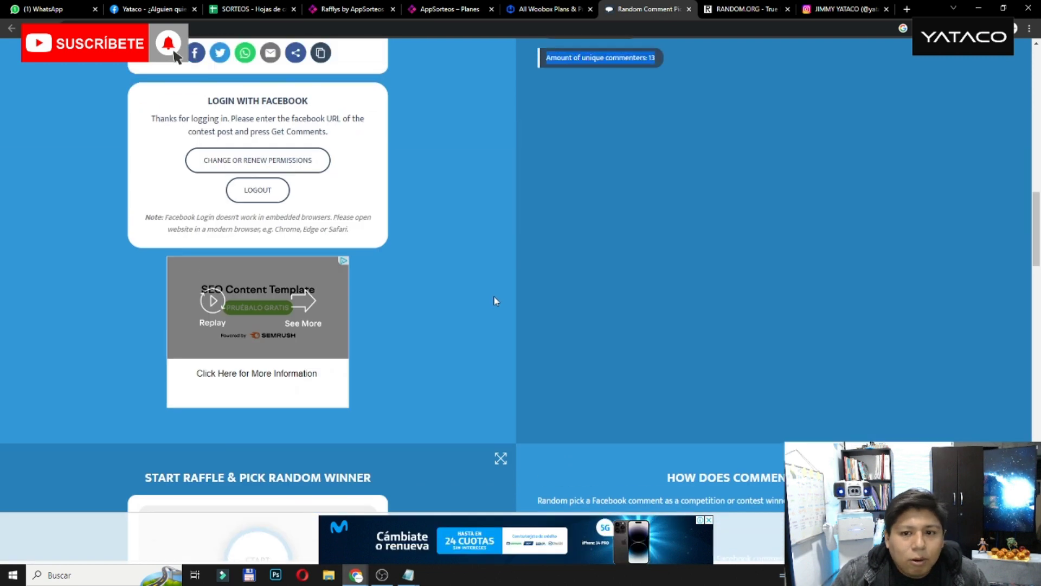
Review the Facebook post link and the giveaway settings, and highlight the number of unique commenters.
scroll(491, 282, up, 3)
click(631, 214)
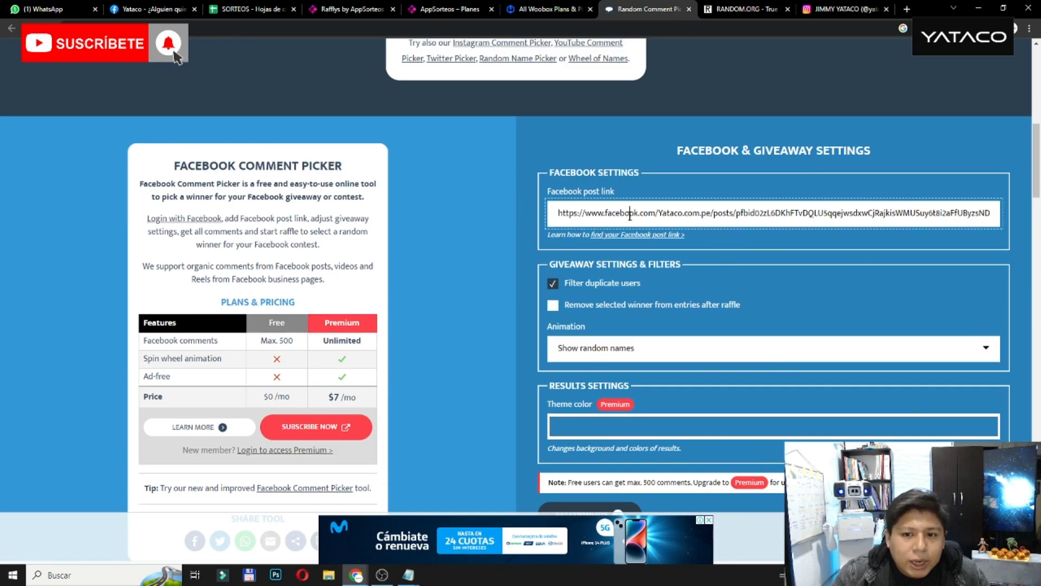
key(ctrl+a)
click(477, 238)
scroll(496, 296, down, 1)
scroll(496, 295, up, 1)
scroll(495, 295, down, 3)
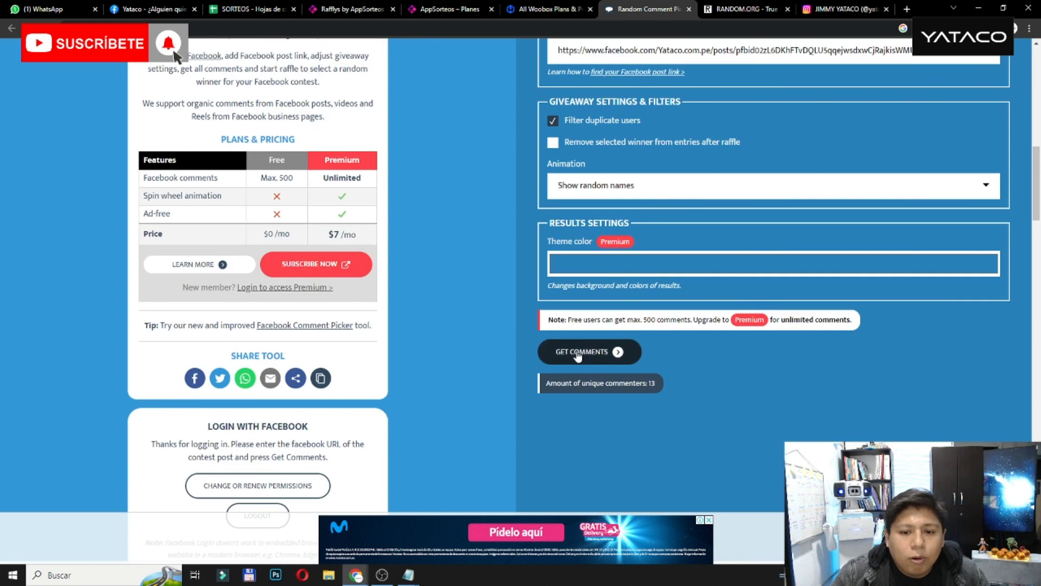
double_click(651, 383)
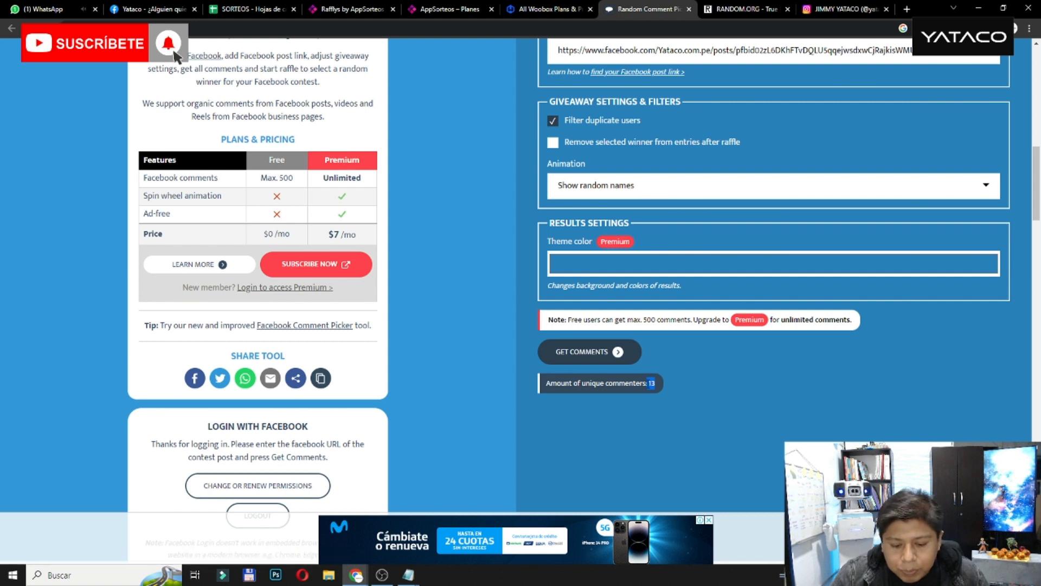
Start the raffle to pick a random winner and view the winner, giveaway details and sharing options.
scroll(535, 399, down, 8)
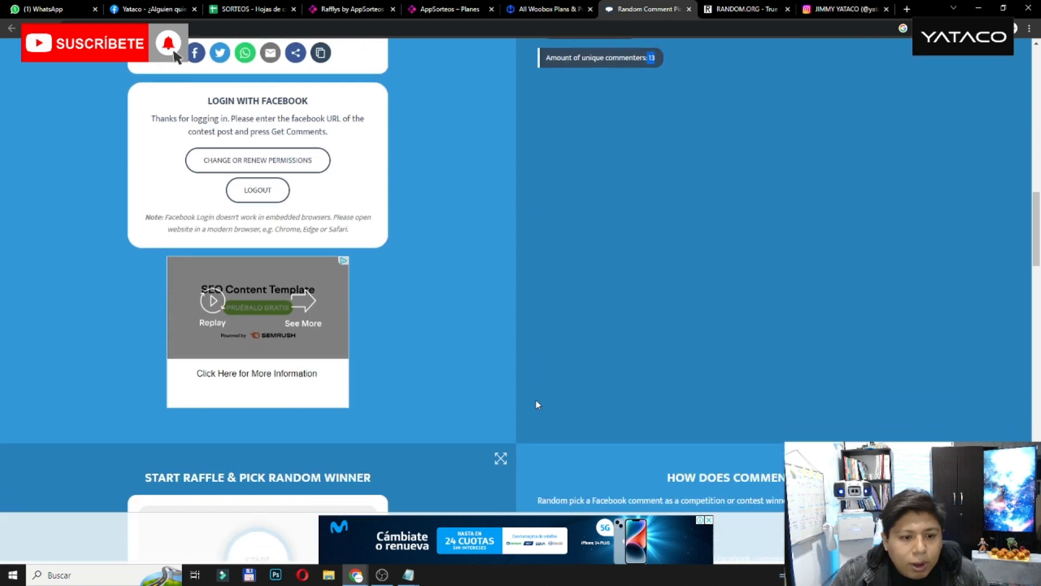
scroll(535, 400, down, 4)
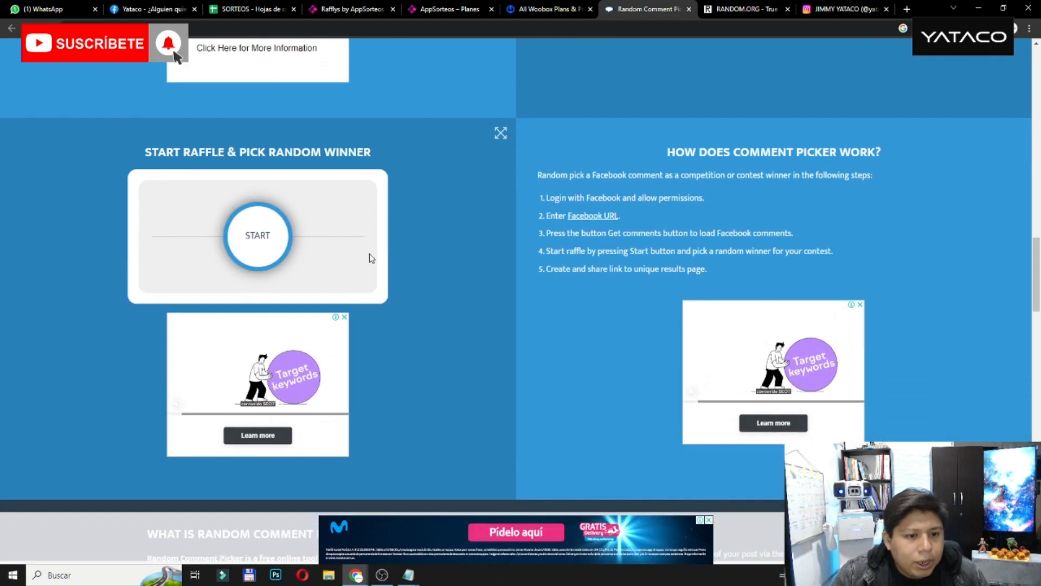
click(261, 232)
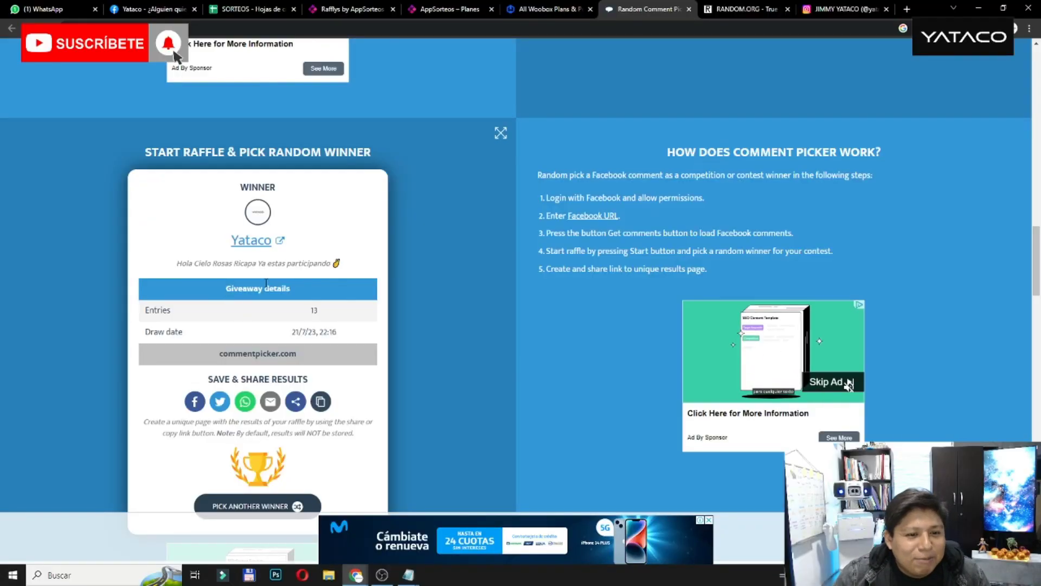
scroll(214, 334, down, 1)
scroll(190, 323, up, 1)
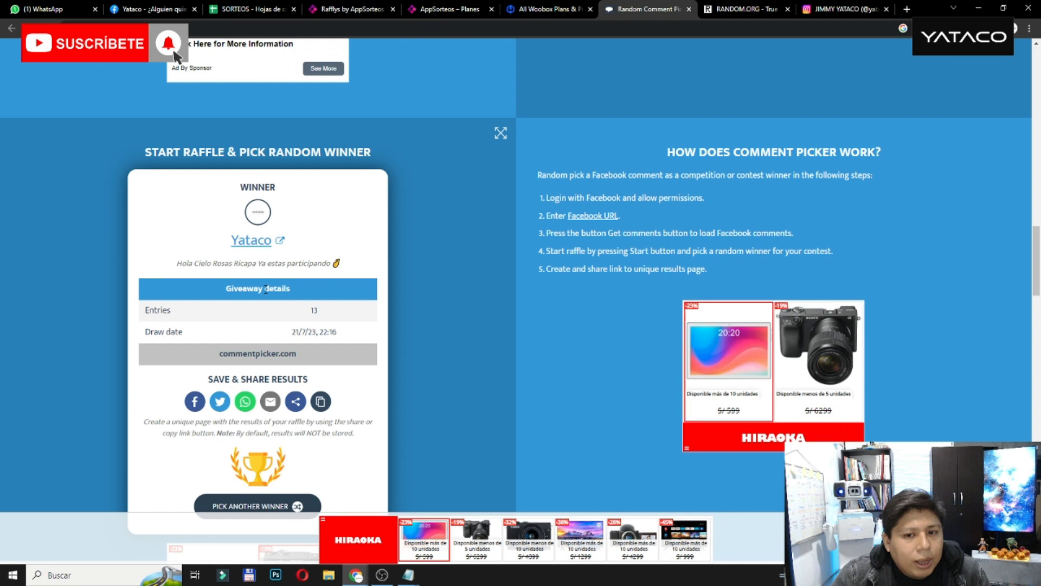
scroll(228, 356, down, 1)
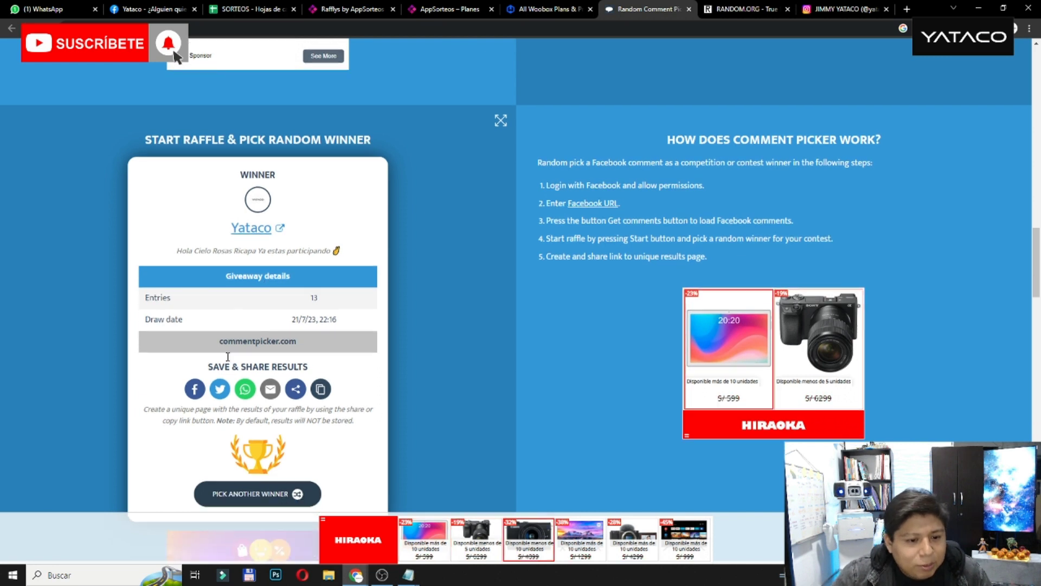
scroll(228, 357, down, 3)
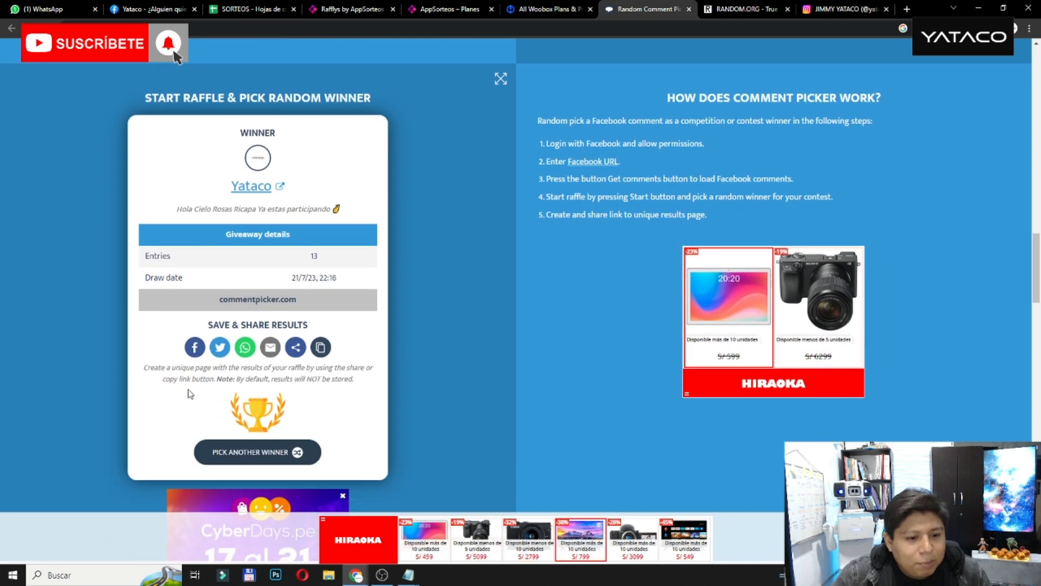
Pick another winner by running the raffle again, and view the list of previous winners.
click(258, 459)
scroll(352, 270, up, 1)
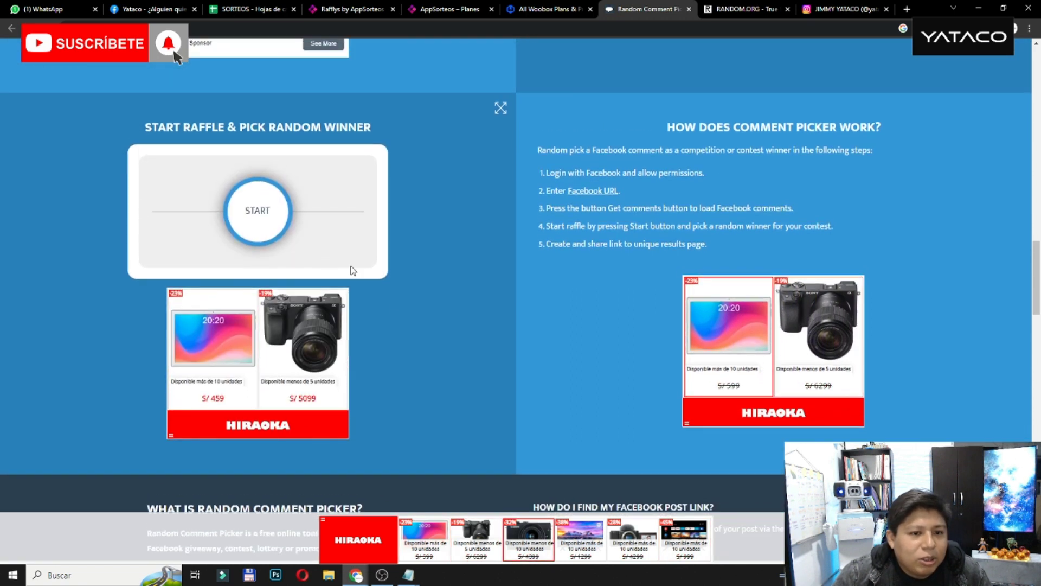
click(267, 220)
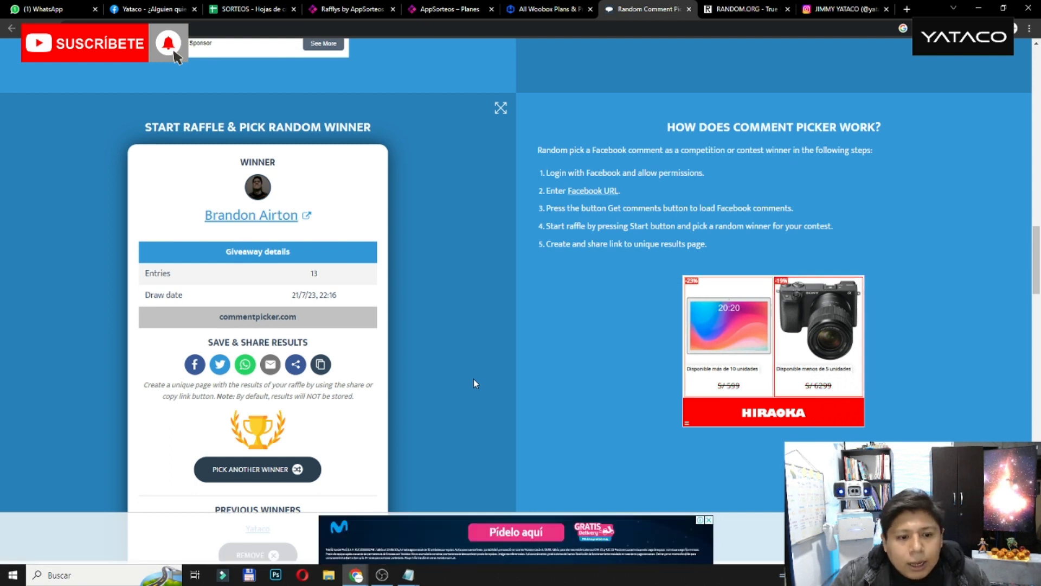
scroll(474, 378, down, 2)
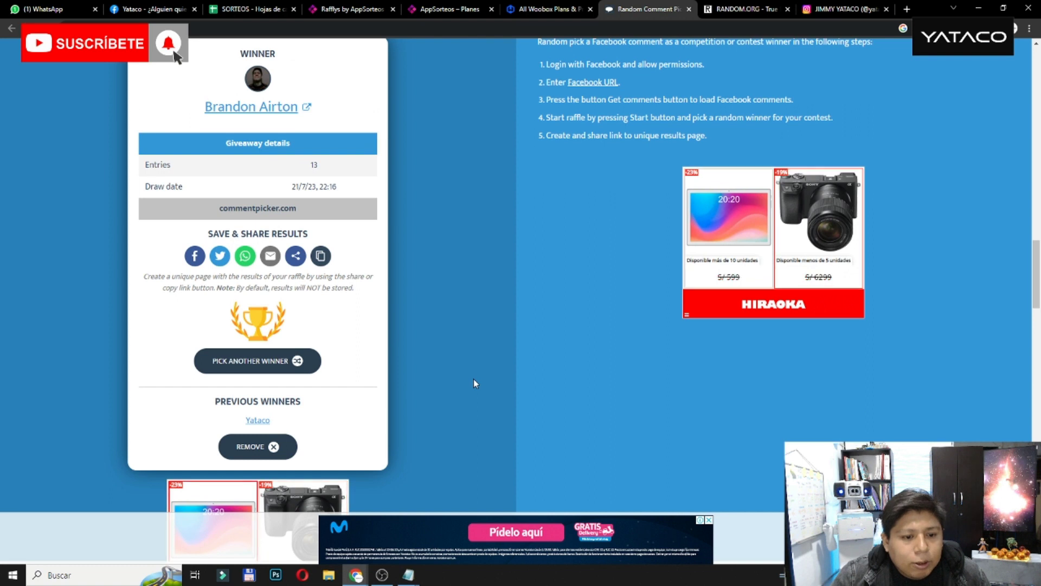
Examine the Comment Picker page again, from the raffle results up to the tool announcement and back to the comment retrieval area.
scroll(461, 369, up, 4)
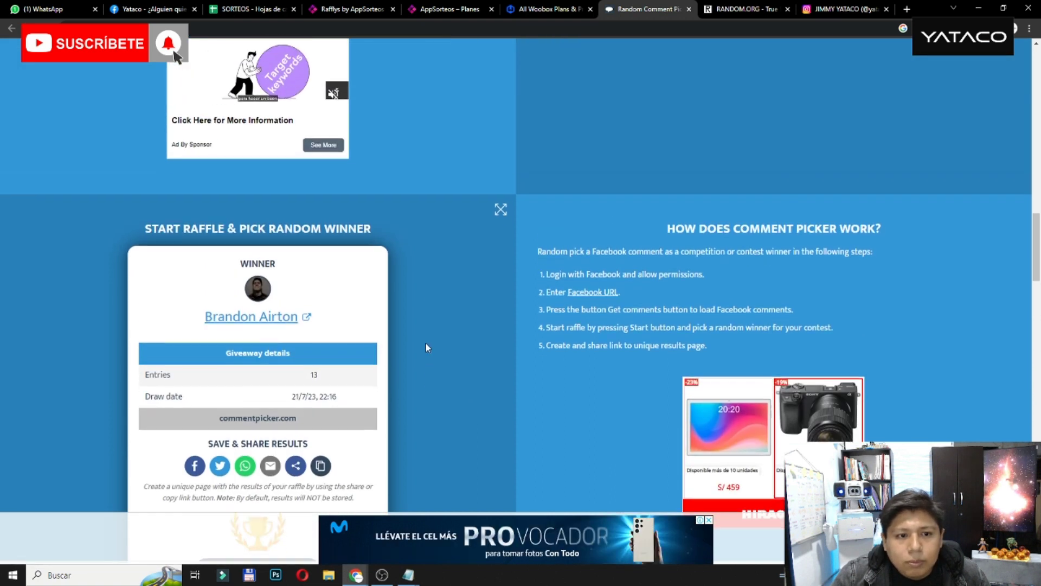
scroll(427, 347, up, 9)
scroll(427, 347, down, 11)
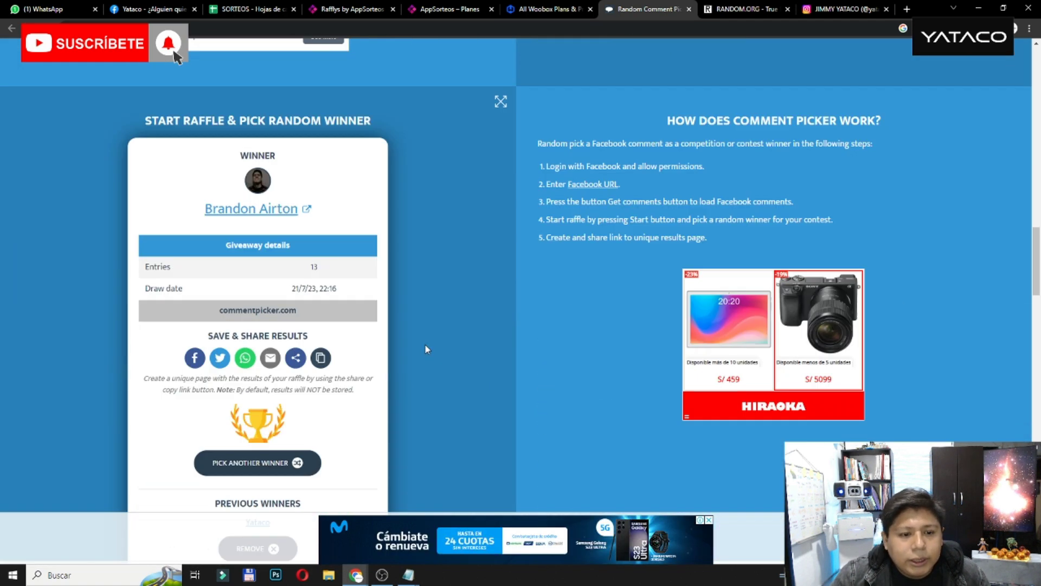
scroll(425, 347, down, 1)
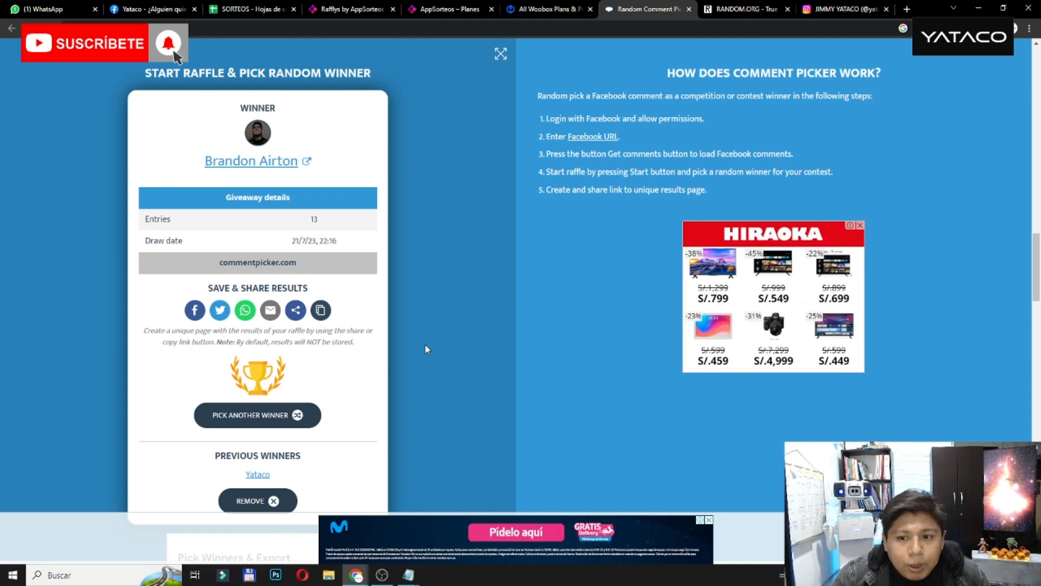
scroll(425, 350, down, 2)
scroll(425, 349, up, 7)
scroll(425, 349, up, 12)
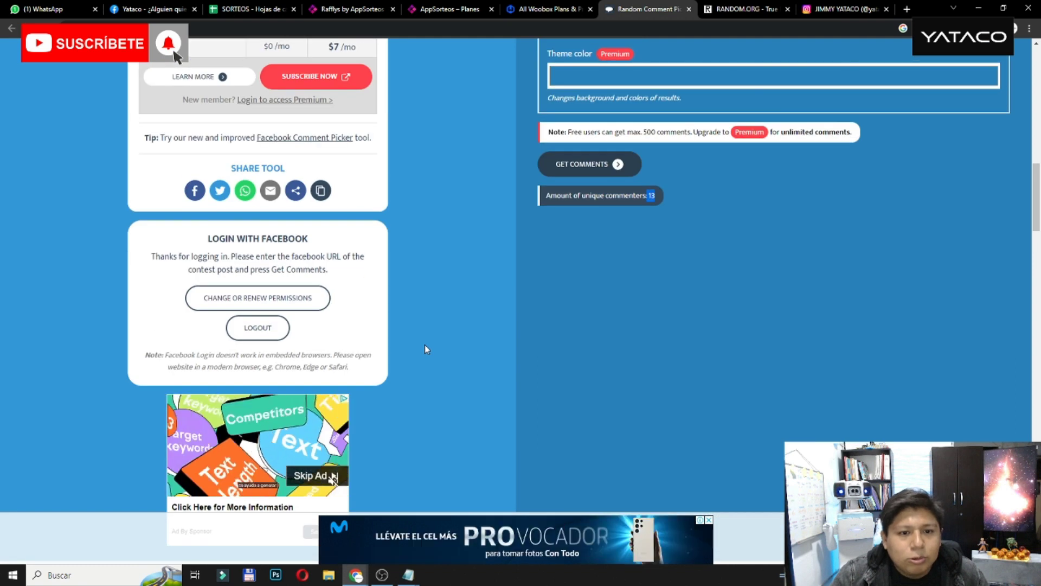
scroll(425, 346, up, 3)
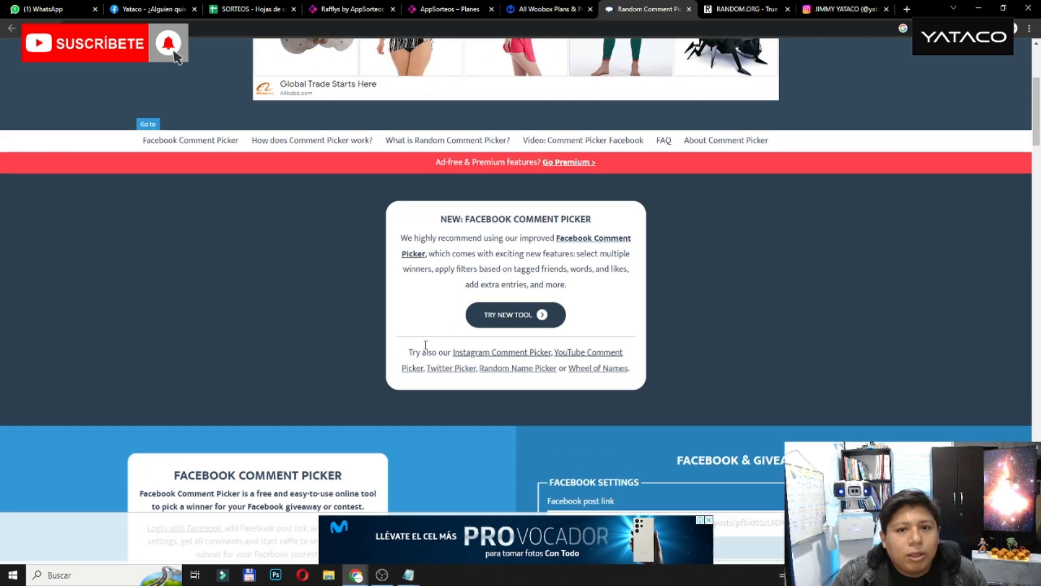
scroll(427, 349, down, 10)
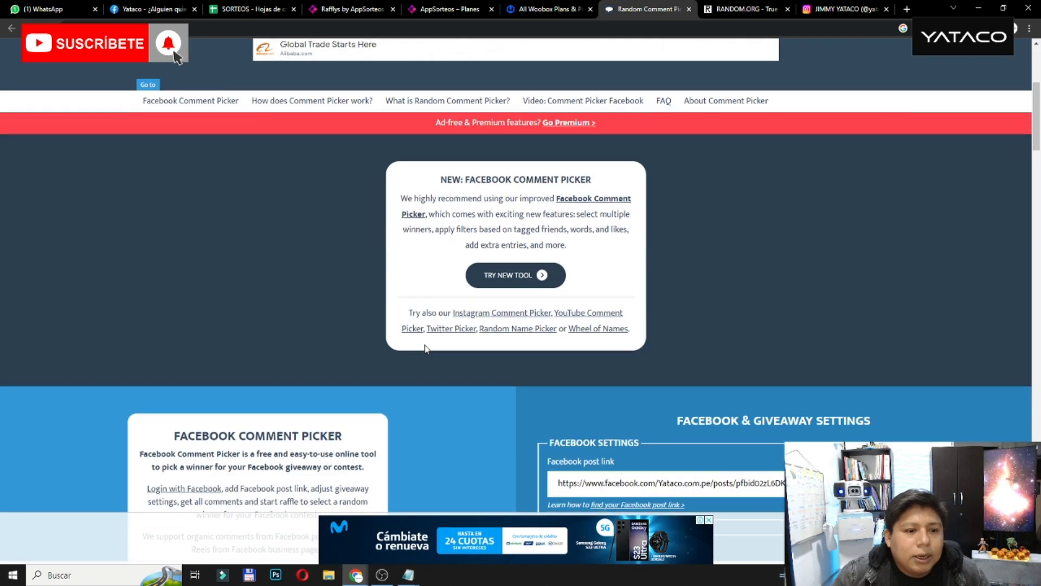
scroll(426, 348, down, 3)
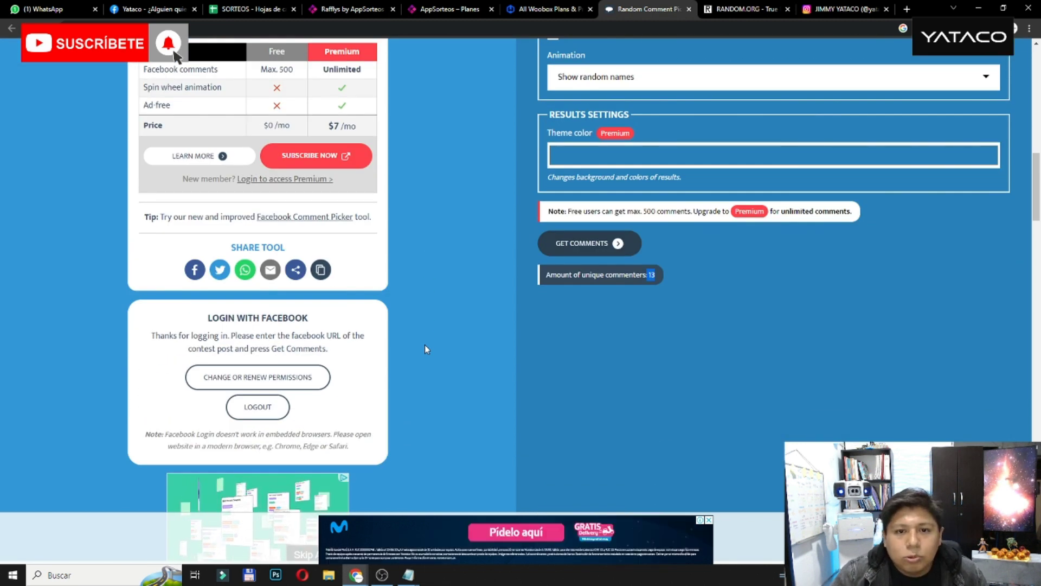
click(492, 197)
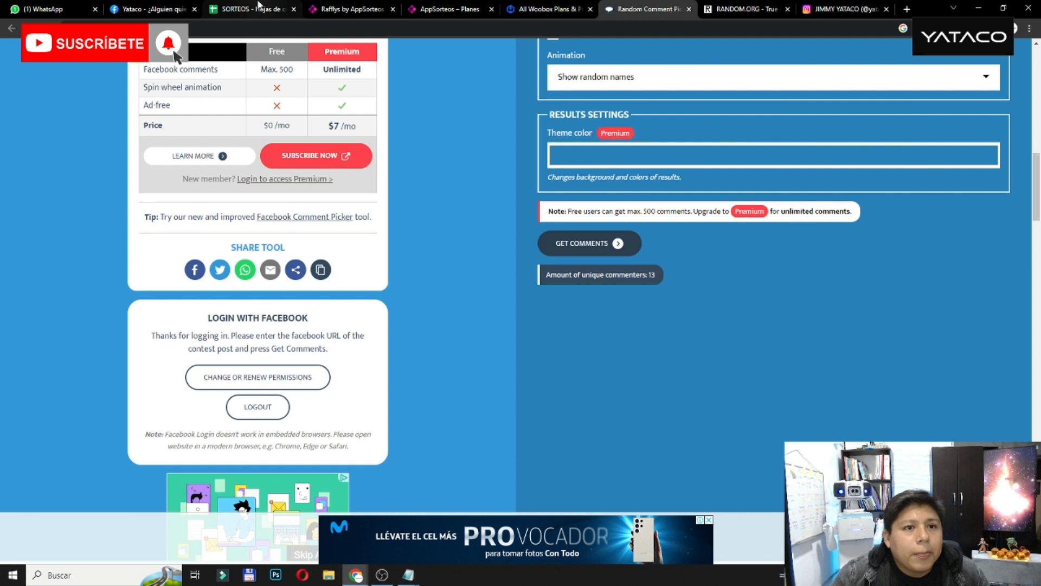
View RANDOM.ORG, switch to the SORTEOS spreadsheet and select participant rows 1 to 26 on the "sorteo billetera 13/07" sheet.
click(762, 7)
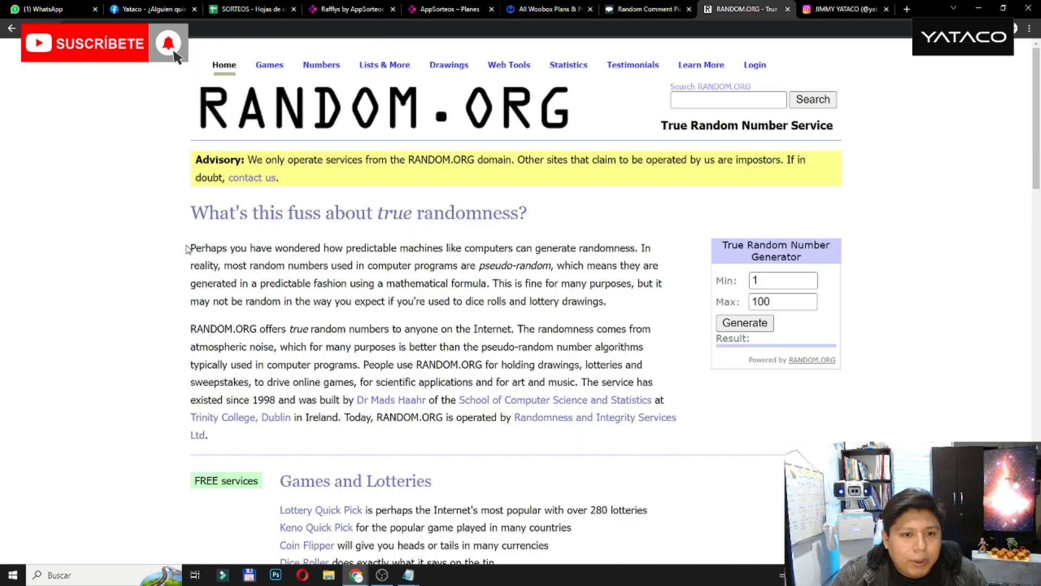
click(245, 6)
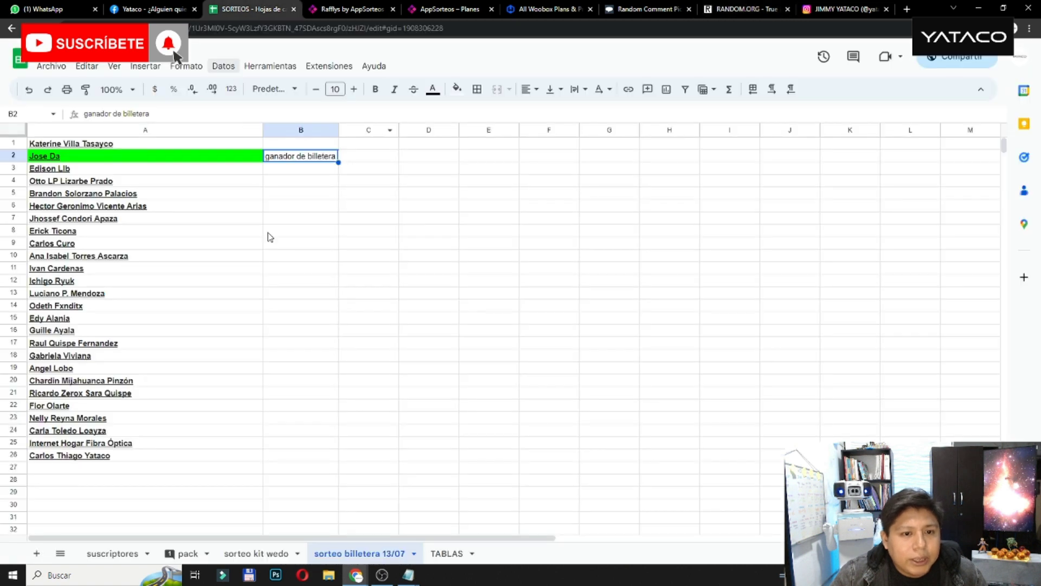
drag(167, 146, 208, 474)
shift+click(234, 293)
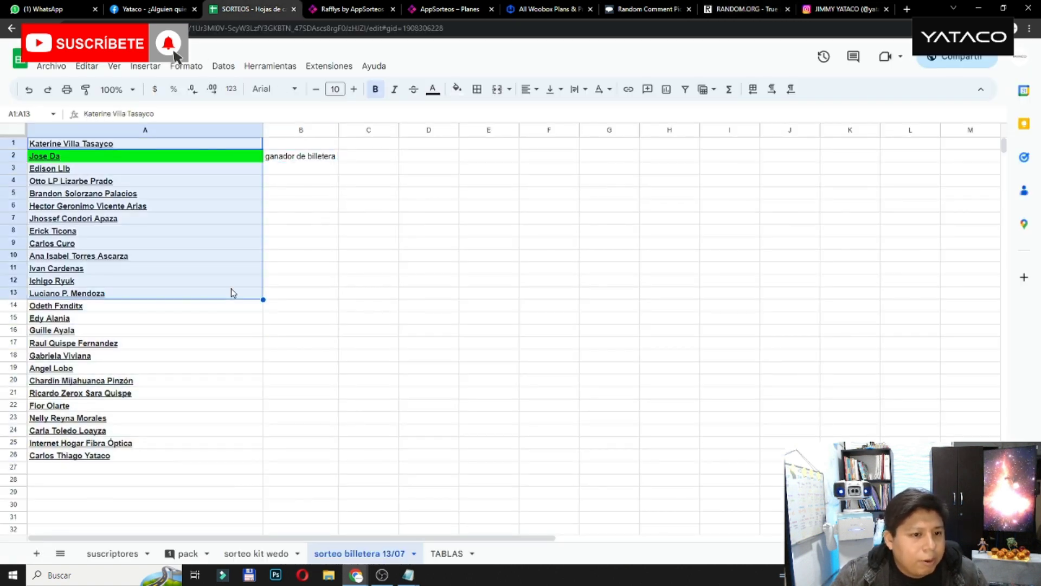
drag(224, 147, 149, 459)
drag(13, 144, 18, 454)
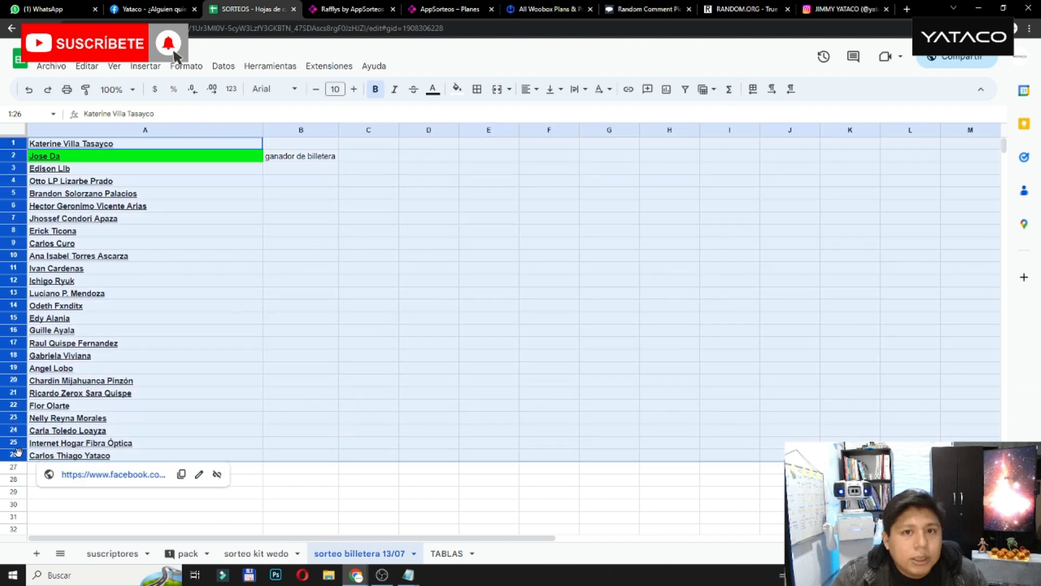
Switch to RANDOM.ORG and generate a random number between 1 and 26.
click(743, 6)
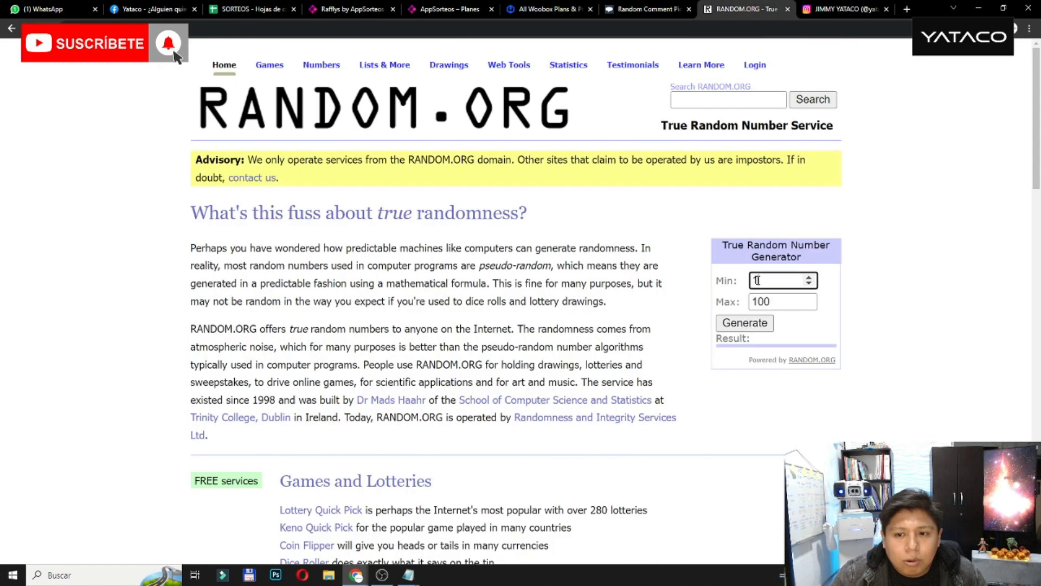
click(778, 299)
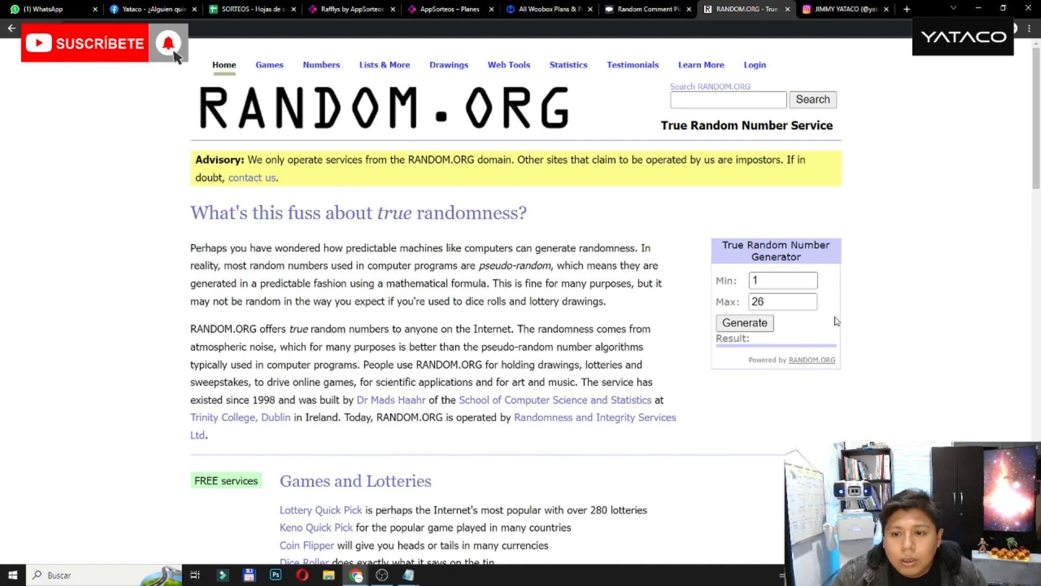
click(741, 324)
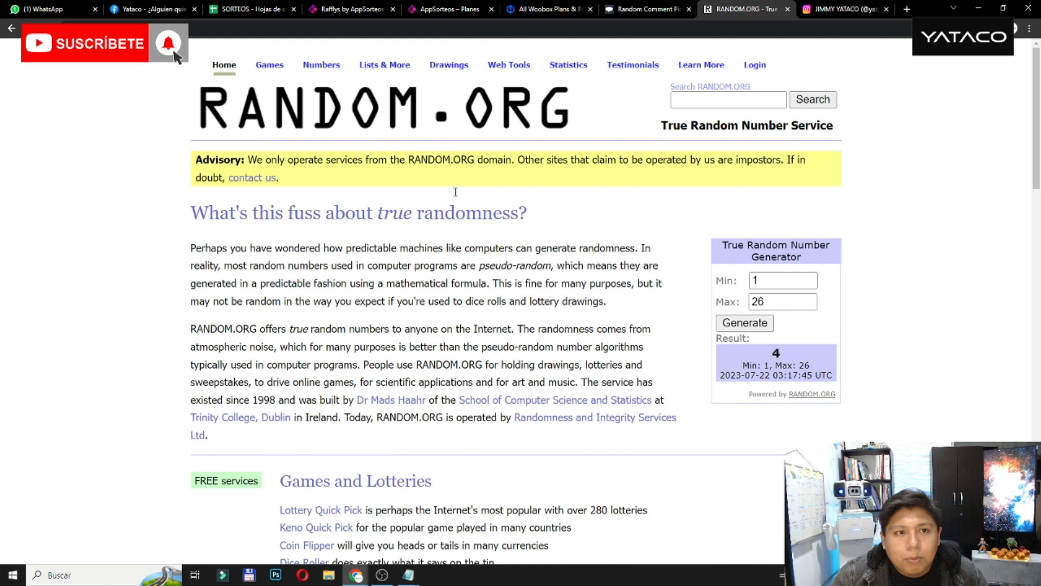
Locate the participant in row 4 of the SORTEOS spreadsheet and return to the RANDOM.ORG number generator.
click(256, 13)
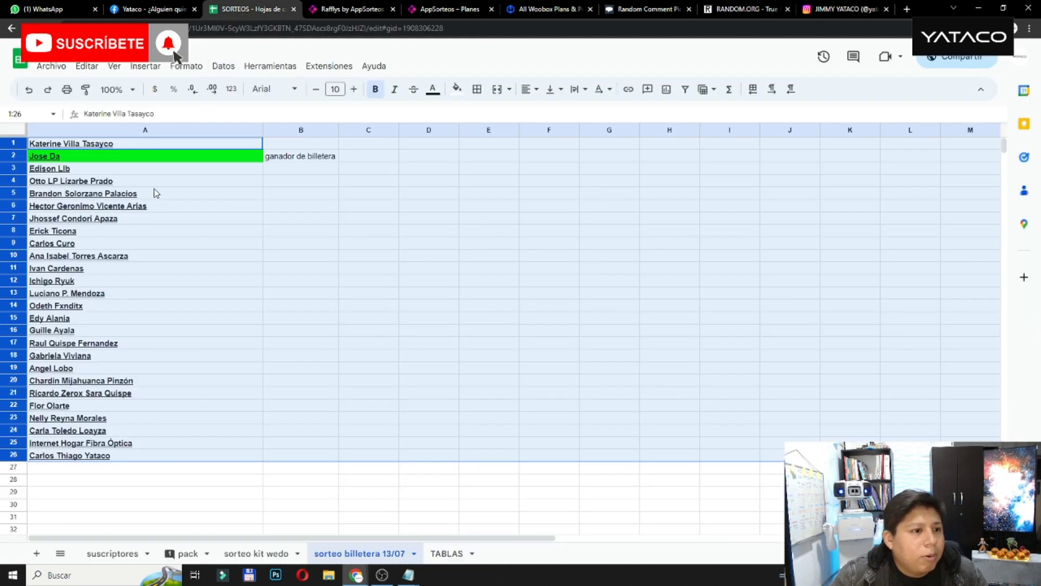
click(86, 179)
click(5, 181)
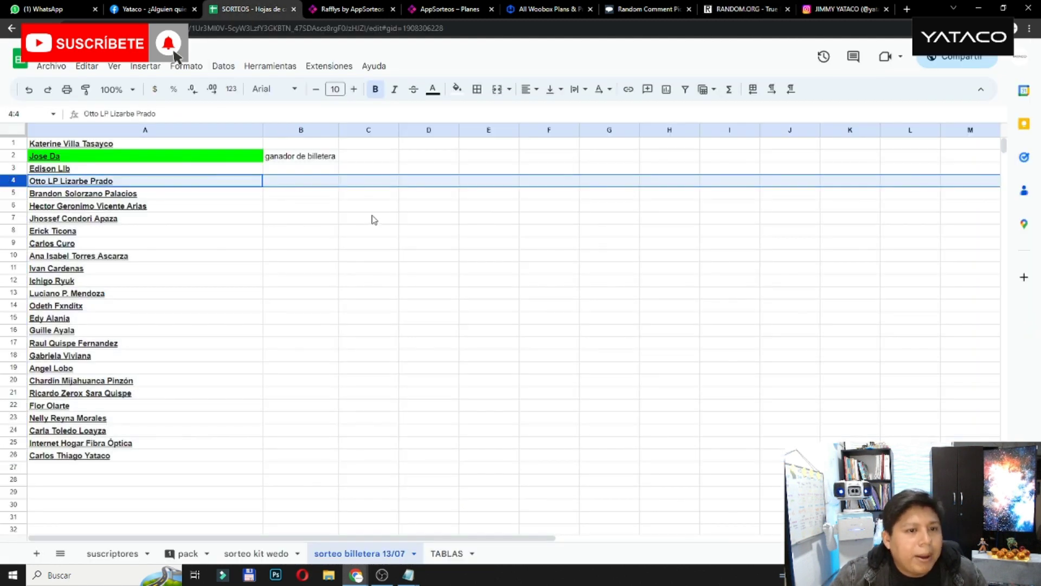
click(358, 186)
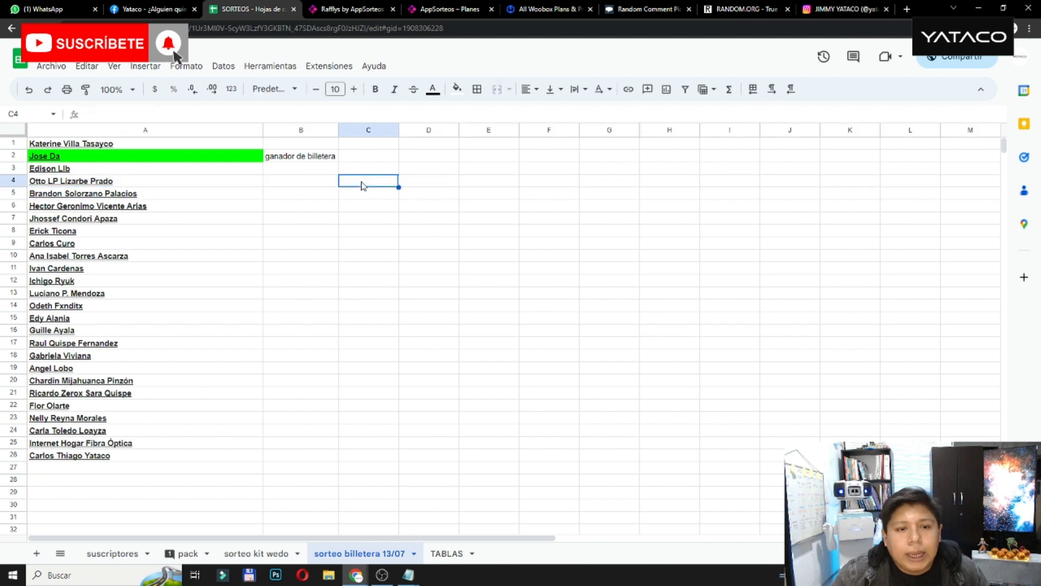
click(729, 9)
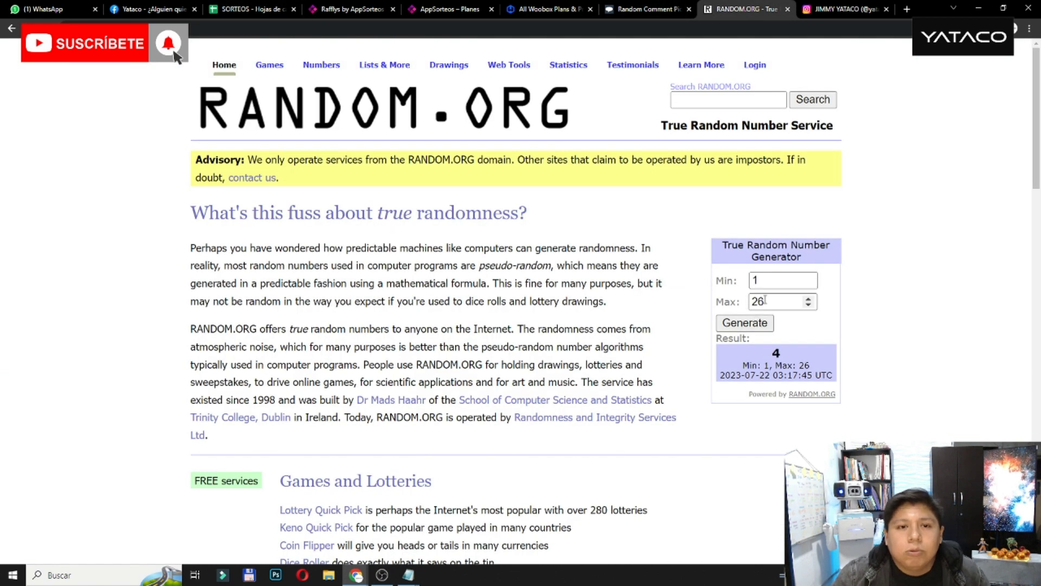
Switch to the SORTEOS spreadsheet and review the participant list on the "sorteo billetera 13/07" sheet.
click(274, 7)
drag(205, 169, 197, 460)
click(298, 197)
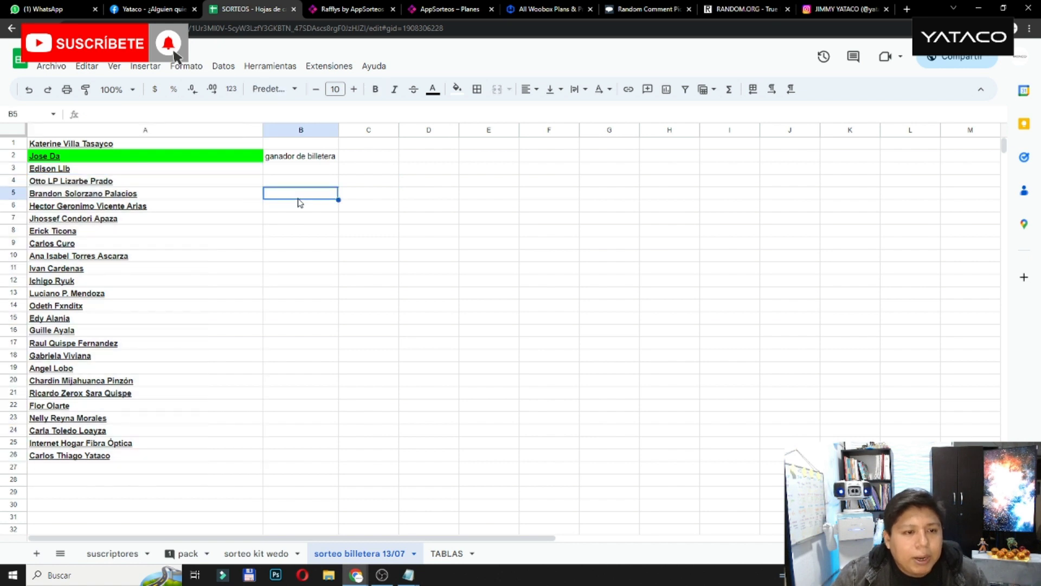
click(322, 256)
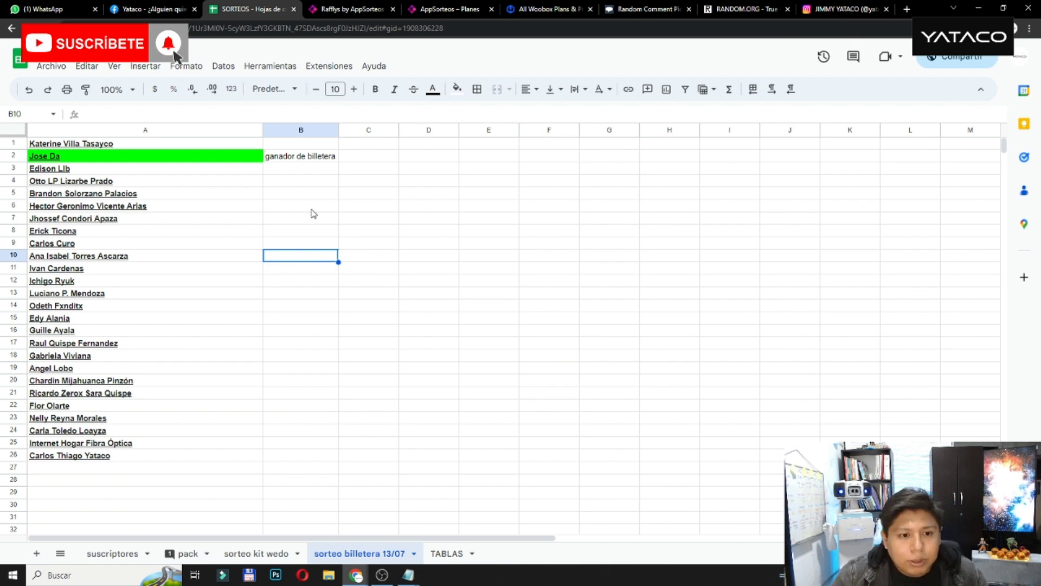
Open the "suscriptores" sheet and examine the subscriber records in rows 2 to 4.
click(112, 553)
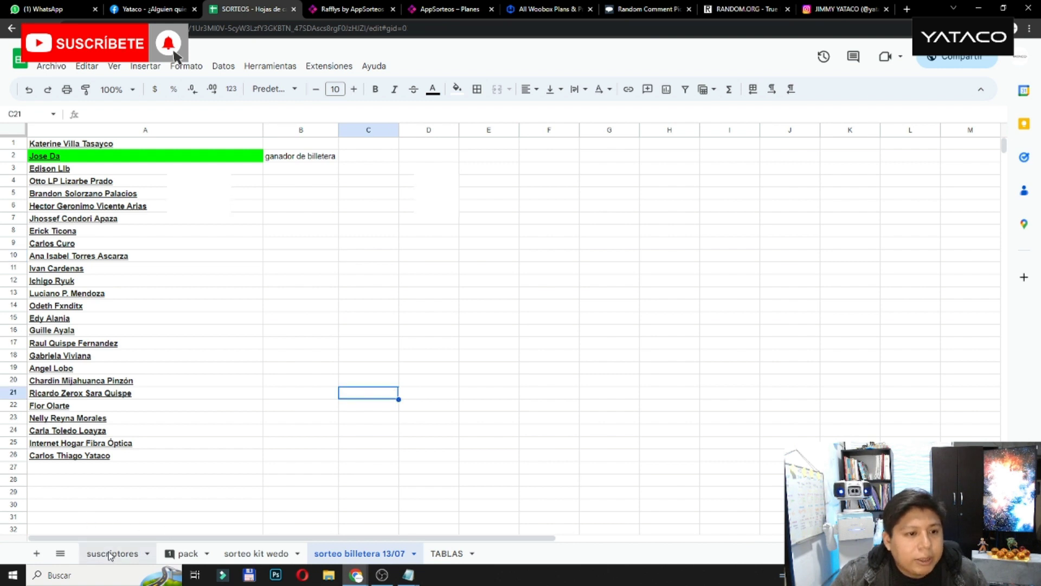
click(313, 268)
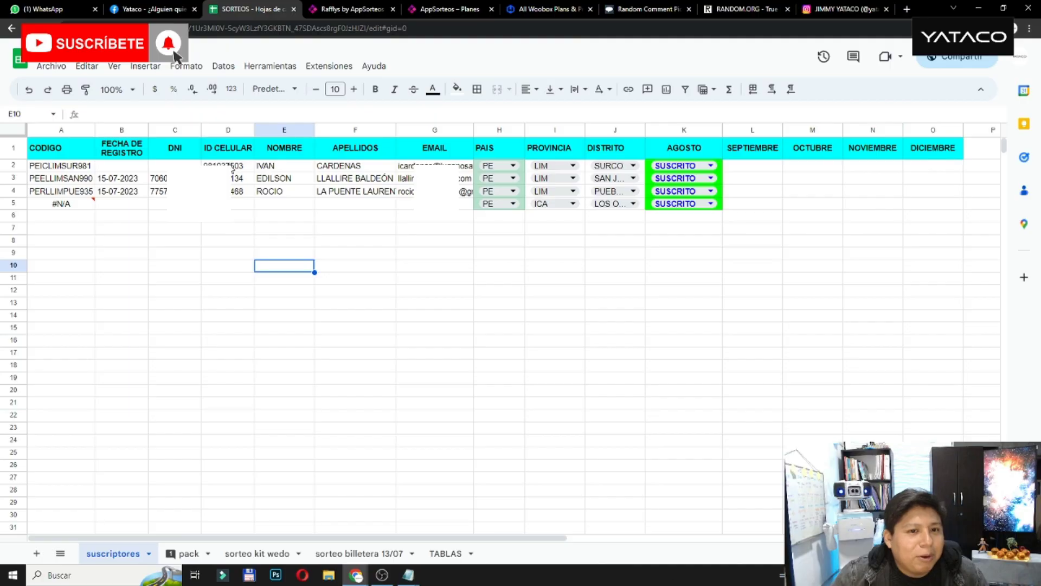
drag(233, 169, 250, 194)
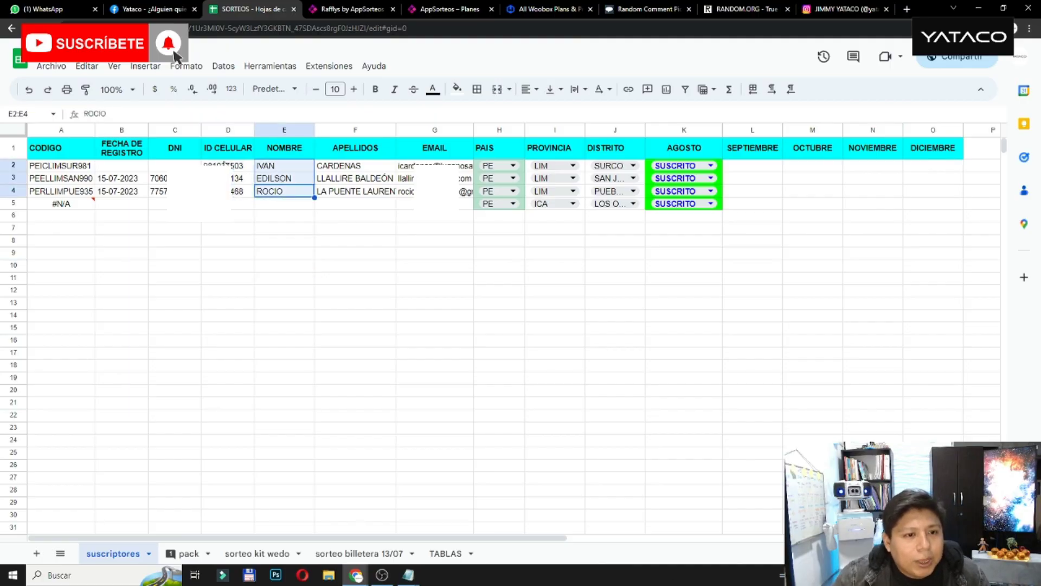
click(223, 164)
drag(15, 169, 13, 189)
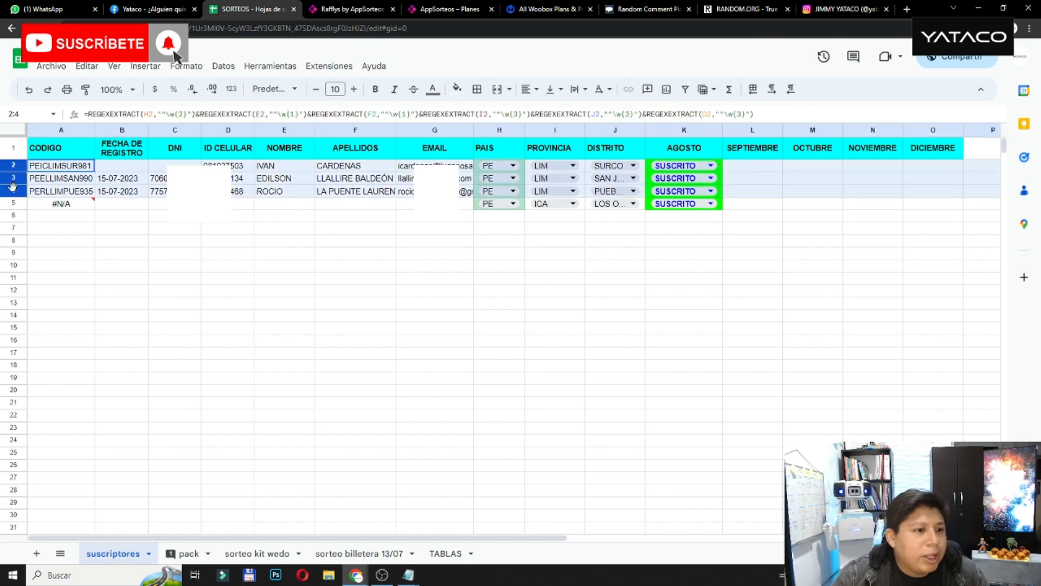
click(252, 260)
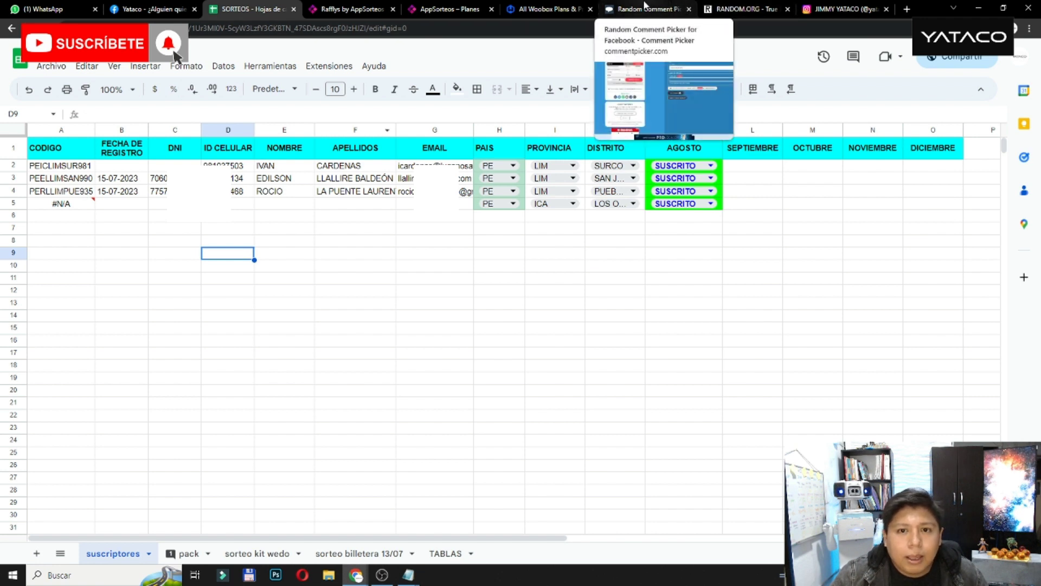
Look over RANDOM.ORG, the Instagram profile and the SORTEOS spreadsheet, and switch to Rafflys by AppSorteos.
click(758, 4)
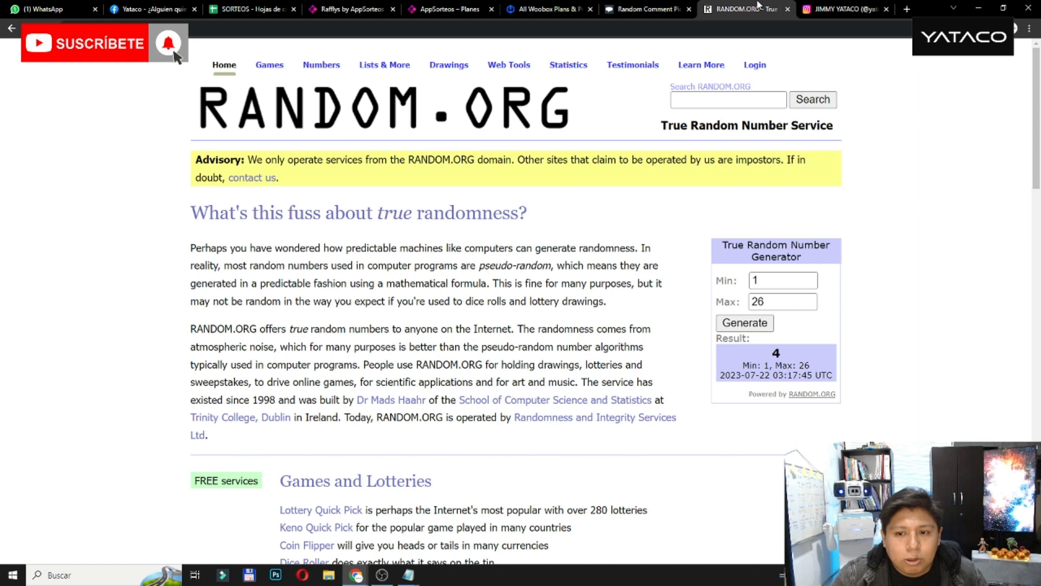
click(863, 5)
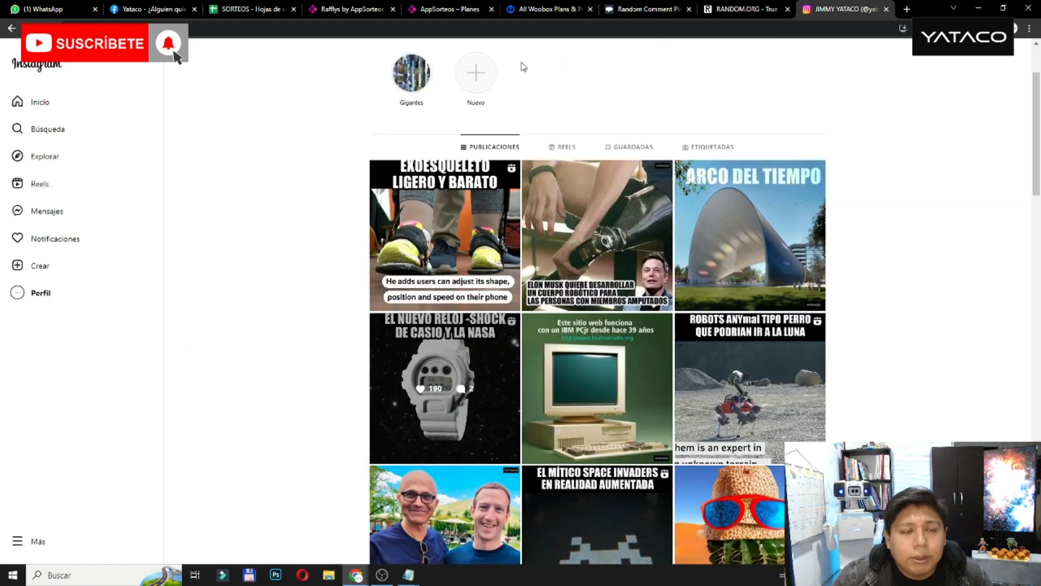
click(249, 9)
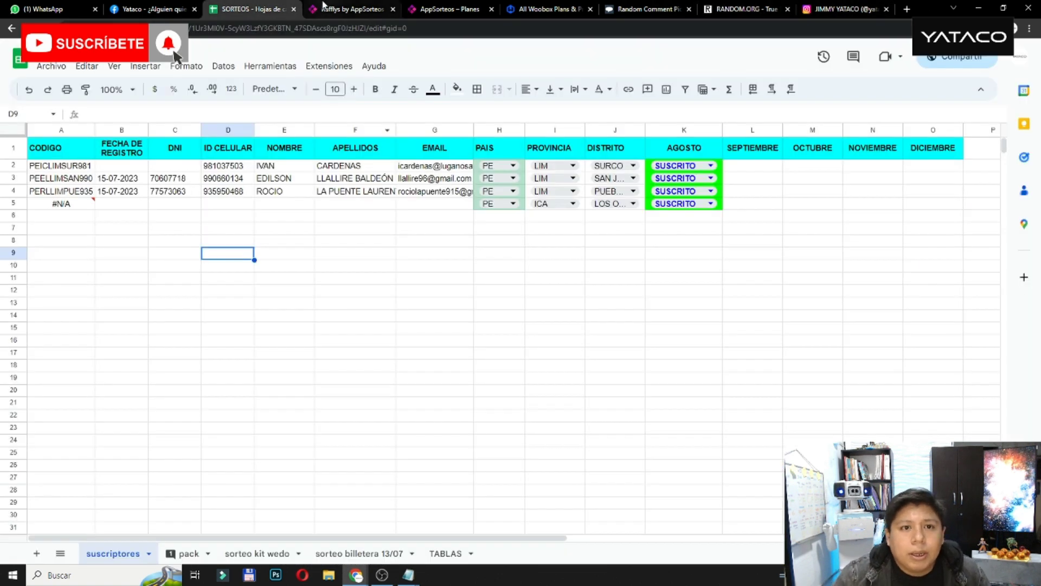
click(352, 8)
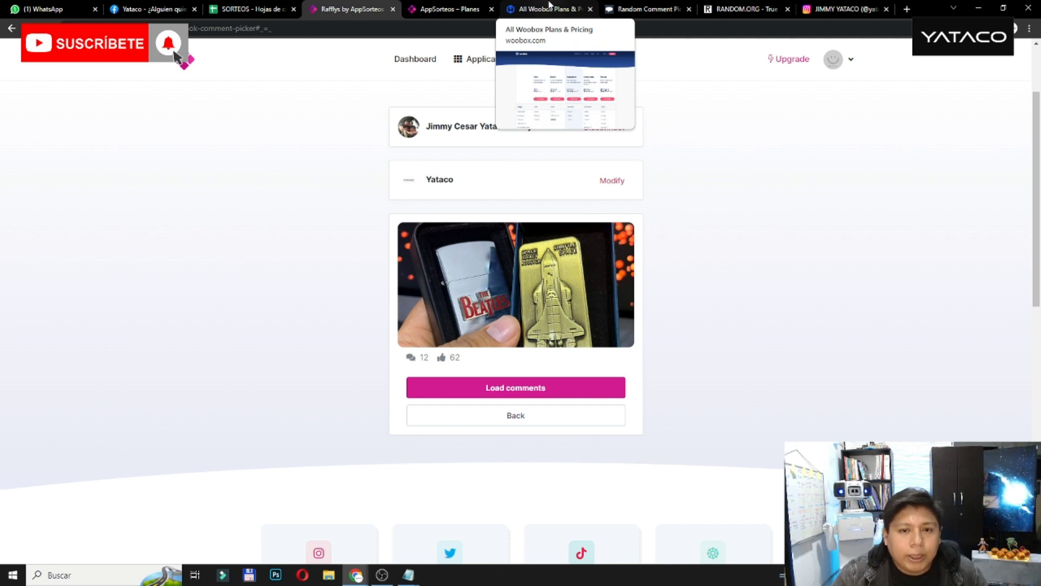
Switch to Notepad, delete the blank lines between WOOBOX and RANDOM.ORG in the tool list, and return to Rafflys.
key(alt+Tab)
key(shift+Right)
key(shift+Right)
click(474, 322)
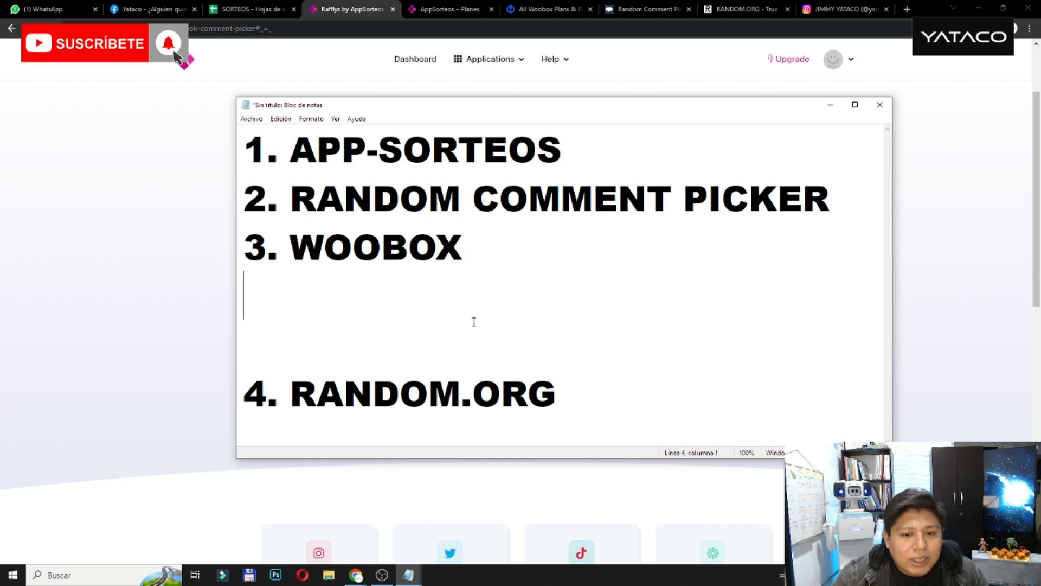
key(BackSpace)
key(Delete)
key(alt+Tab)
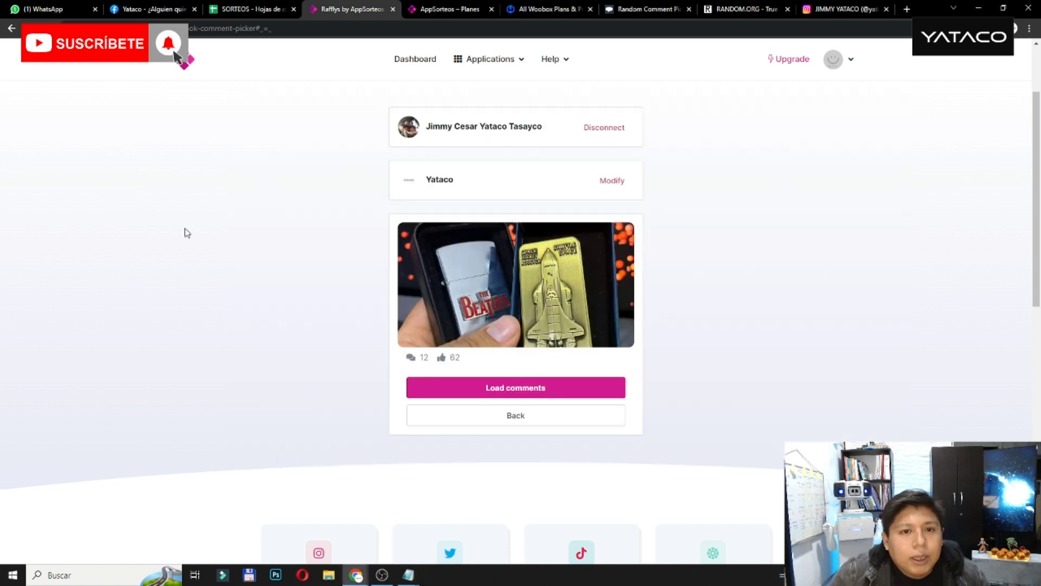
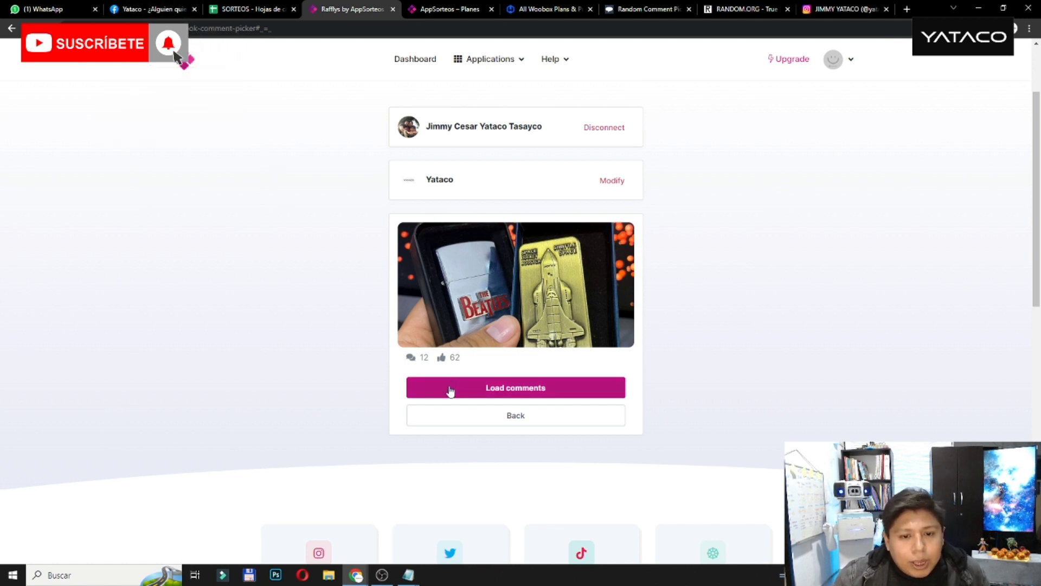
Highlight the giveaway post's like count, and close the AppSorteos plans, Woobox and Random Comment Picker pages.
drag(460, 358, 449, 357)
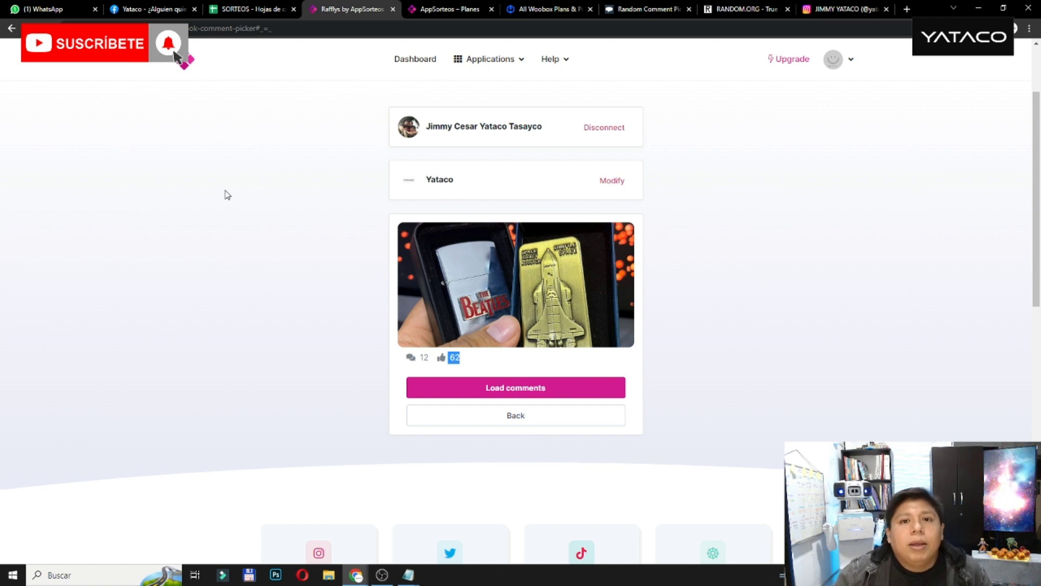
middle_click(432, 5)
middle_click(435, 4)
middle_click(434, 6)
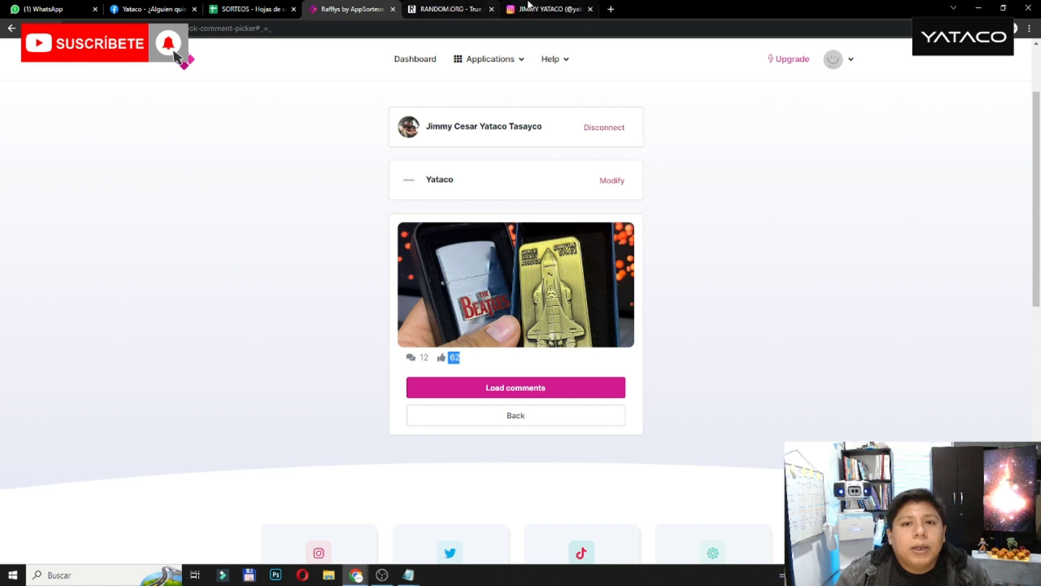
click(337, 210)
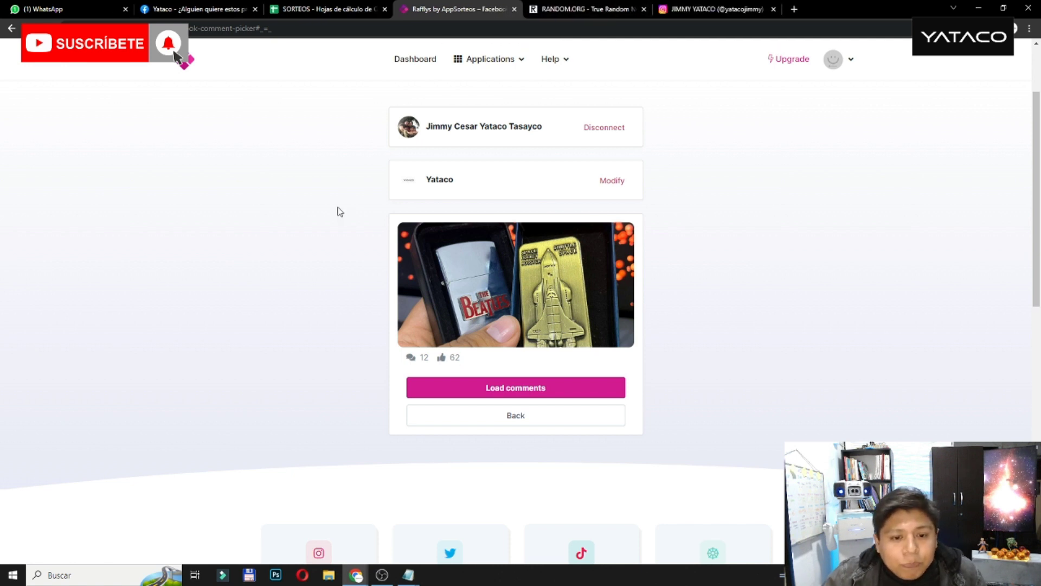
Place the Facebook post's tab right before Rafflys and show the list of people who liked the post.
drag(205, 4, 325, 6)
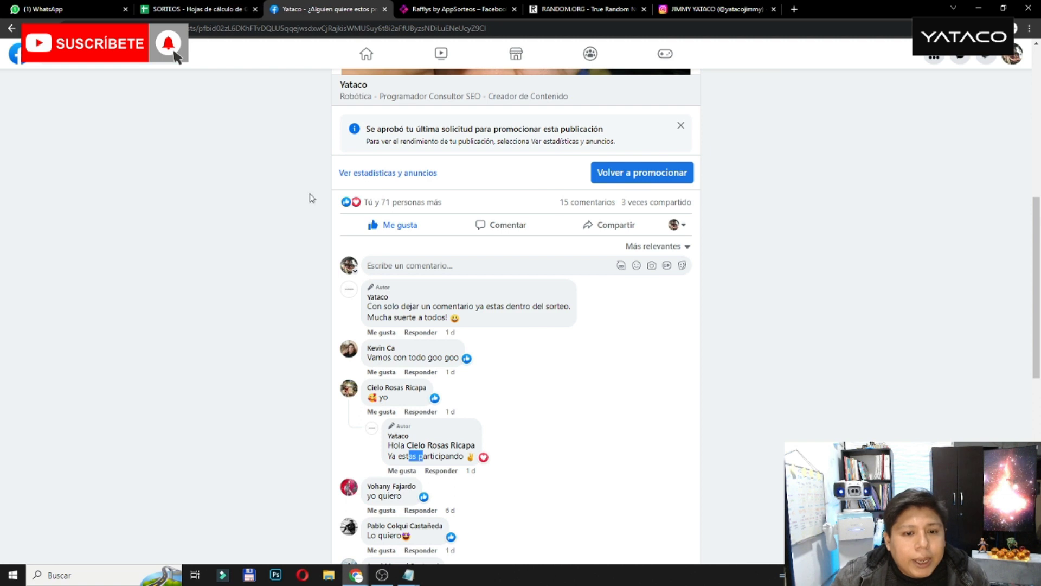
scroll(286, 244, up, 3)
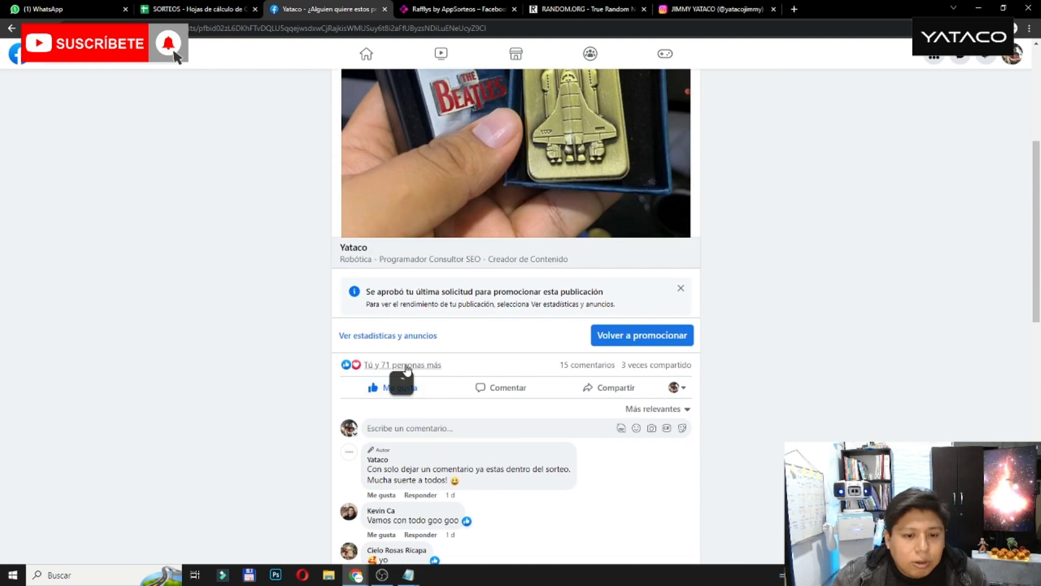
click(407, 367)
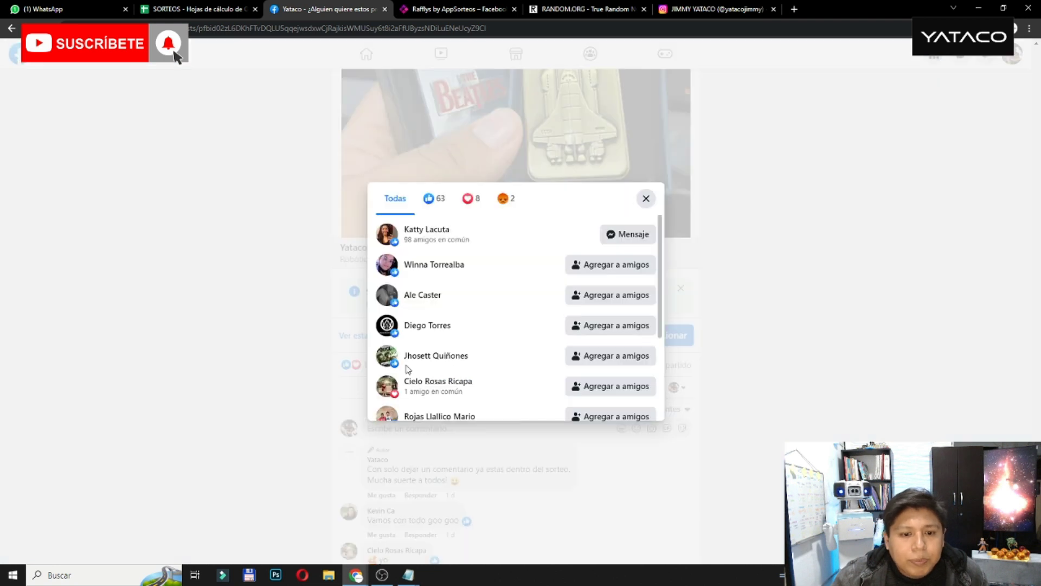
click(434, 200)
Switch to Rafflys and choose the Yataco page in the Facebook Comment Picker.
click(455, 8)
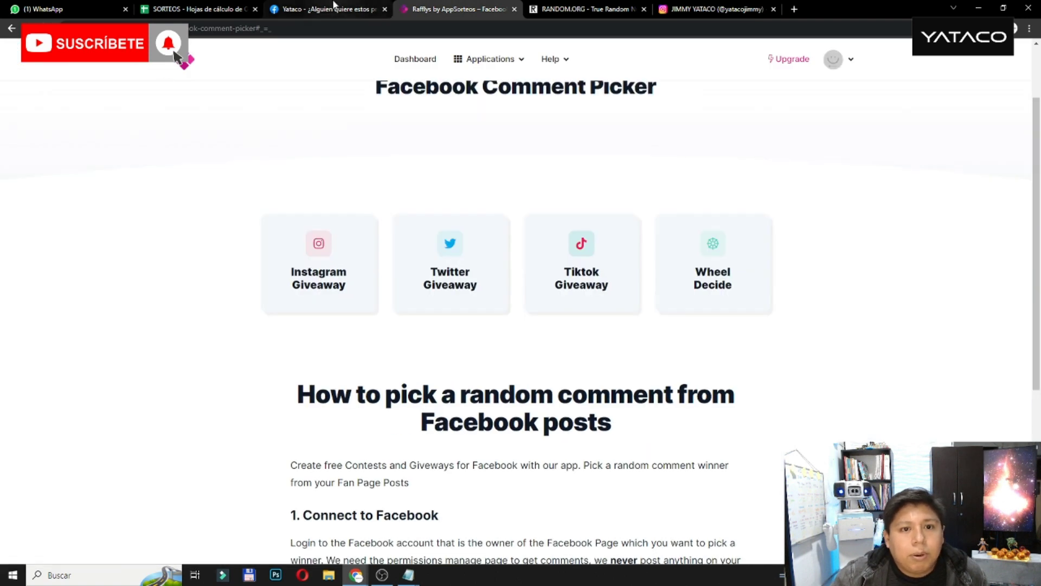
click(326, 9)
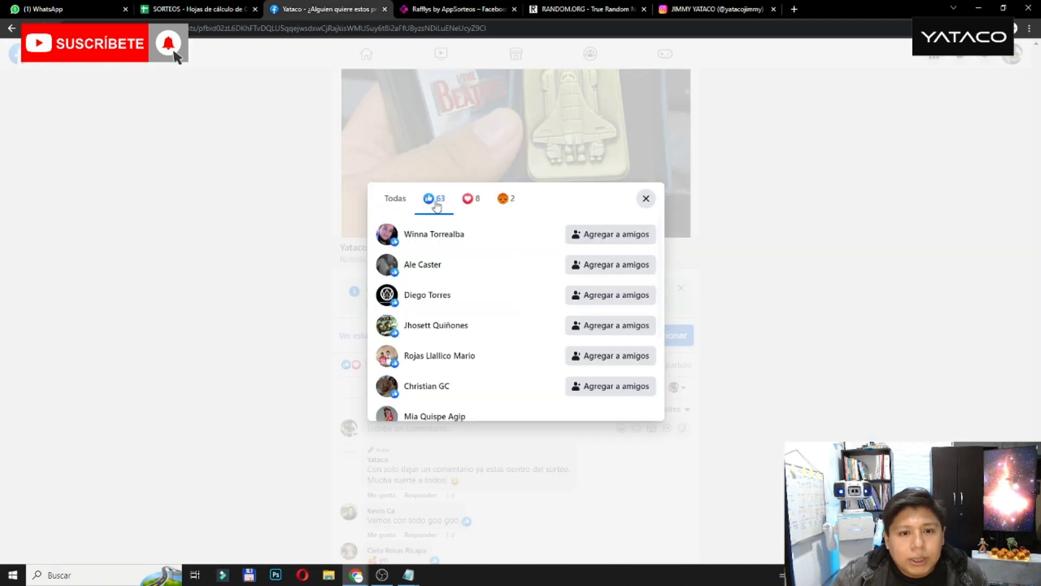
key(ctrl+Tab)
scroll(392, 288, up, 1)
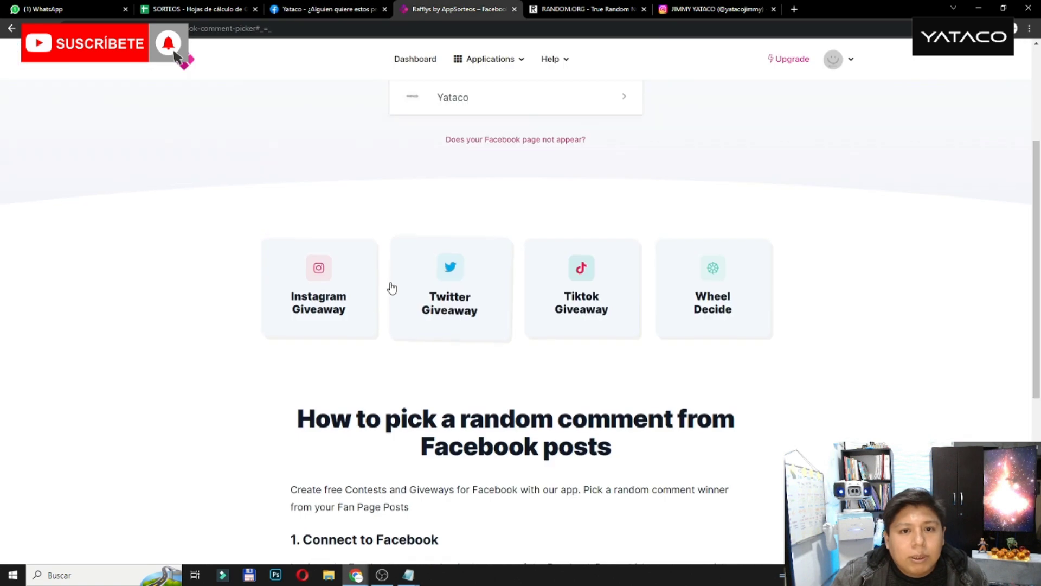
scroll(392, 287, up, 3)
click(536, 285)
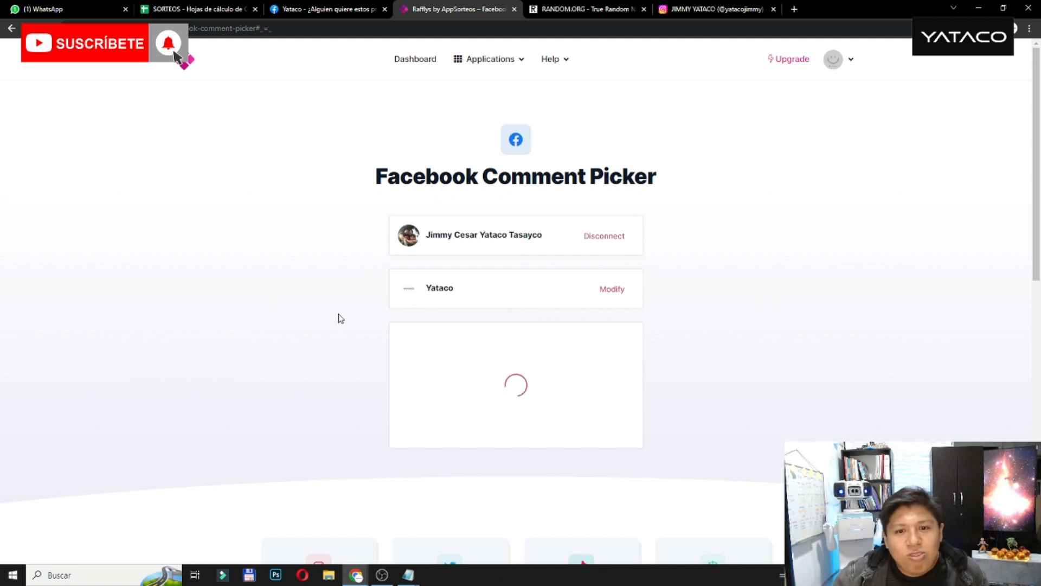
Choose the "Próximo sorteo" lighter post for the comment draw and highlight its interaction counts.
scroll(341, 318, down, 2)
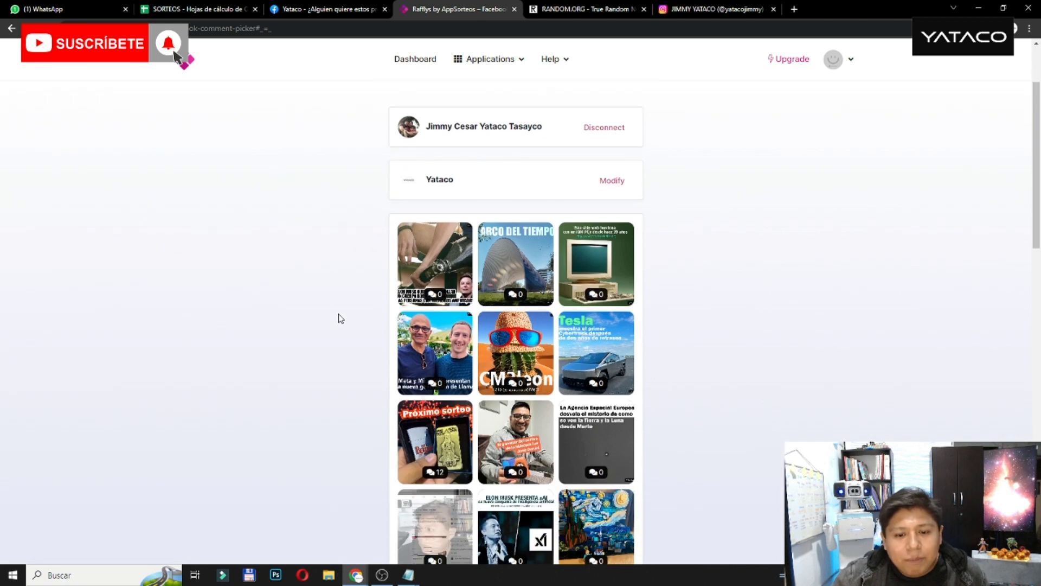
scroll(340, 318, down, 1)
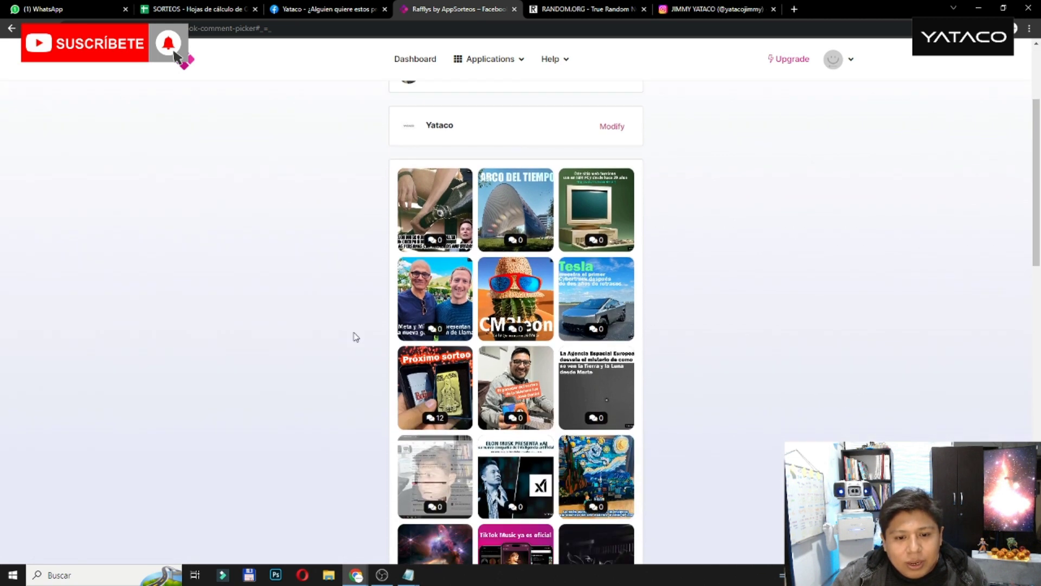
click(440, 383)
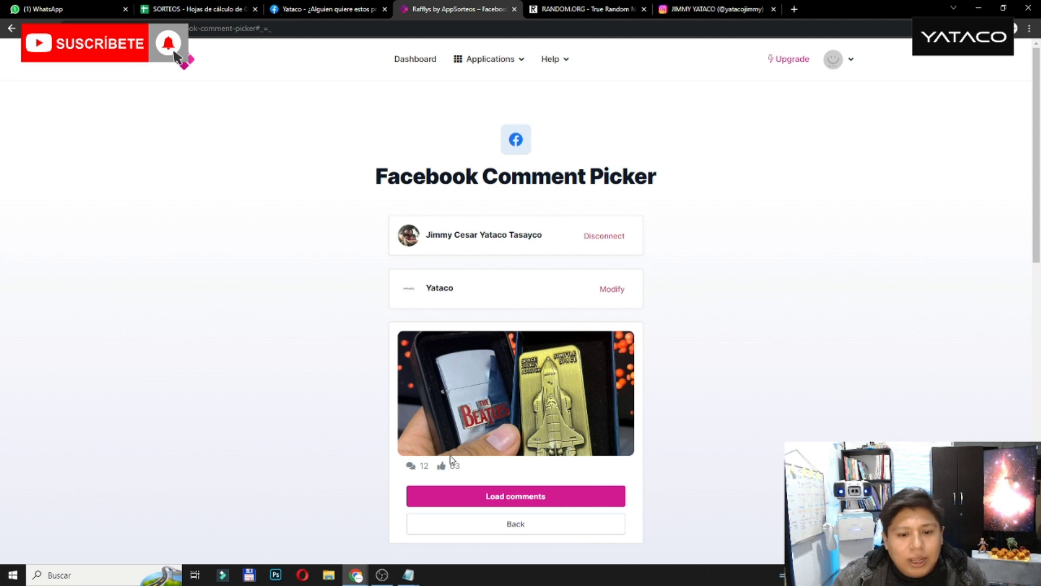
drag(462, 467, 445, 467)
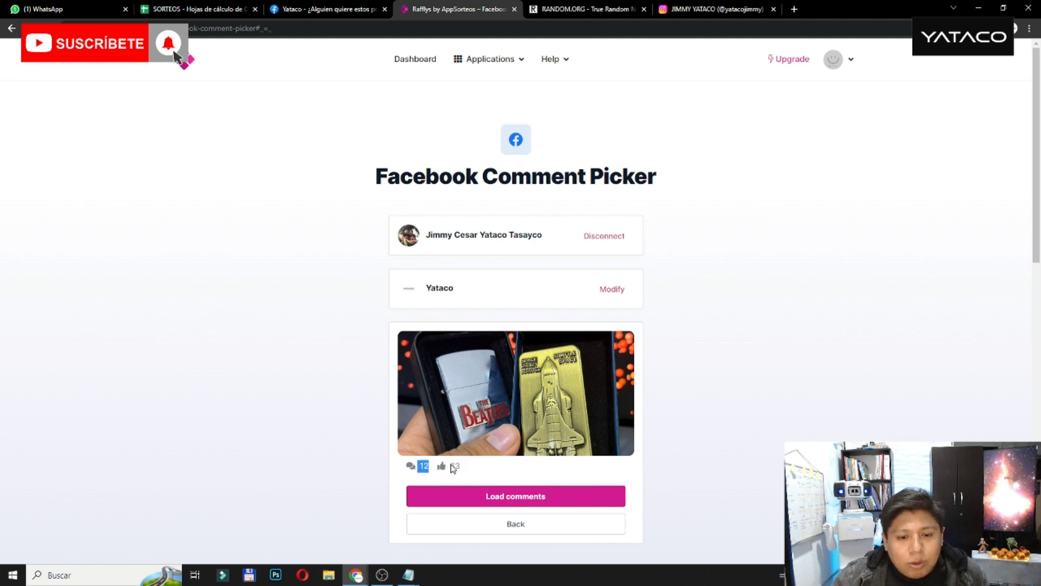
Switch to the Facebook post and examine its like, love and angry reaction lists, reopening the list of all reactions.
click(321, 6)
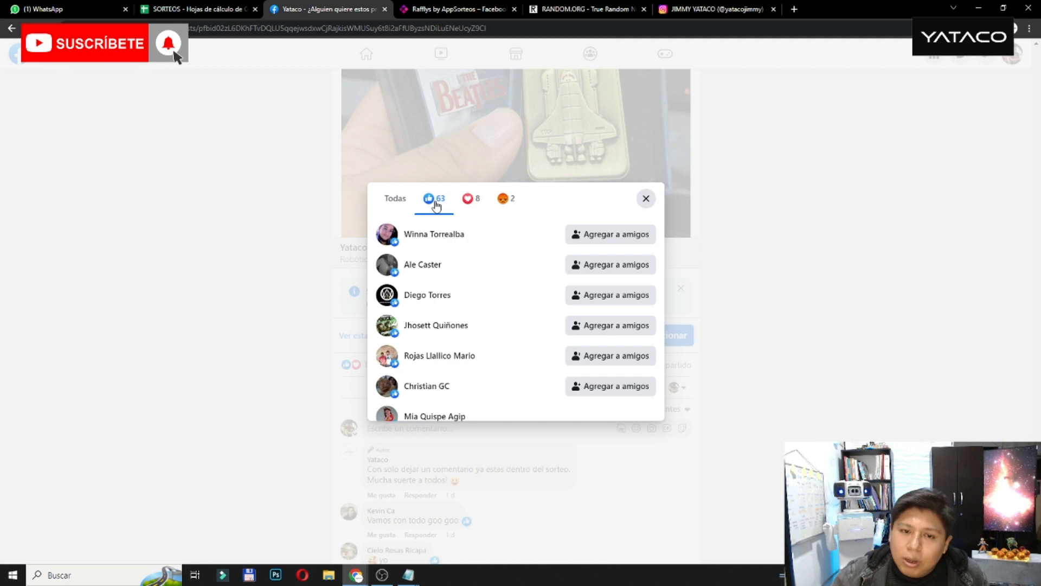
click(472, 201)
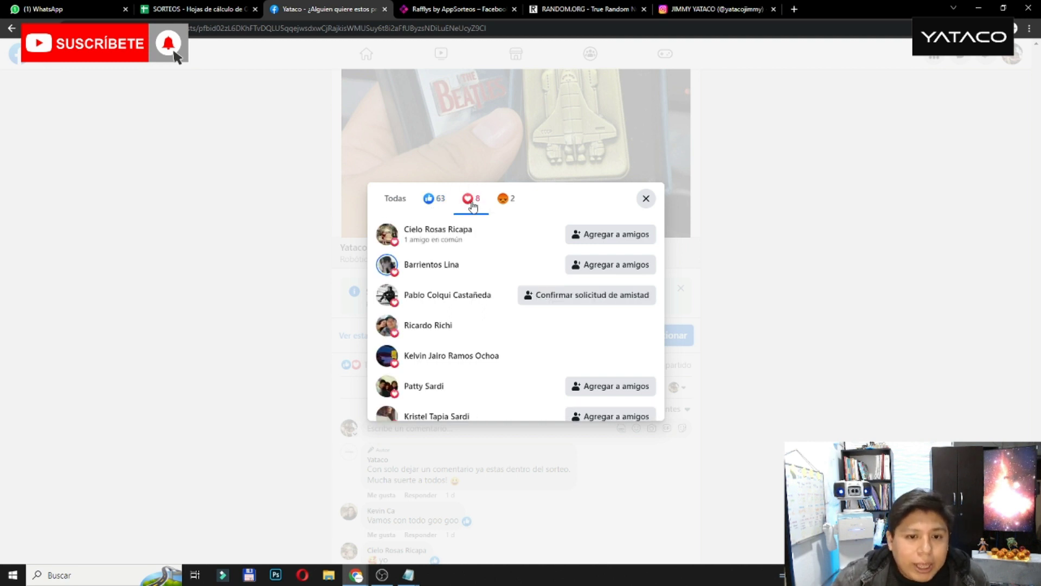
click(503, 201)
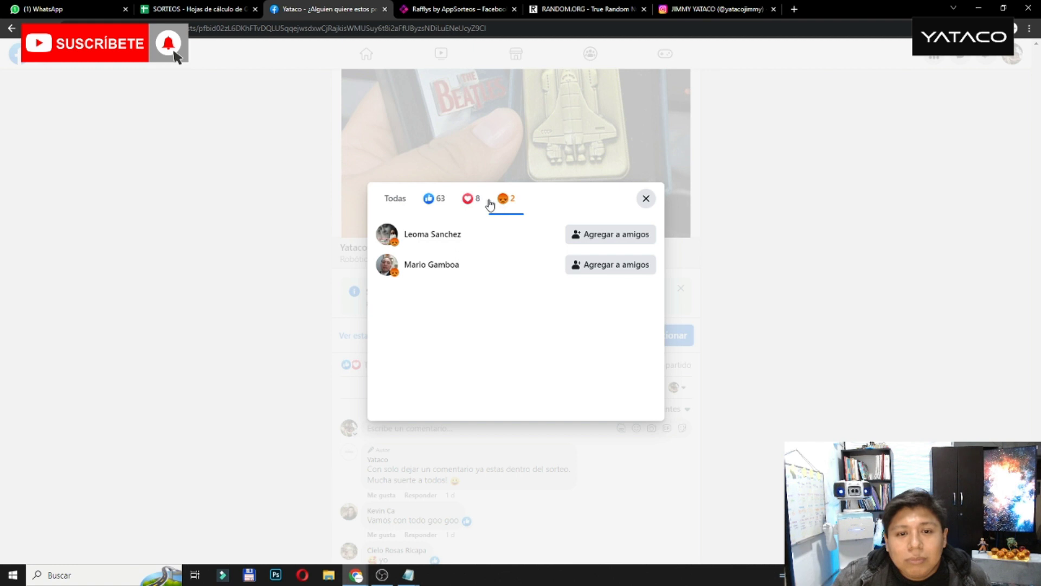
click(470, 200)
click(432, 199)
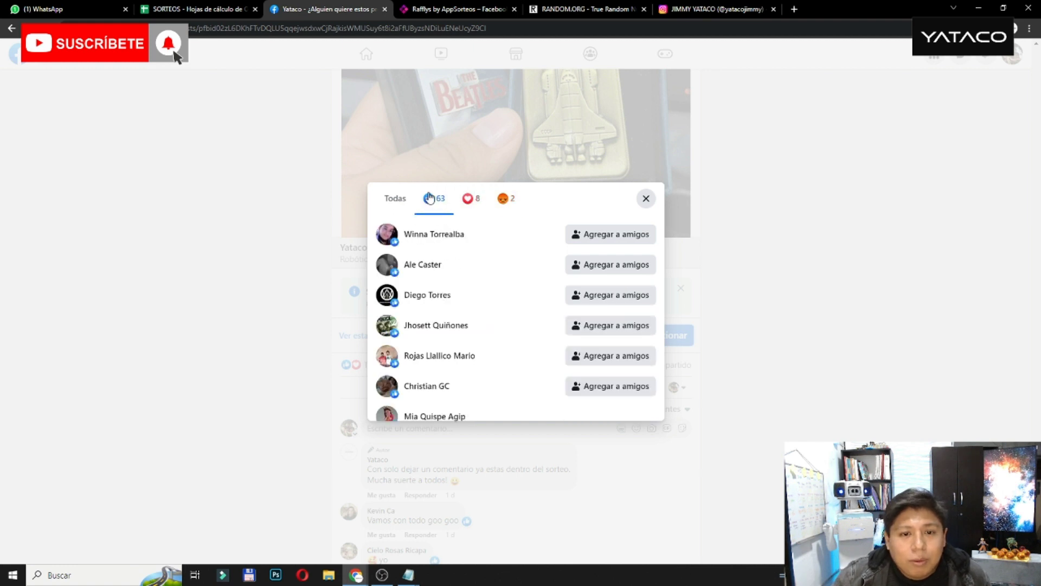
click(469, 199)
click(500, 205)
click(473, 200)
click(451, 200)
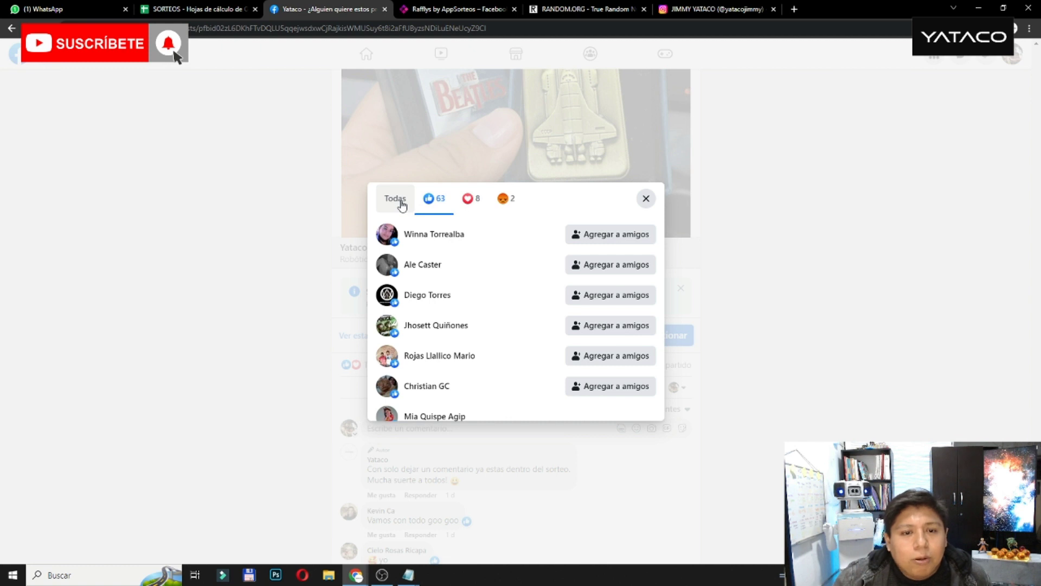
click(301, 213)
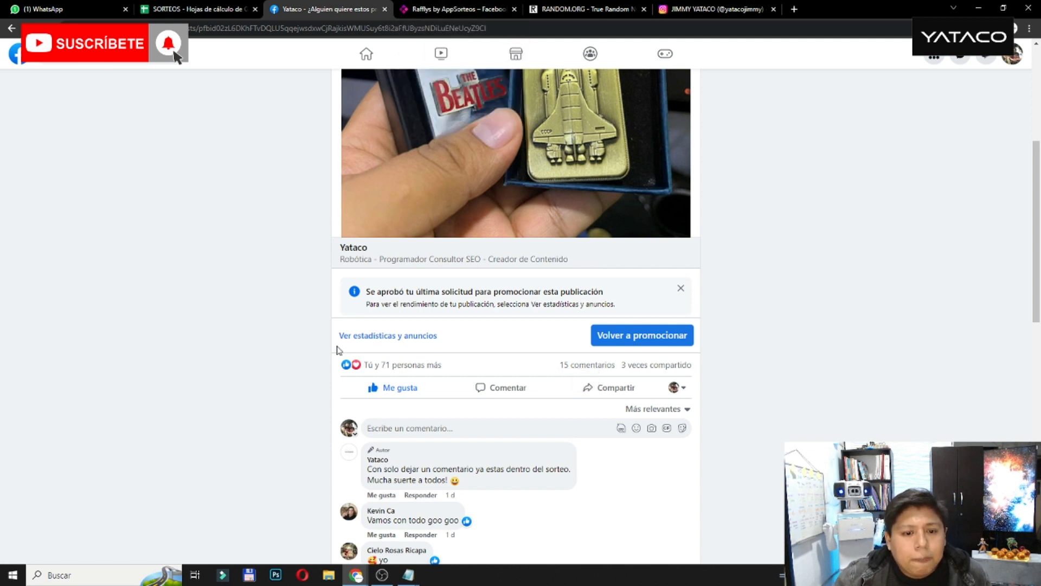
click(429, 366)
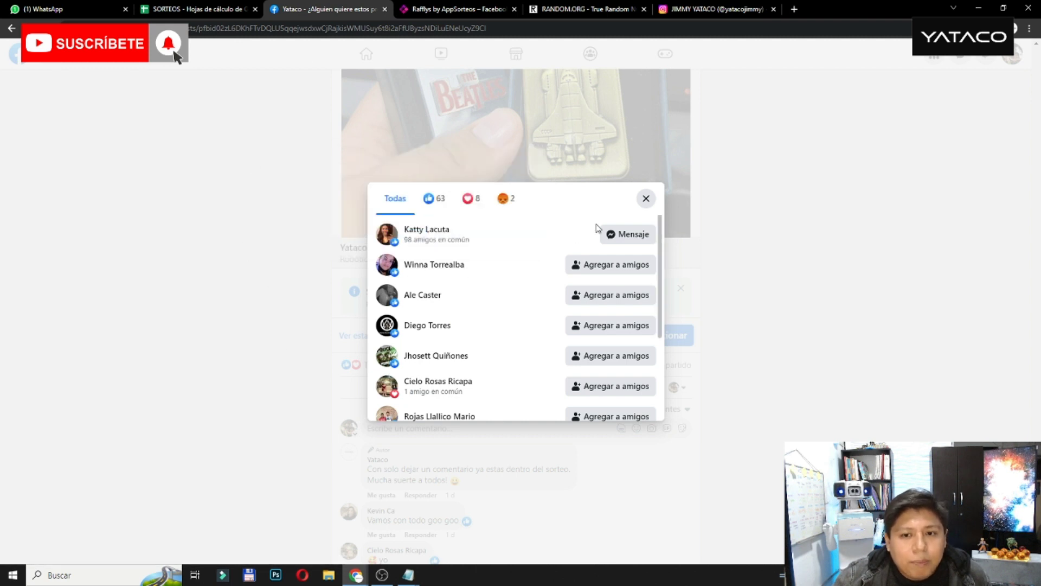
Close the reaction list and examine the comments under the Facebook post.
click(645, 203)
scroll(268, 435, down, 4)
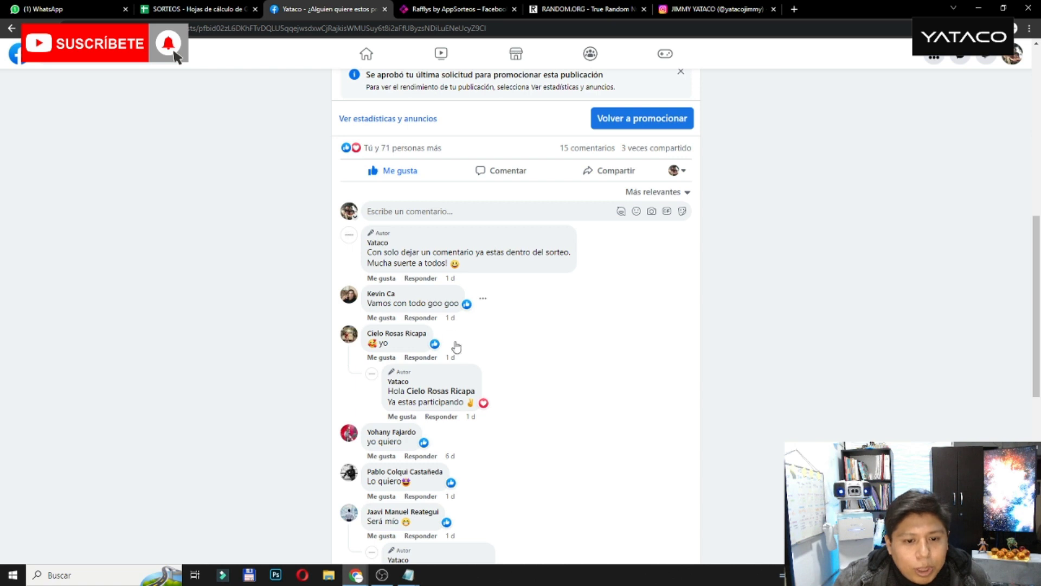
scroll(459, 358, down, 2)
scroll(460, 369, down, 5)
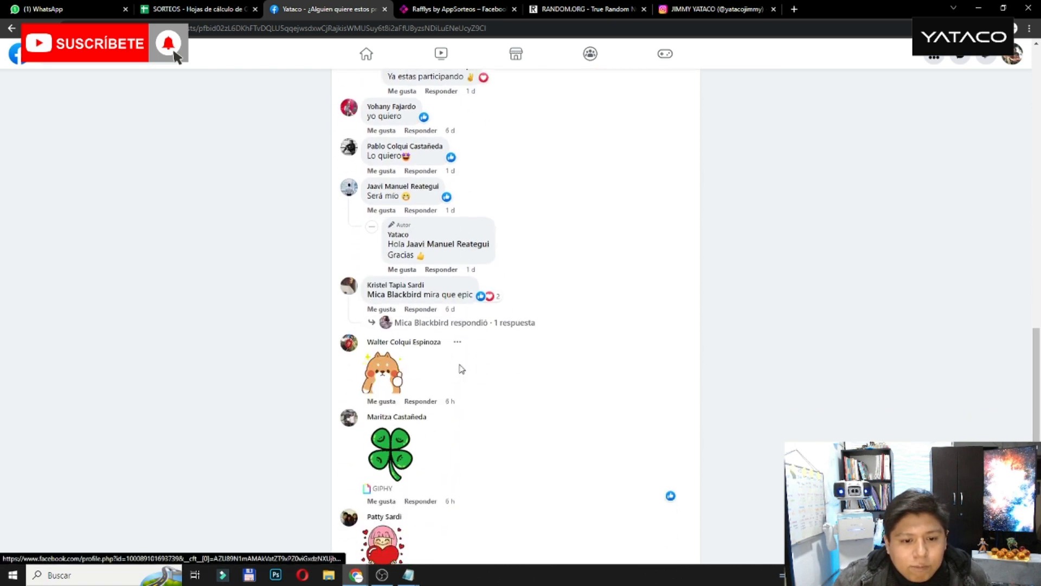
scroll(398, 455, up, 7)
scroll(397, 455, up, 6)
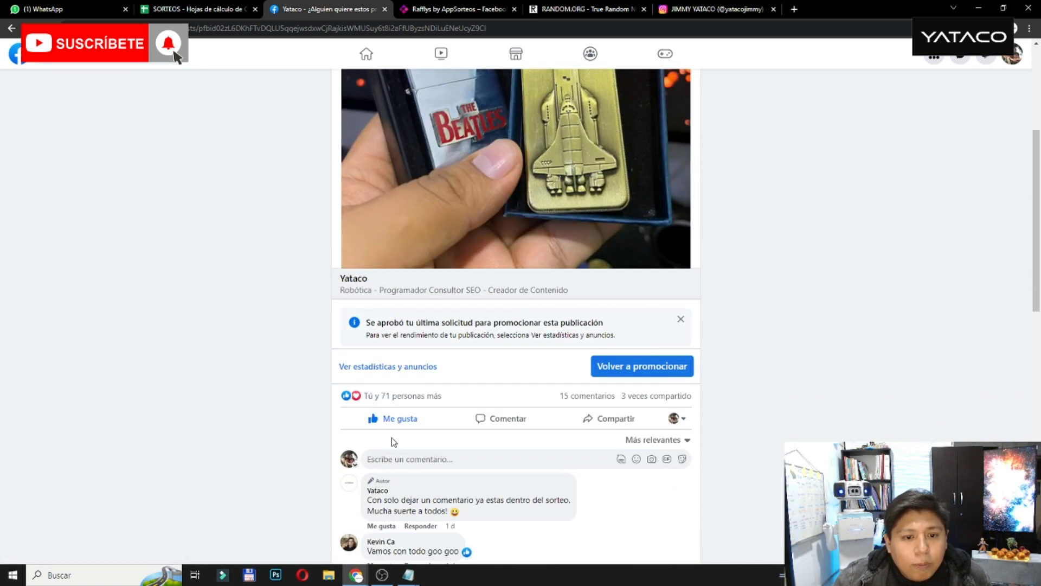
Browse the list of everyone who reacted to the post and close it.
click(394, 396)
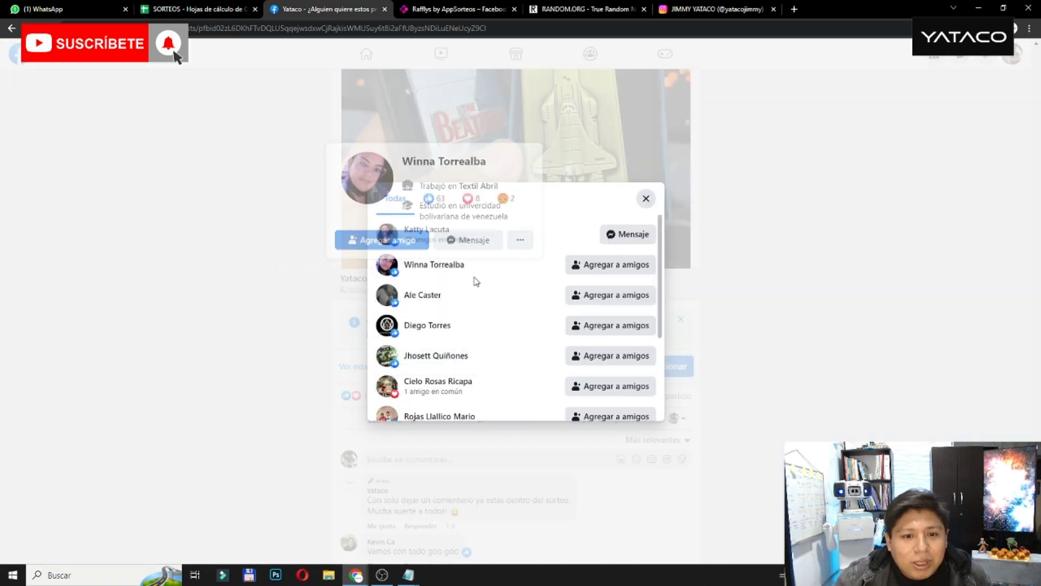
scroll(439, 328, down, 3)
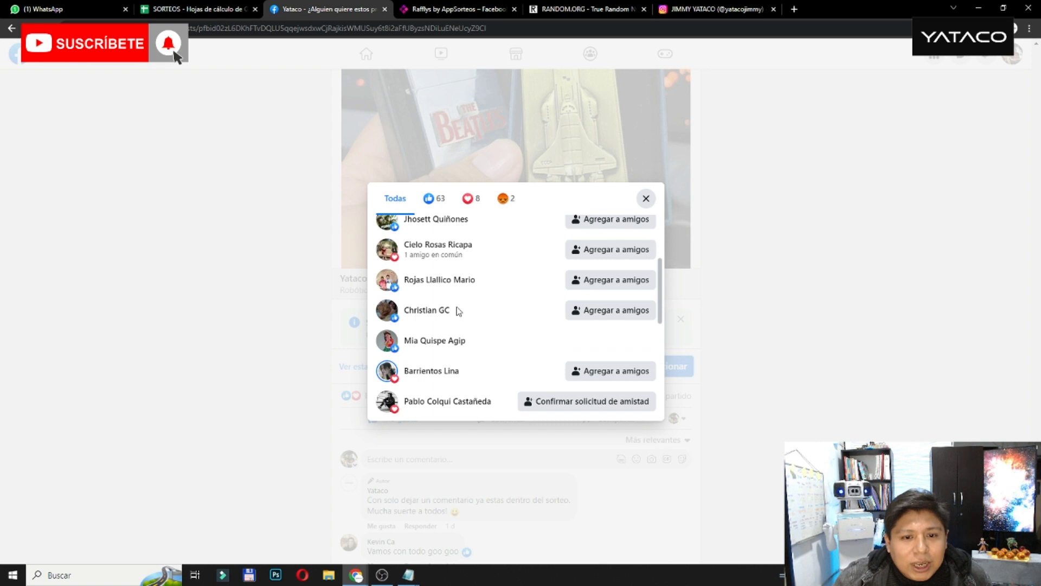
scroll(457, 317, down, 1)
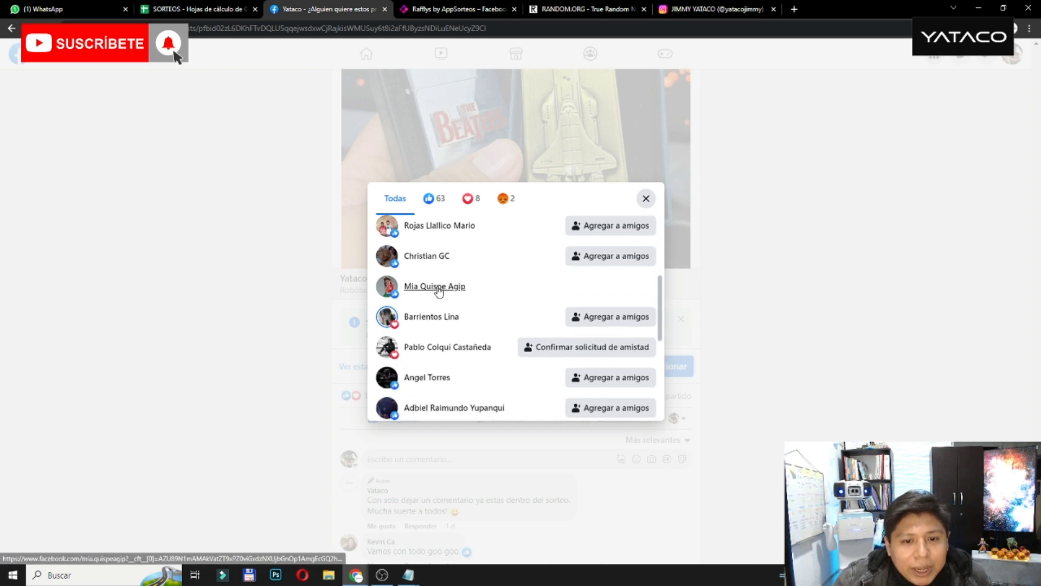
click(275, 201)
Examine the post's comments through to the last one and return to its reaction and comment counts.
scroll(266, 316, down, 5)
scroll(265, 317, down, 6)
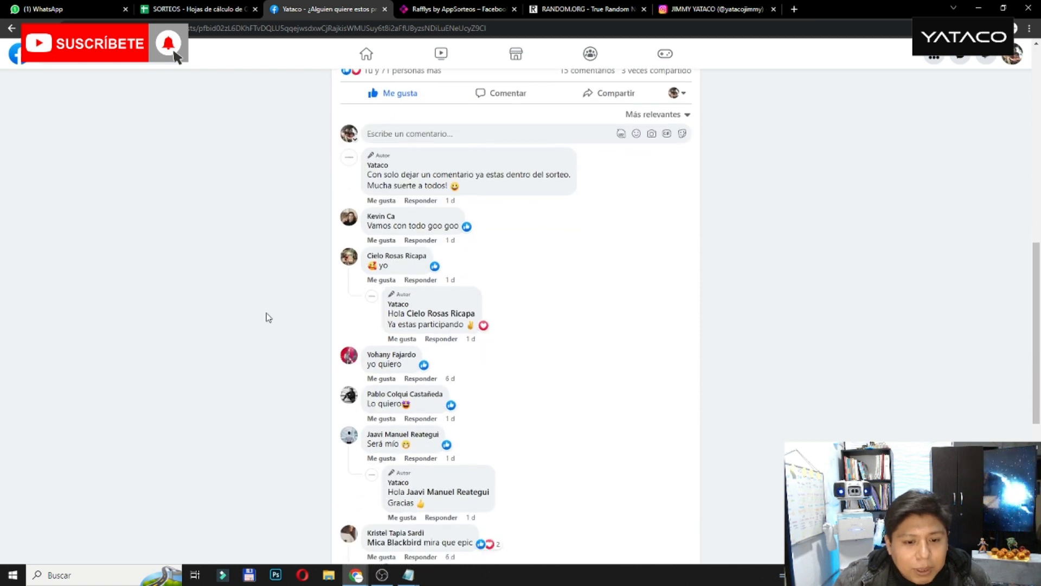
scroll(265, 316, down, 2)
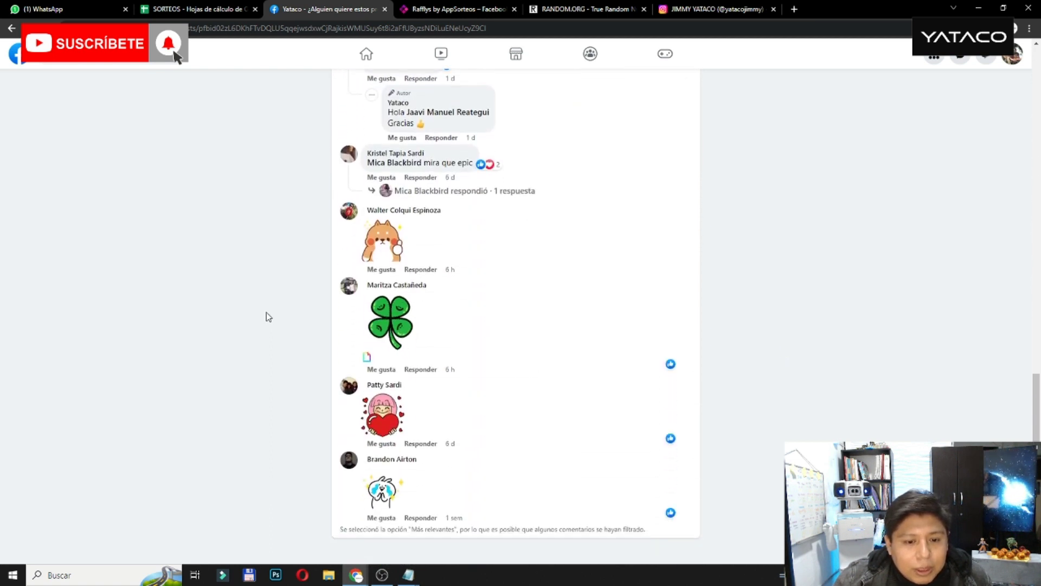
scroll(274, 318, up, 11)
scroll(275, 319, up, 4)
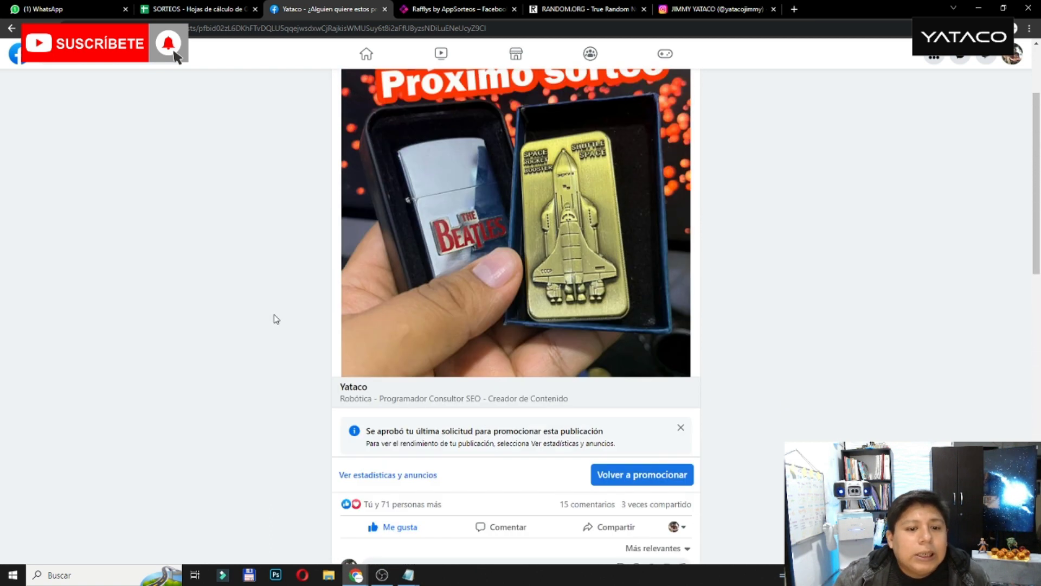
scroll(276, 319, down, 3)
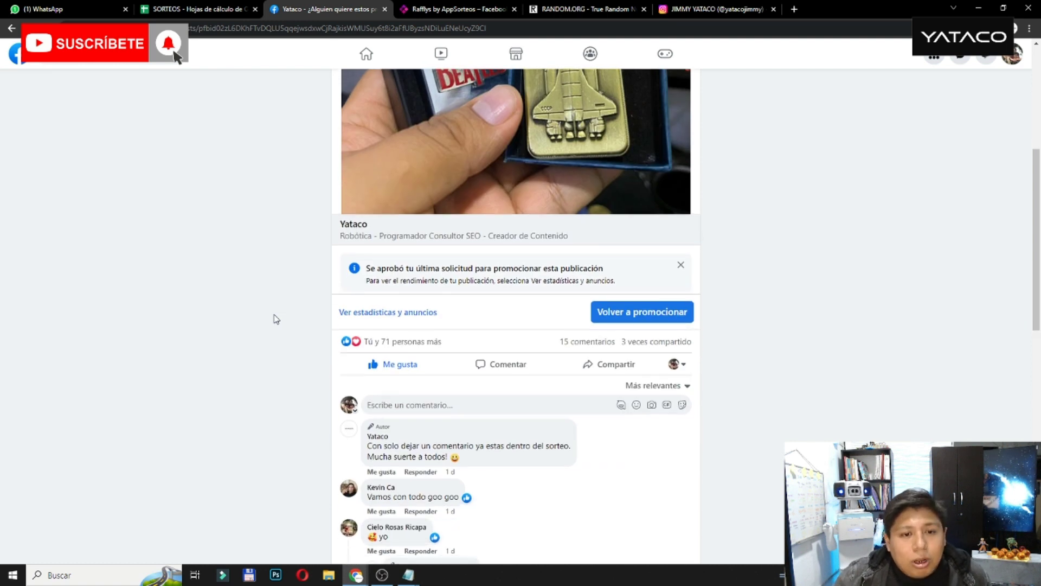
mouse_move(418, 343)
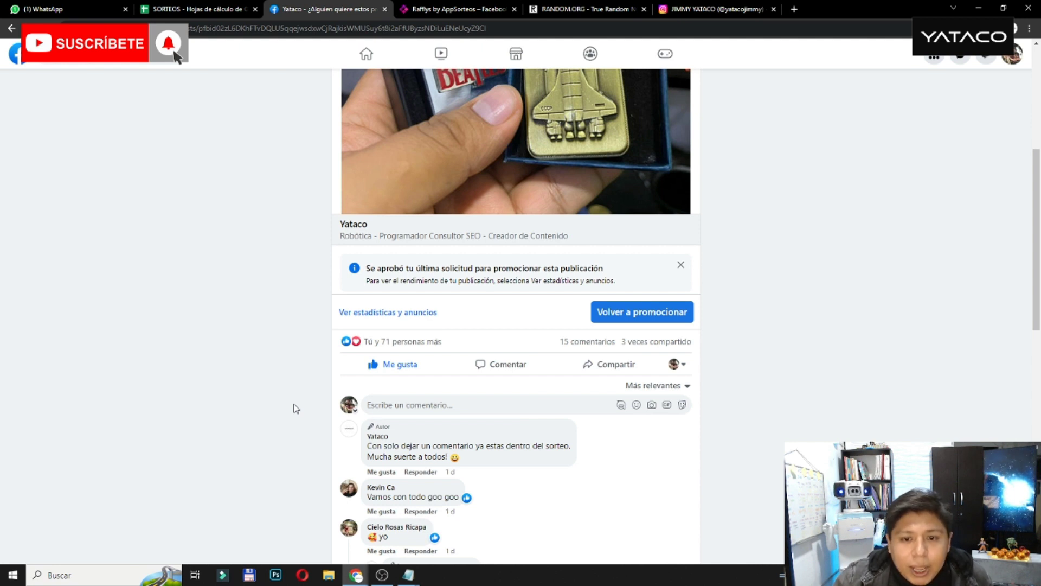
Dismiss the promotion approval notice on the post and review the post from its text to its comments.
click(681, 266)
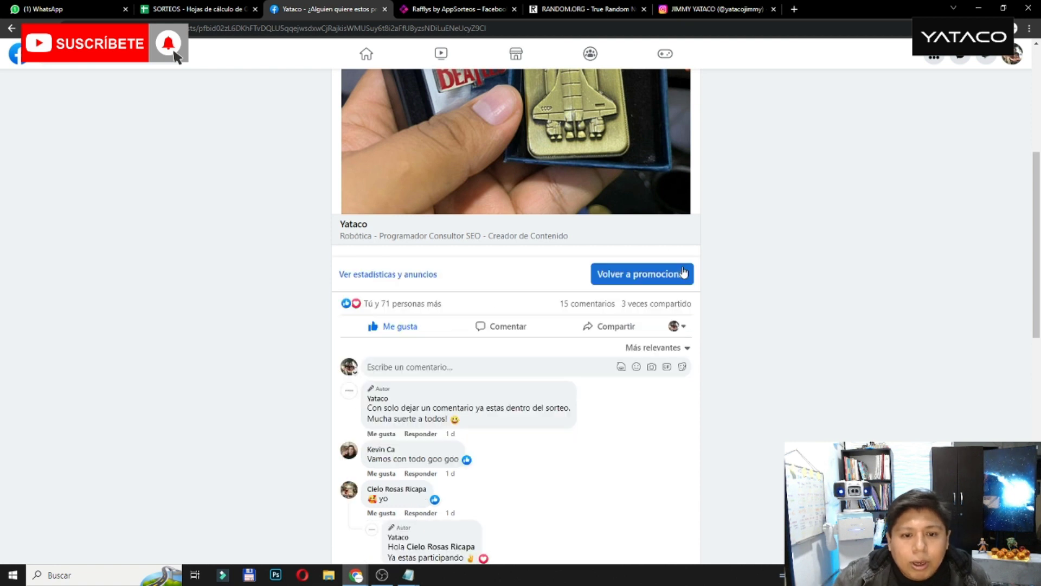
scroll(317, 368, up, 3)
scroll(315, 369, down, 2)
scroll(315, 370, up, 1)
scroll(315, 371, down, 2)
scroll(303, 353, up, 5)
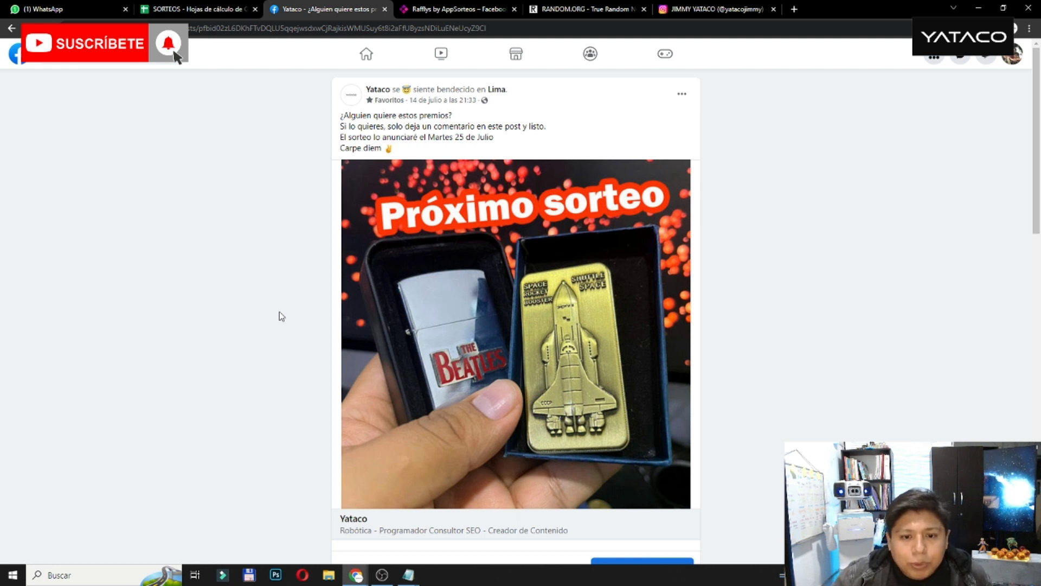
scroll(282, 316, down, 6)
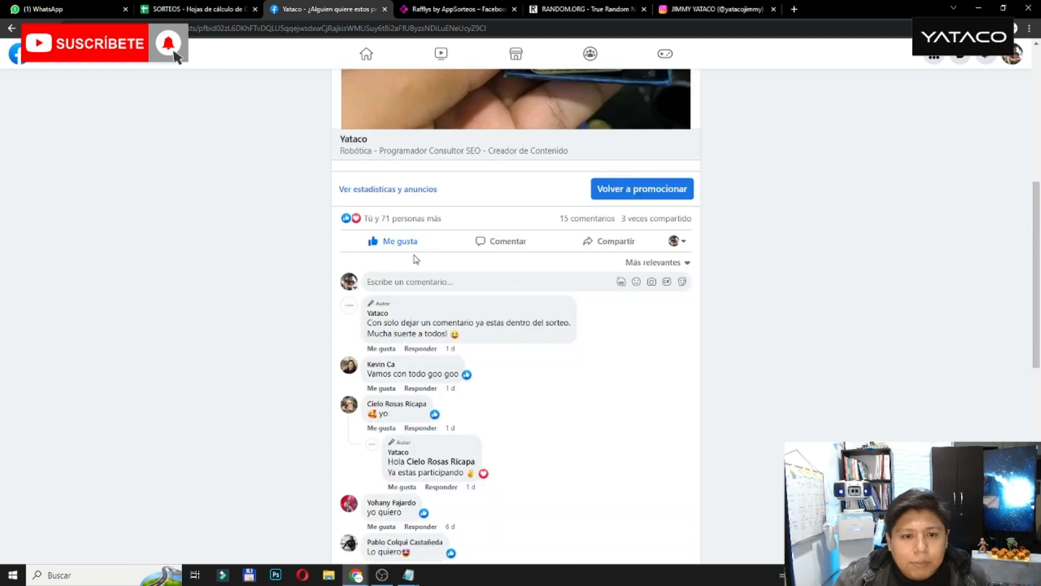
Switch to Rafflys, review the chosen post's card, and briefly highlight the Facebook Comment Picker heading.
key(ctrl+Tab)
scroll(381, 270, down, 3)
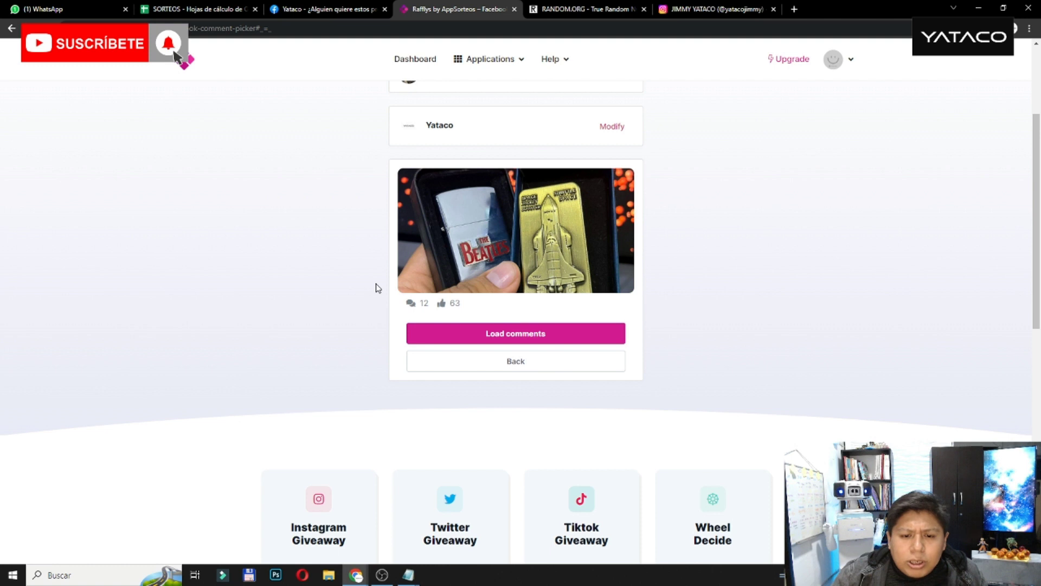
scroll(377, 289, up, 3)
scroll(376, 289, down, 5)
scroll(376, 291, up, 5)
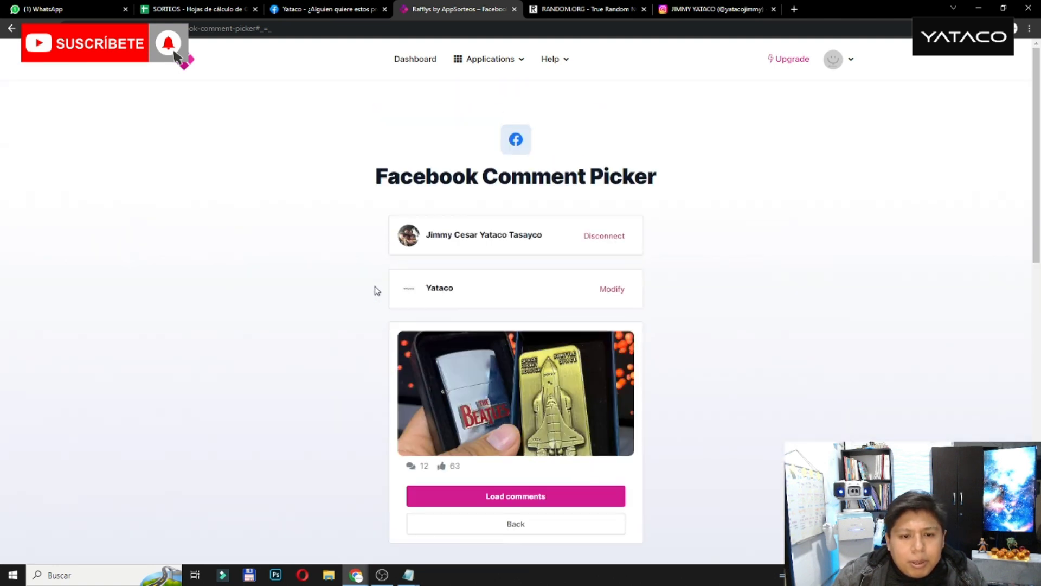
drag(374, 179, 682, 173)
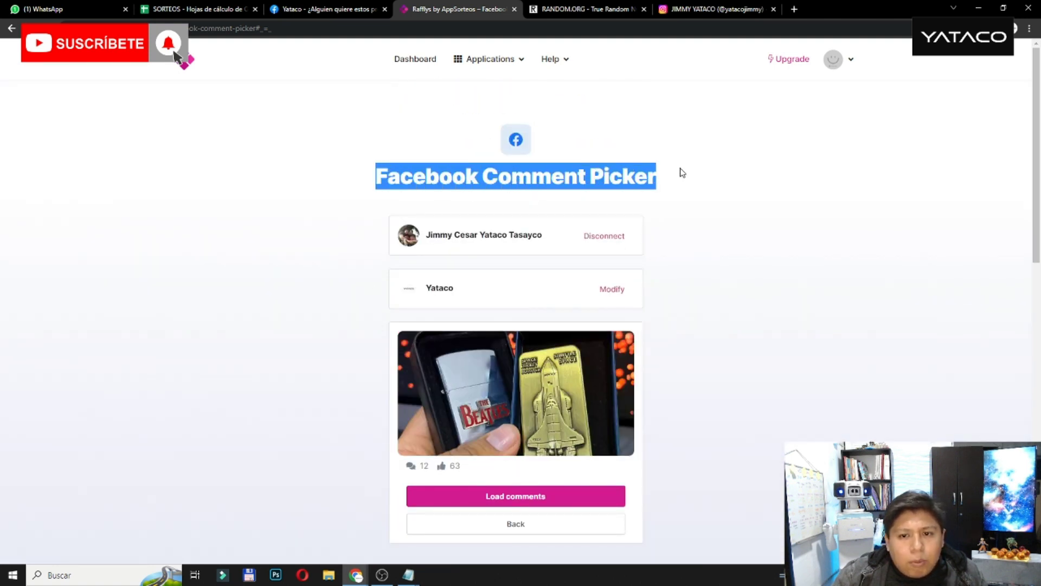
click(634, 133)
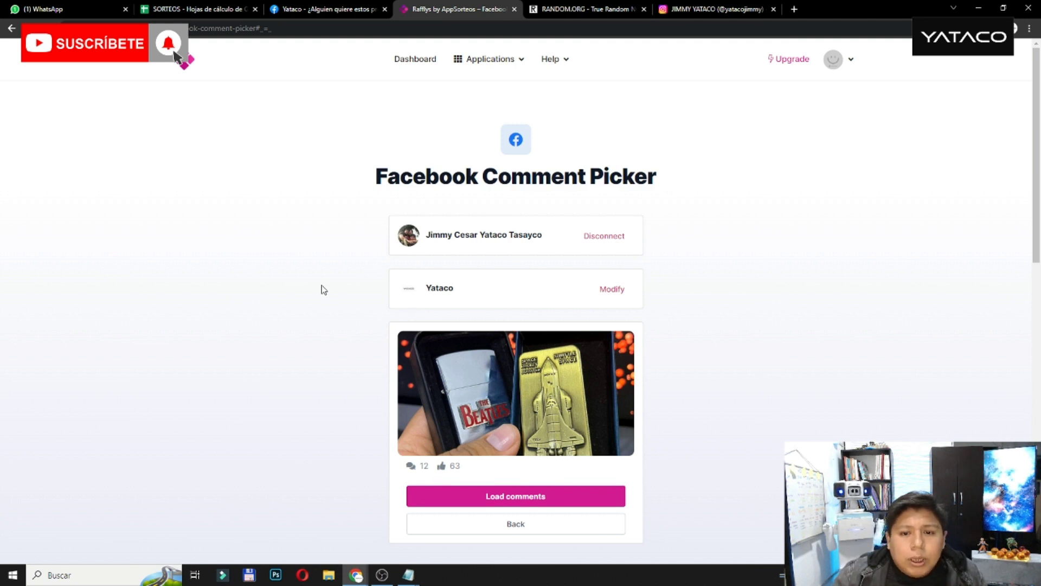
Load the chosen lighter post's comments in the Facebook Comment Picker.
scroll(322, 289, down, 2)
scroll(321, 289, down, 8)
scroll(384, 223, up, 10)
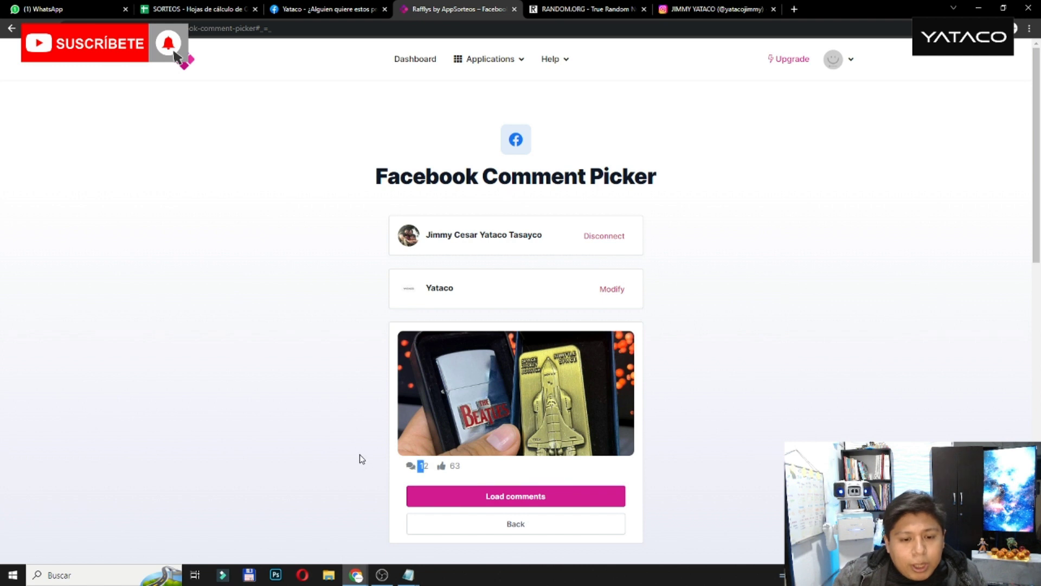
scroll(358, 456, down, 2)
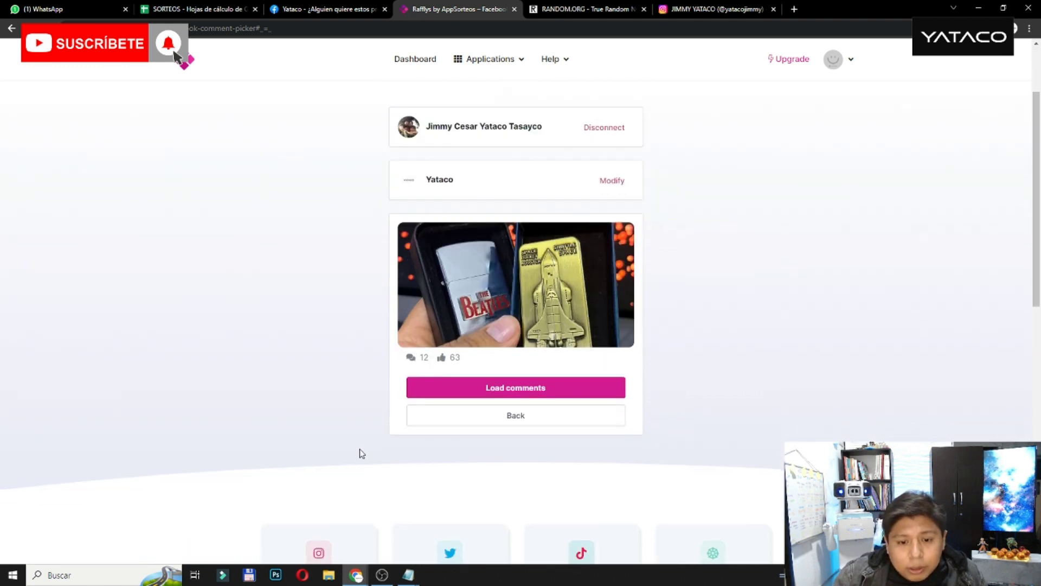
click(560, 390)
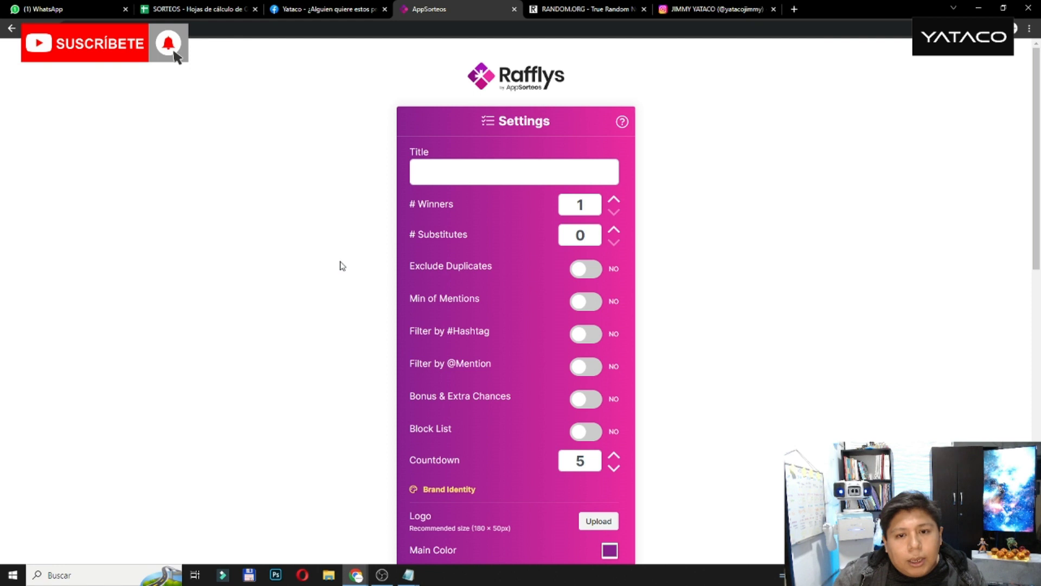
Enter SORTEO THE BEATLES as the title of the giveaway.
click(504, 174)
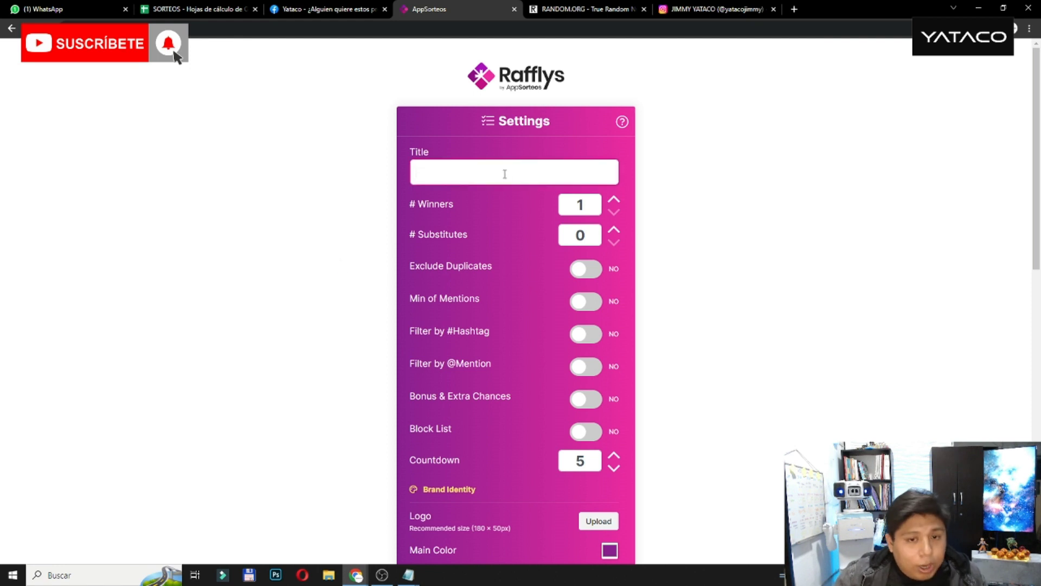
text(SORTE)
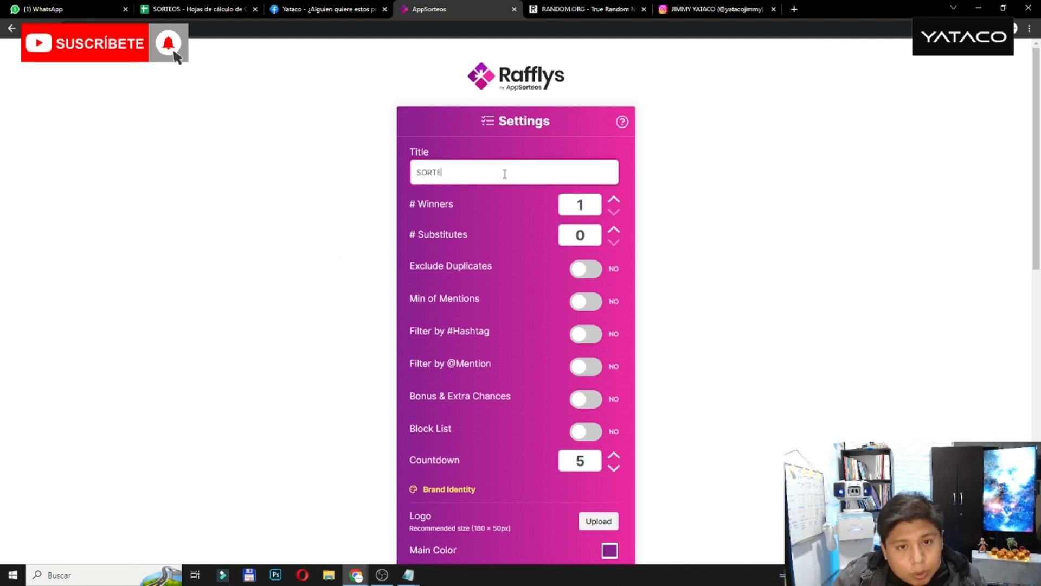
text(O THE BE)
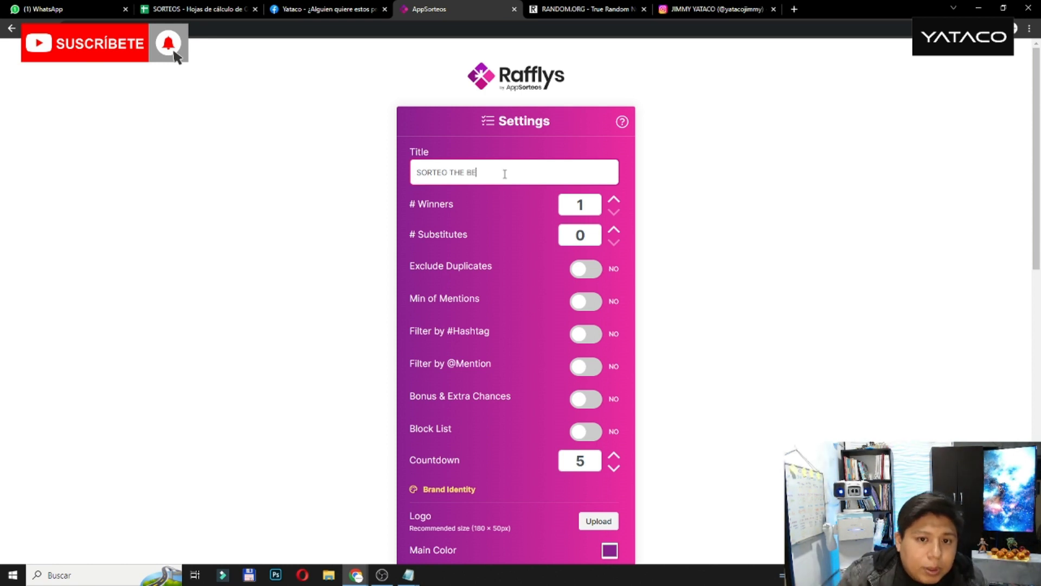
text(ATLES)
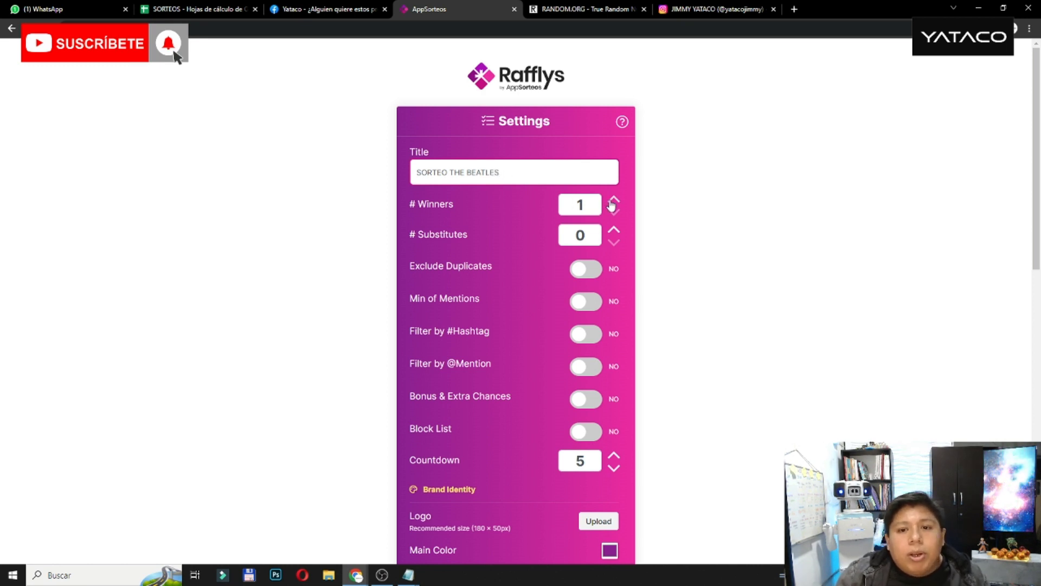
Set the number of winners to 3.
click(614, 200)
click(615, 211)
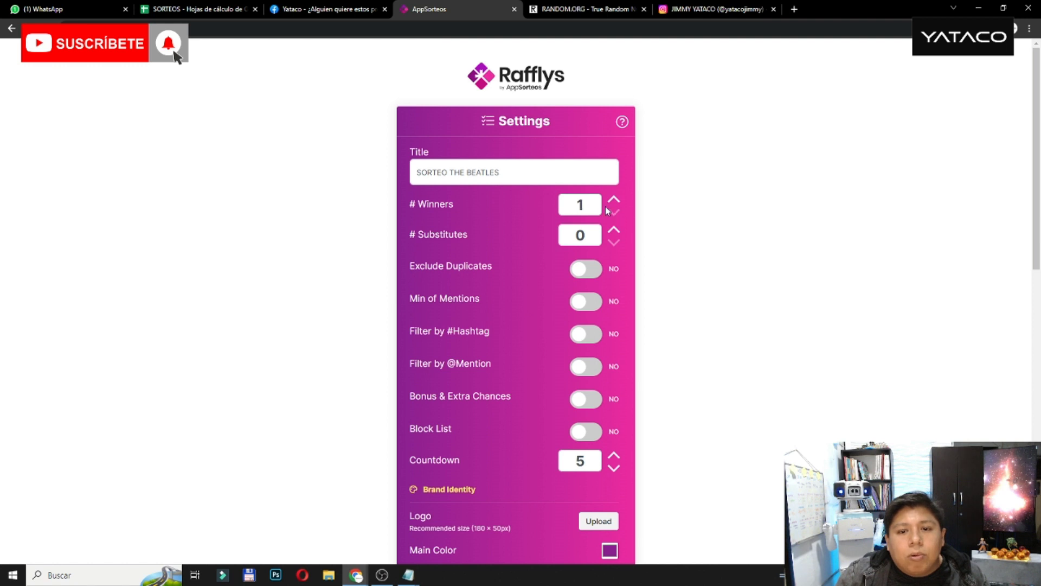
click(615, 200)
click(615, 200)
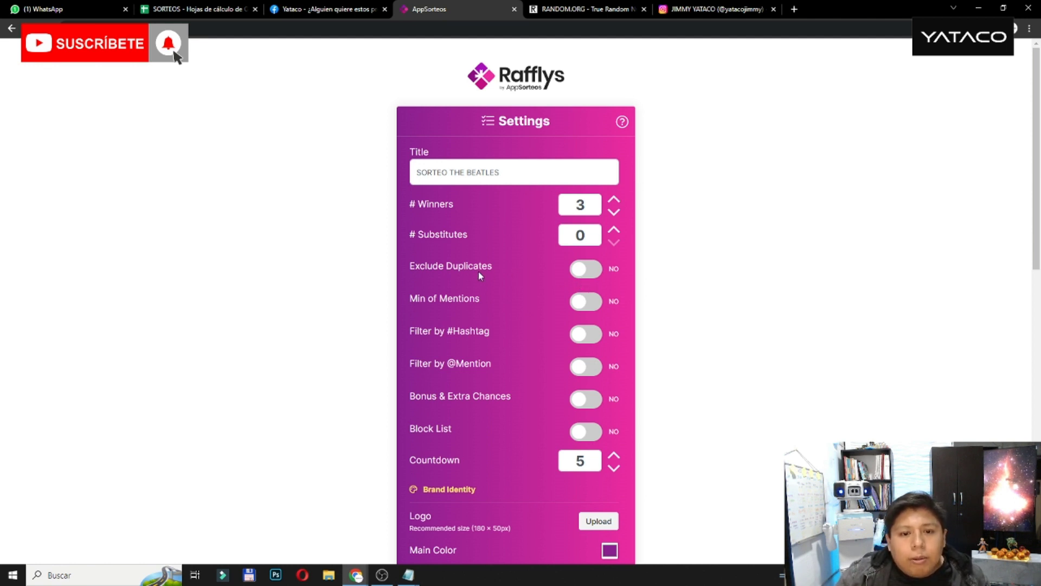
Turn on Exclude Duplicates for the giveaway and briefly highlight that option's label.
click(592, 270)
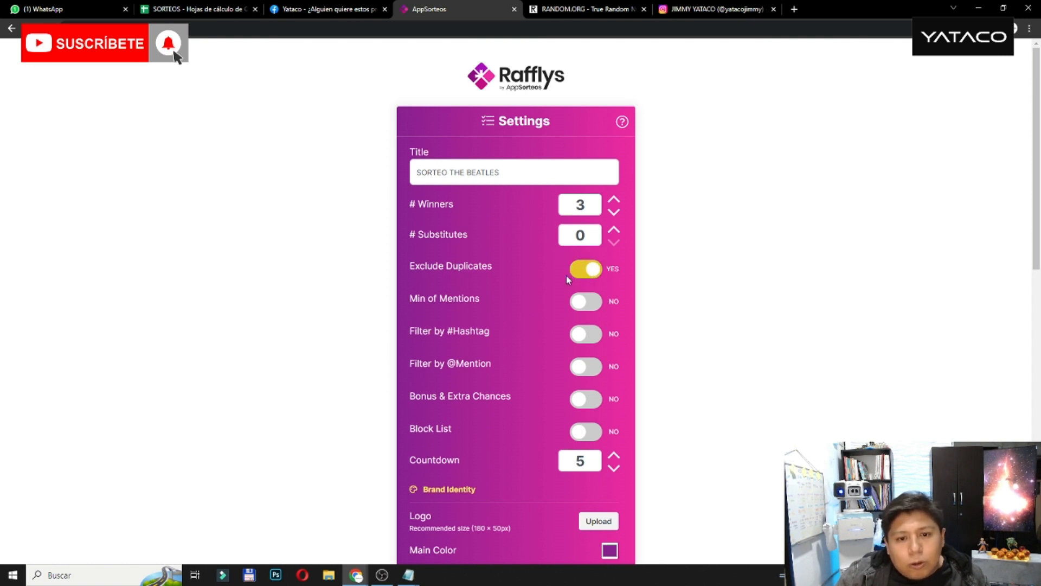
drag(412, 272, 493, 265)
click(510, 255)
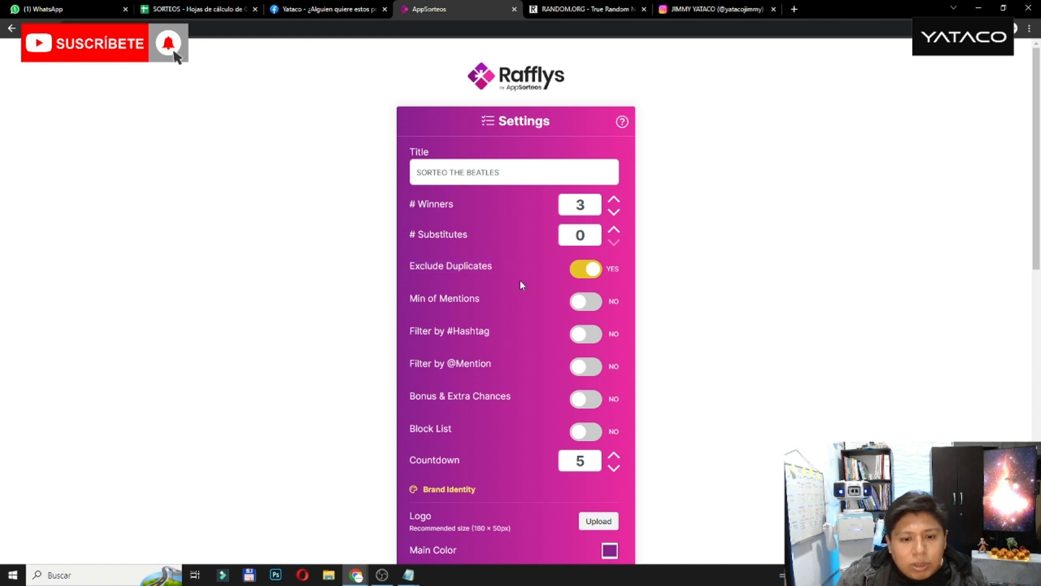
scroll(520, 279, down, 1)
scroll(520, 279, up, 1)
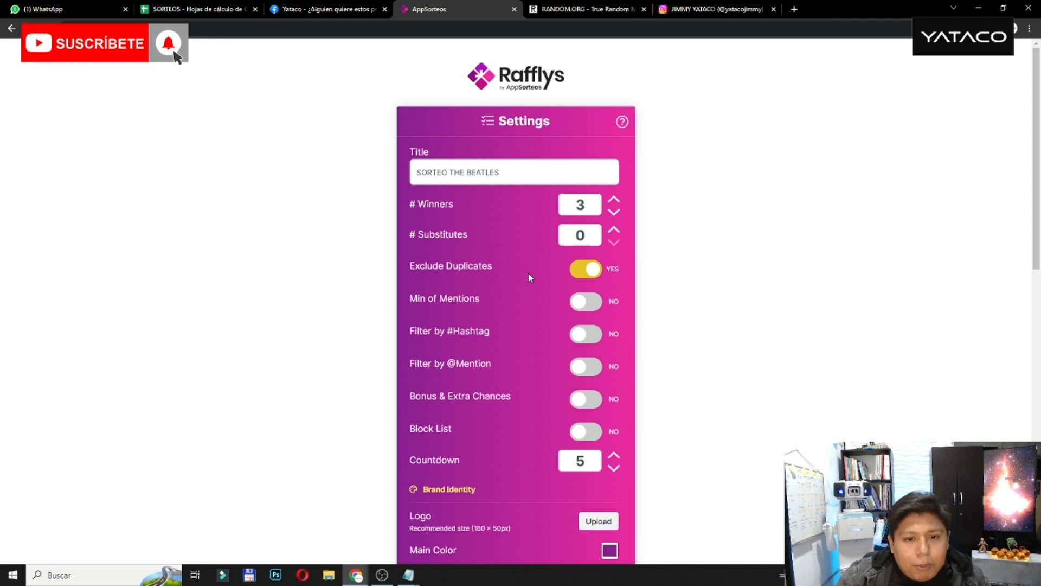
Upload the Yataco logo image from the YOUTUBE folder on drive F as the giveaway's brand logo.
scroll(530, 276, down, 1)
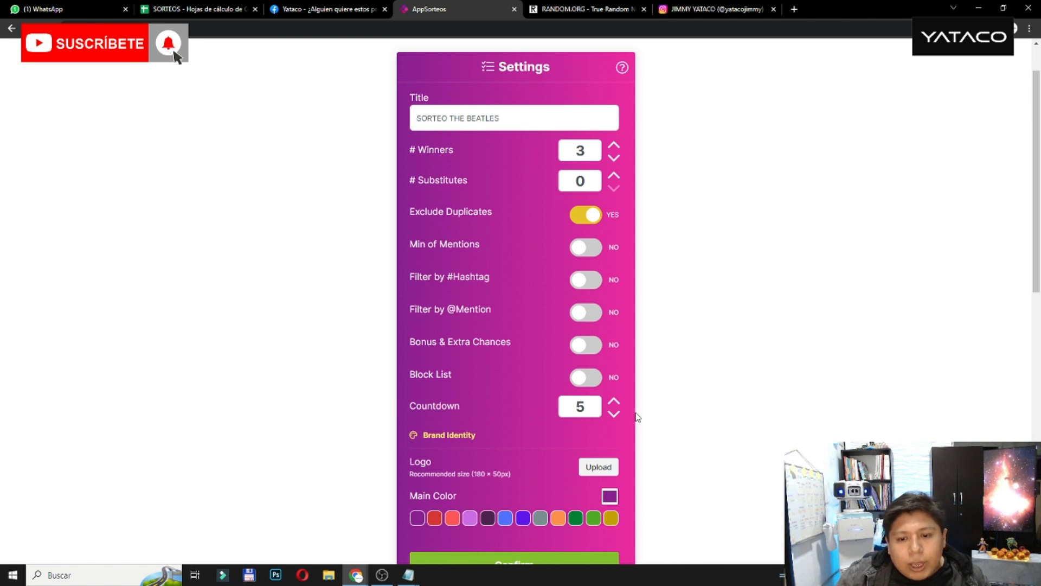
scroll(634, 414, down, 3)
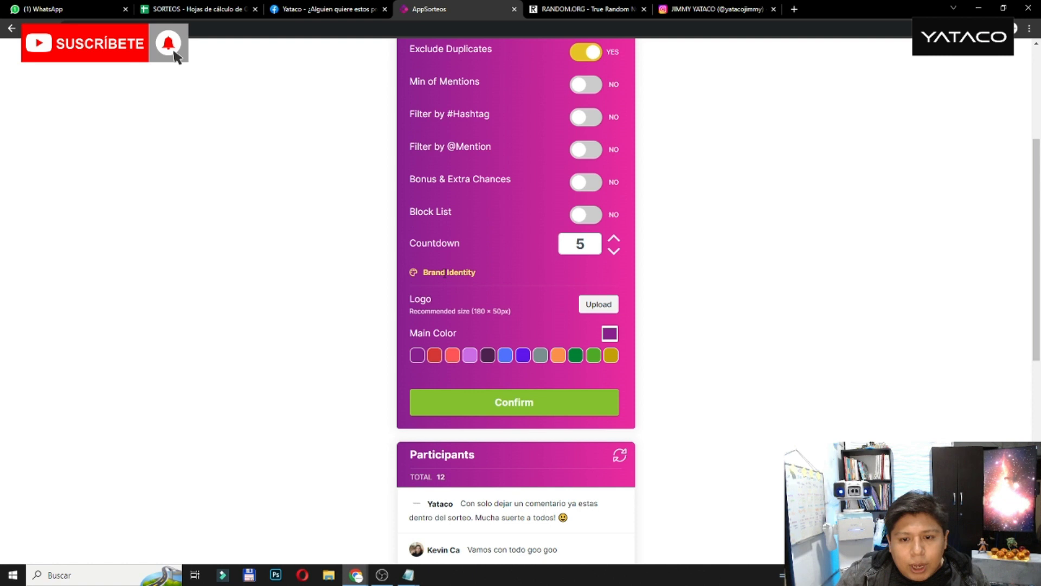
click(599, 310)
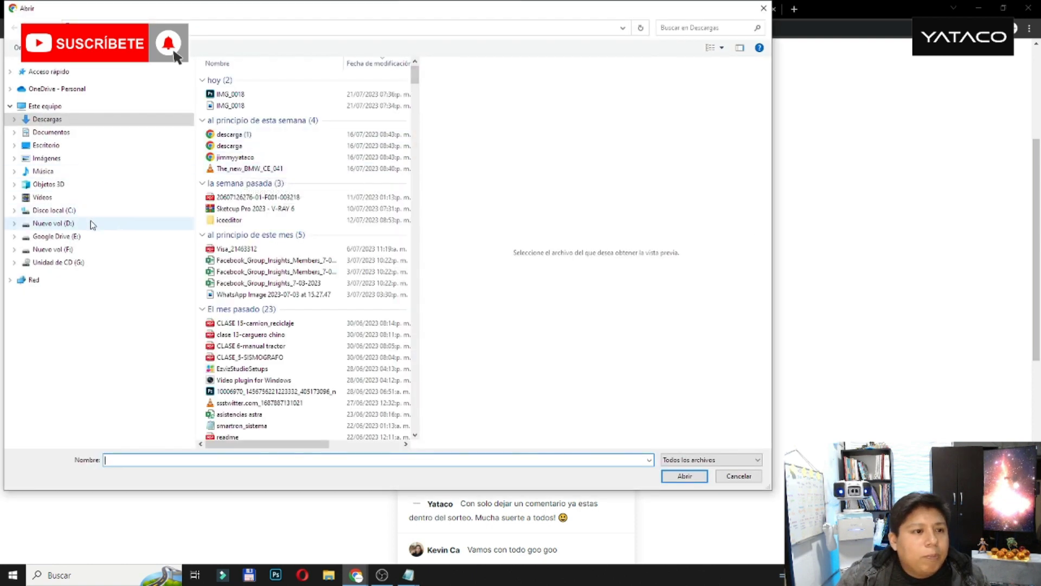
click(55, 251)
scroll(303, 271, down, 10)
double_click(298, 423)
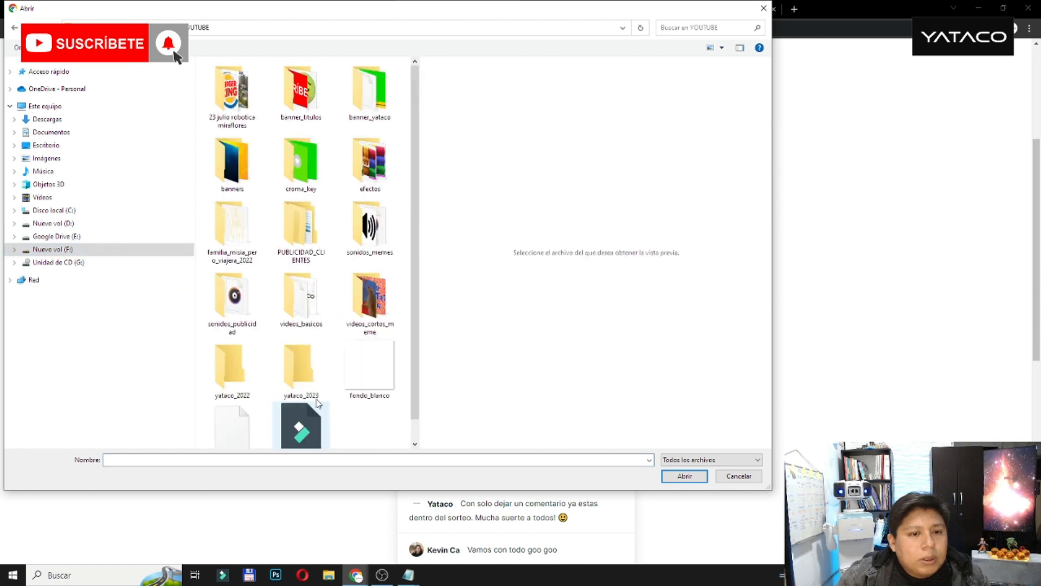
scroll(328, 315, down, 5)
double_click(252, 347)
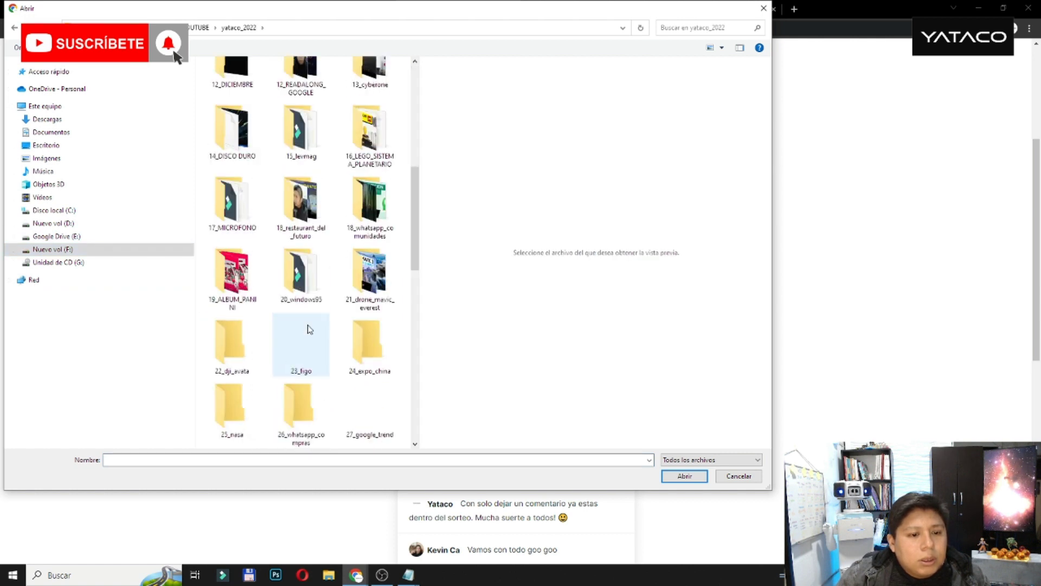
scroll(310, 336, down, 5)
double_click(356, 70)
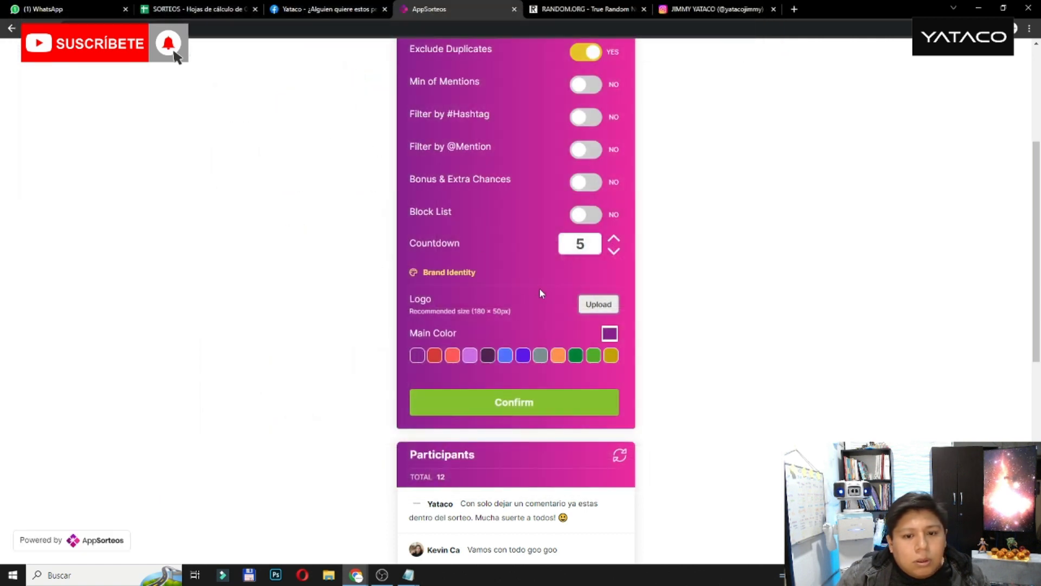
Review the list of participants and their comments loaded for the giveaway.
scroll(560, 404, down, 2)
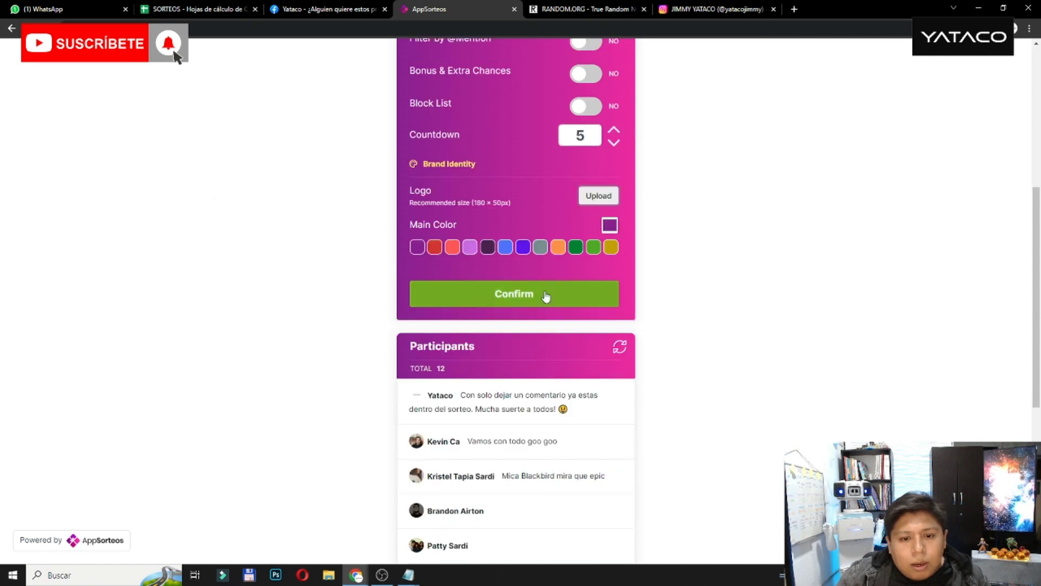
scroll(545, 297, down, 4)
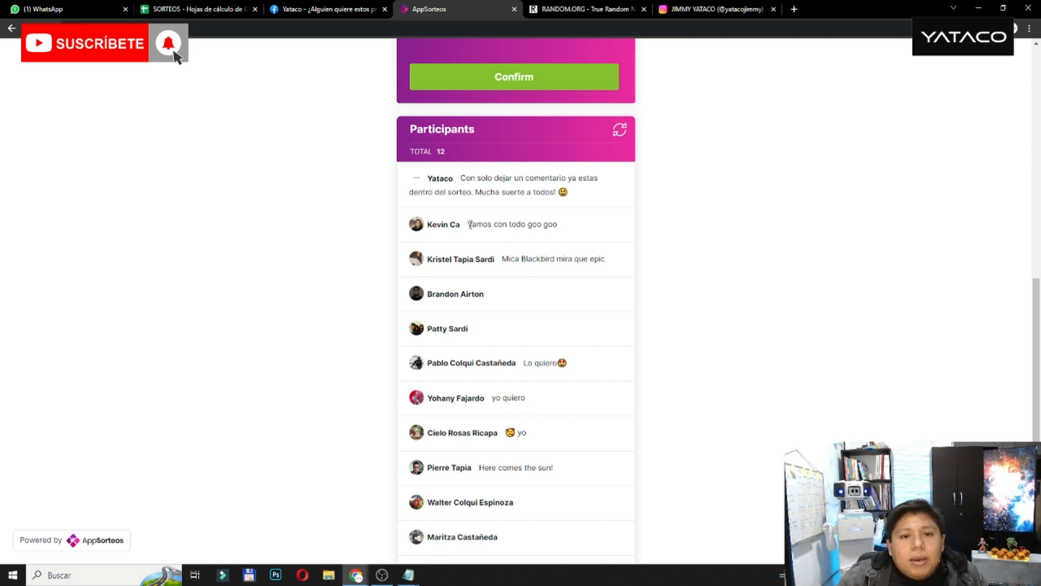
drag(445, 258, 459, 293)
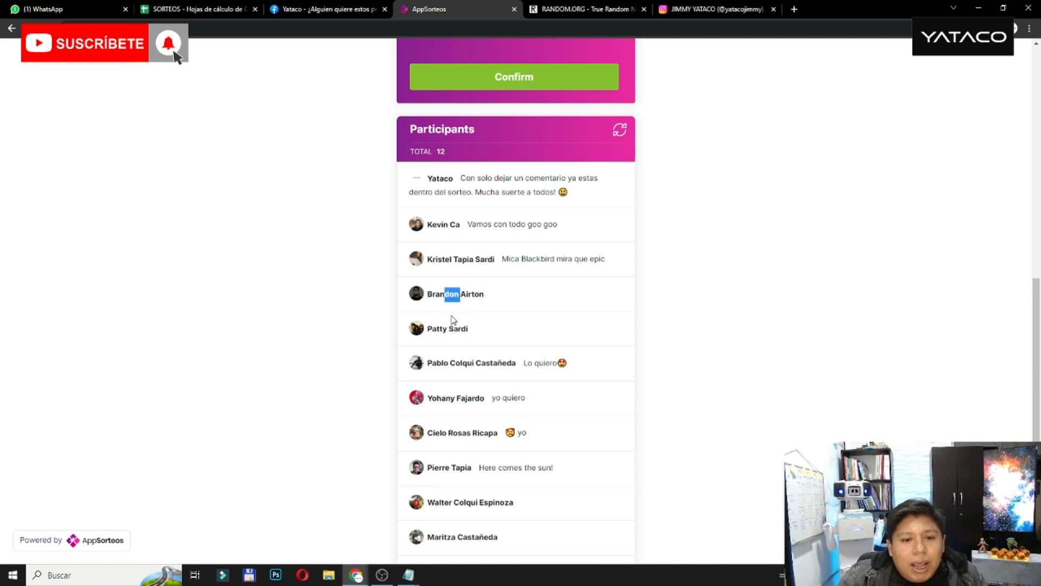
drag(436, 328, 454, 323)
click(506, 296)
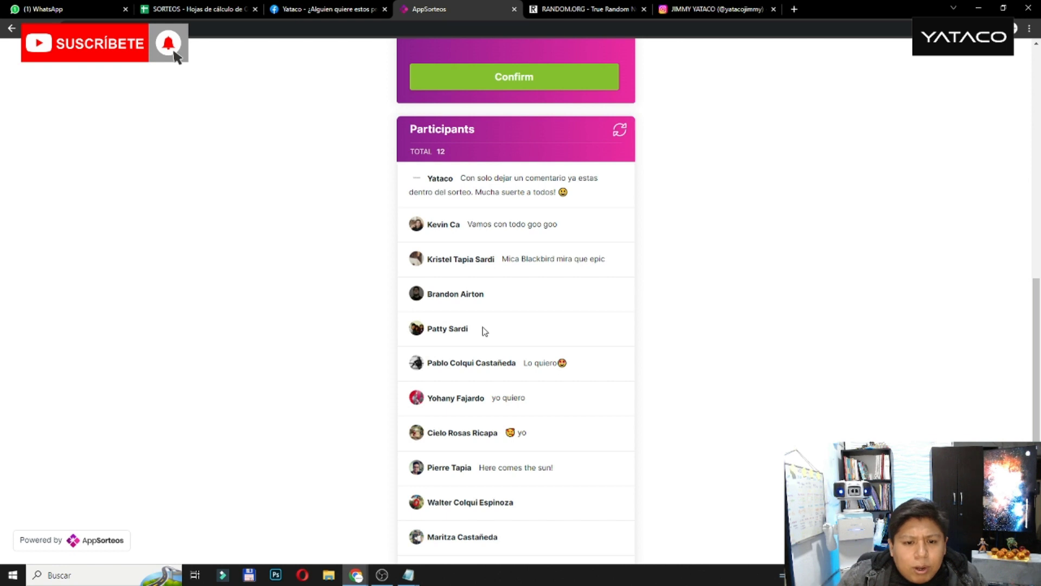
drag(441, 361, 468, 362)
drag(437, 398, 456, 398)
scroll(456, 397, down, 2)
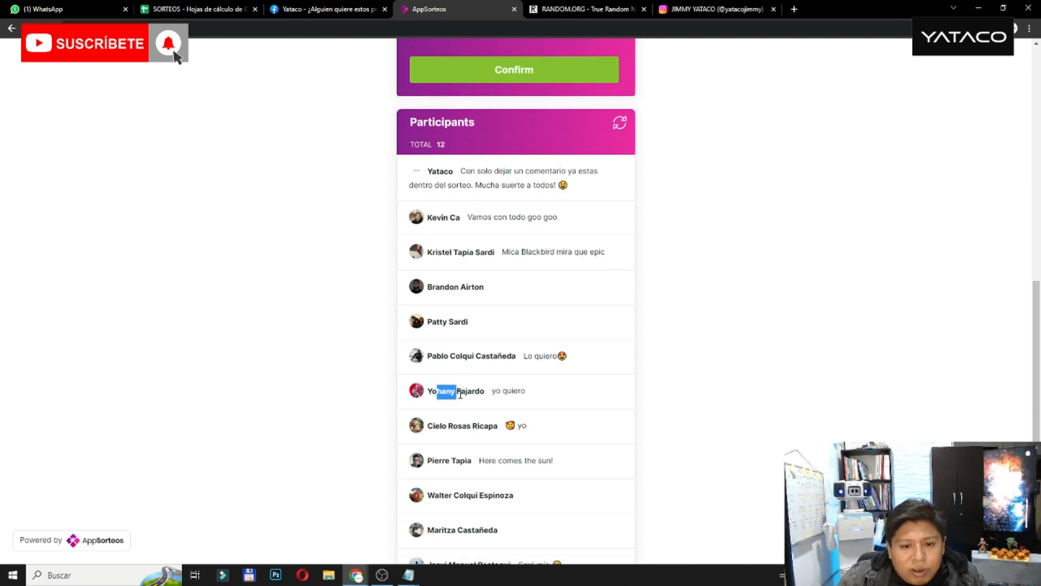
drag(460, 325, 460, 360)
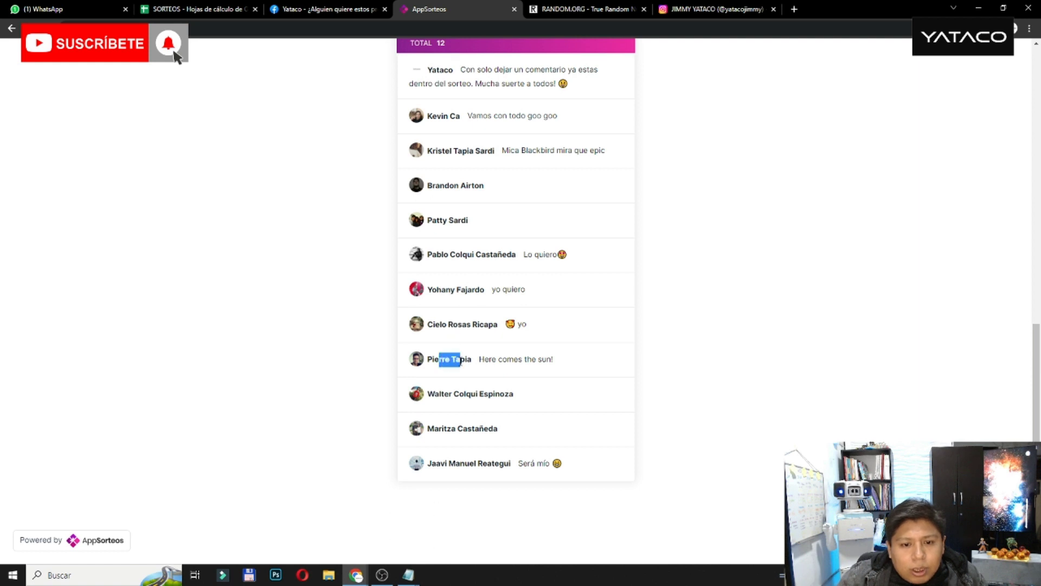
drag(435, 394, 498, 395)
drag(435, 430, 460, 460)
click(684, 345)
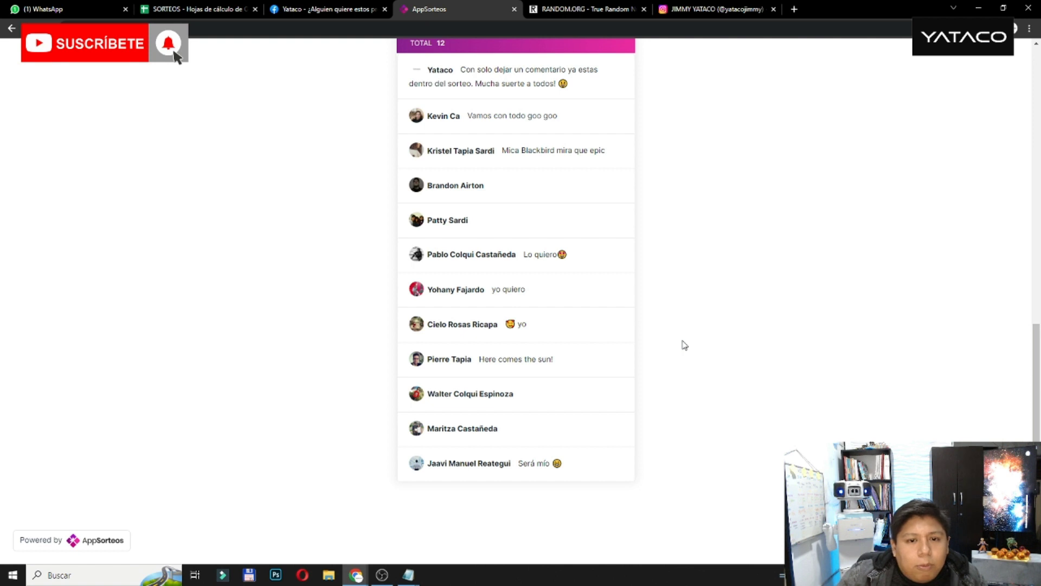
Confirm the giveaway settings, check the participants page with the custom logo, and start the draw.
scroll(684, 345, up, 5)
scroll(683, 344, up, 3)
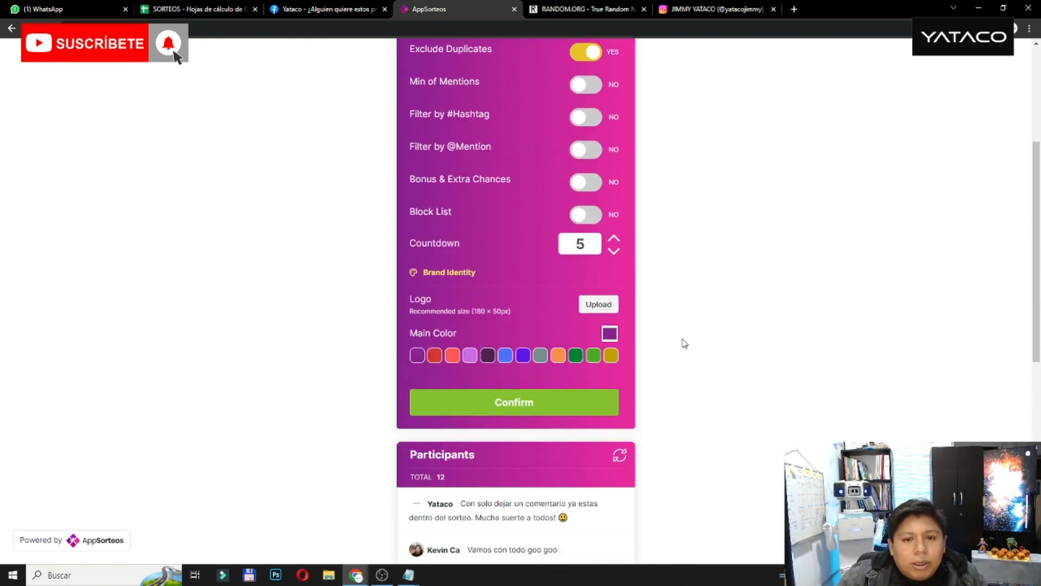
scroll(678, 341, down, 2)
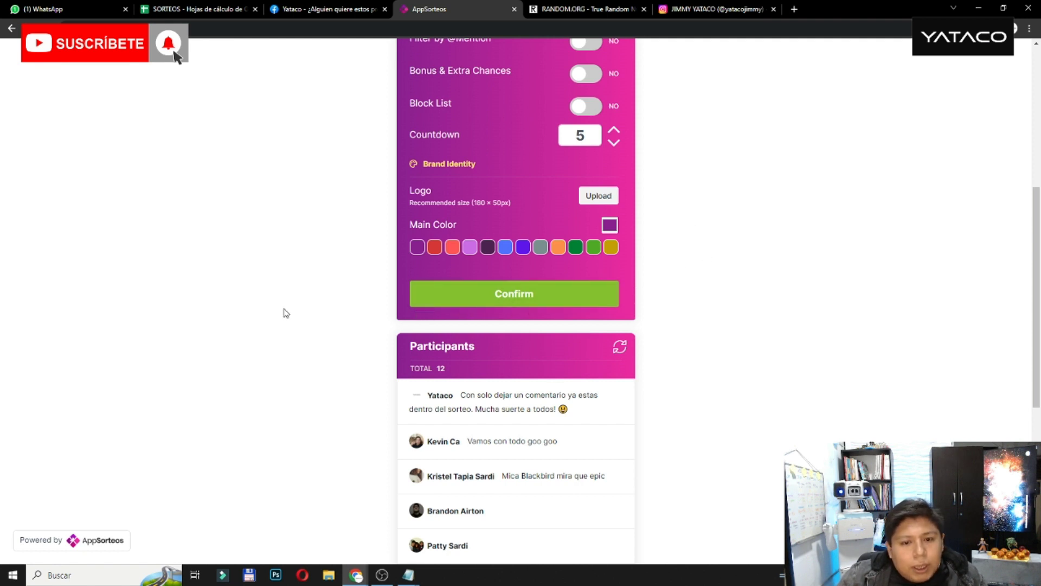
click(579, 296)
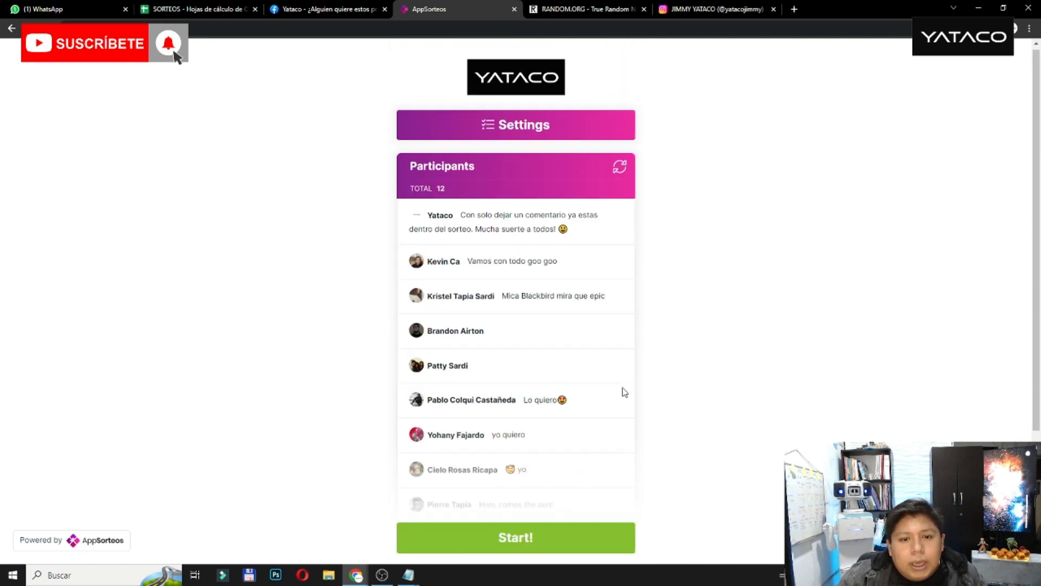
scroll(556, 428, down, 2)
scroll(537, 472, down, 1)
scroll(546, 406, up, 3)
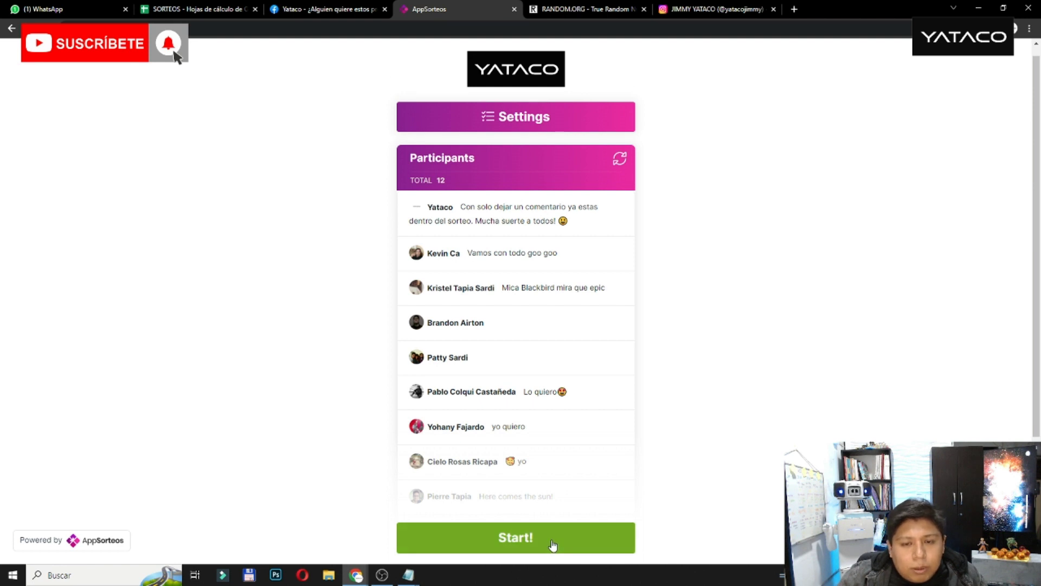
click(552, 544)
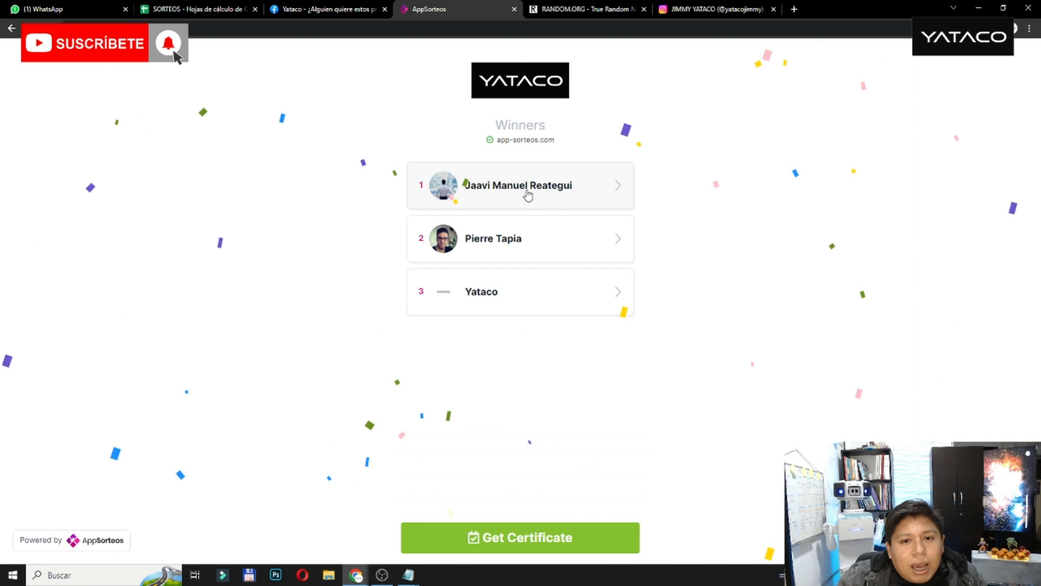
Inspect the first winner's details and highlight the comment that entered the draw.
click(610, 188)
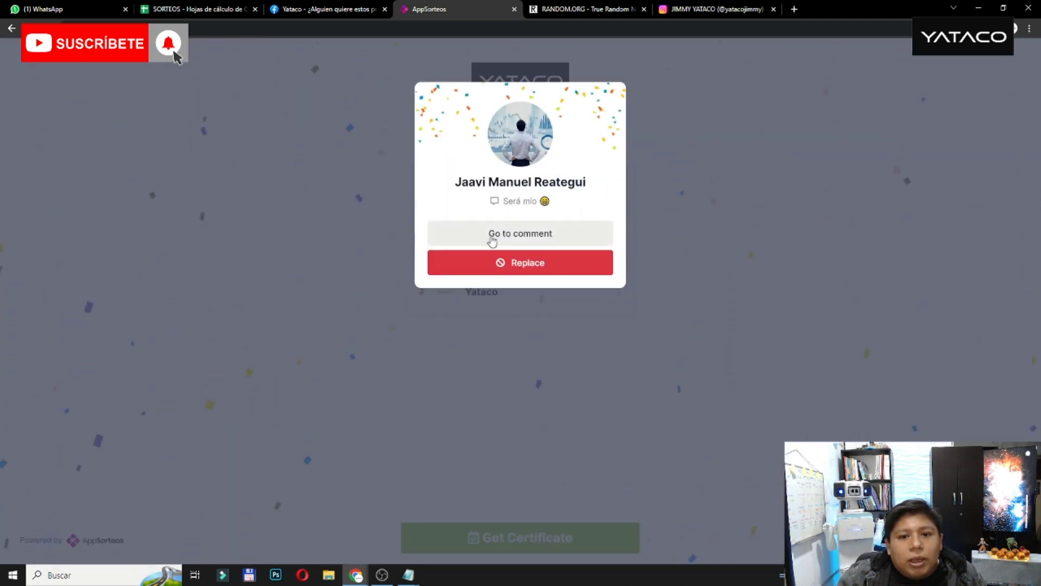
drag(508, 200, 574, 202)
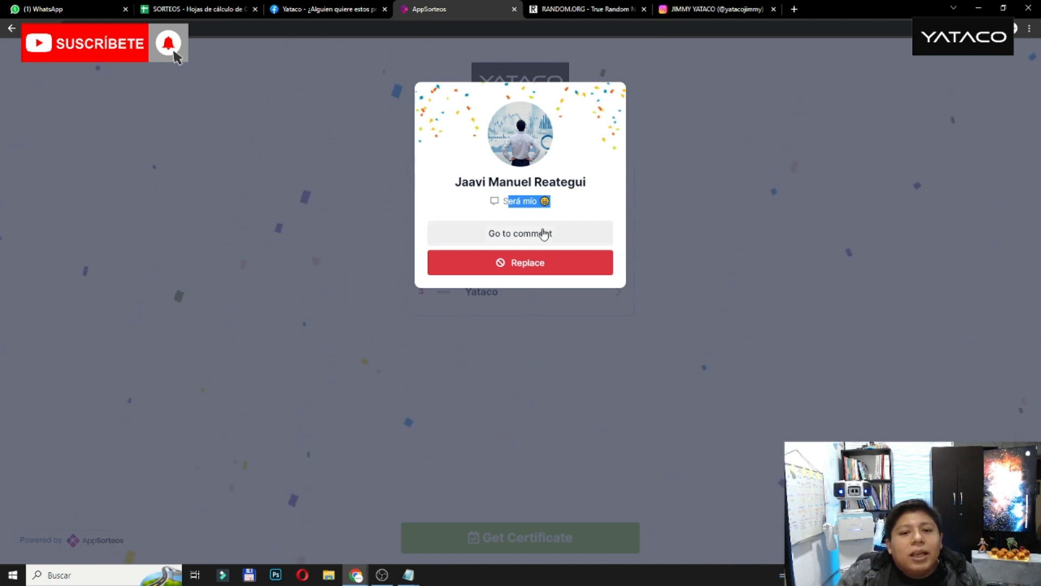
triple_click(511, 199)
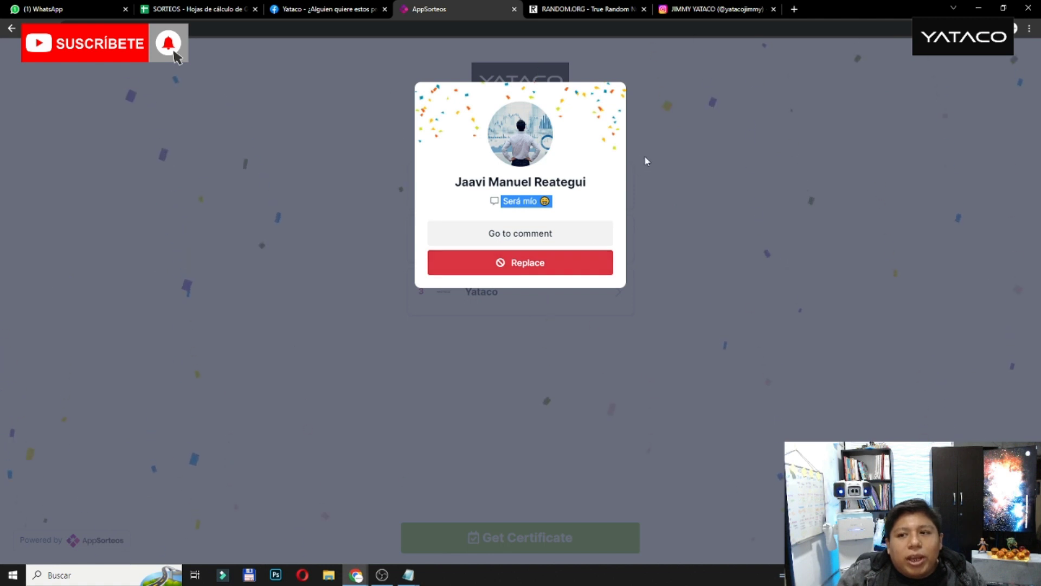
click(678, 164)
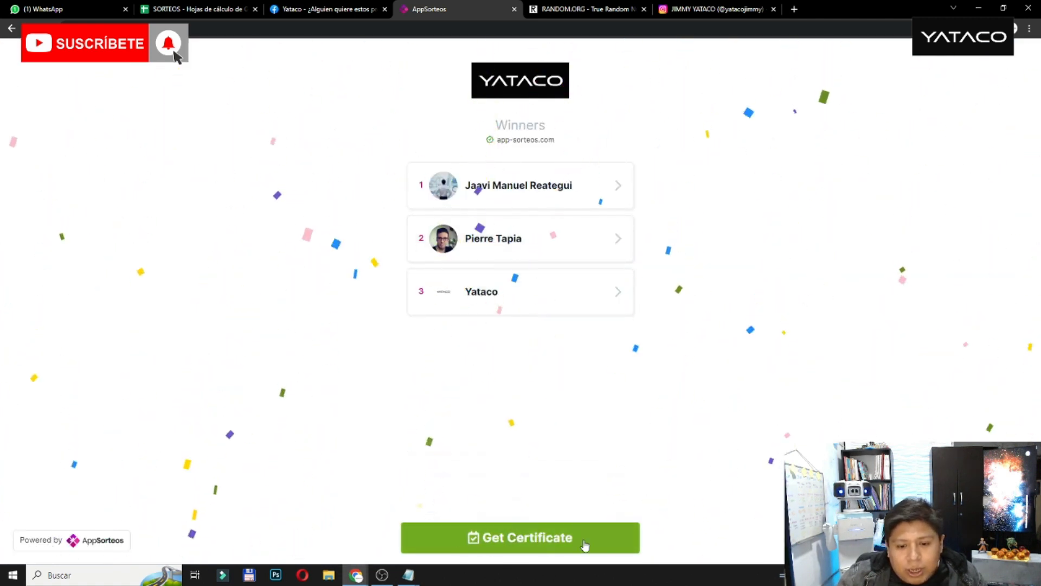
Get the giveaway's certificate and download its story animation video and story certificate image.
click(533, 538)
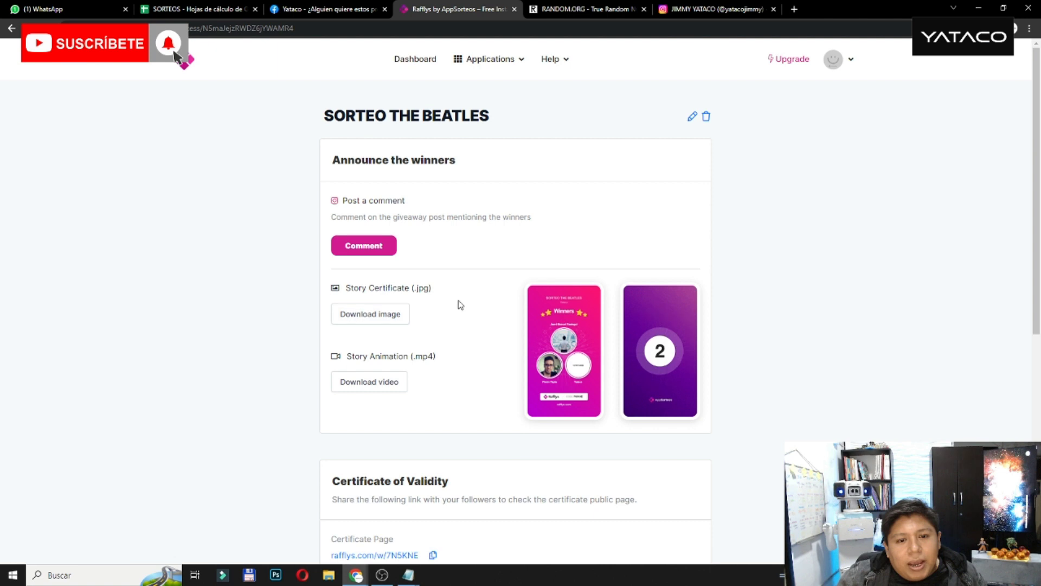
scroll(344, 391, down, 2)
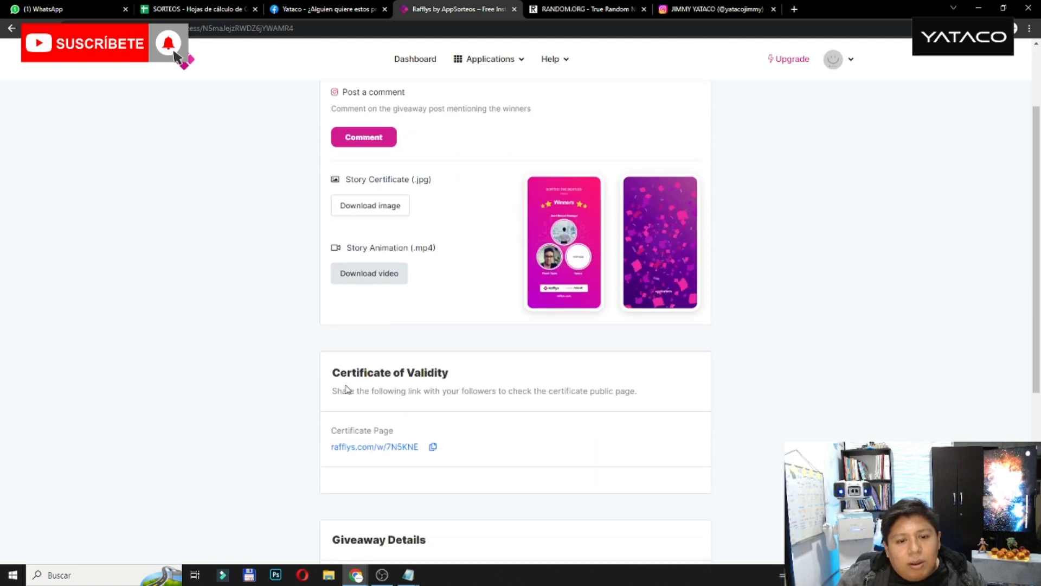
click(384, 277)
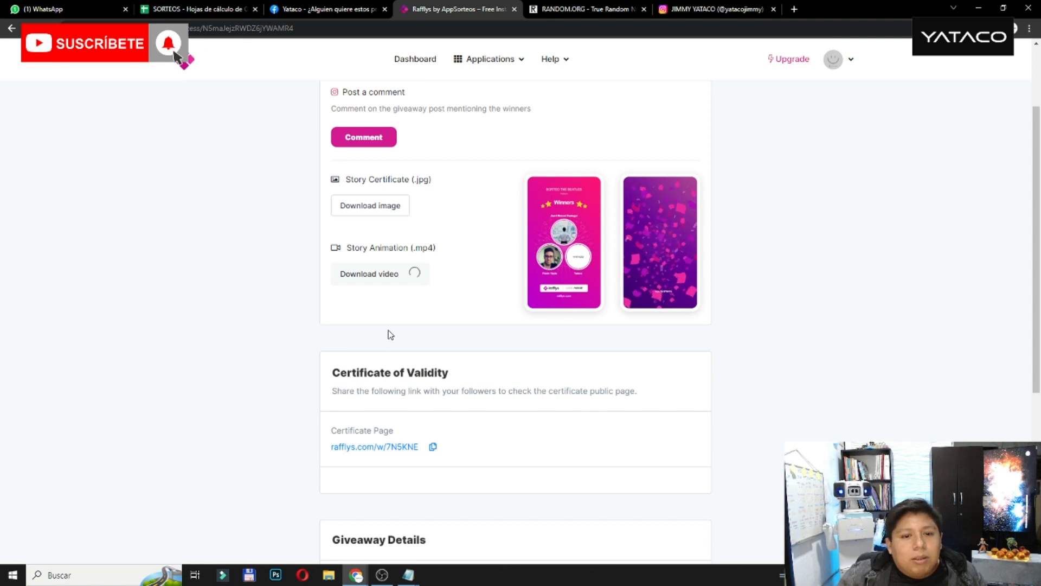
click(383, 206)
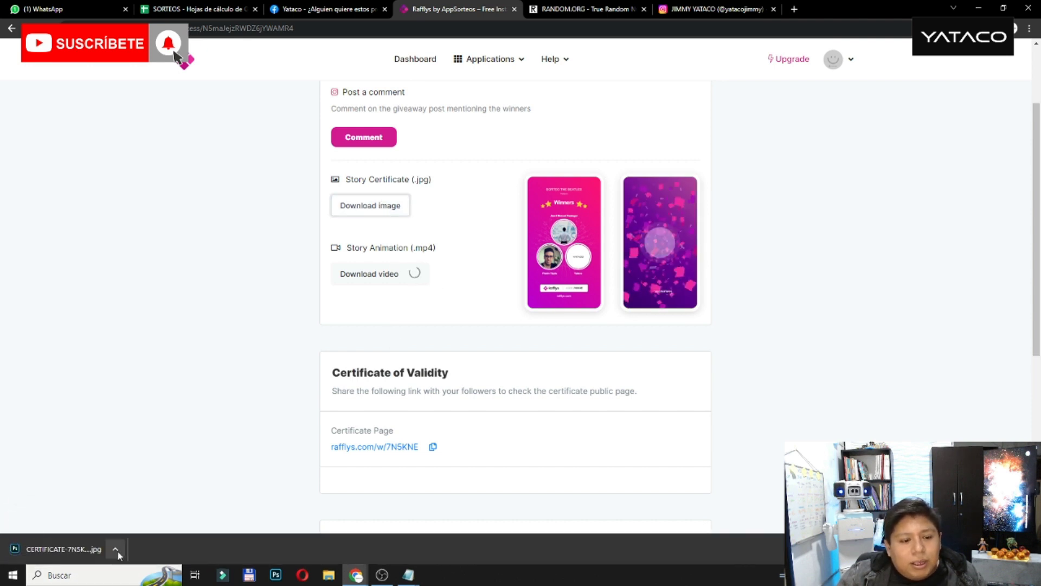
Locate the downloaded certificate image in its folder, view it in an image viewer and close the viewer.
click(117, 551)
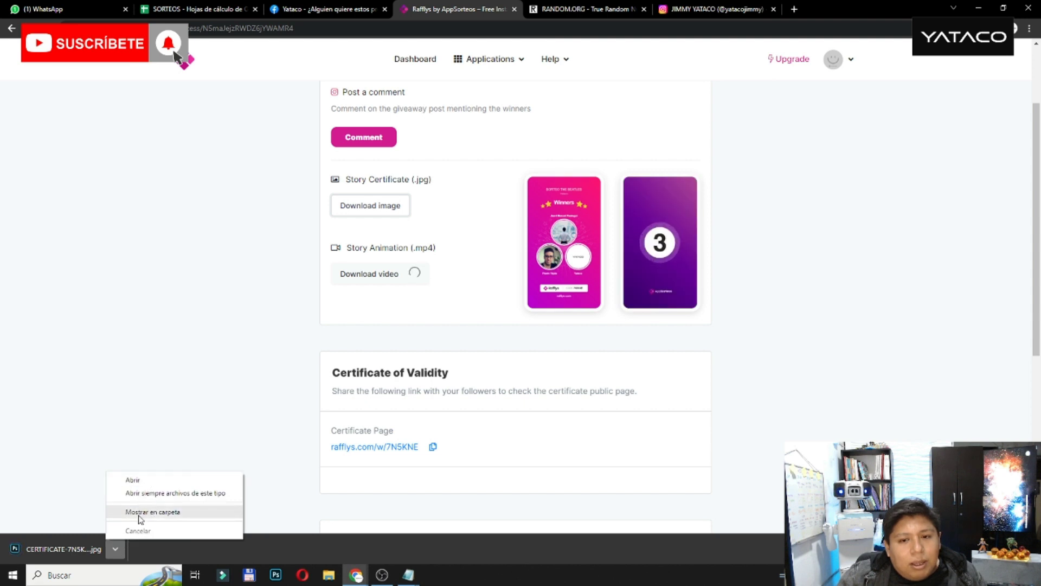
click(140, 513)
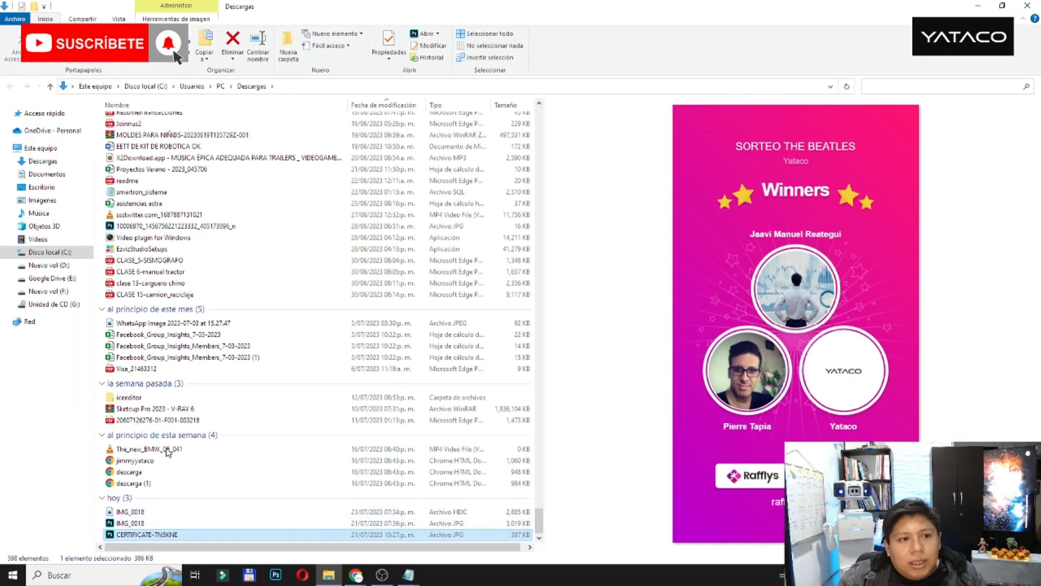
right_click(161, 536)
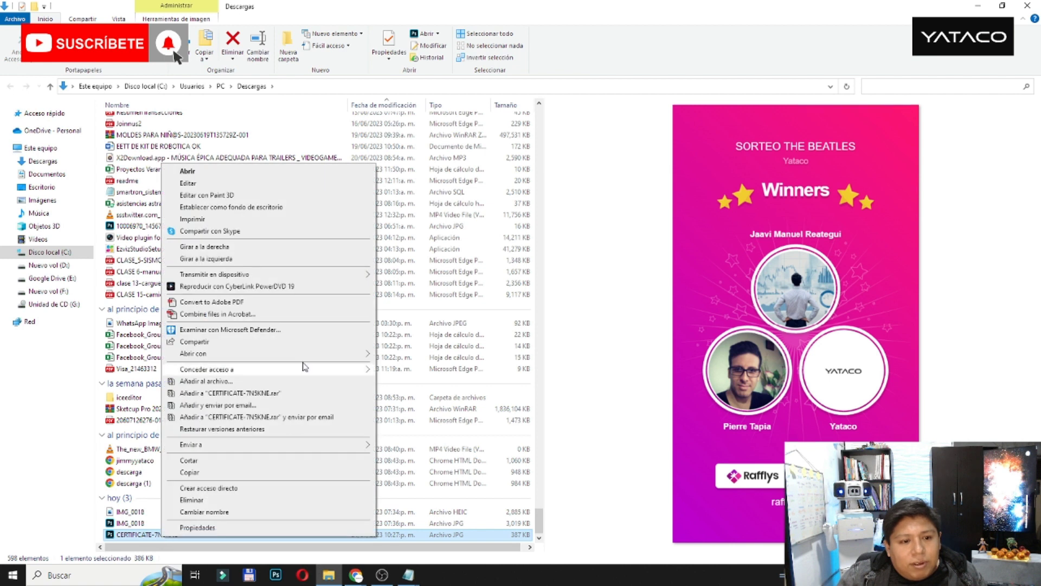
mouse_move(302, 353)
click(376, 458)
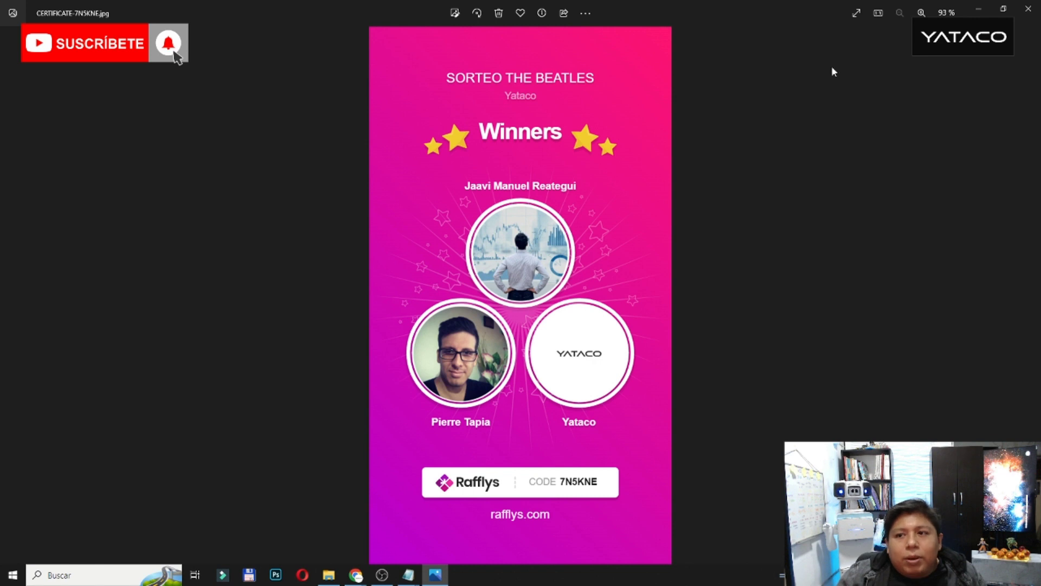
click(1030, 7)
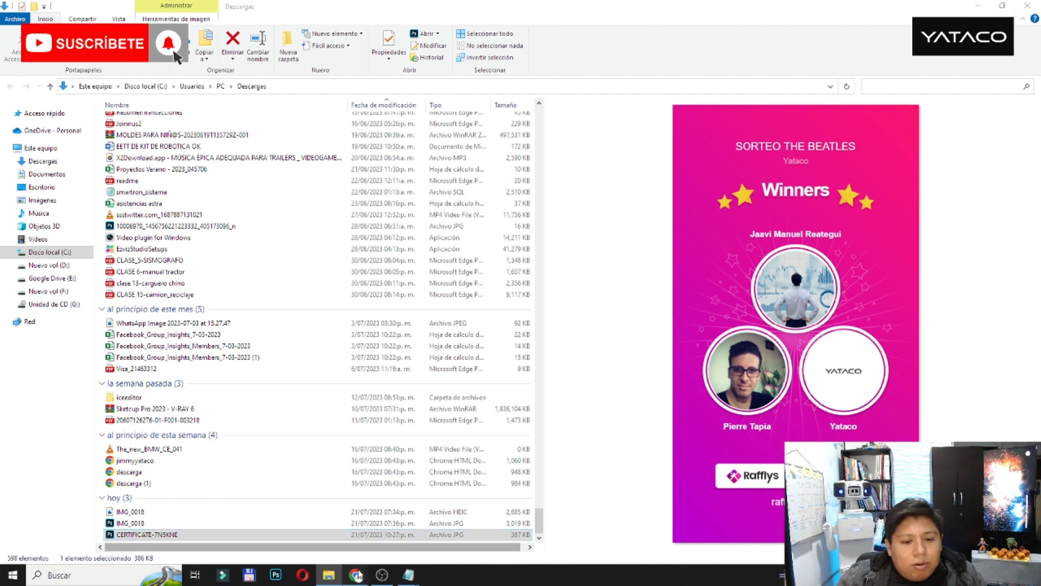
Back in the browser, allow multiple file downloads, then play the story animation 4684384.mp4 and close the player.
mouse_move(356, 574)
click(415, 523)
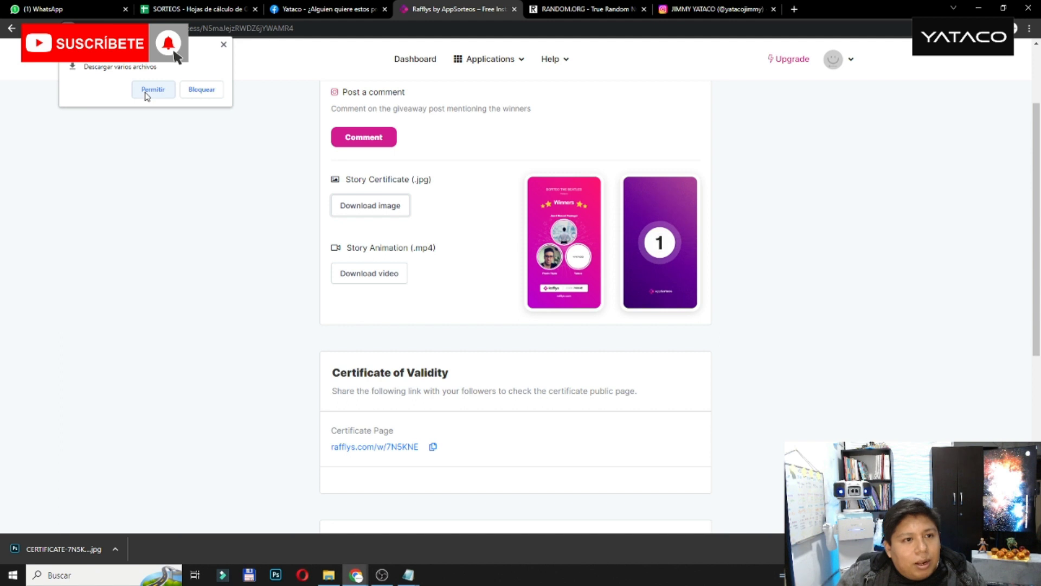
click(146, 89)
click(53, 558)
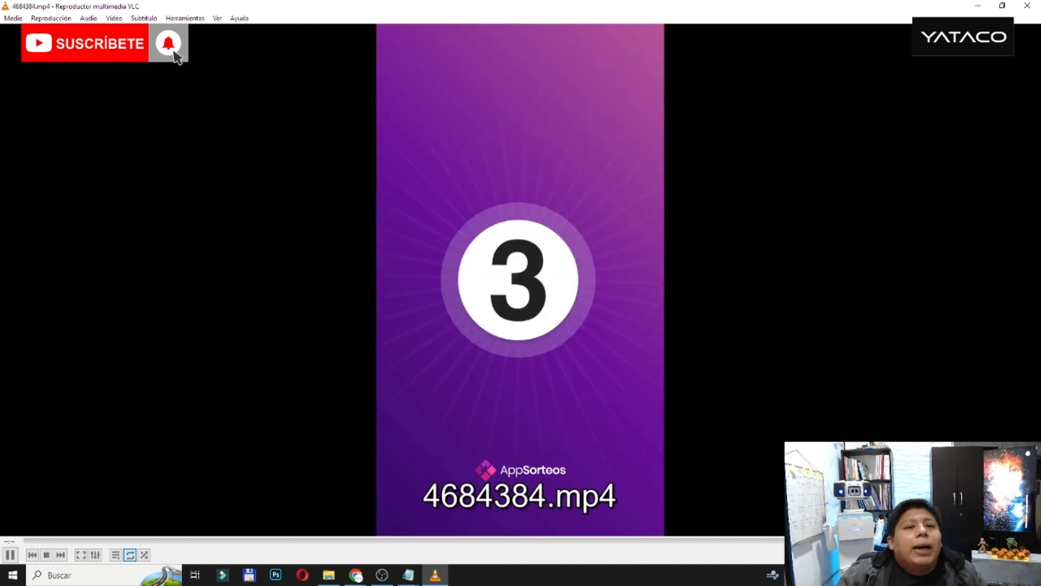
click(1029, 4)
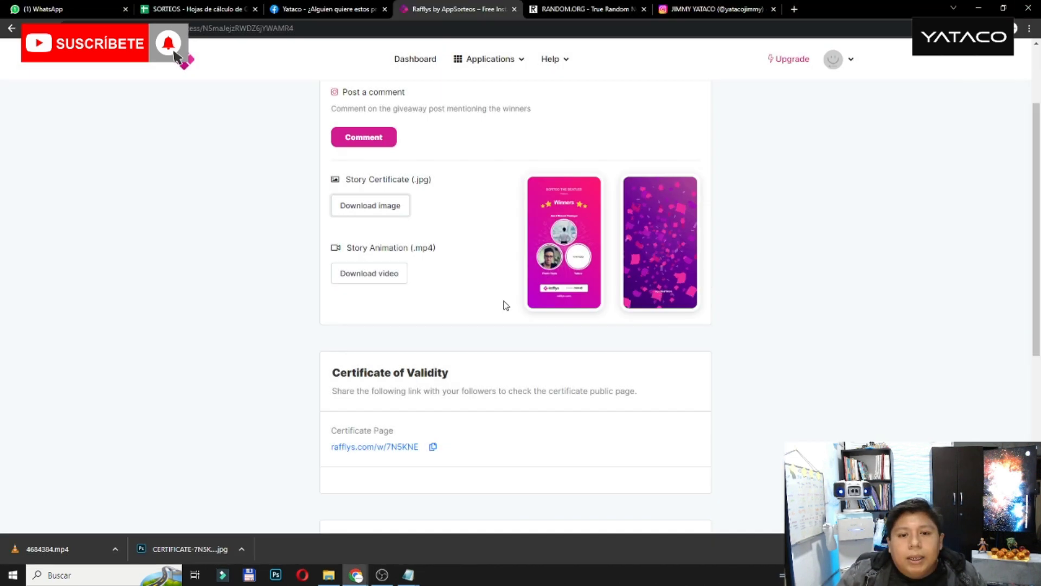
Review the certificate of validity, giveaway details and winners on the SORTEO THE BEATLES page.
scroll(249, 337, down, 3)
scroll(250, 337, down, 2)
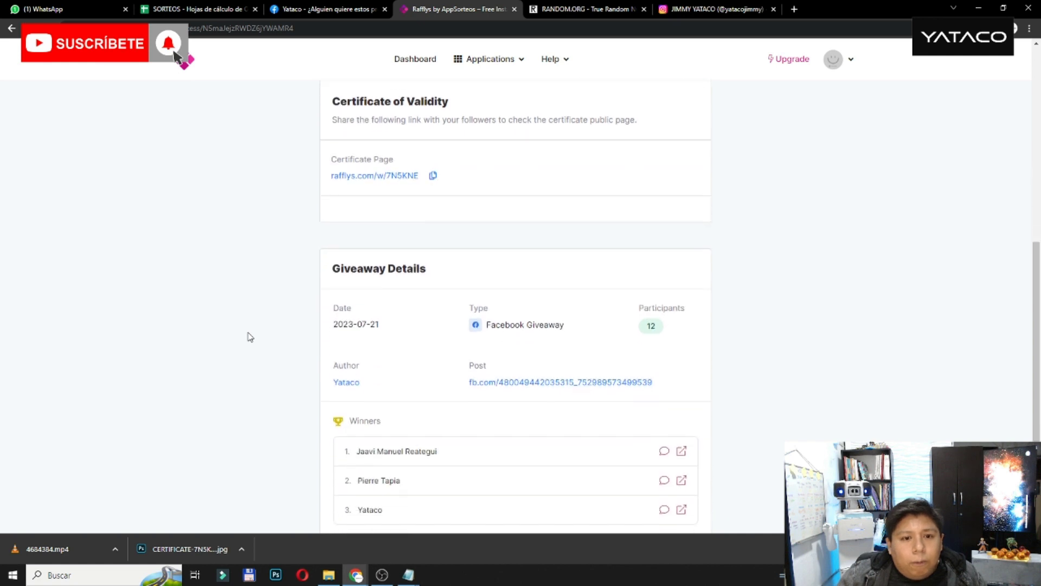
scroll(250, 336, down, 1)
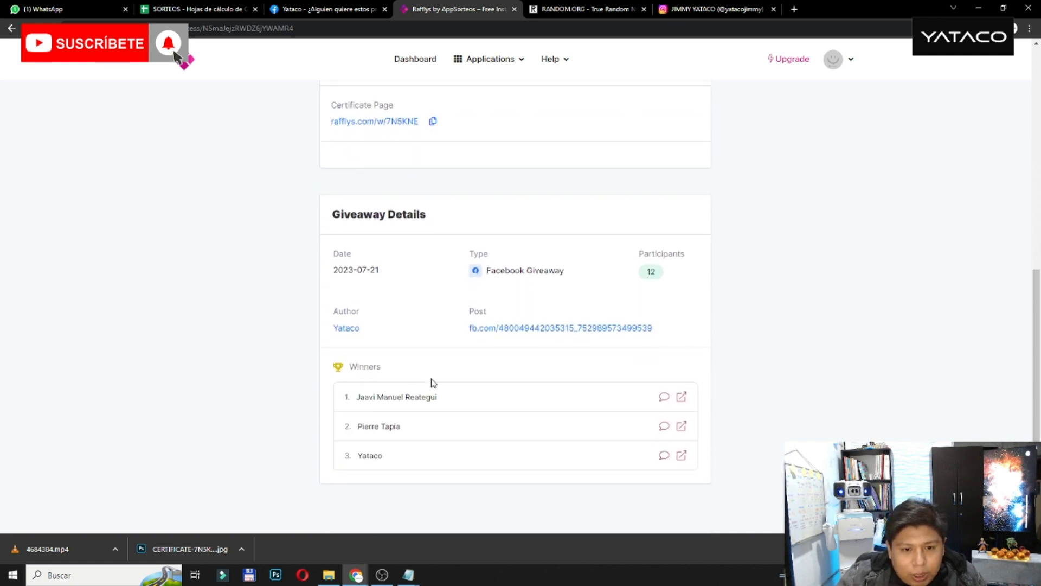
scroll(559, 372, up, 8)
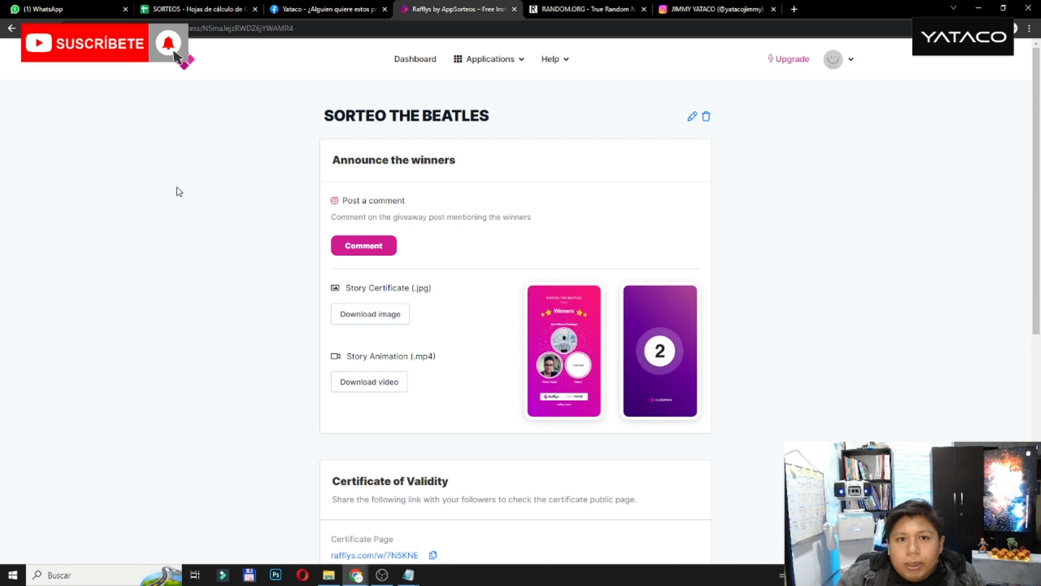
Switch to the Facebook giveaway post and examine its text and prize photo.
click(320, 9)
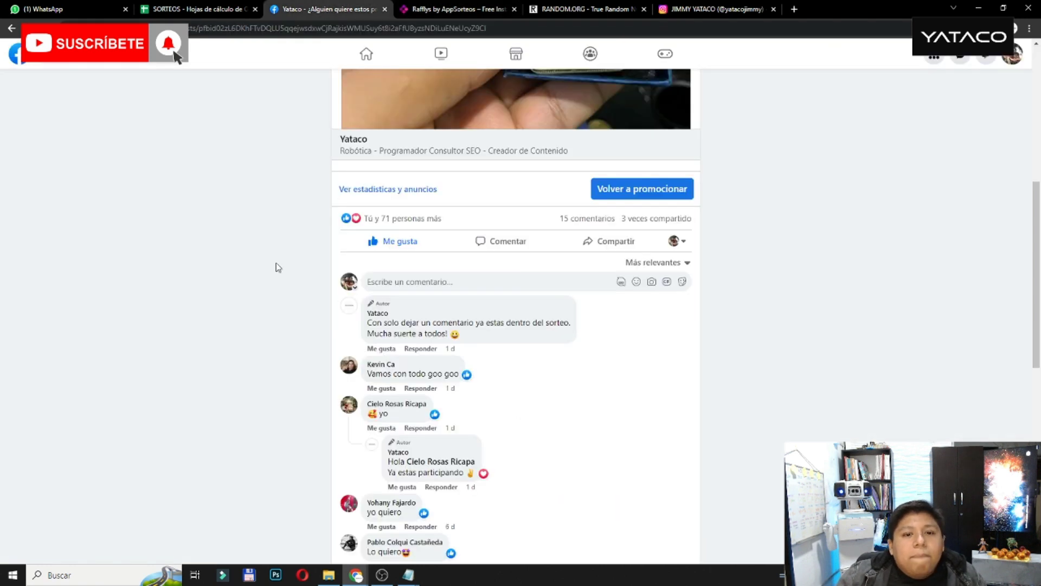
scroll(271, 270, up, 8)
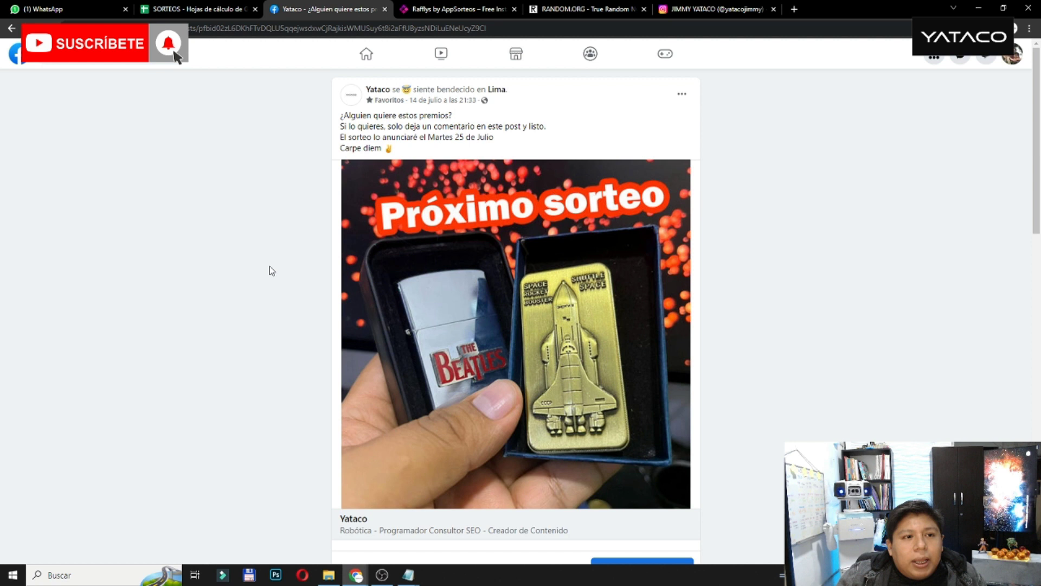